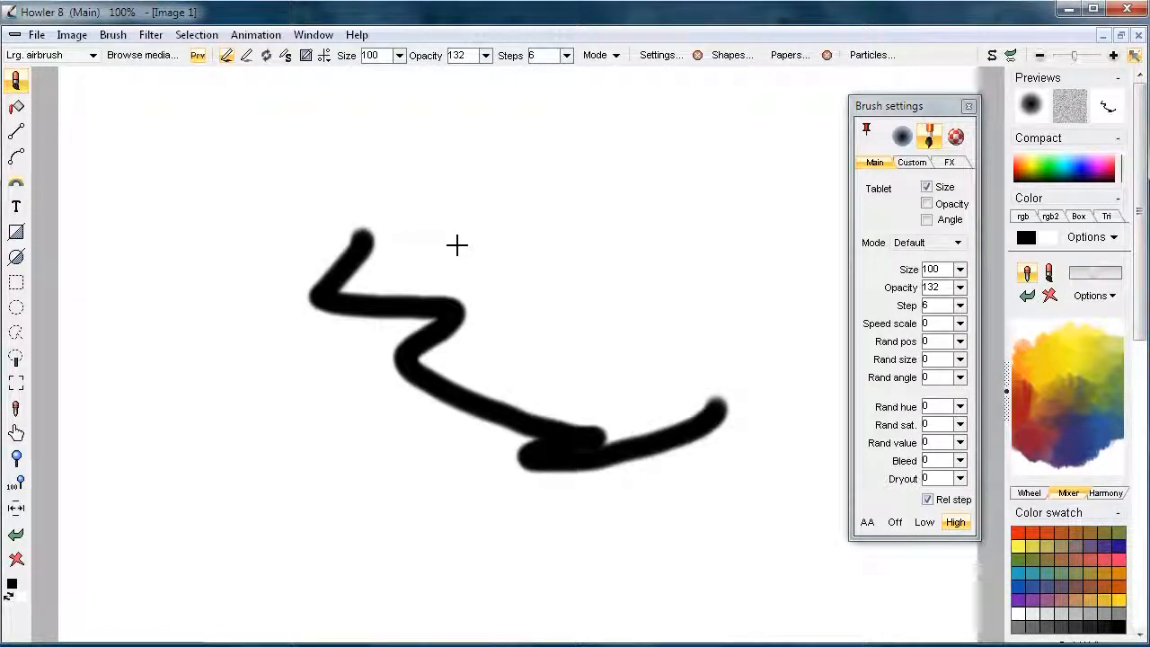
Paste the gorilla photo from the clipboard so that it replaces the existing image
key(ctrl+v)
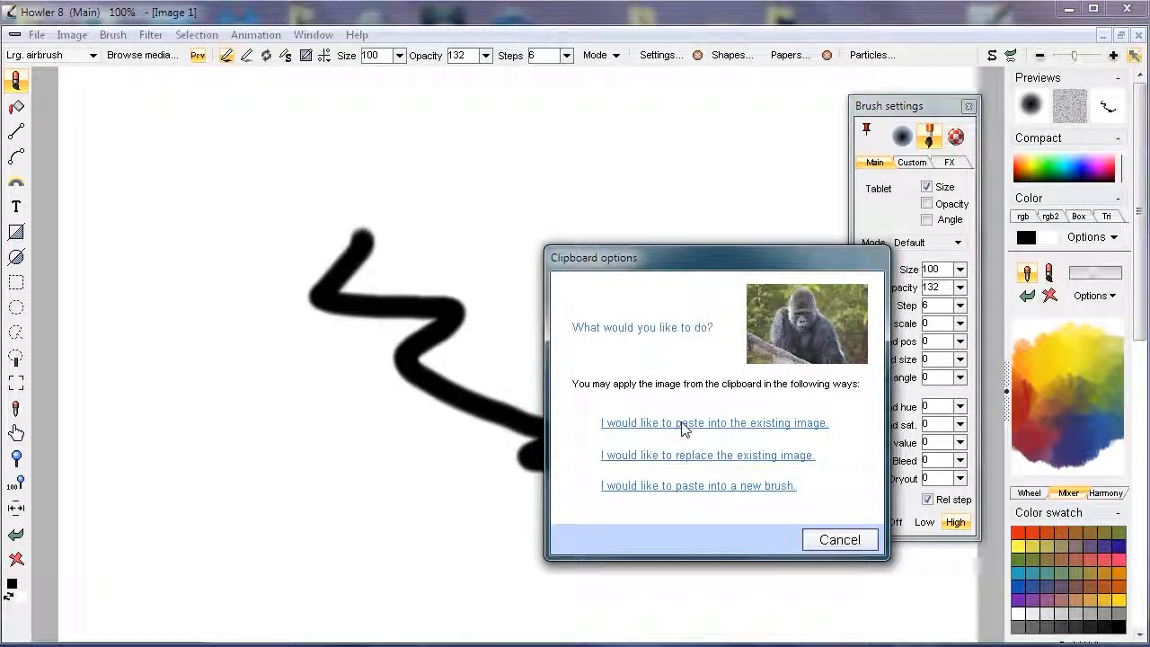
click(722, 456)
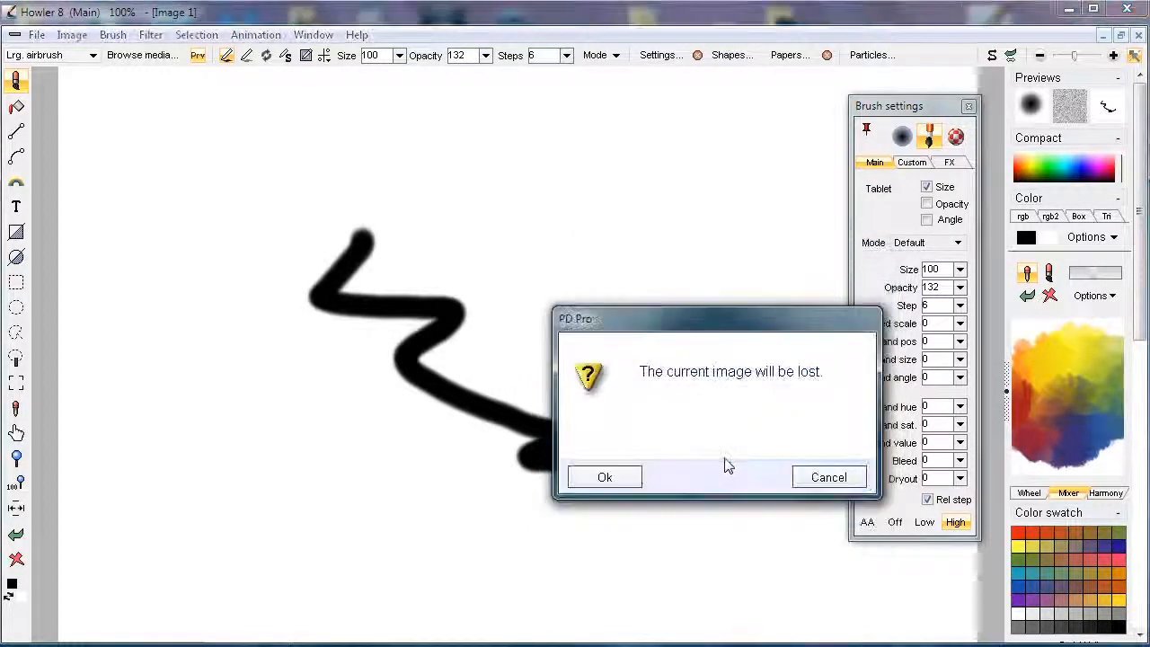
click(624, 479)
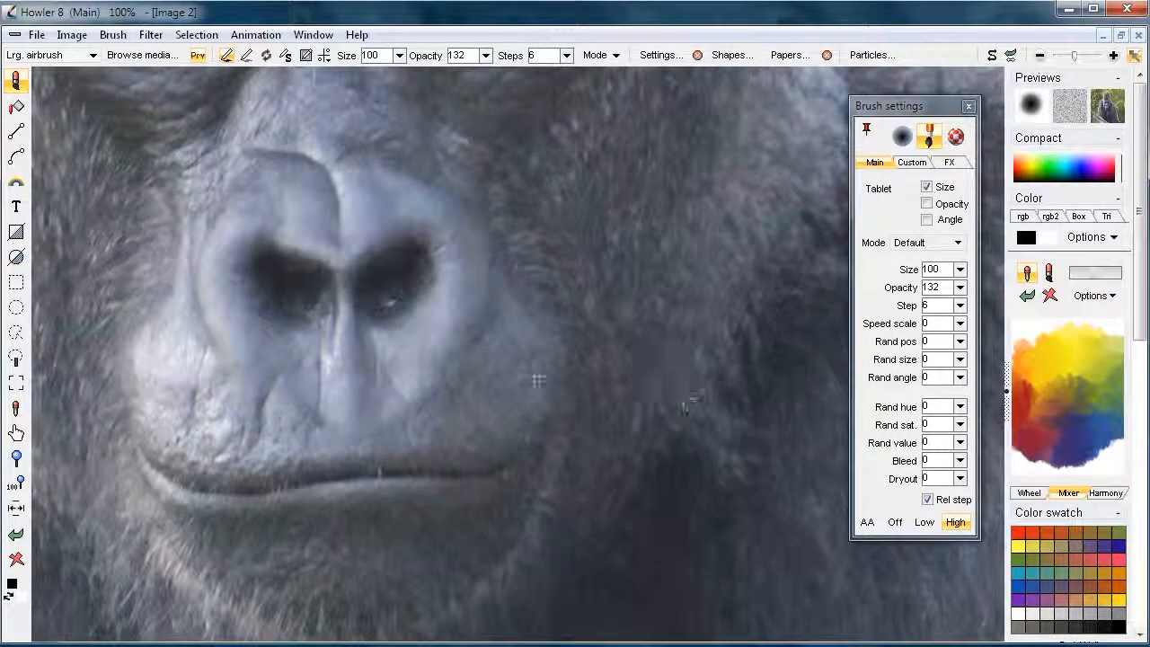
Examine the pasted gorilla photo, from the facial detail at full size to the whole picture
scroll(552, 296, down, 3)
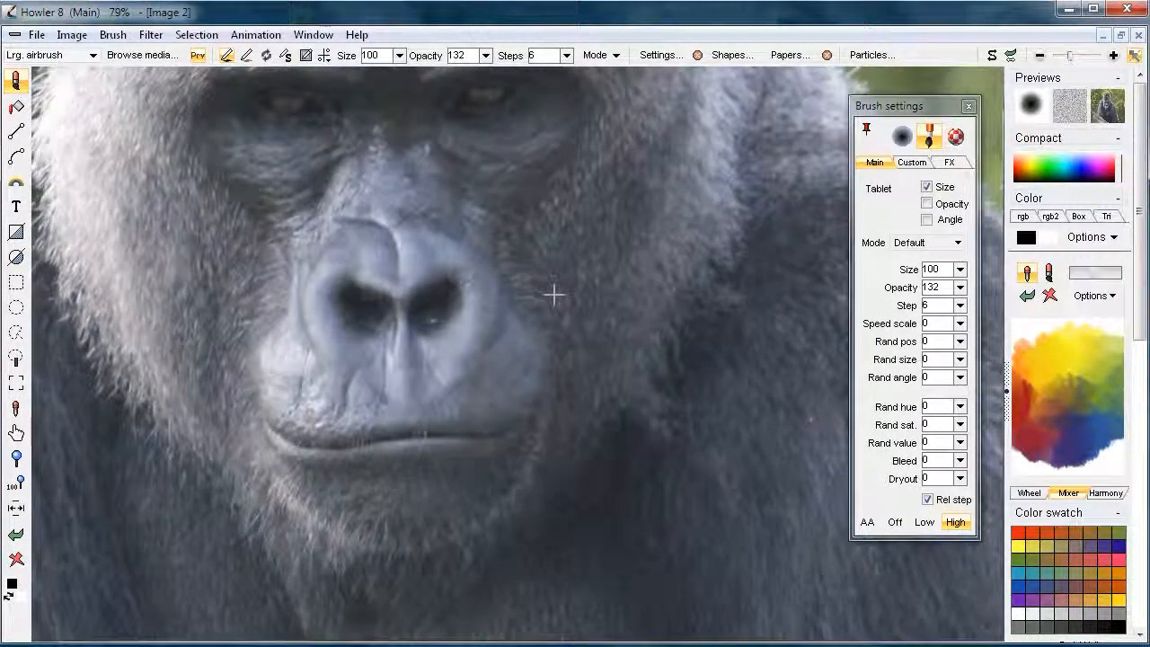
scroll(627, 288, up, 2)
scroll(368, 335, down, 2)
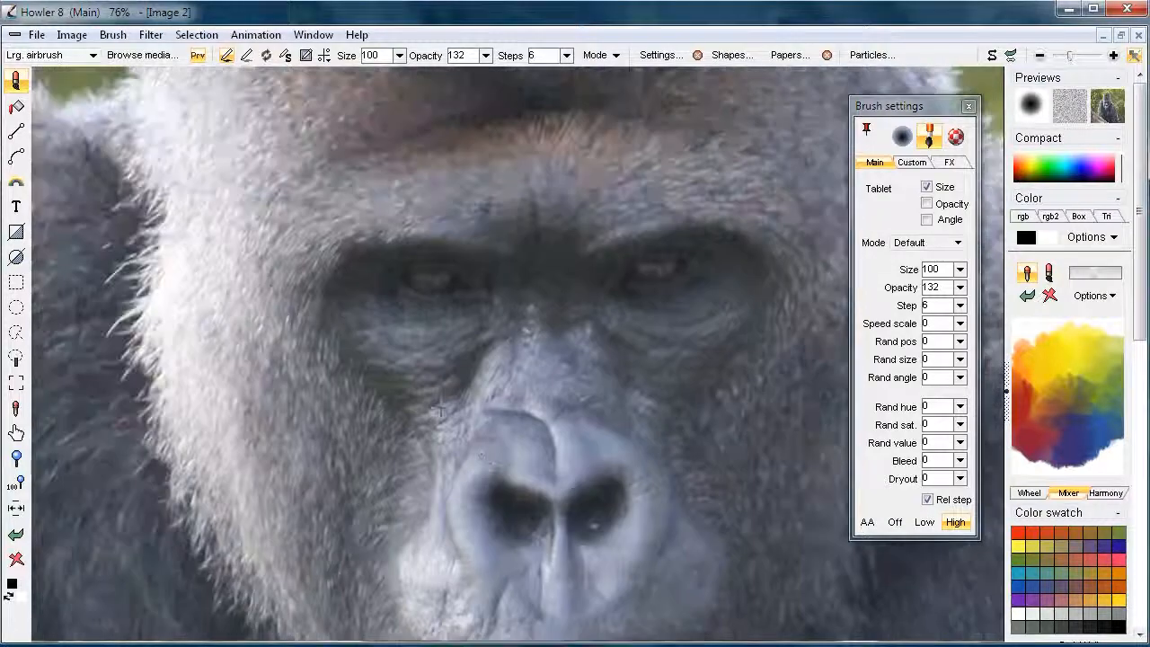
scroll(629, 474, up, 2)
scroll(539, 405, down, 2)
scroll(510, 366, down, 3)
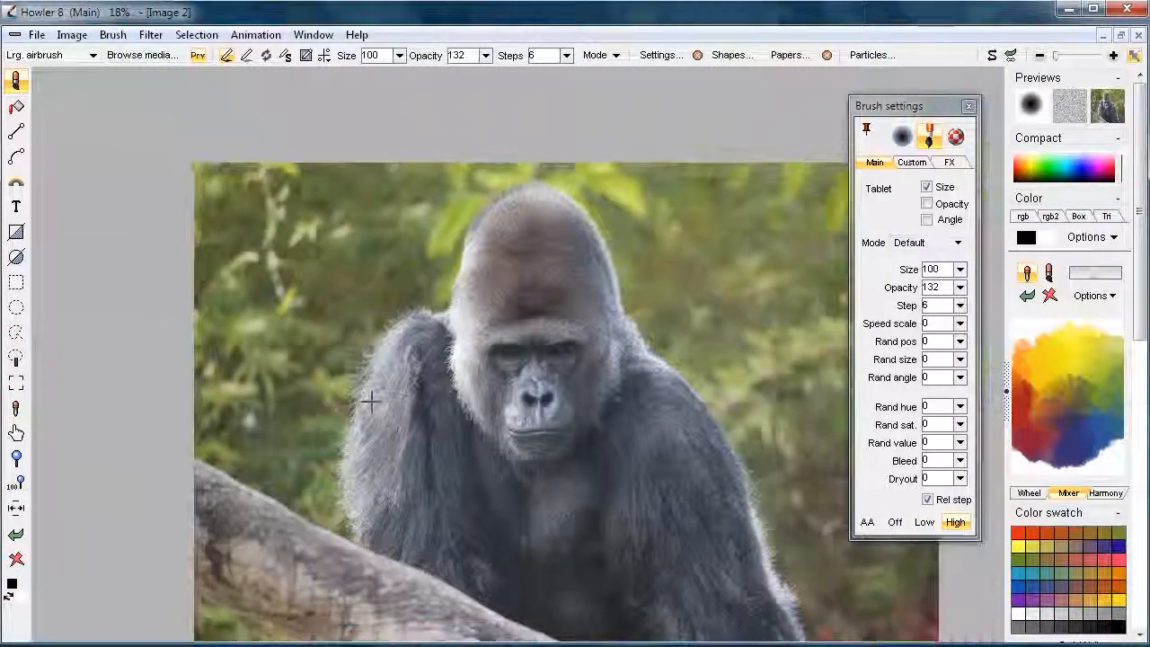
scroll(422, 311, up, 1)
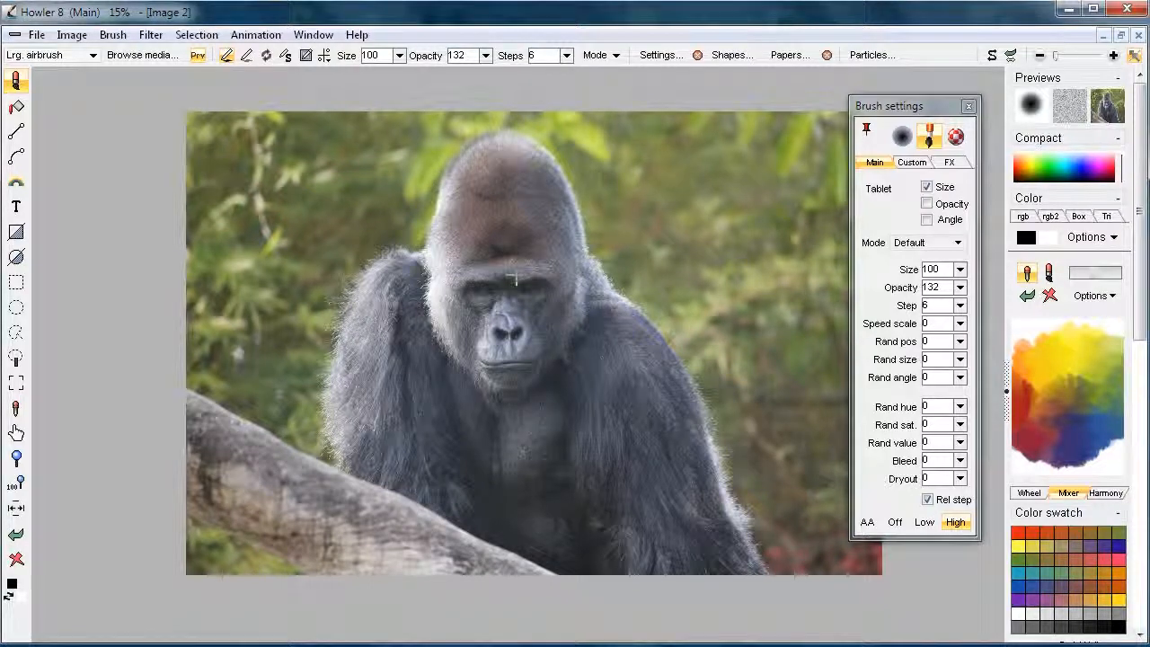
drag(505, 280, 478, 298)
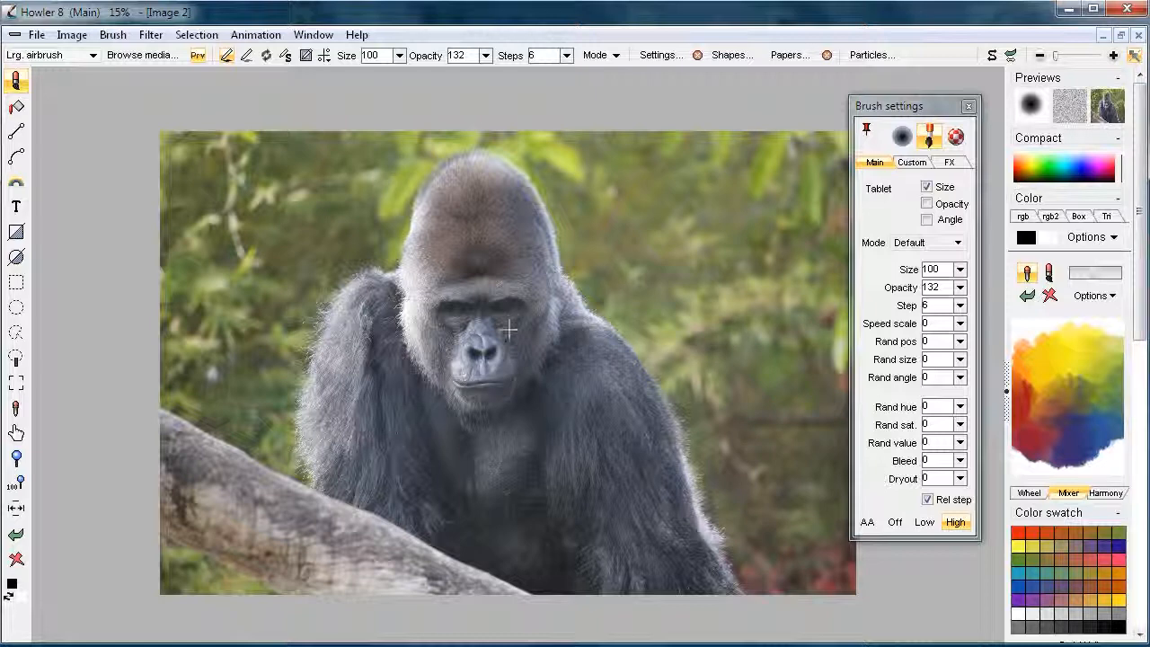
Draw a rectangular selection around the gorilla's head and shoulders and crop the image to it
click(16, 282)
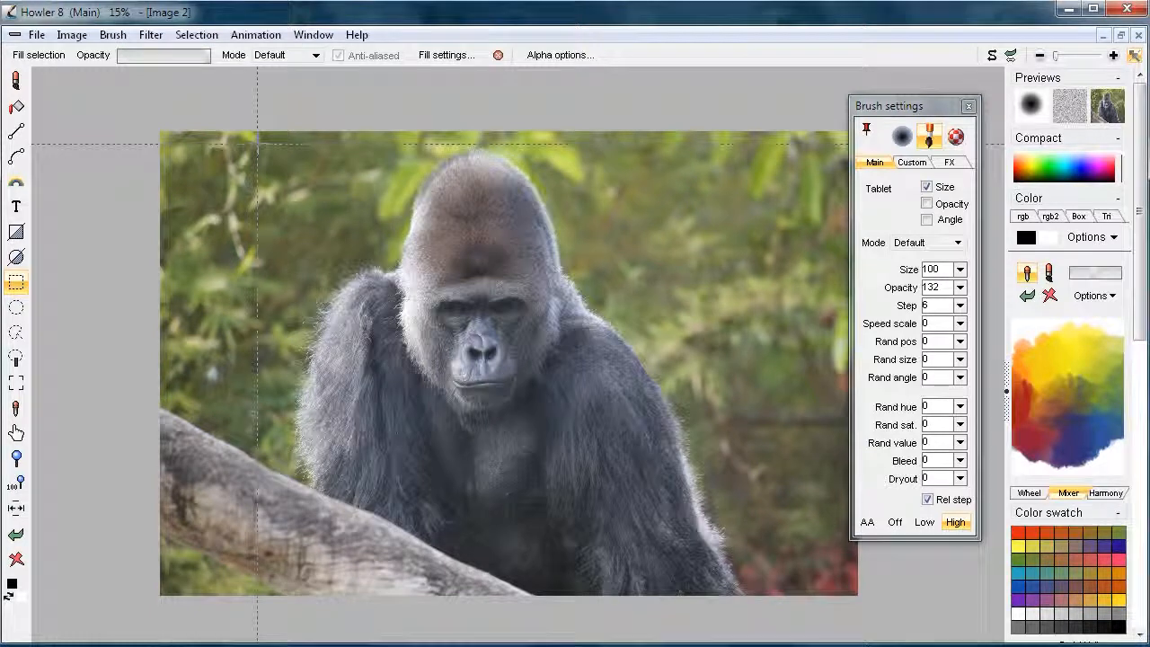
drag(265, 144, 724, 539)
key(a)
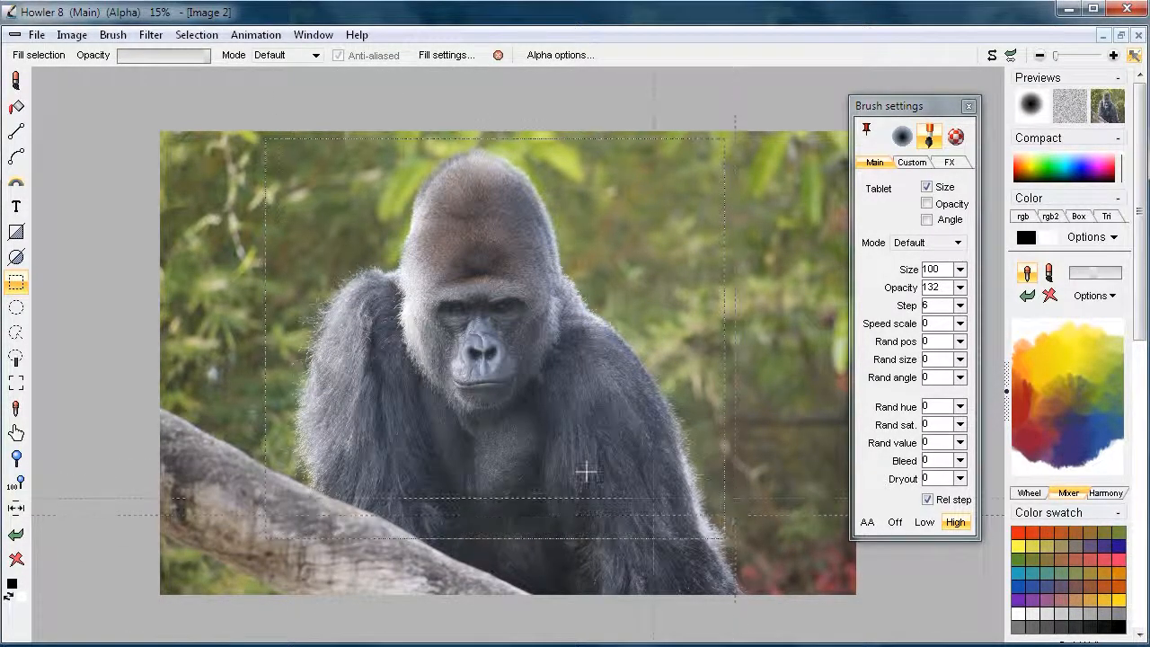
click(71, 35)
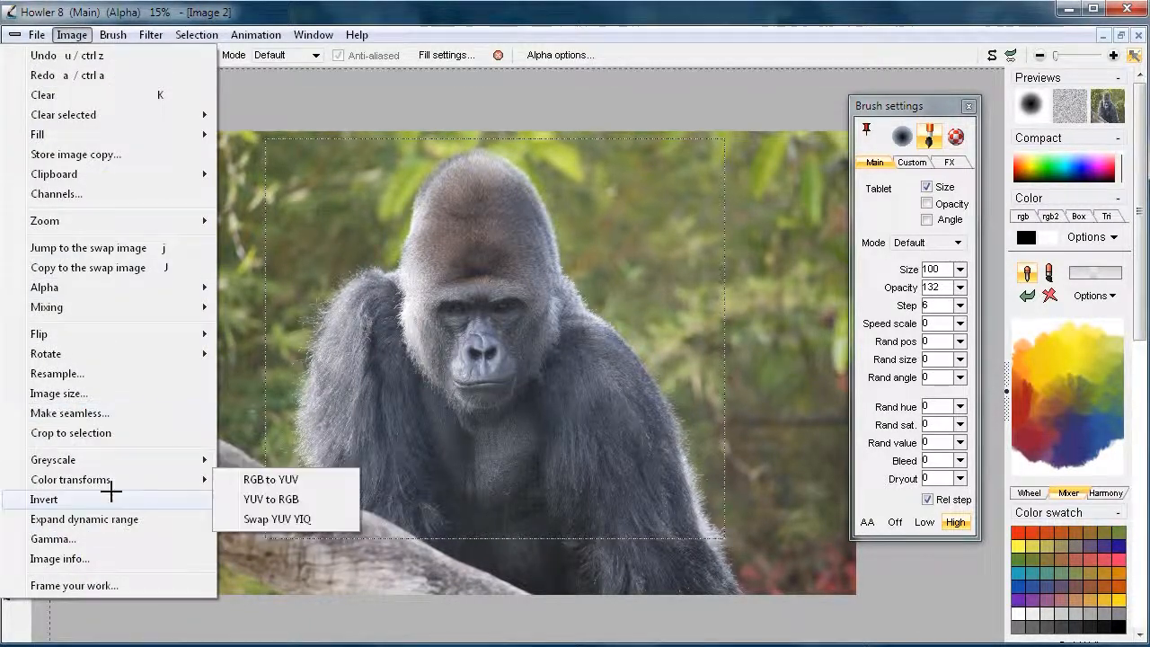
click(81, 433)
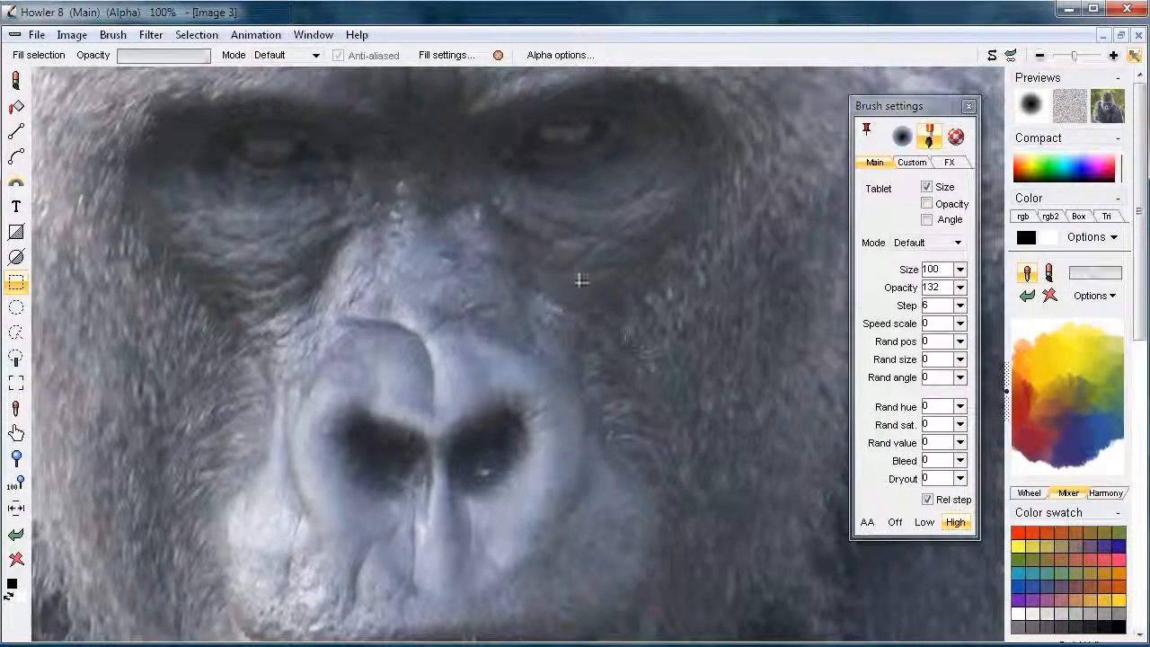
Check the image information for the cropped photo's width and height
click(71, 35)
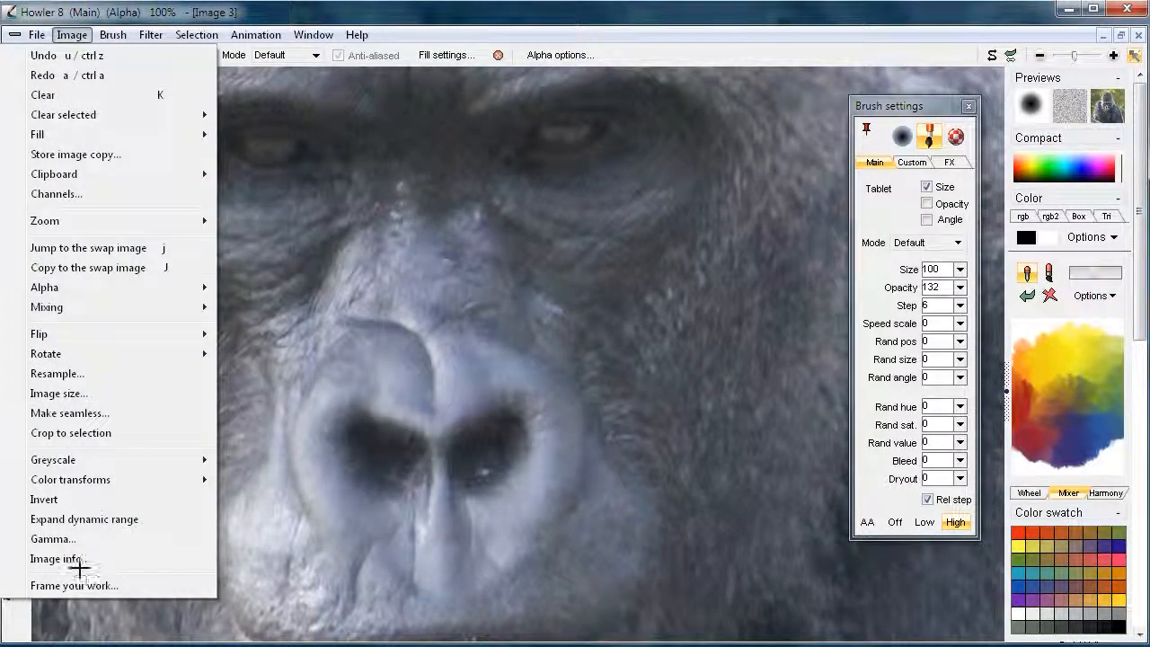
click(79, 558)
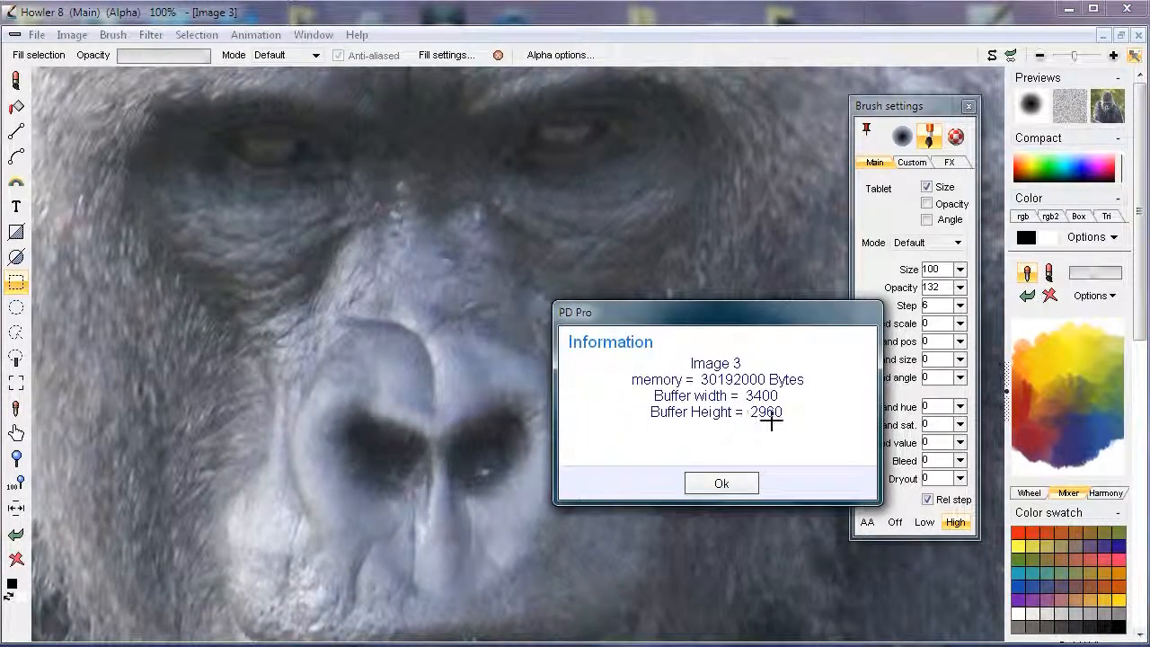
click(728, 482)
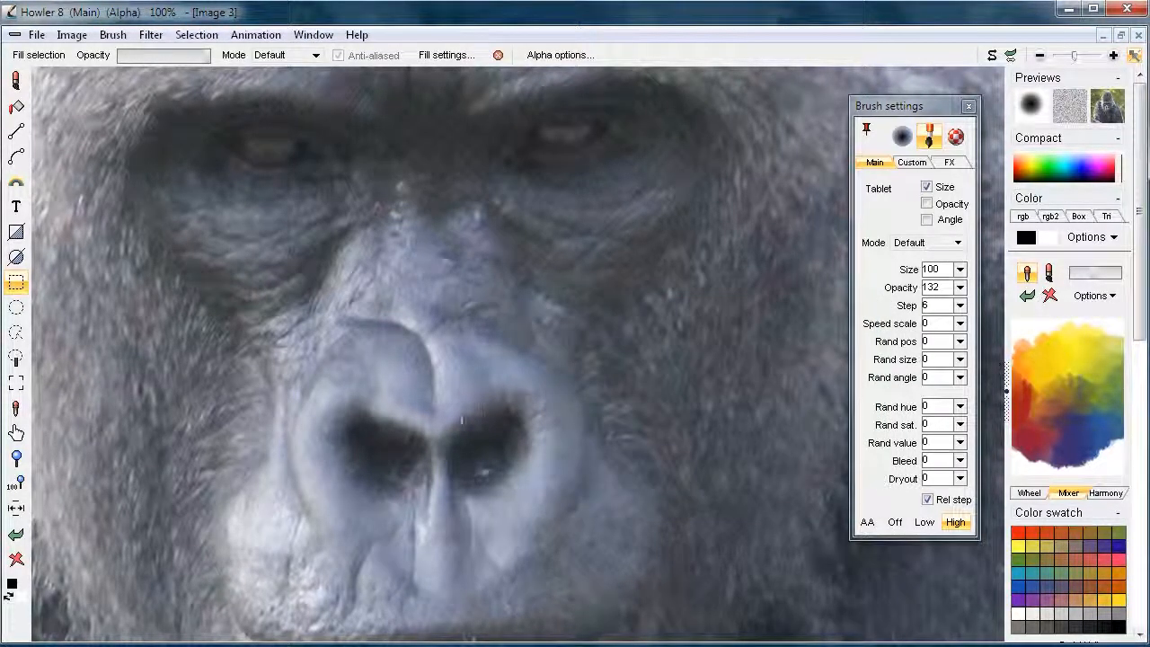
Resample the cropped photo to half size, 1700 by 1480 pixels, with Bi-cubic+ scaling
click(72, 34)
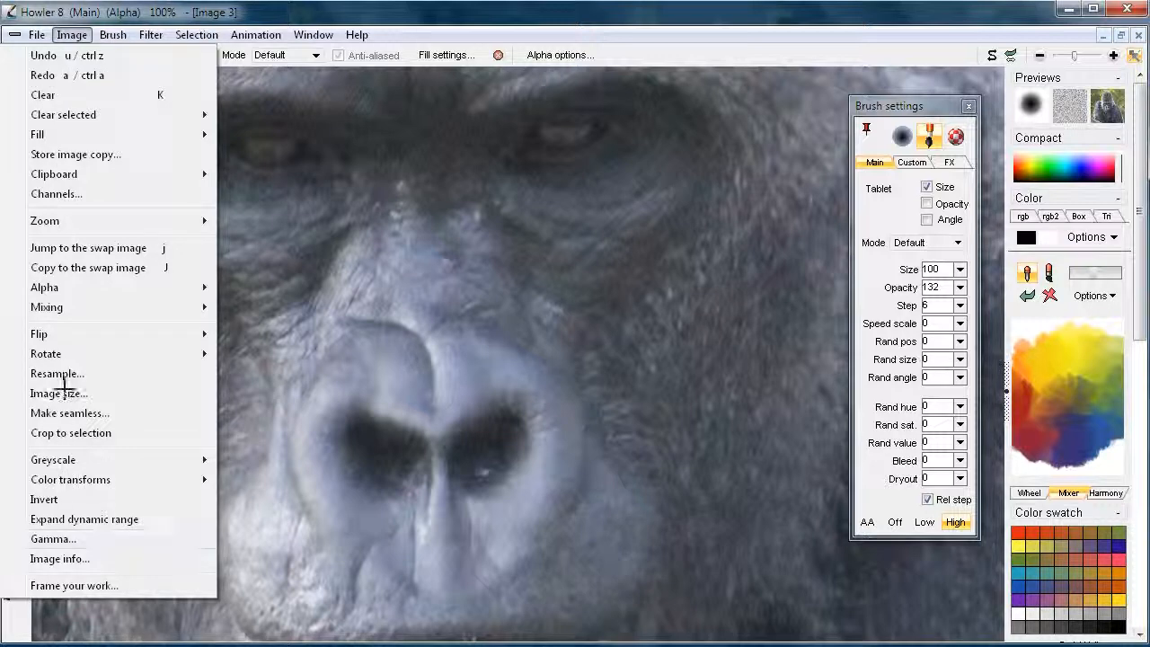
click(64, 373)
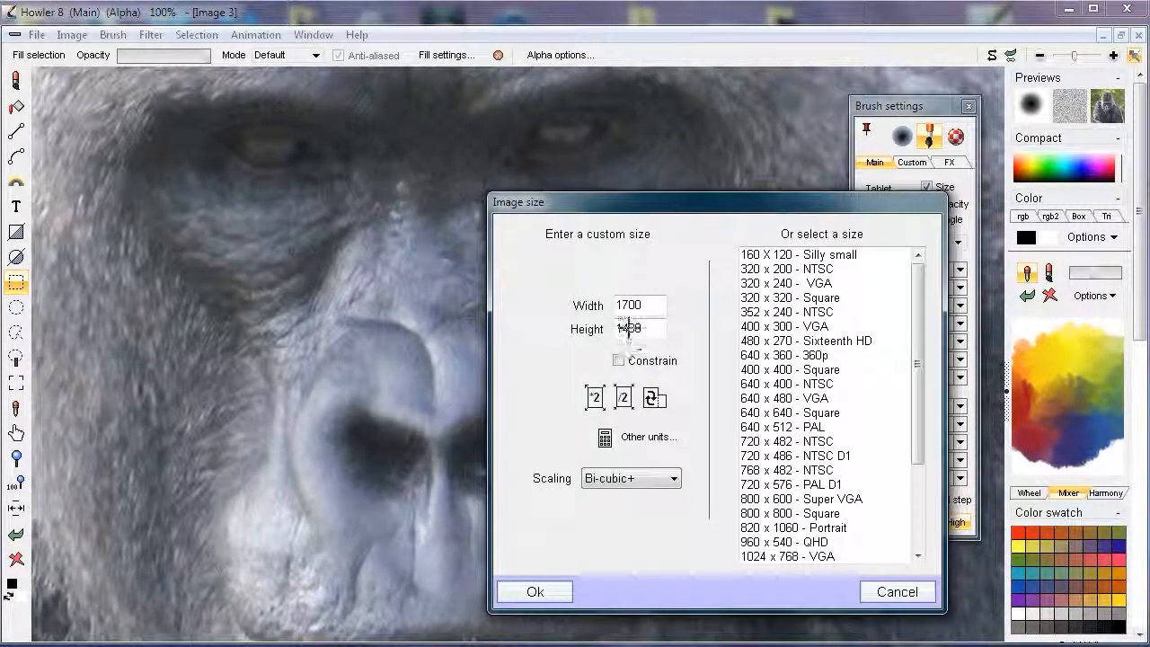
click(534, 591)
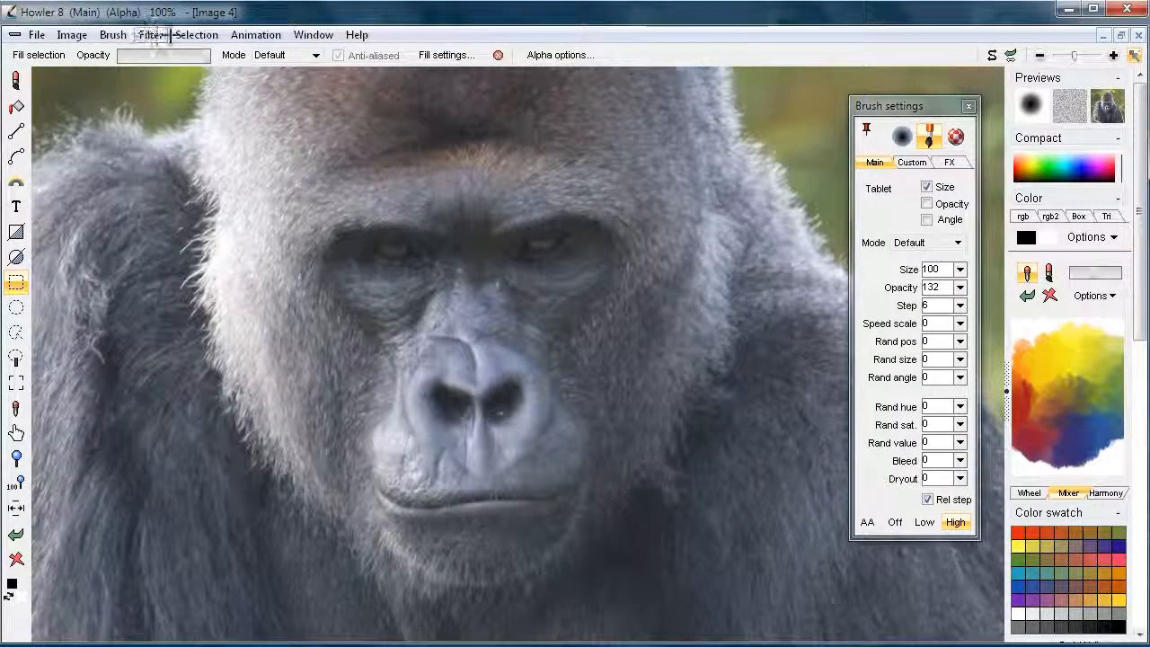
Apply the Soft contrast improvement photographic filter with a lowered softness and a greatly reduced level
click(149, 35)
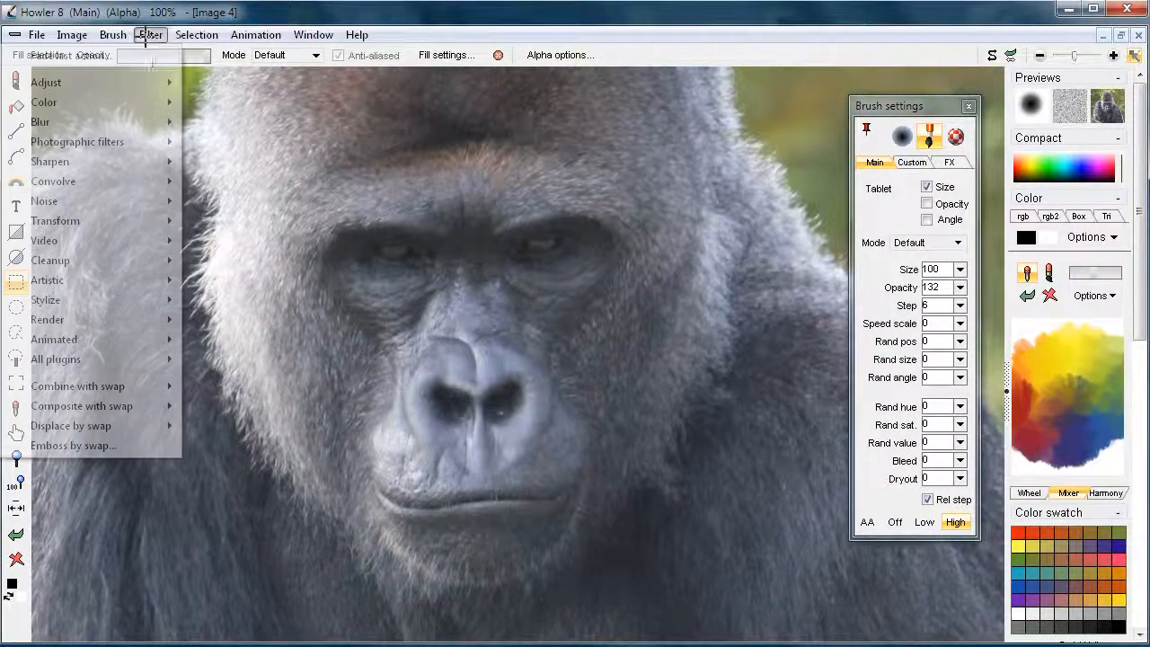
mouse_move(137, 101)
mouse_move(144, 82)
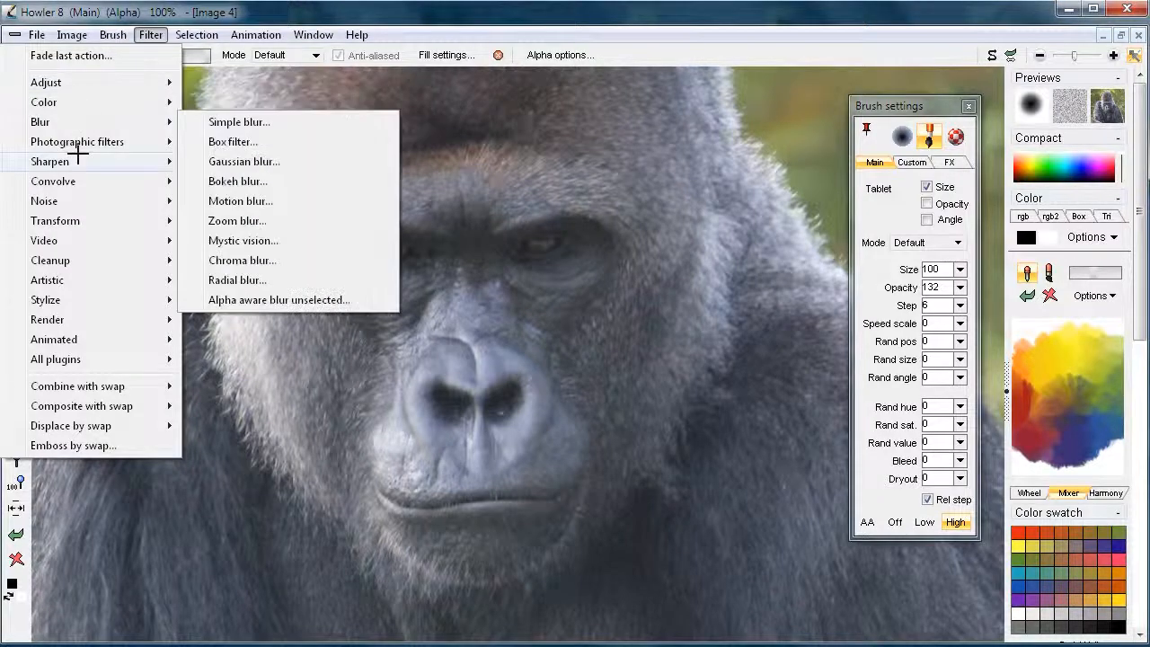
mouse_move(98, 141)
click(288, 141)
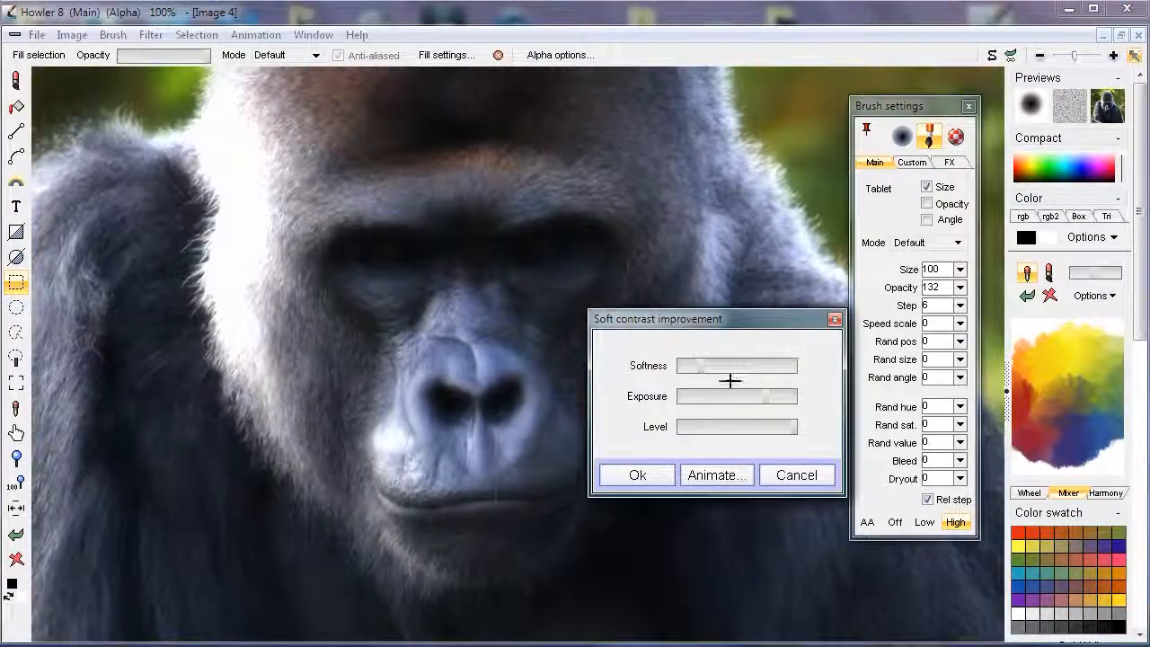
mouse_move(695, 363)
mouse_down()
mouse_move(680, 365)
mouse_move(704, 364)
mouse_move(691, 365)
mouse_up()
drag(742, 395, 695, 425)
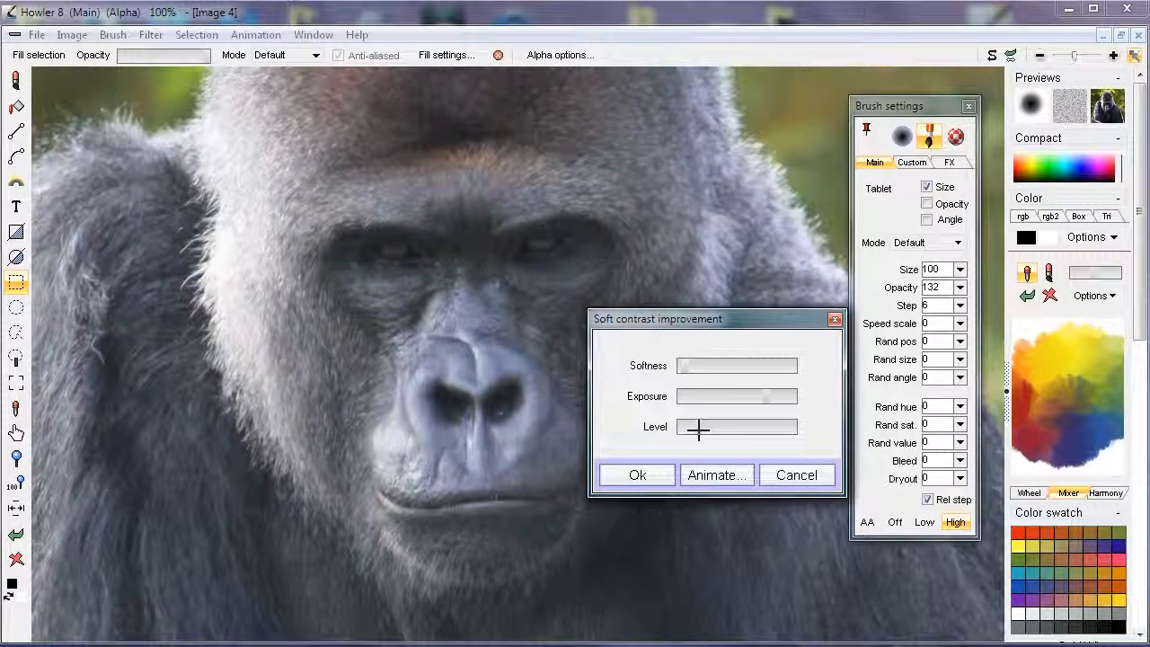
click(620, 475)
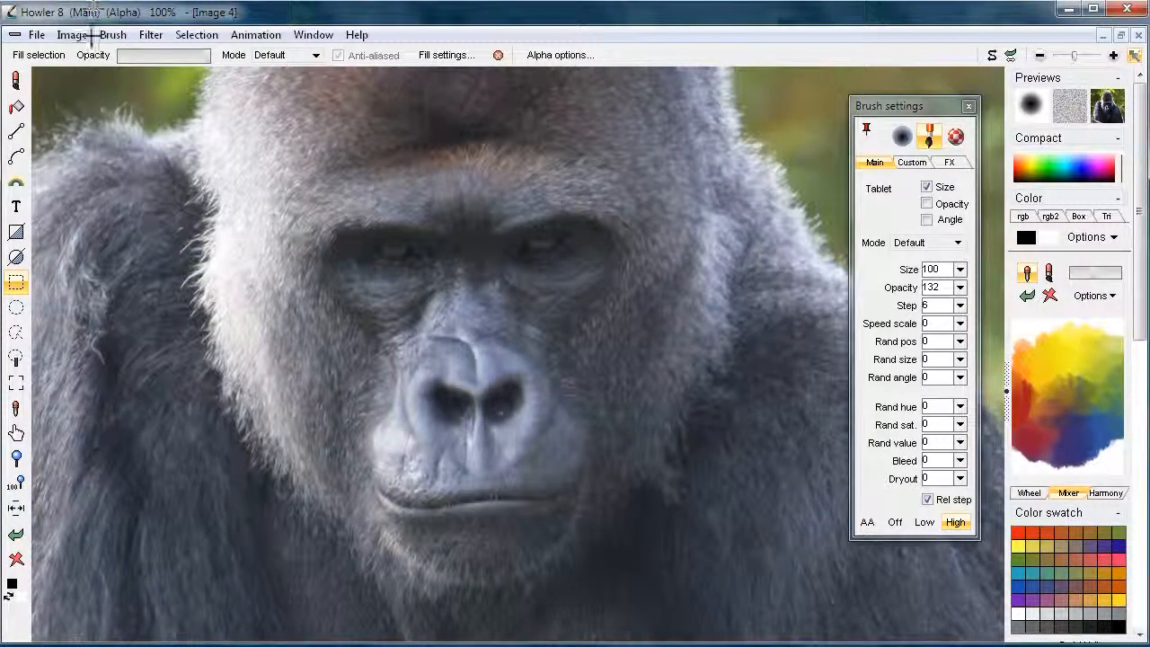
Sharpen the photo with the Digital photo enhance filter in YUV mode
click(150, 34)
mouse_move(128, 144)
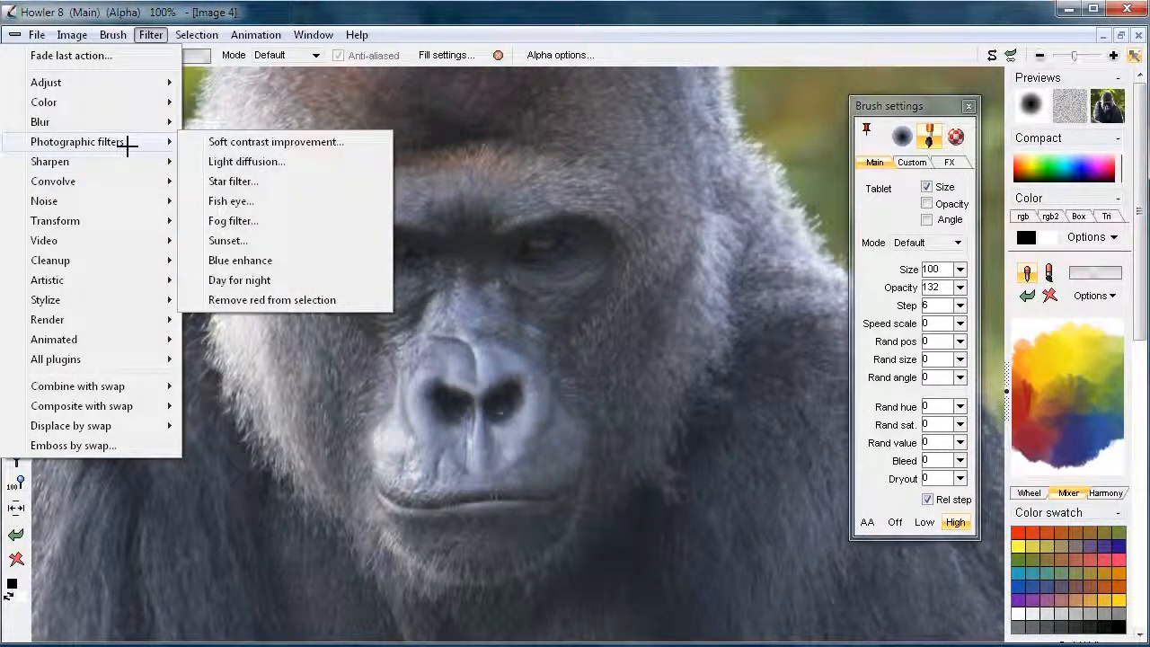
mouse_move(77, 160)
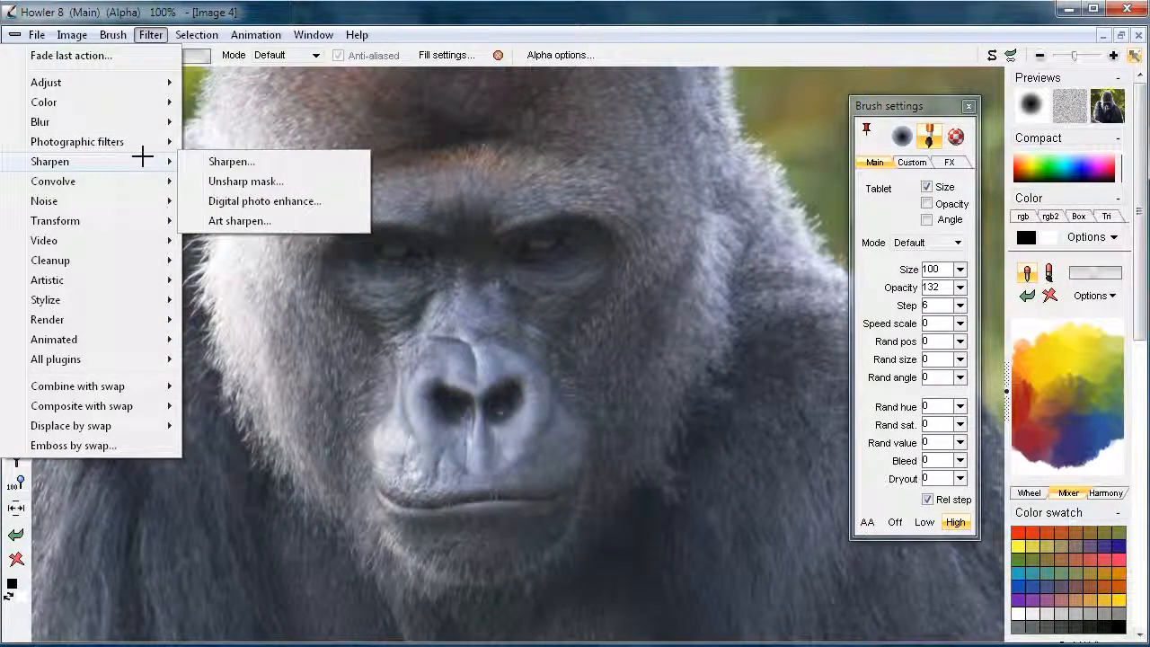
click(258, 200)
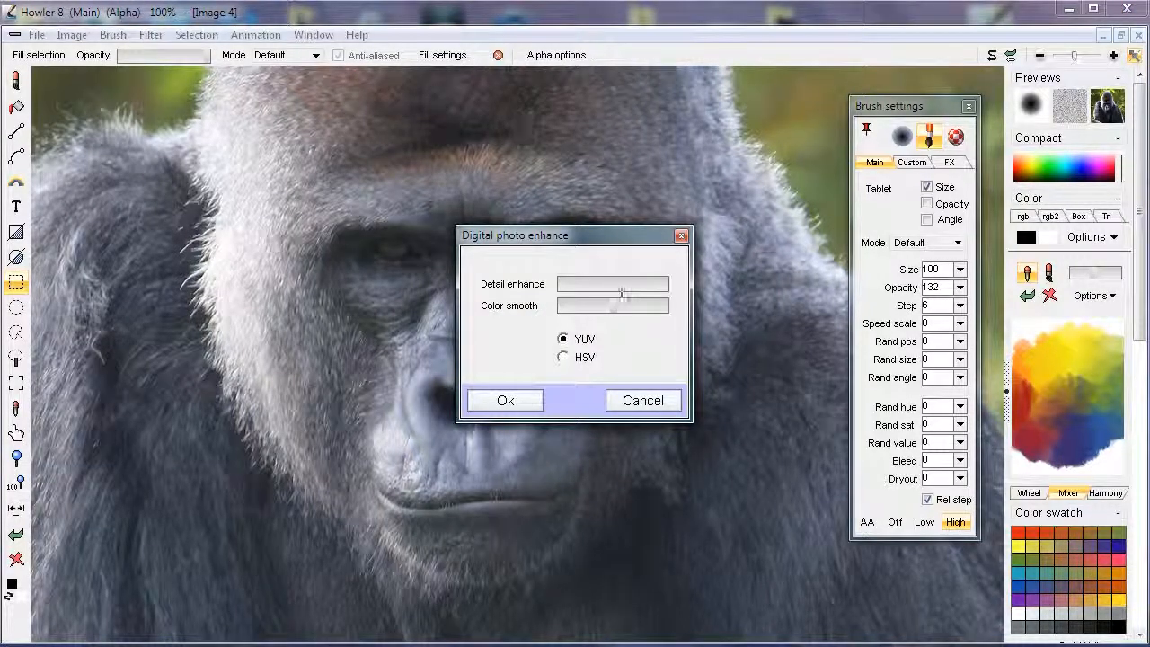
click(505, 400)
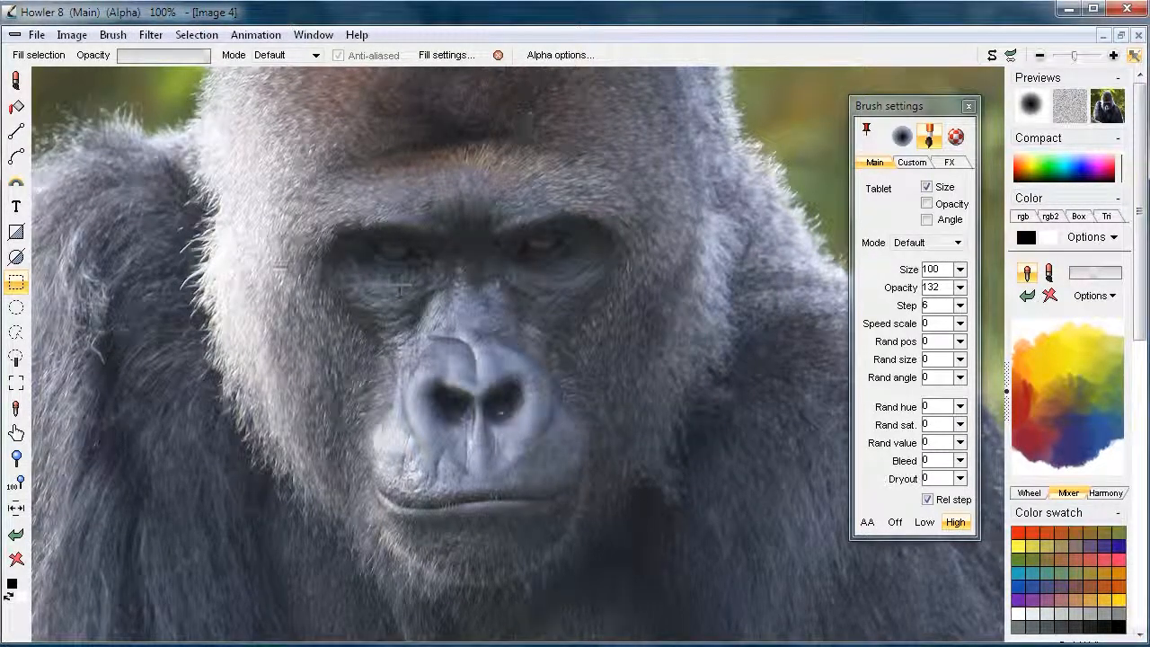
Draw a circular selection over the gorilla's face, replace it with an ellipse from the crown to the nose bridge, and check its edge
scroll(503, 386, up, 5)
scroll(554, 441, down, 3)
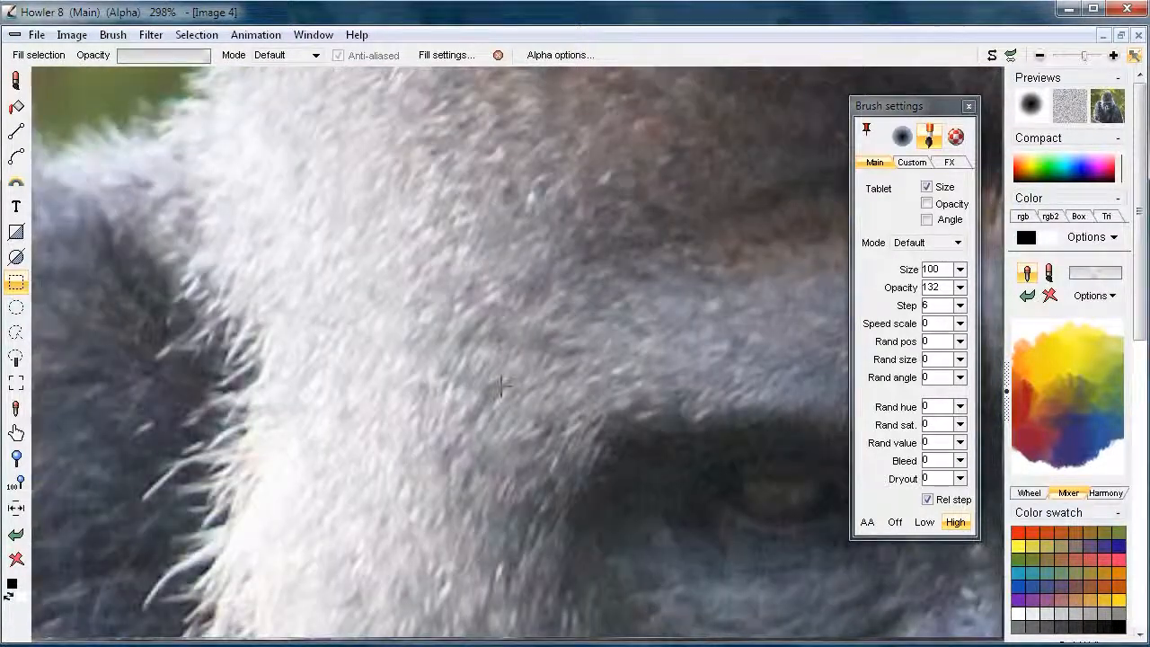
scroll(559, 371, down, 5)
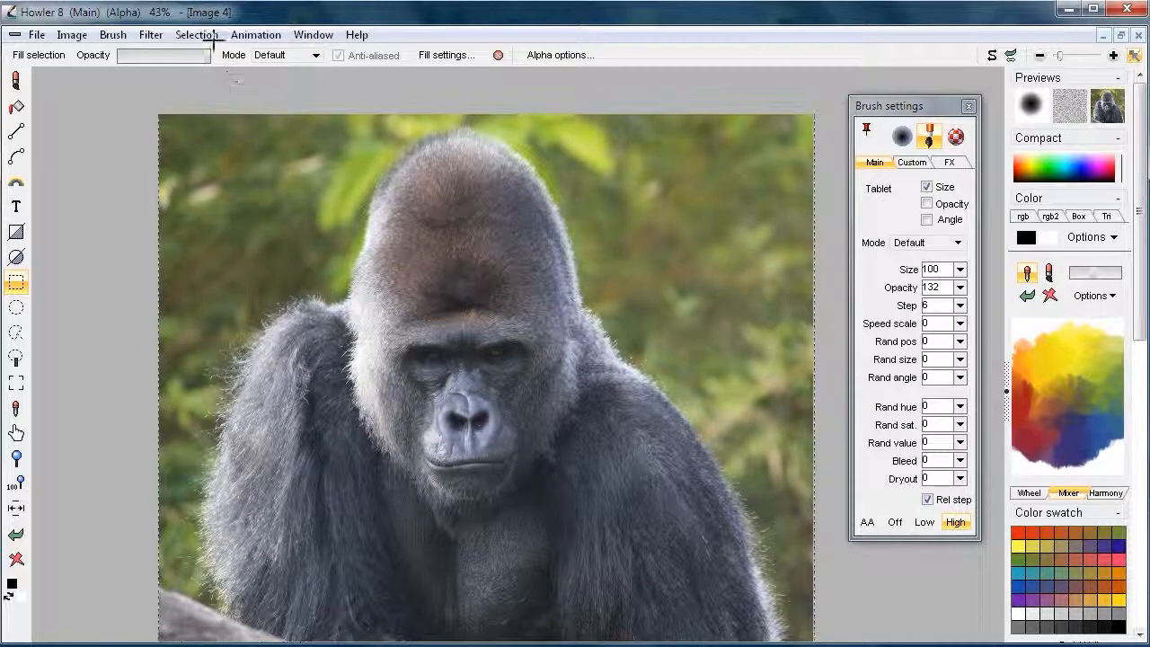
click(16, 308)
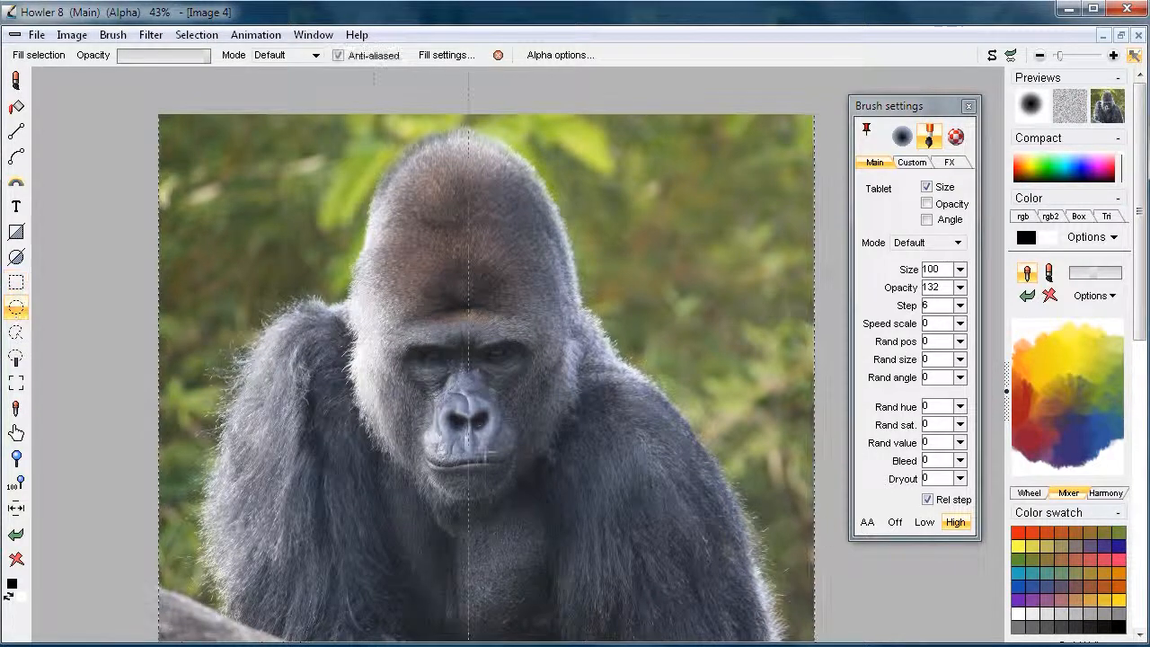
drag(469, 417, 570, 305)
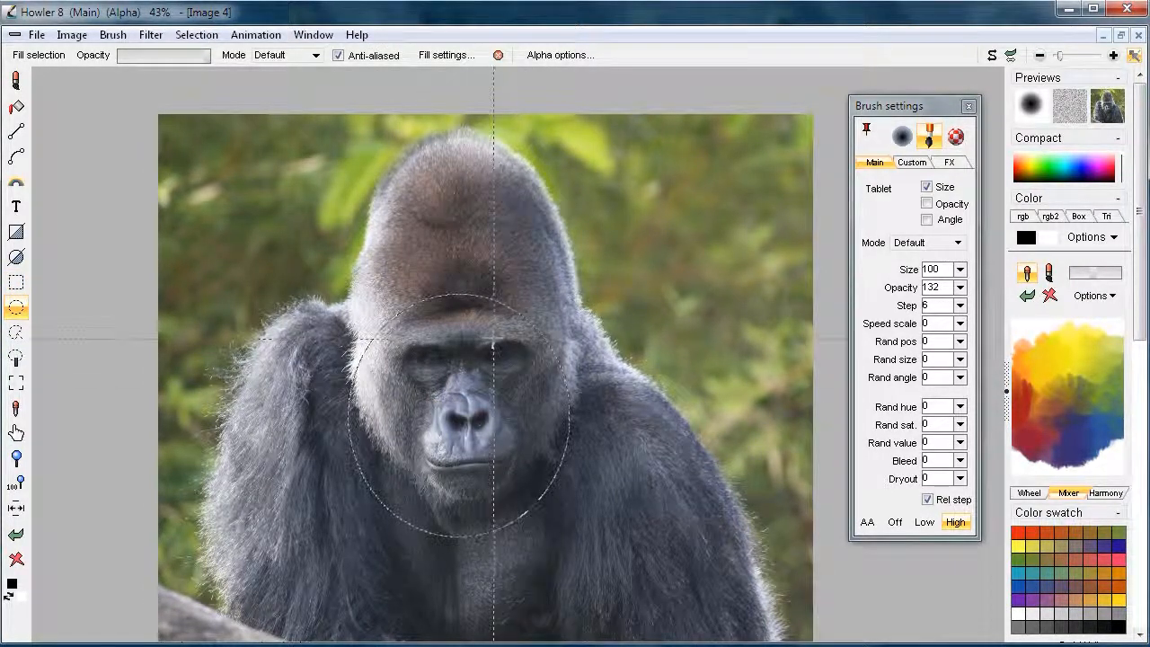
click(462, 257)
drag(500, 121, 513, 197)
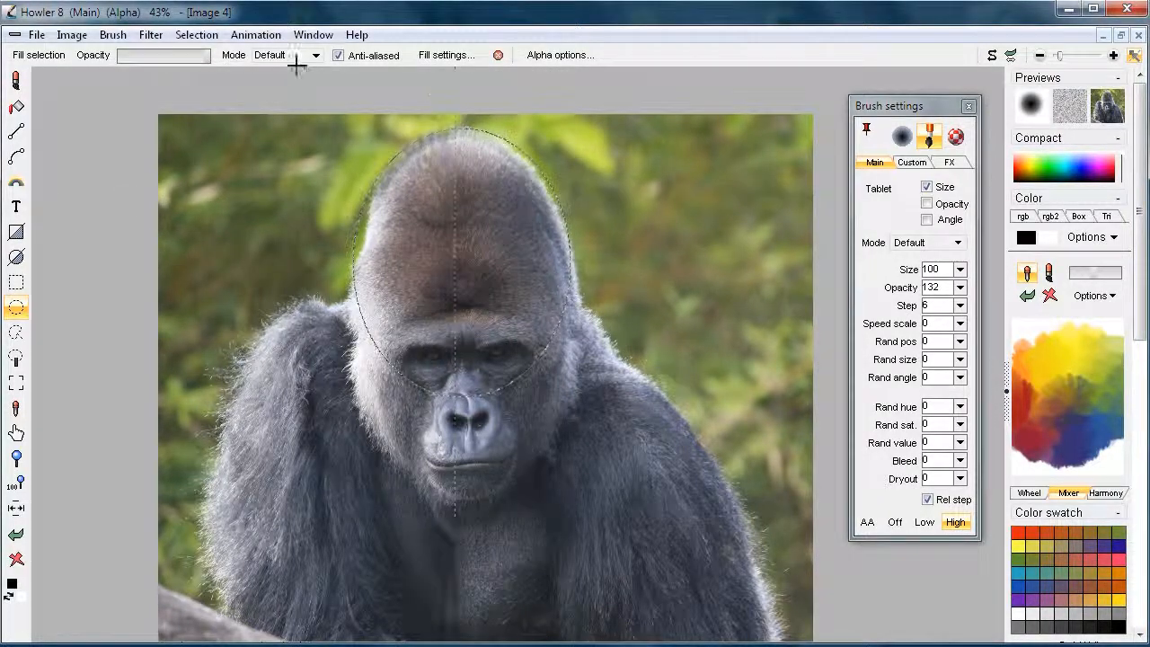
scroll(569, 419, up, 3)
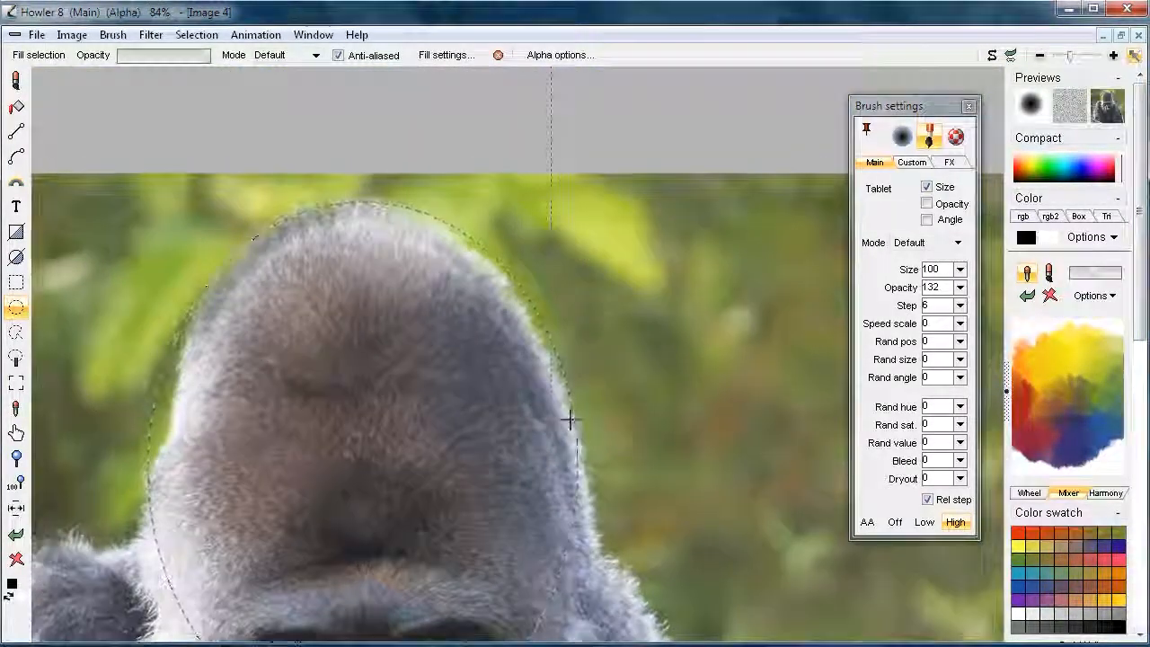
scroll(569, 418, up, 3)
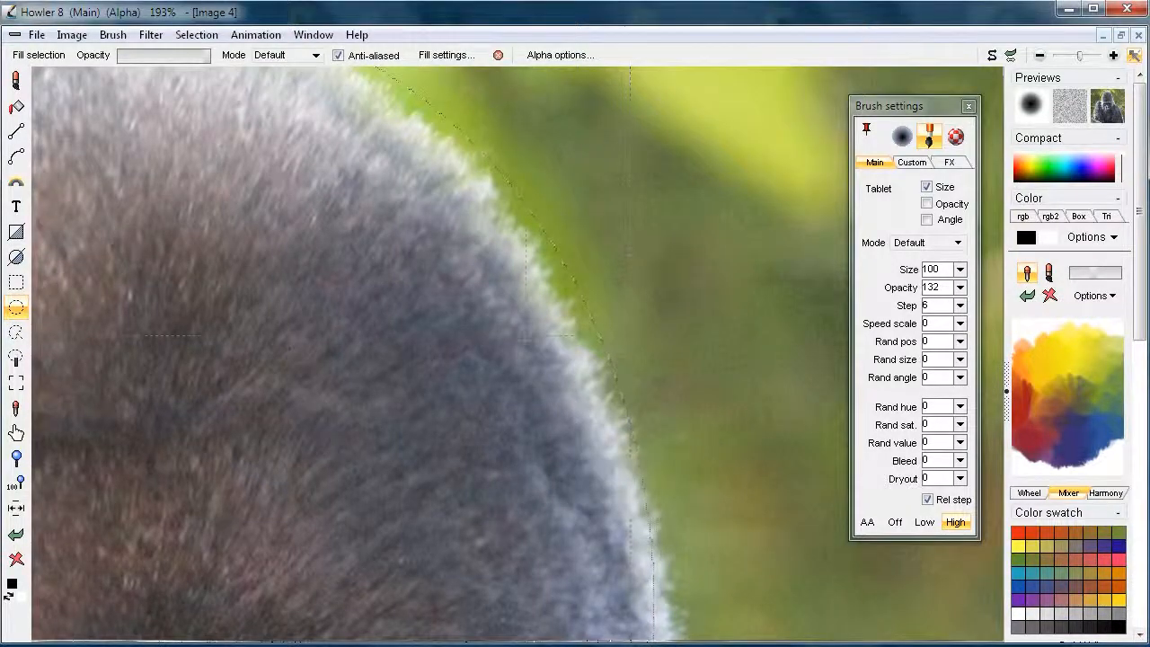
scroll(418, 385, down, 4)
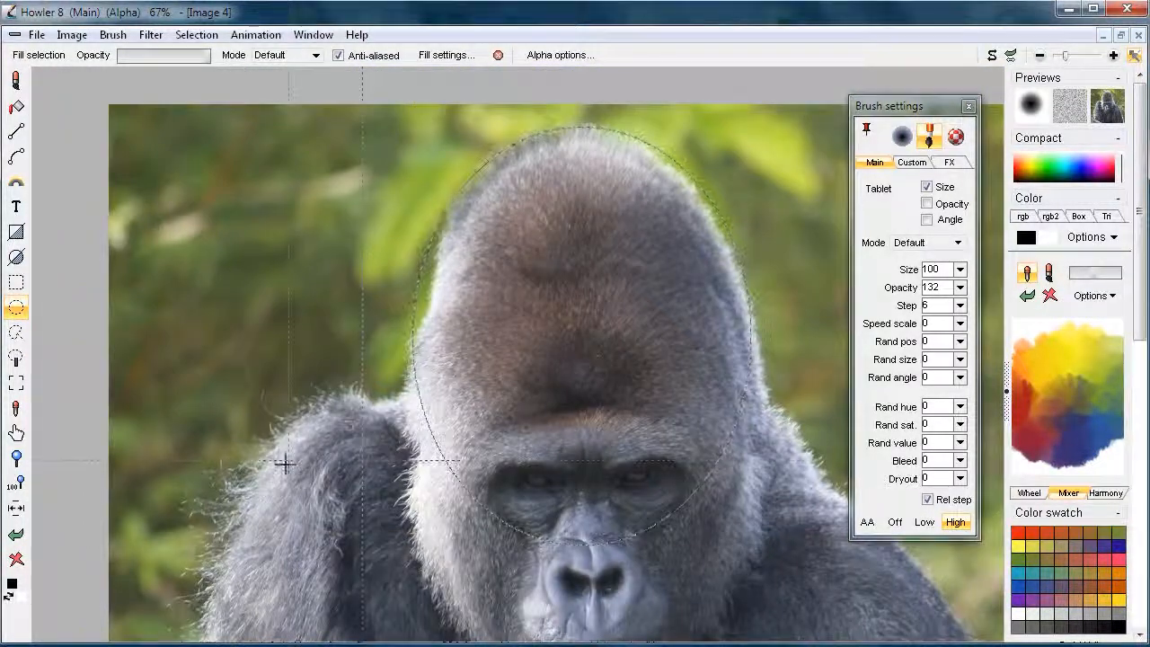
Examine the fine hairs along the edge of the gorilla's shoulder against the blurred background, at close range and in the whole picture
scroll(284, 463, up, 3)
scroll(441, 333, down, 3)
scroll(449, 386, up, 3)
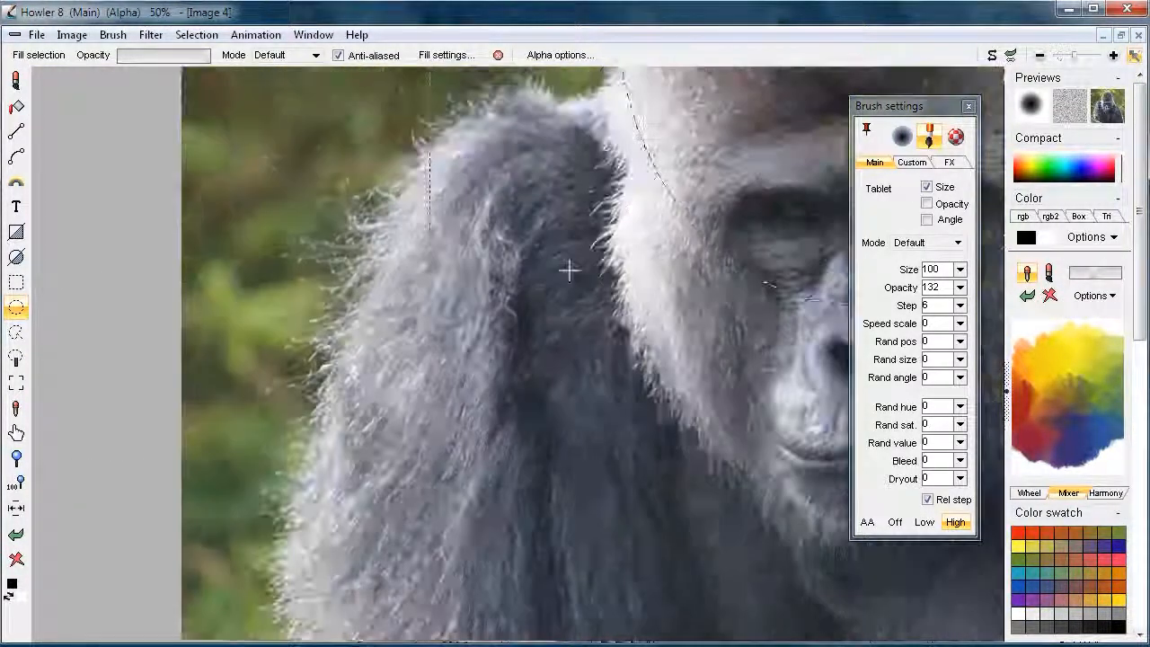
scroll(569, 269, up, 3)
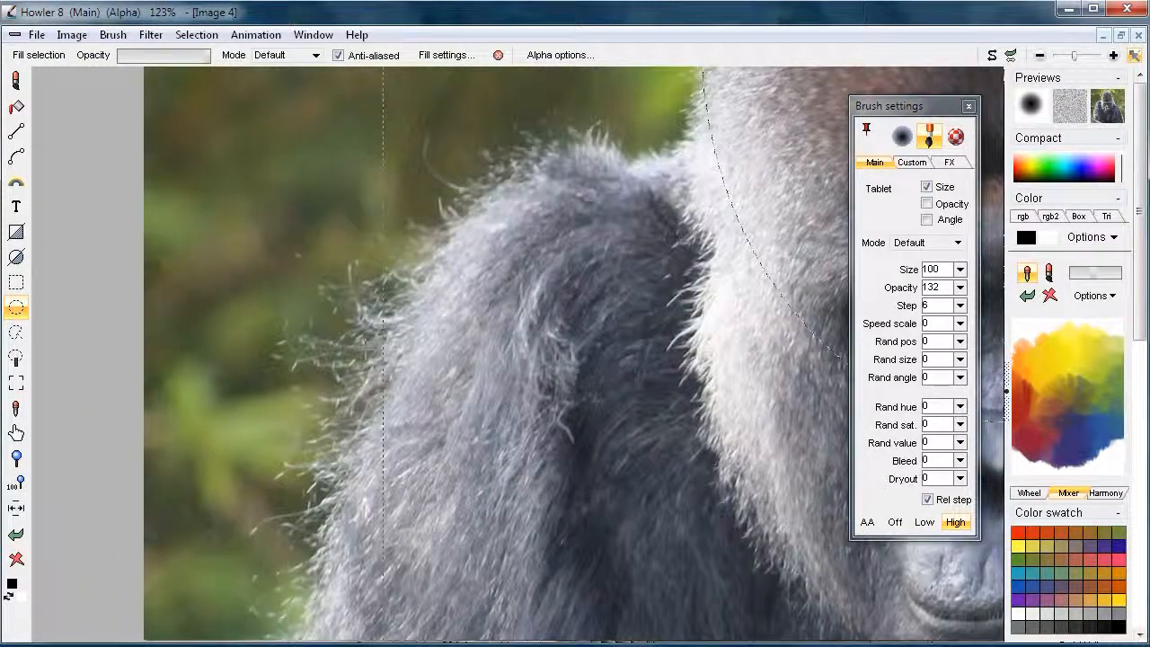
scroll(444, 303, up, 4)
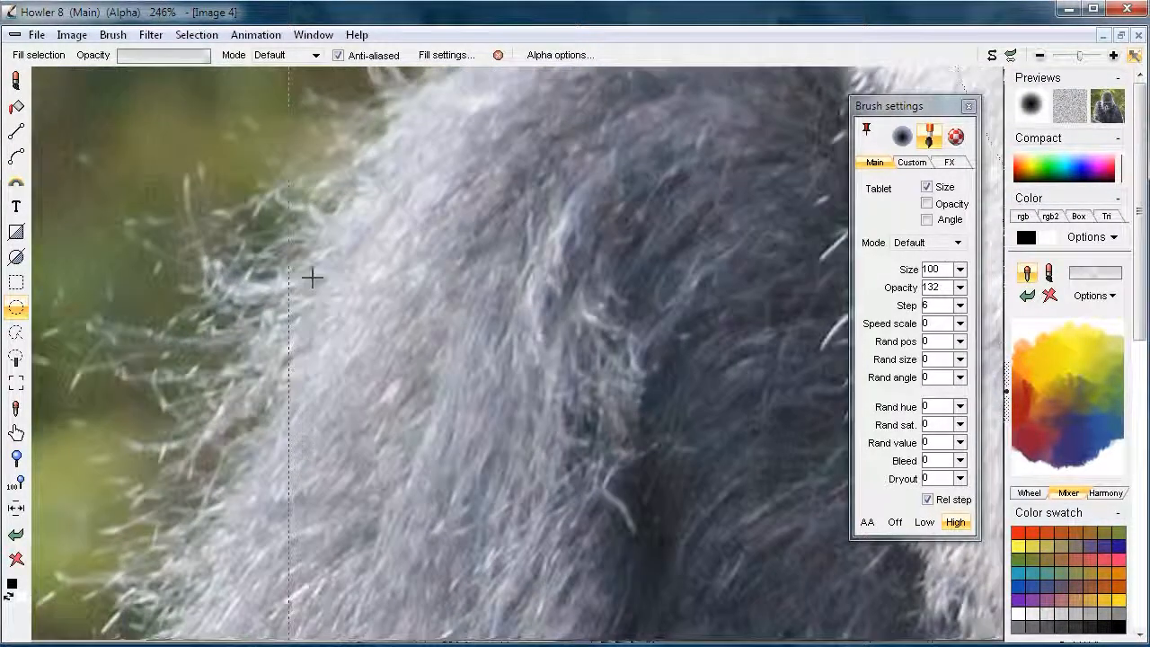
scroll(312, 278, down, 4)
scroll(537, 300, up, 1)
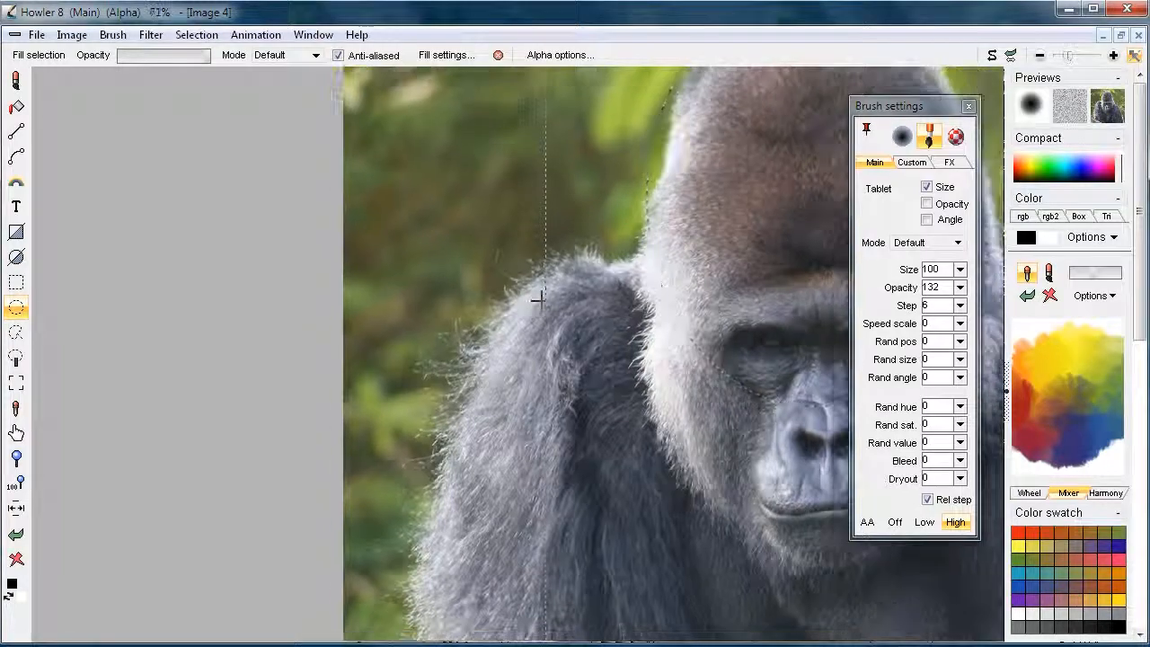
scroll(537, 300, up, 2)
scroll(537, 299, down, 1)
scroll(537, 299, up, 1)
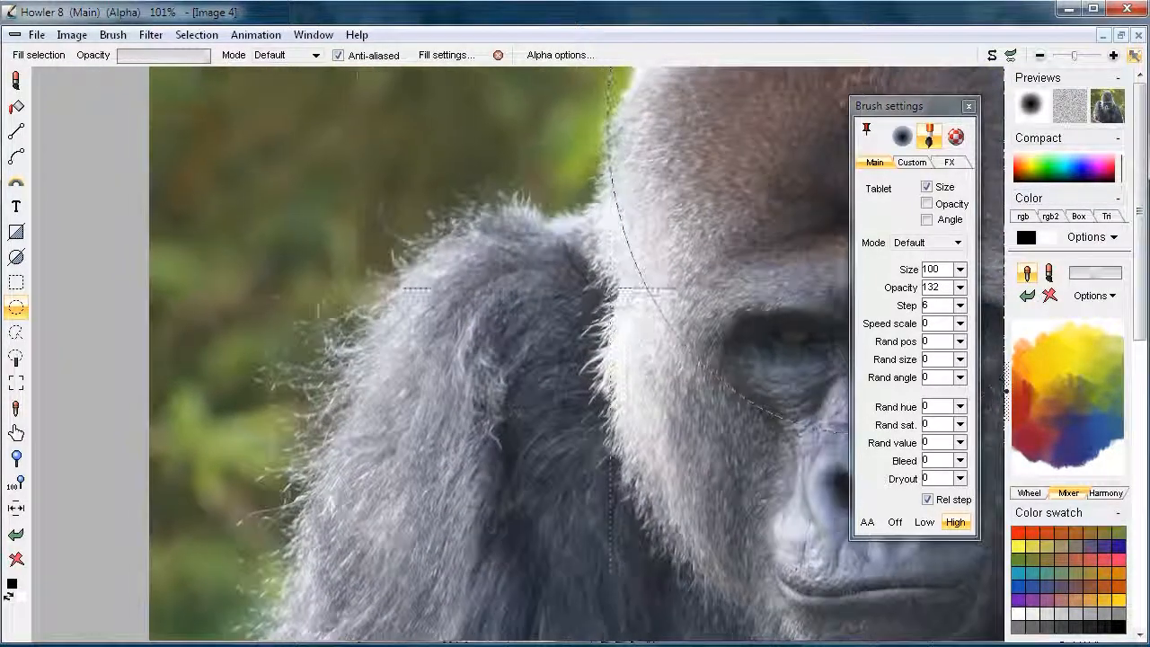
scroll(456, 286, up, 6)
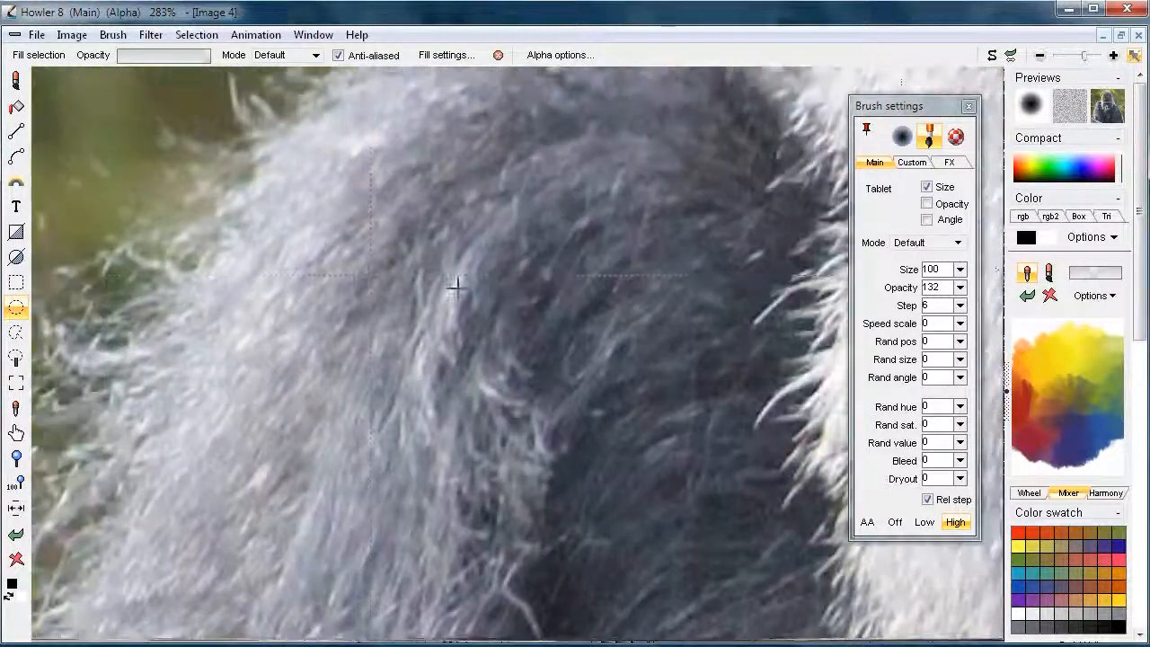
scroll(457, 285, up, 3)
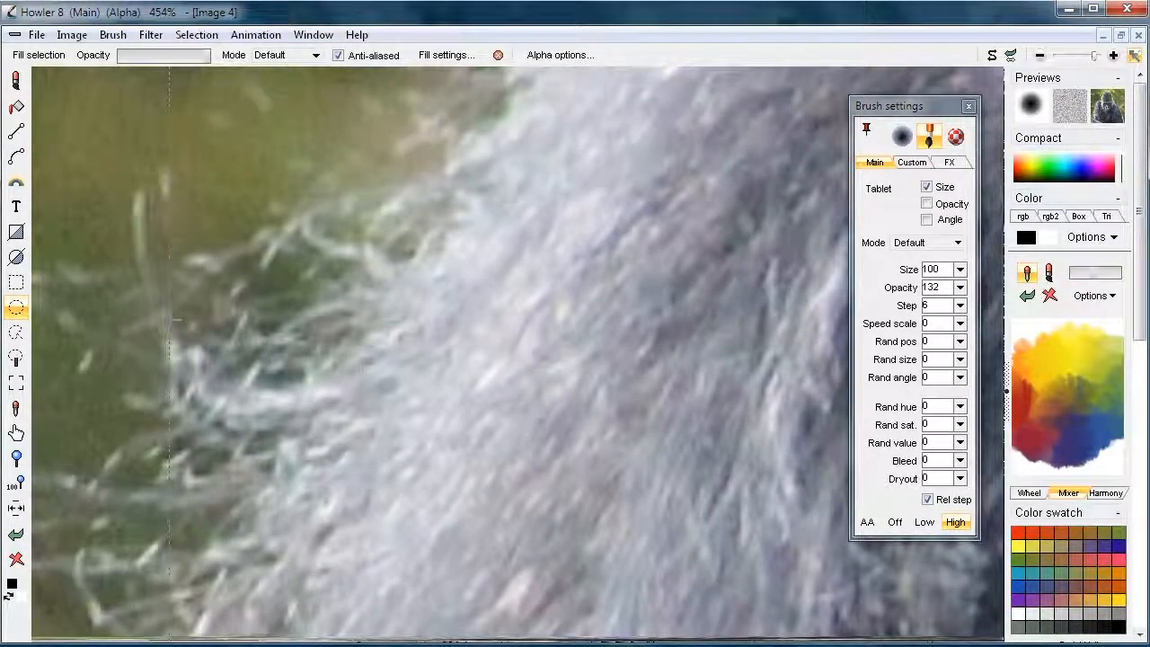
scroll(409, 276, down, 5)
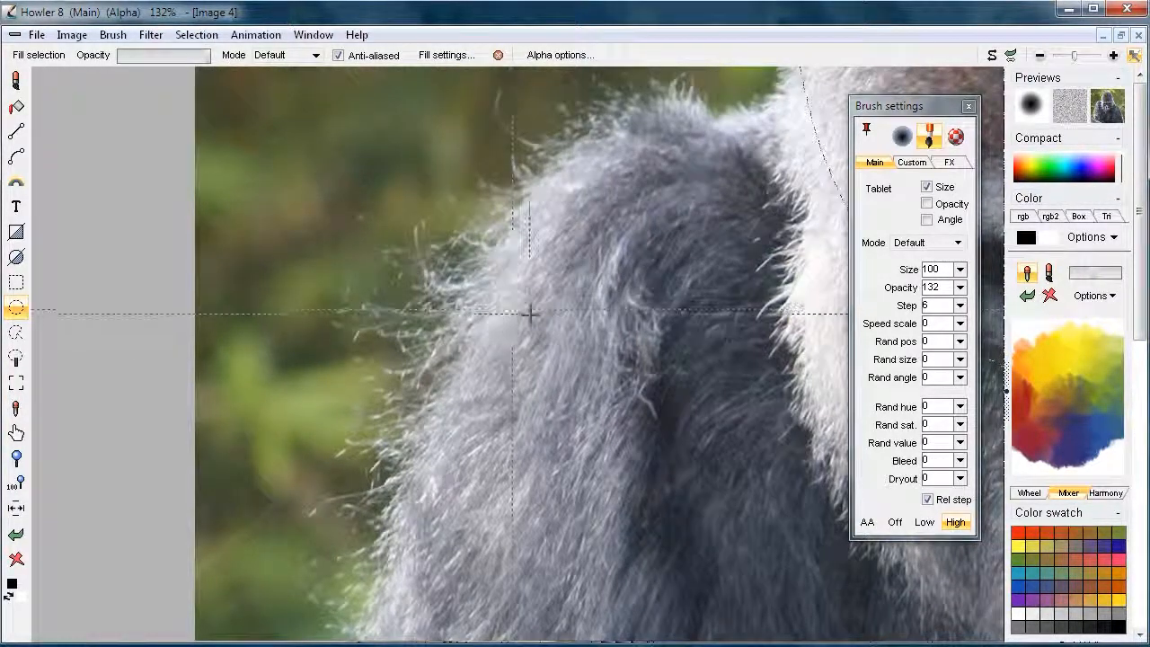
scroll(513, 309, down, 3)
scroll(377, 314, up, 4)
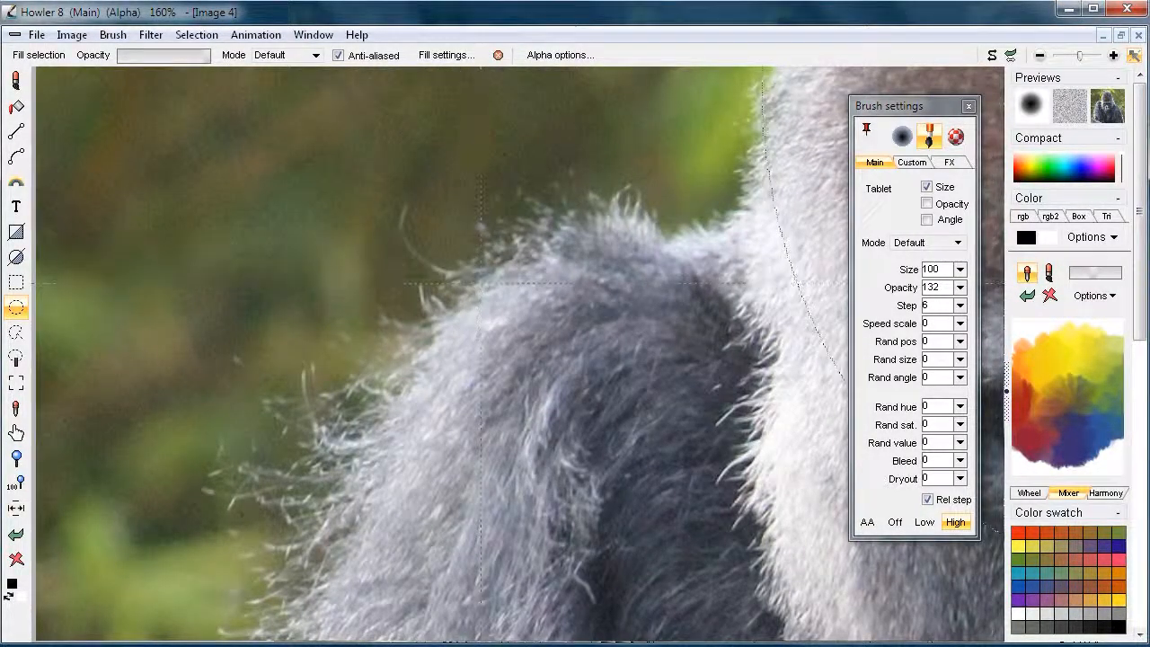
scroll(589, 291, down, 5)
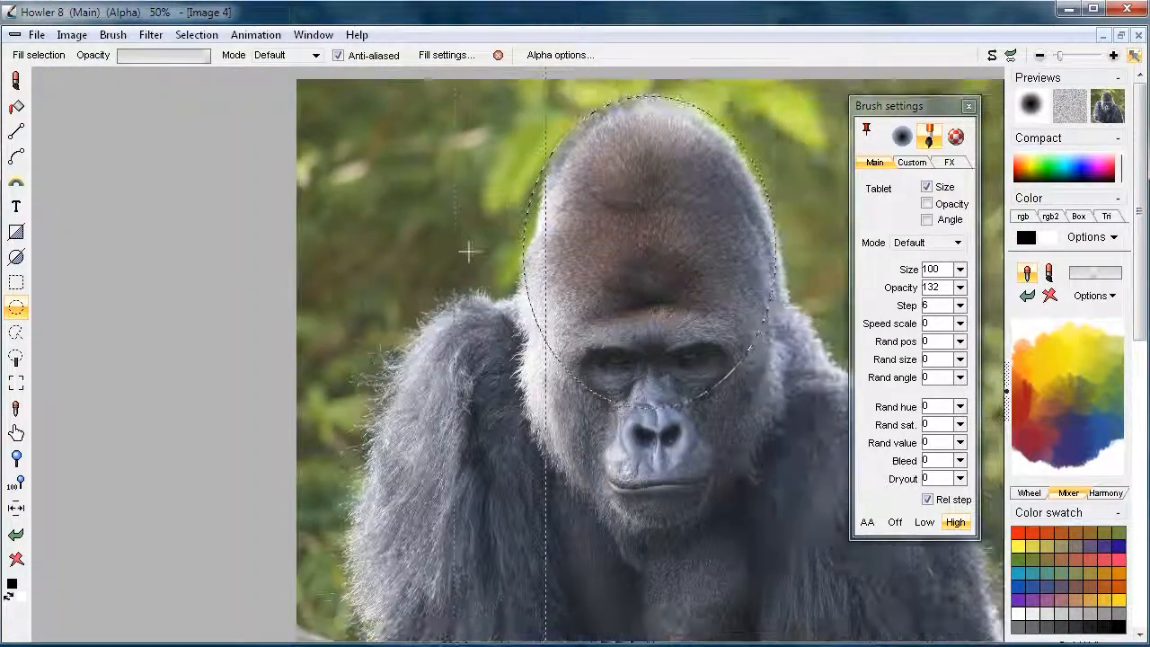
drag(467, 252, 301, 281)
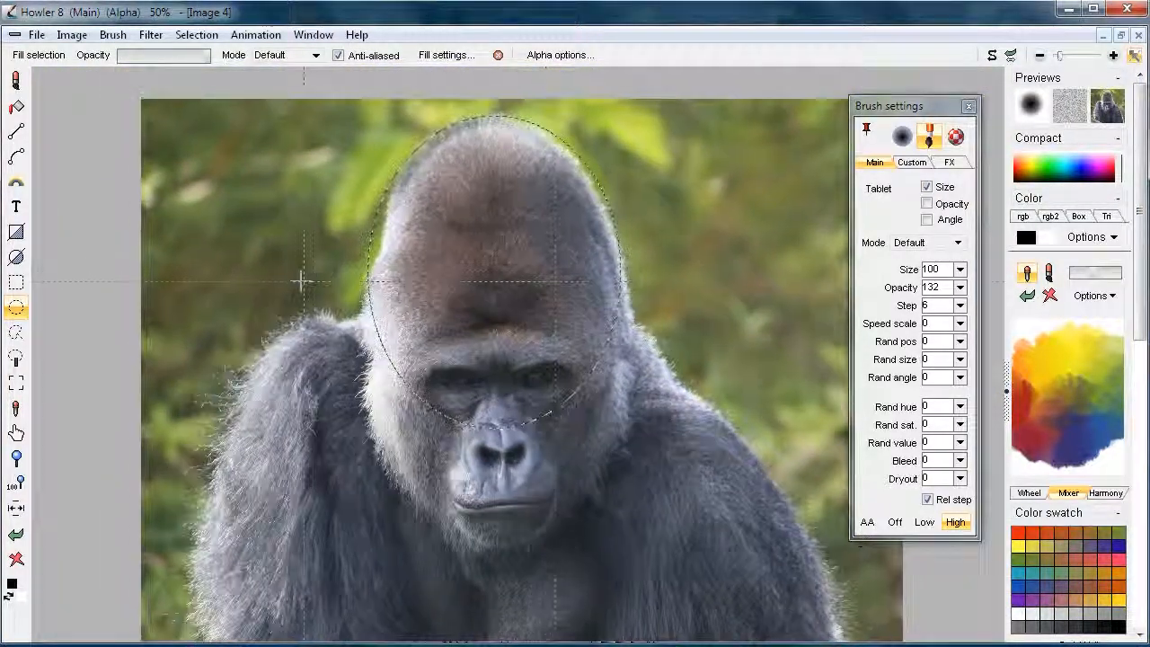
Try to select the green background on both sides of the gorilla with the magic wand at tolerance 63
click(199, 33)
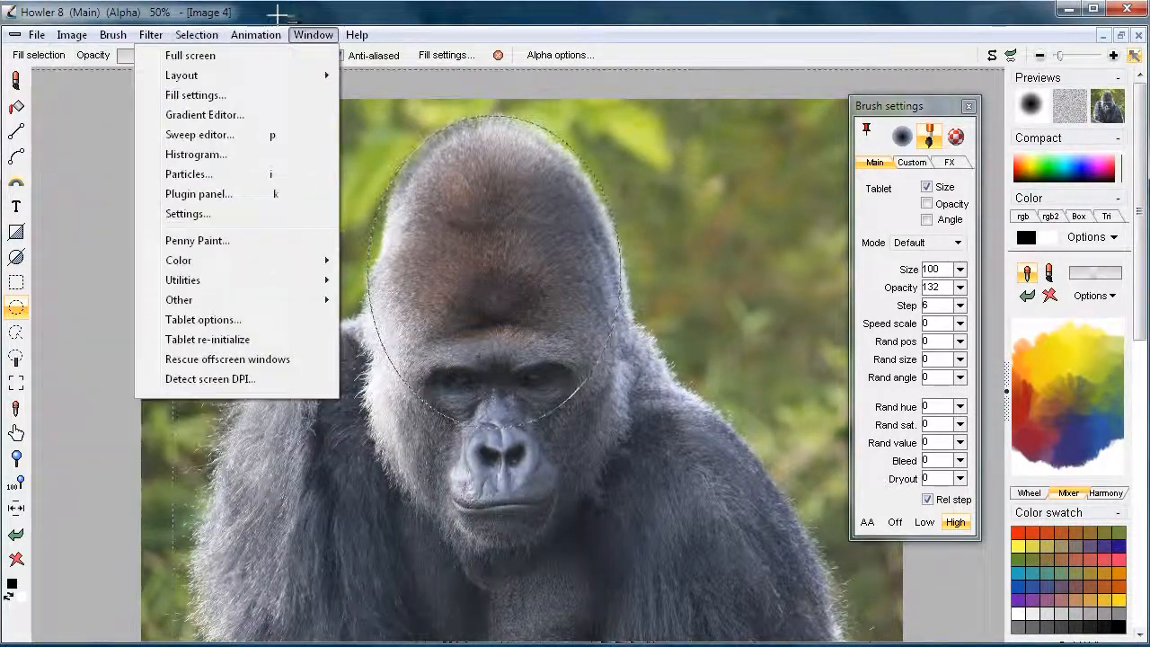
click(313, 34)
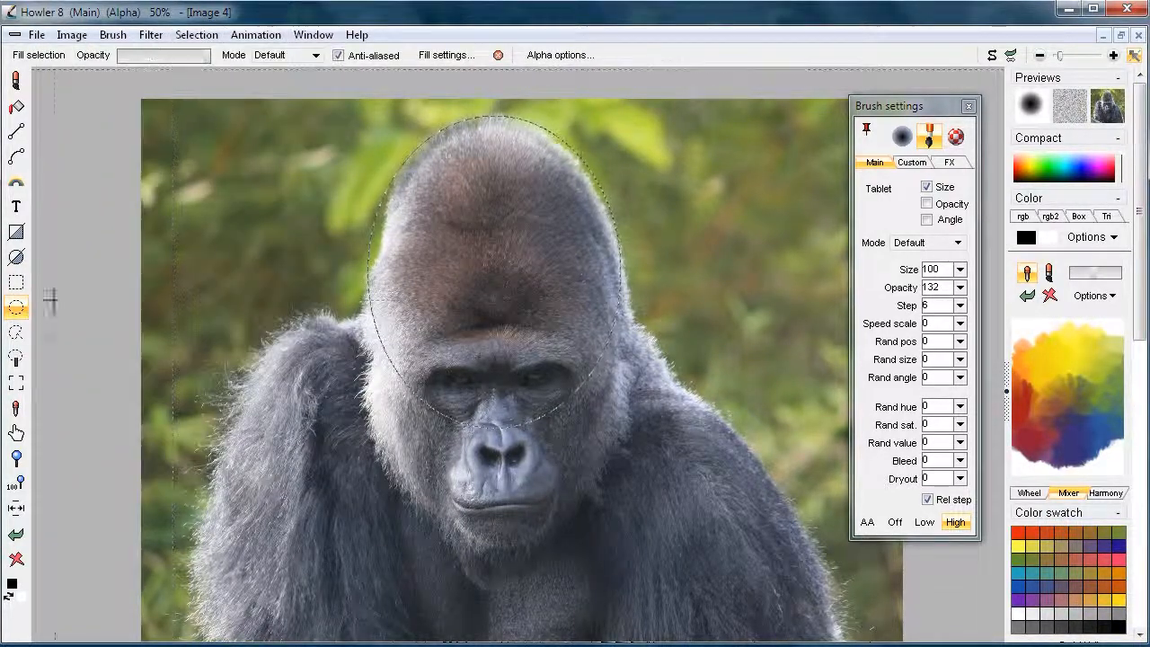
click(15, 357)
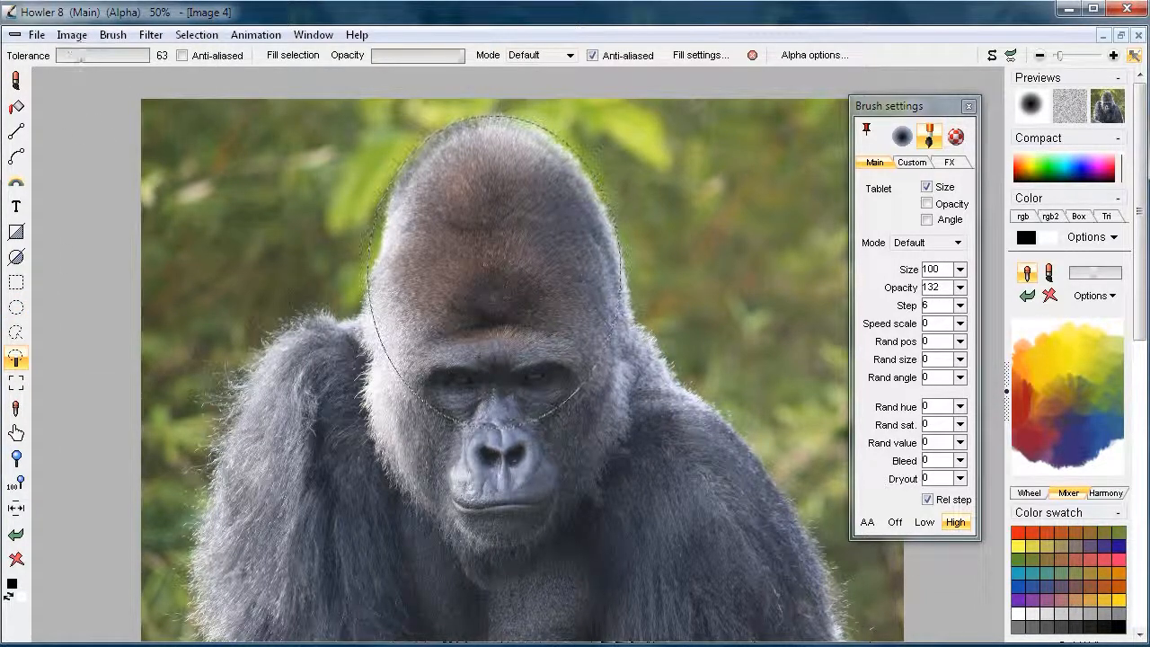
click(185, 151)
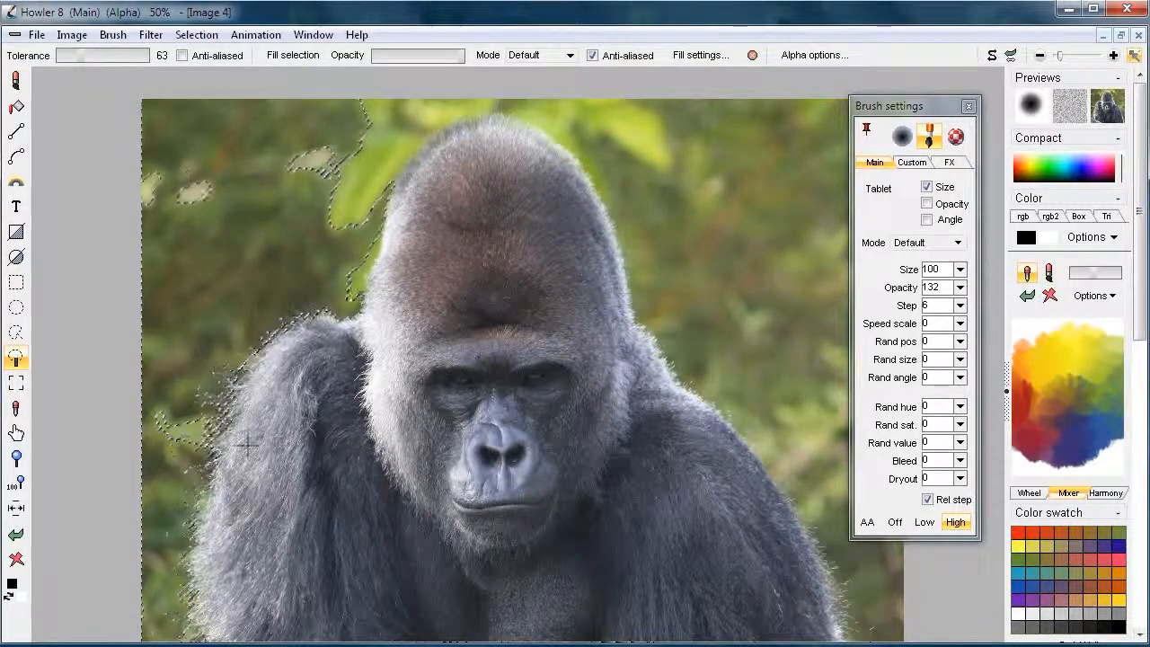
click(716, 257)
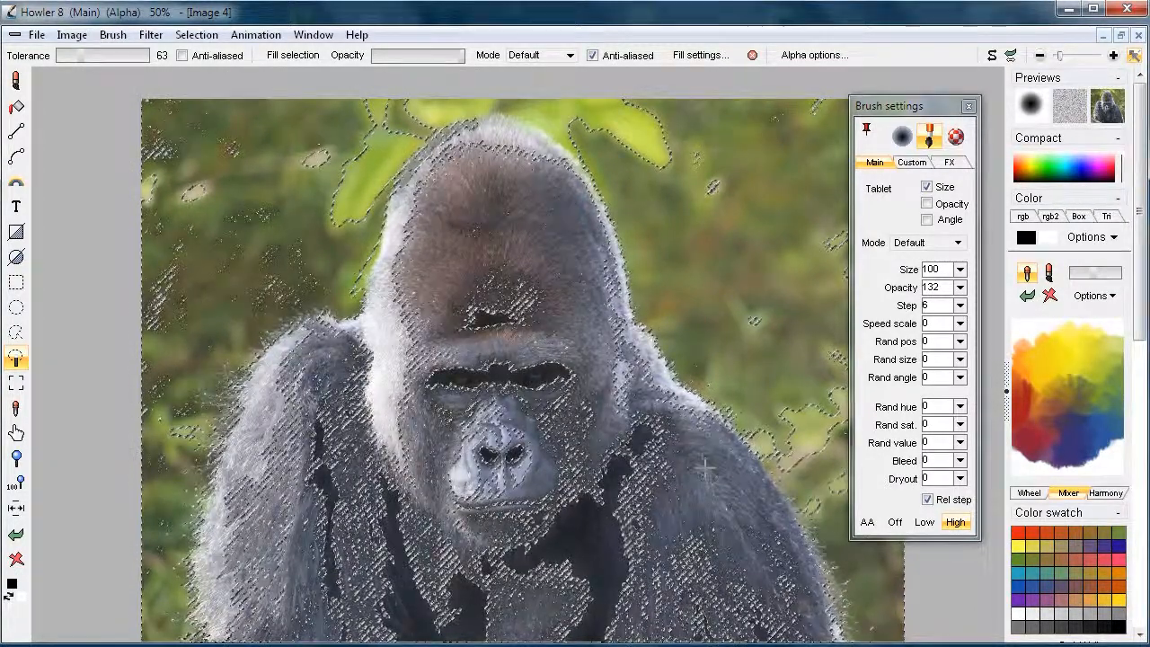
scroll(584, 477, down, 3)
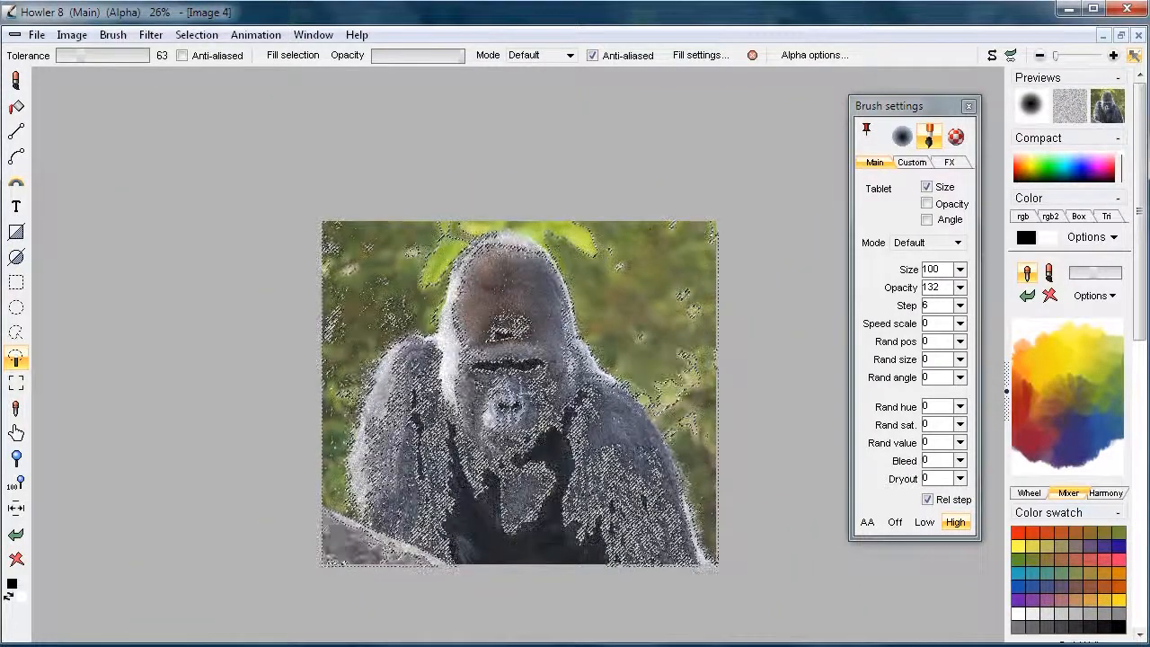
scroll(517, 356, up, 3)
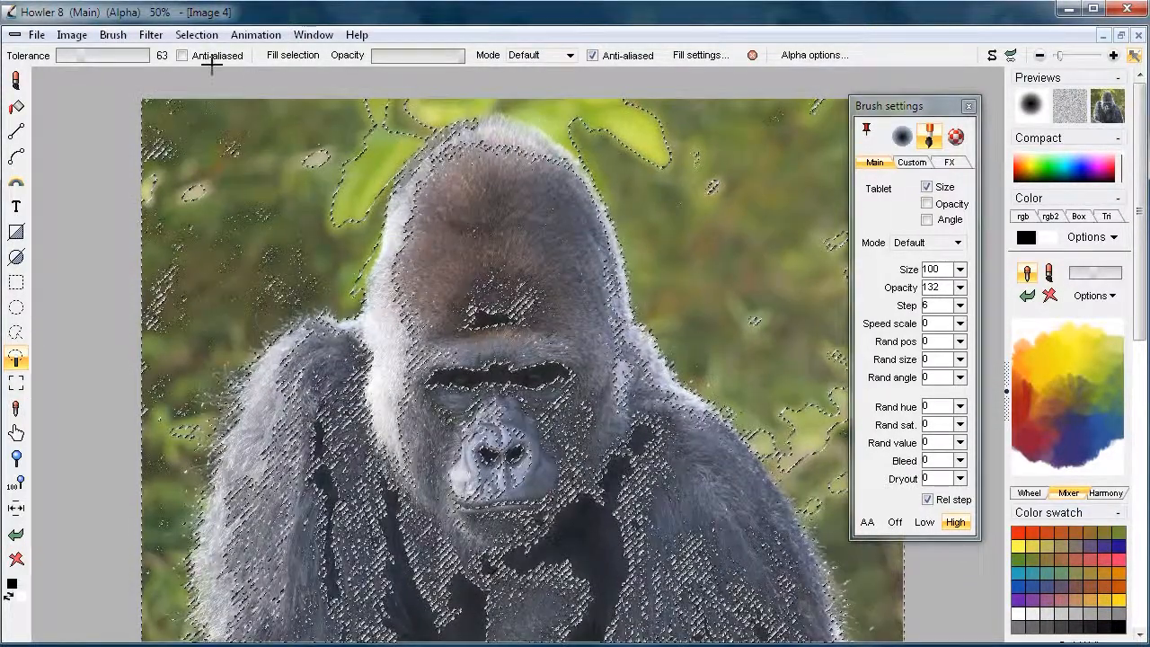
Hide the marching ants and display the alpha selection as an overlay on the photo
click(194, 34)
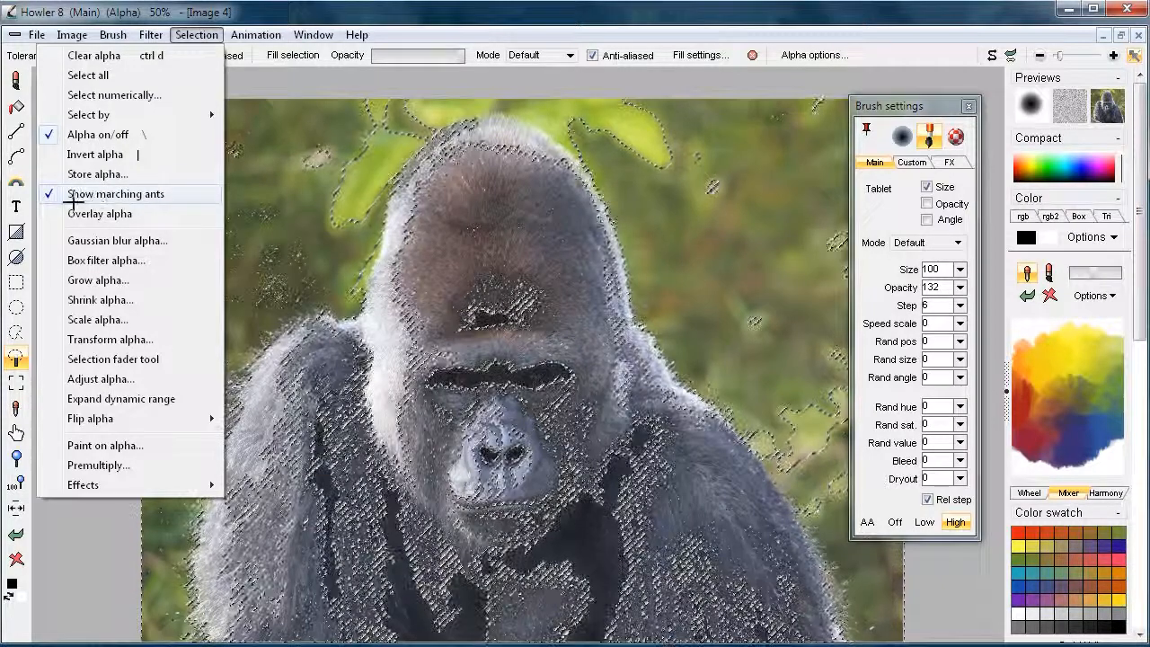
click(119, 190)
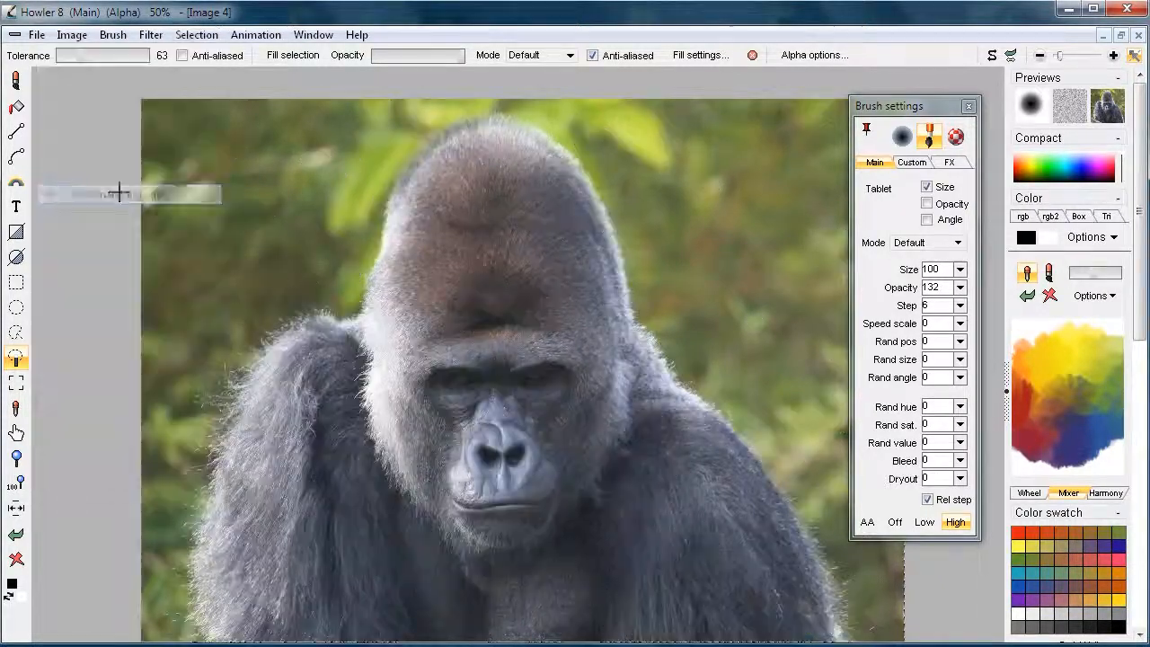
click(216, 31)
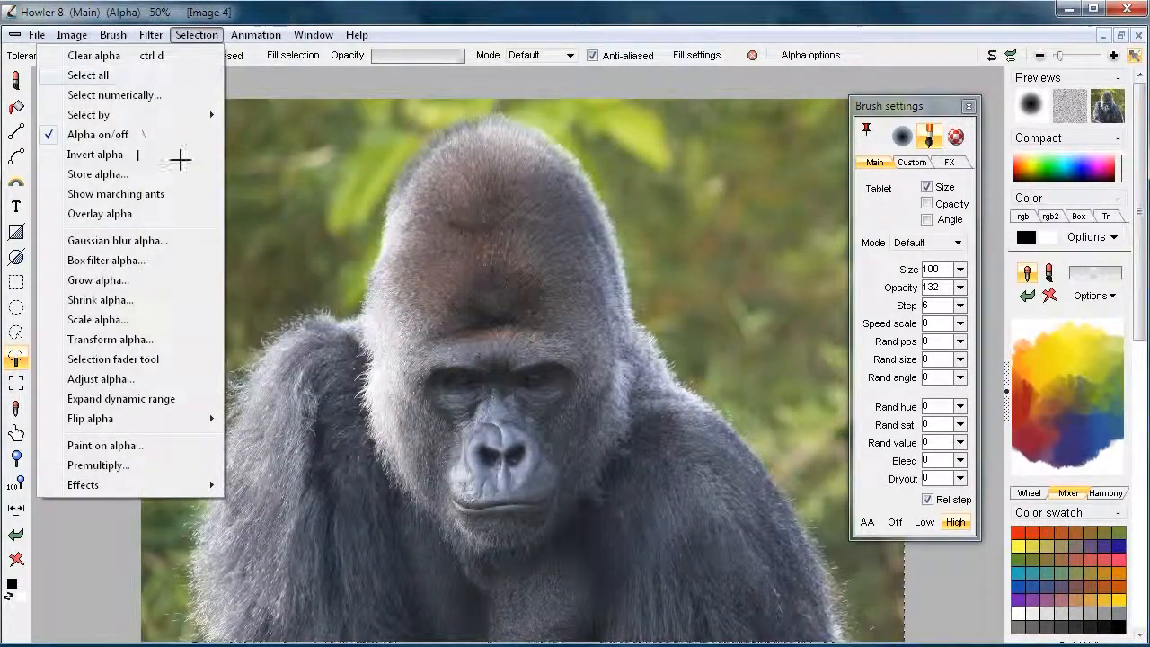
click(102, 213)
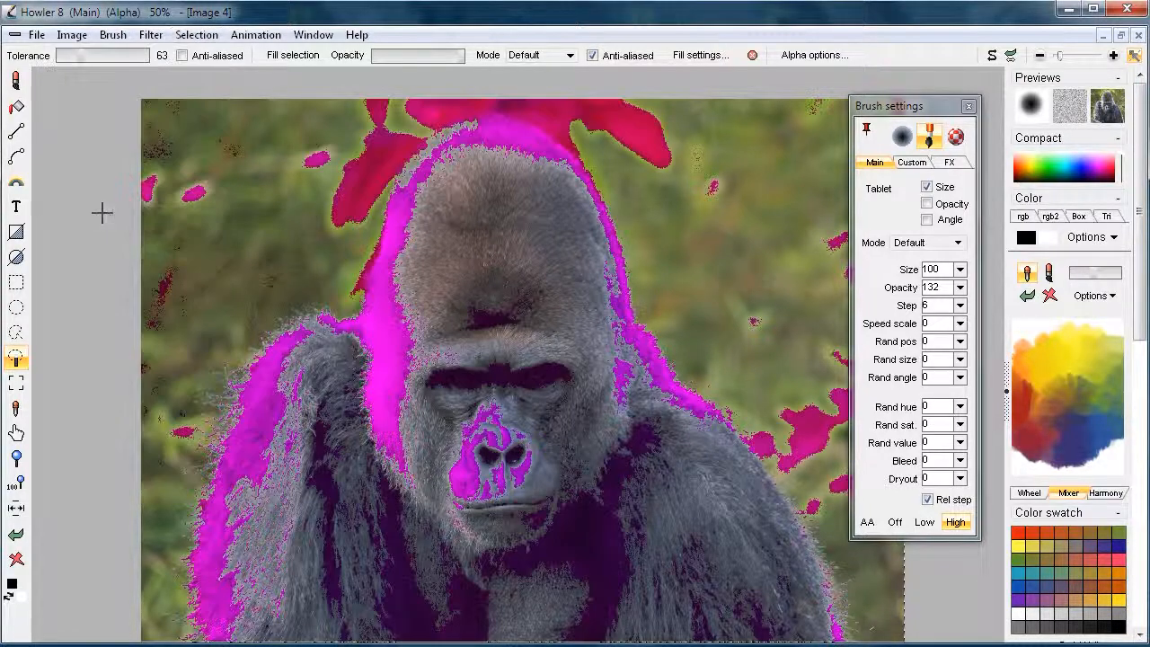
Try magic wand selections from the gorilla's forehead and the background on both sides of the head, and inspect the overlaid mask
click(492, 244)
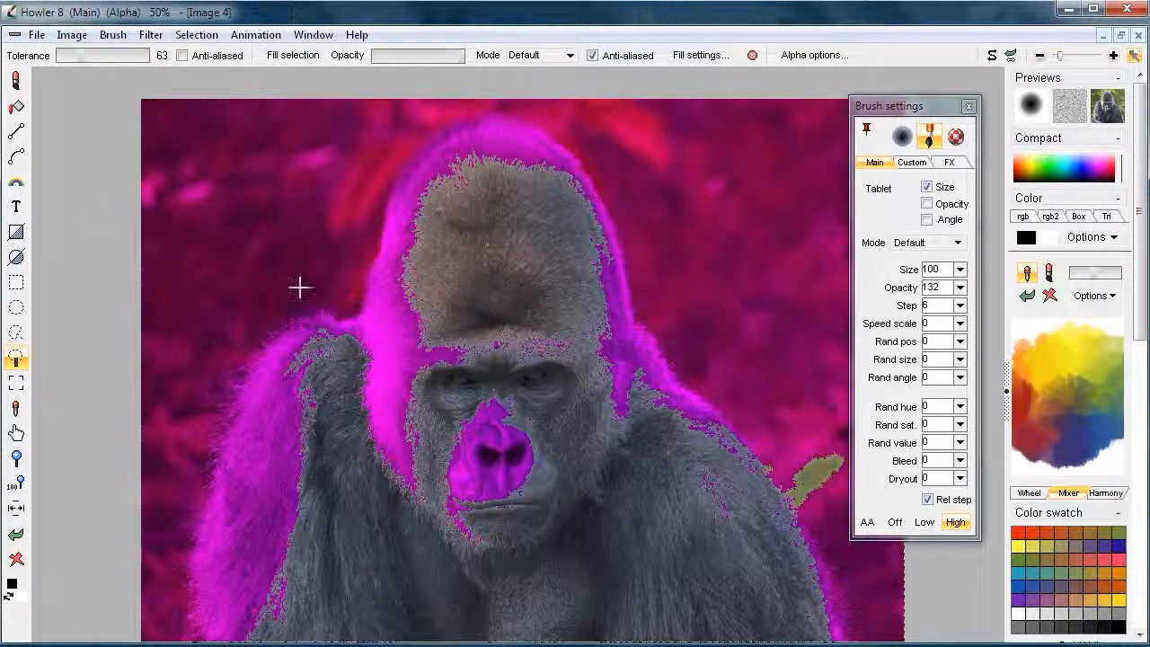
click(233, 225)
click(714, 286)
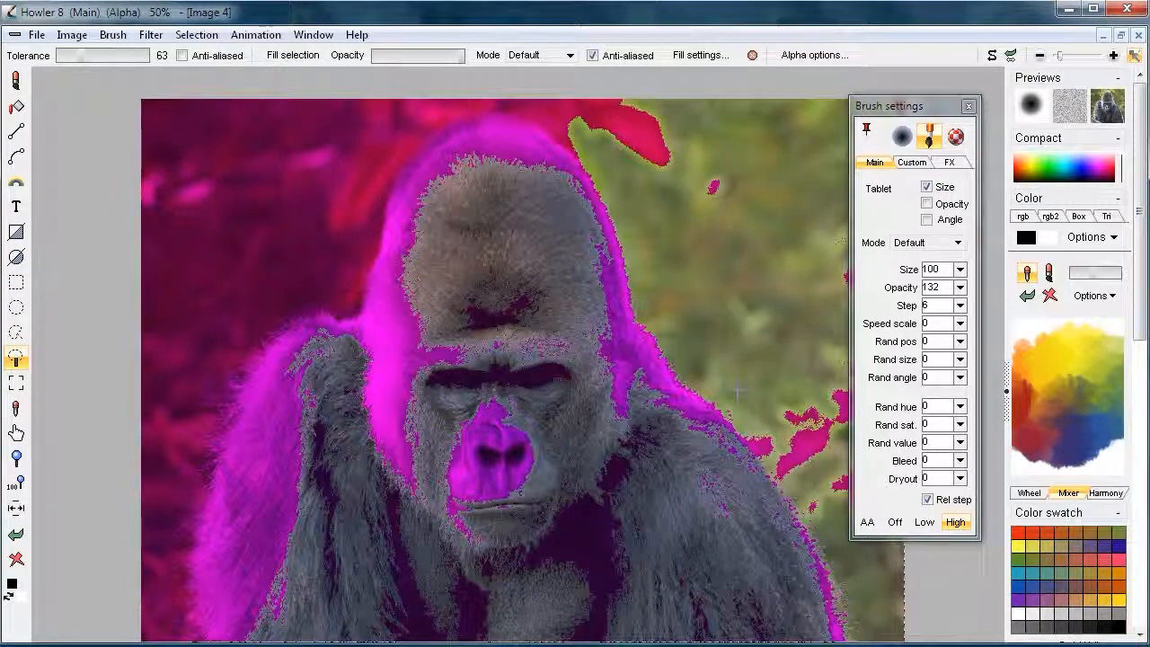
scroll(413, 351, down, 3)
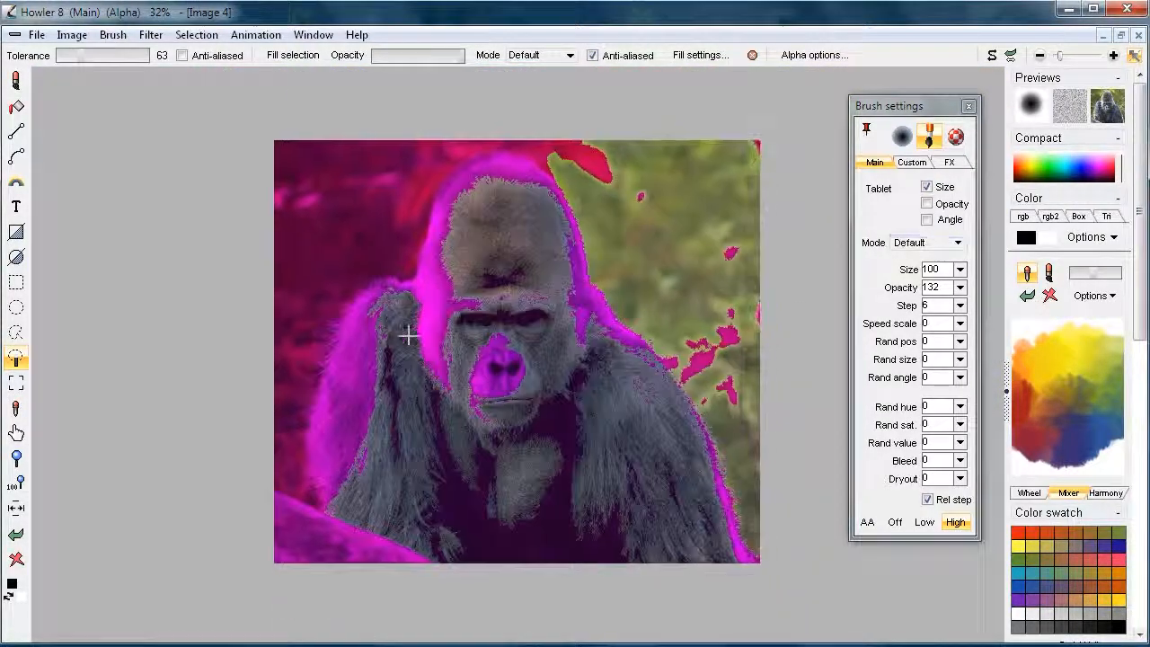
scroll(467, 324, up, 4)
scroll(707, 313, down, 4)
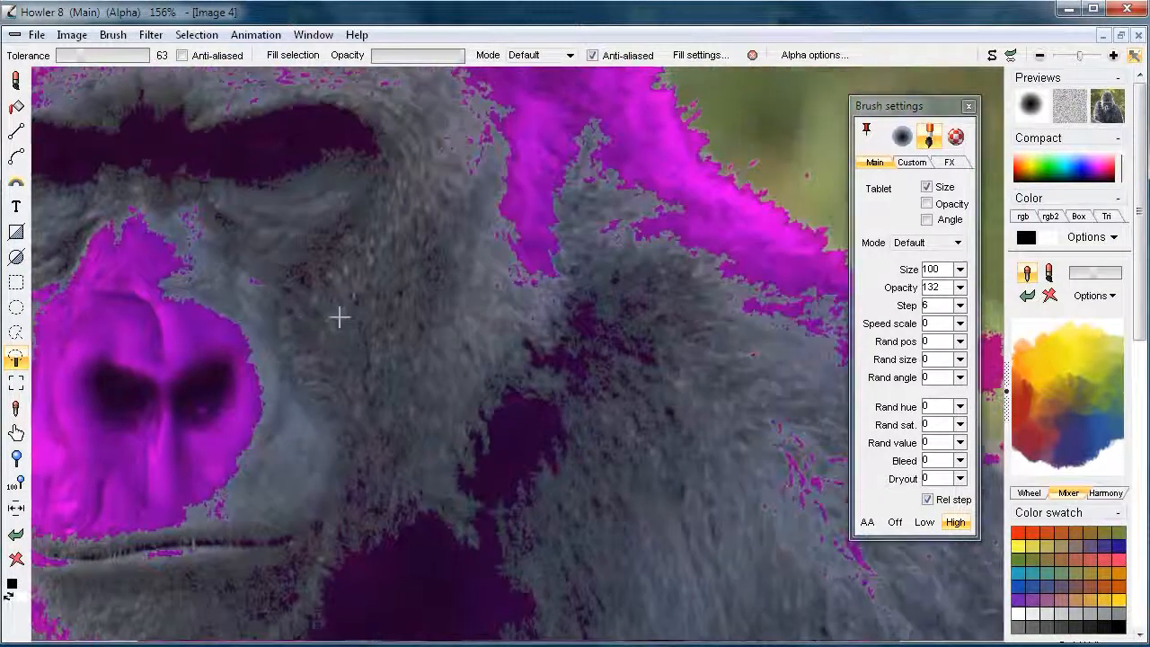
scroll(448, 301, down, 3)
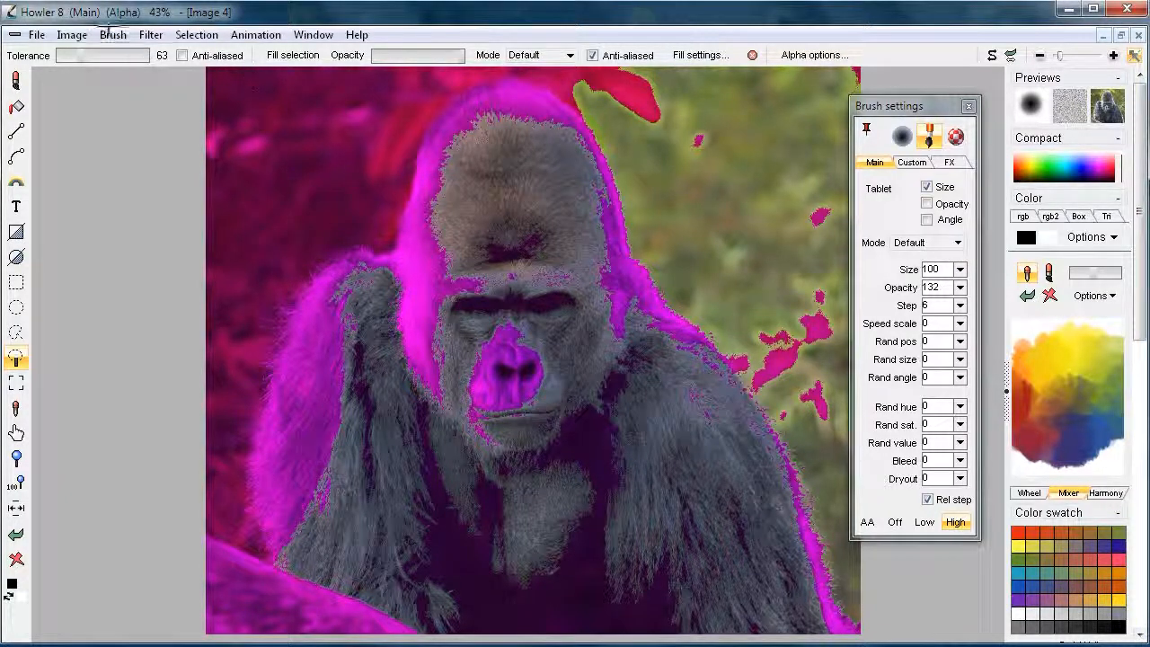
Replace the wand selection with a tonal selection of the photo's shadows
click(197, 34)
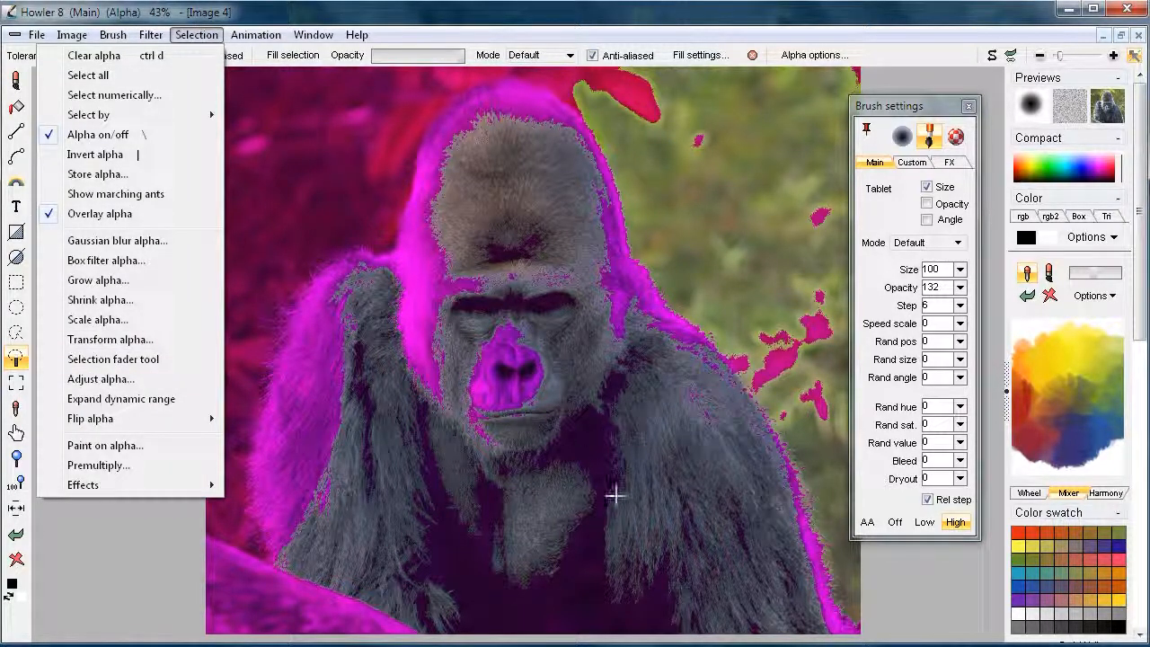
mouse_move(112, 114)
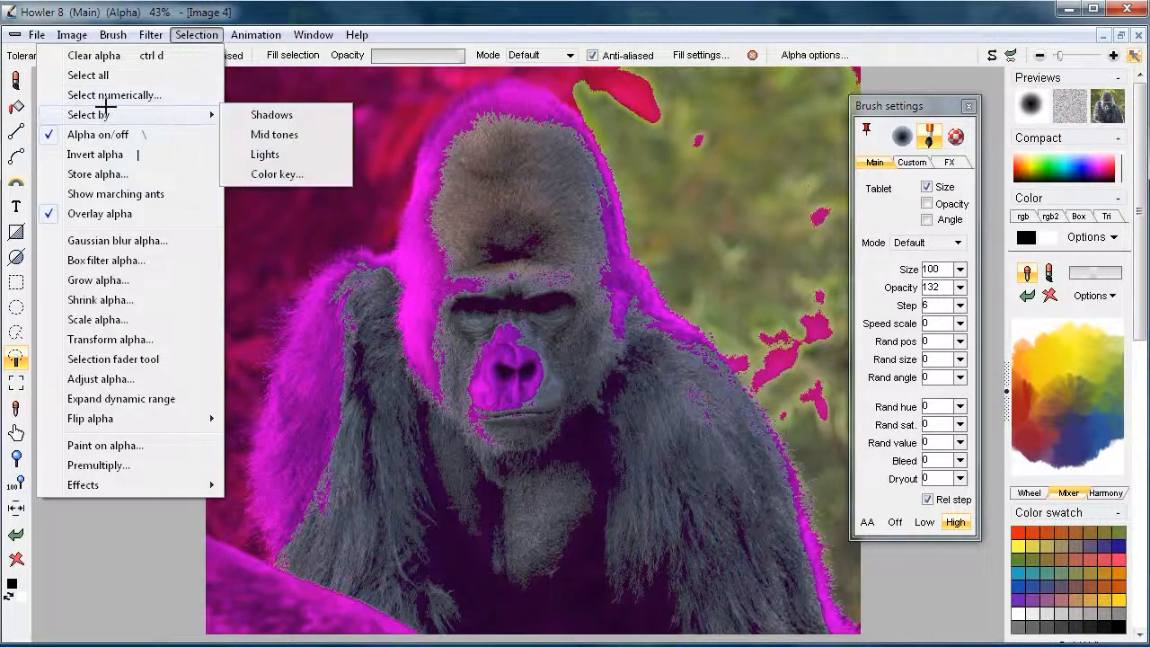
click(269, 114)
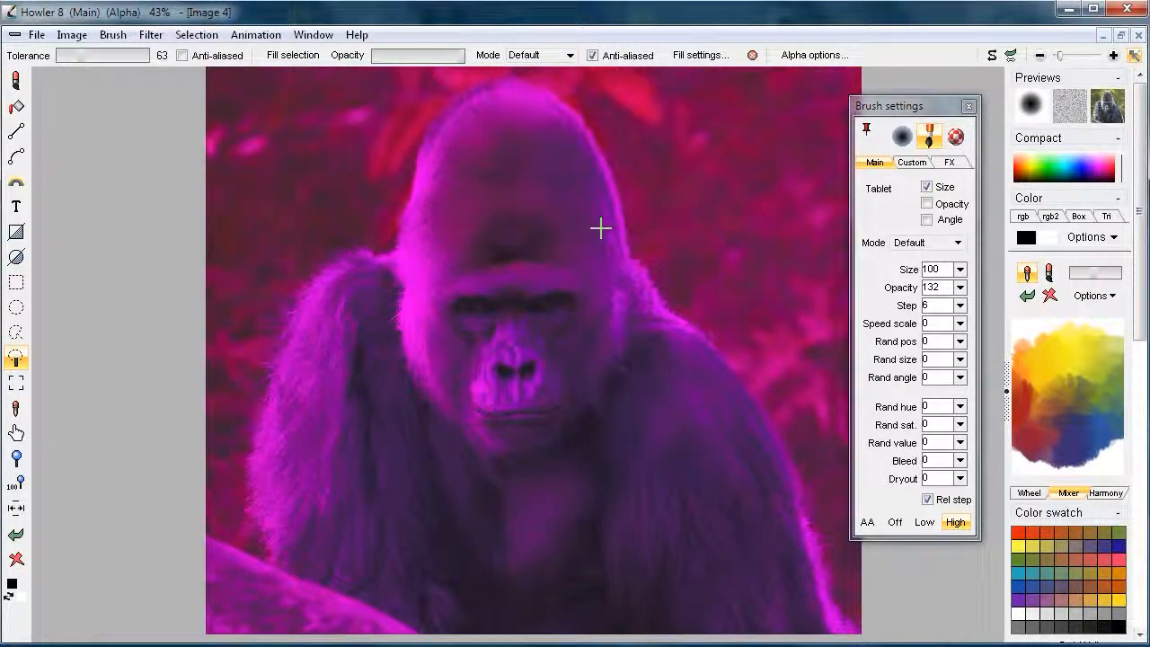
Select the photo by its lights and inspect the resulting mask around the gorilla's nose and mouth
click(144, 34)
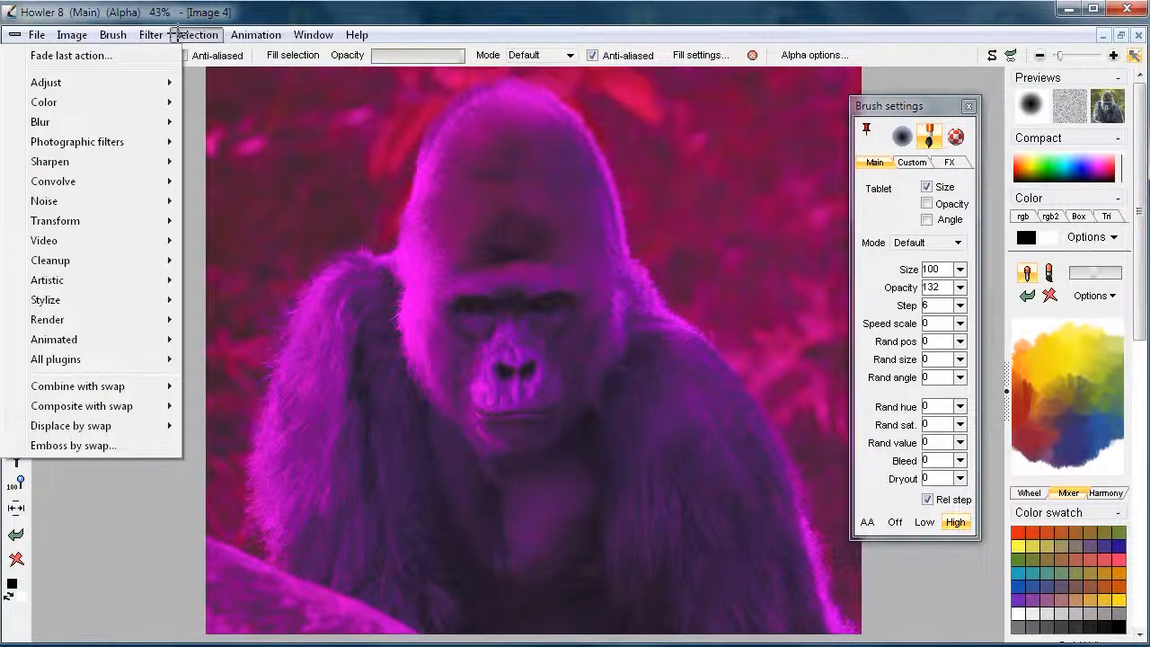
mouse_move(196, 34)
mouse_move(210, 111)
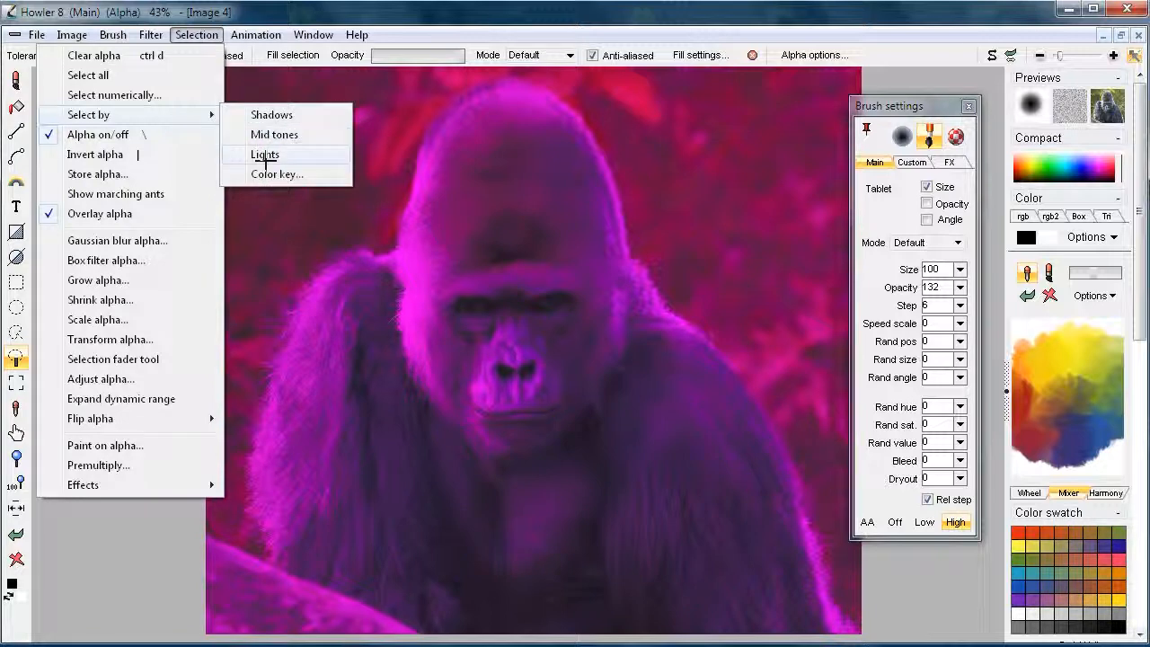
click(270, 154)
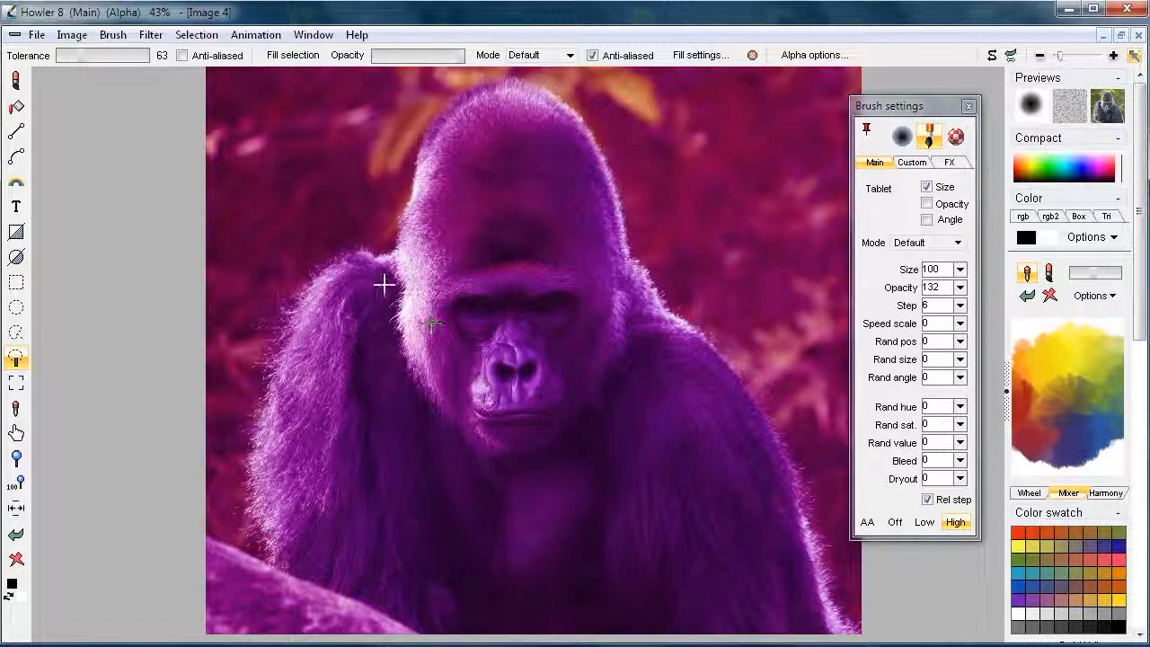
scroll(385, 285, up, 5)
scroll(613, 412, up, 8)
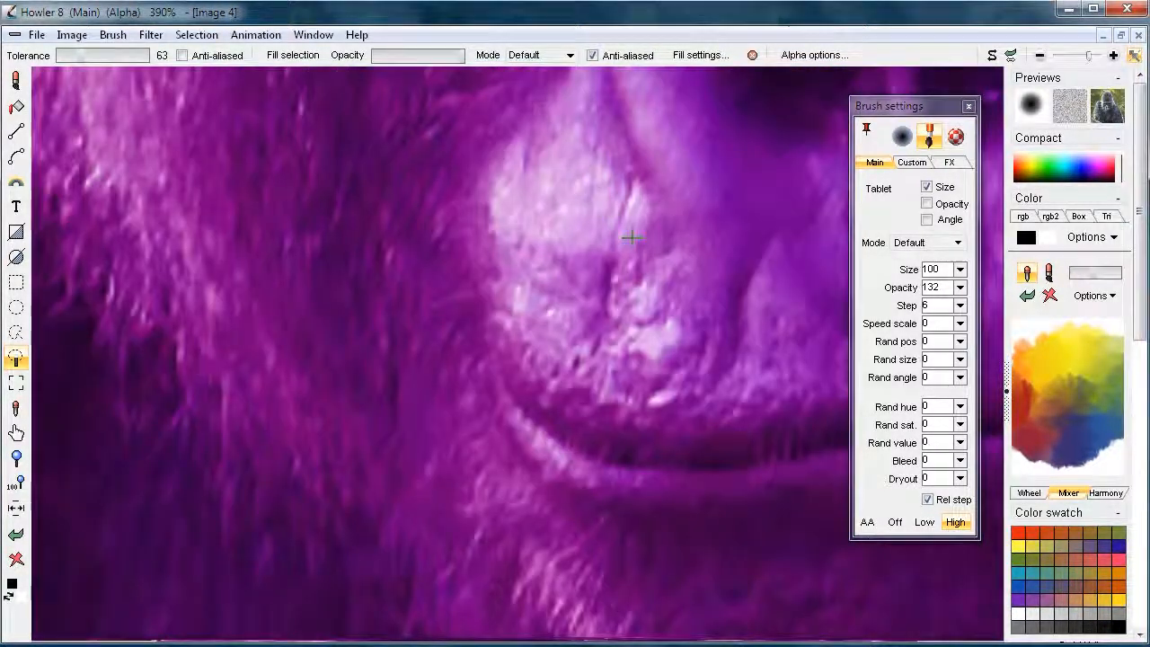
drag(551, 195, 473, 303)
Show the marching ants on the lights selection and inspect the outline along the gorilla's fur and face
click(194, 38)
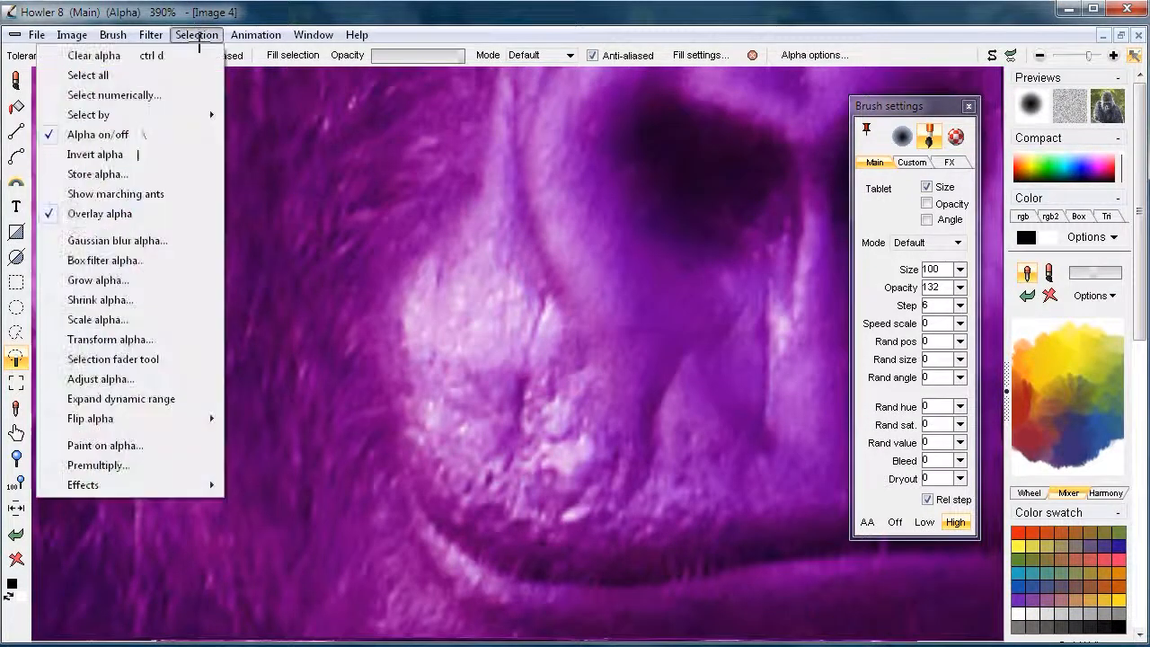
click(99, 191)
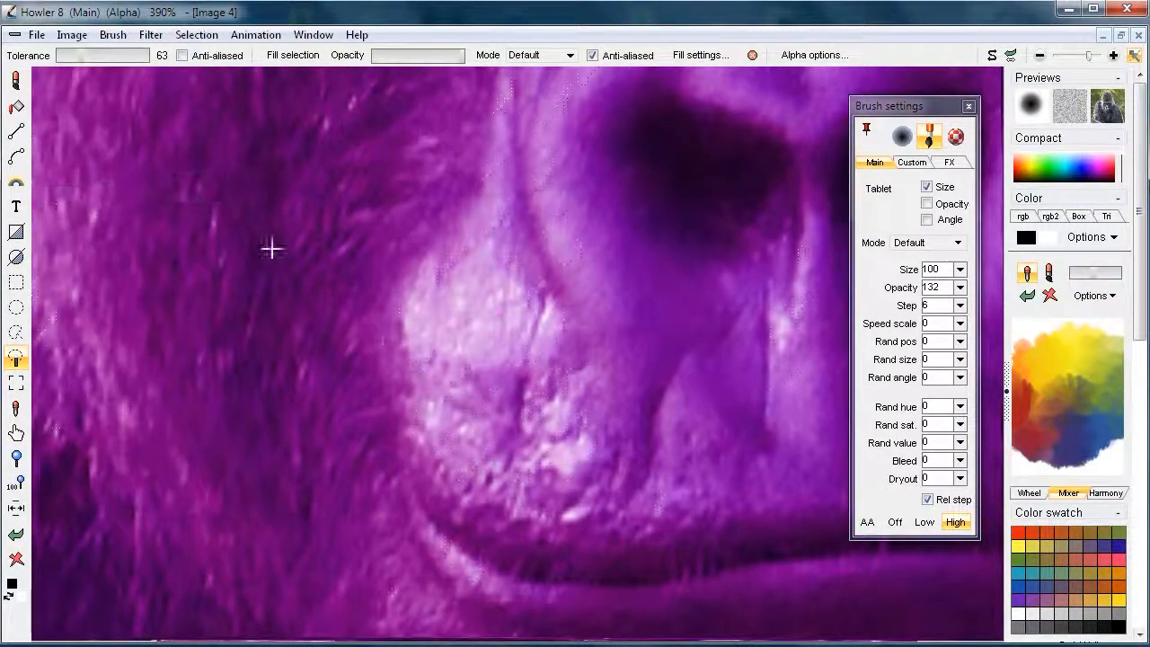
scroll(521, 303, down, 10)
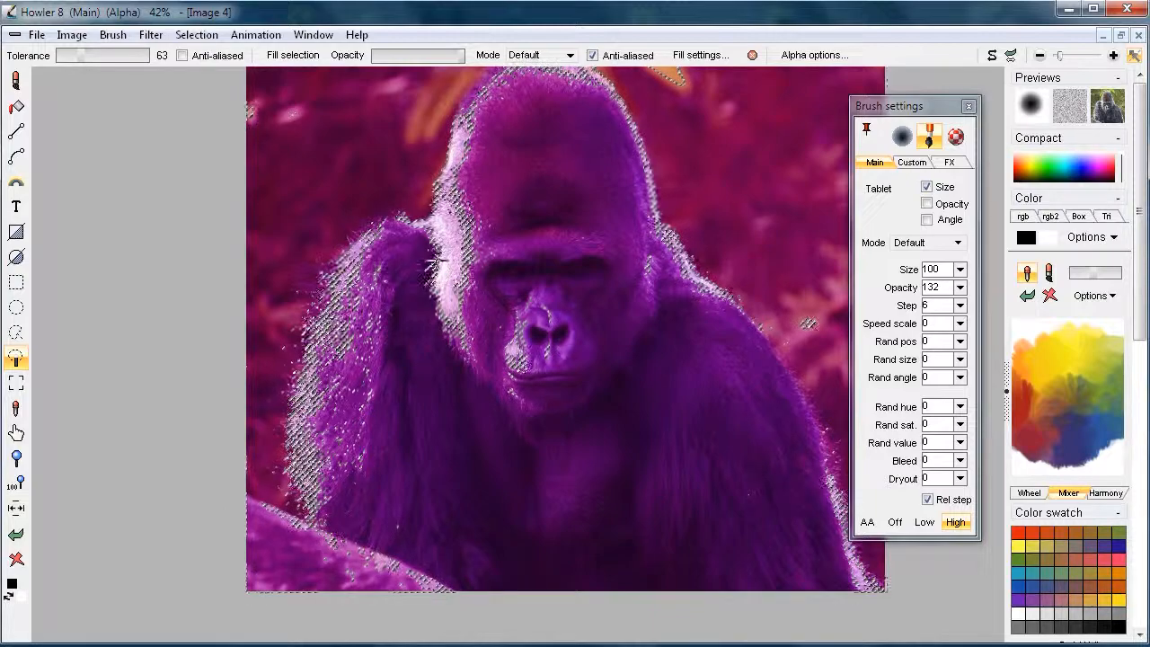
scroll(521, 299, up, 4)
scroll(559, 297, up, 3)
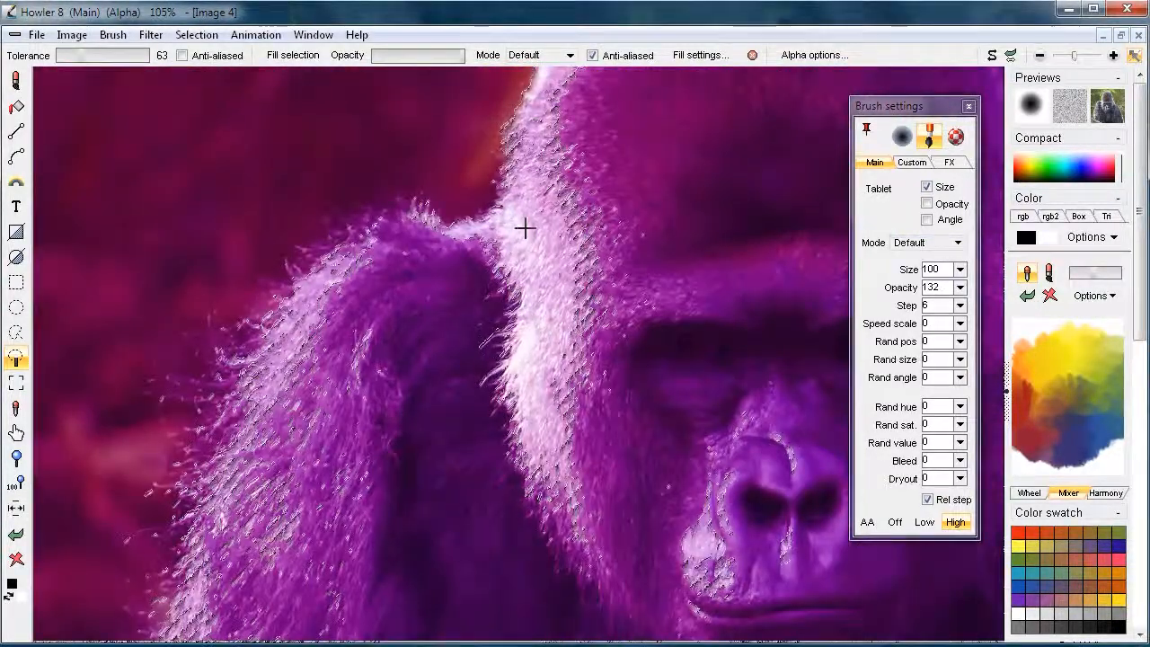
scroll(523, 226, right, 5)
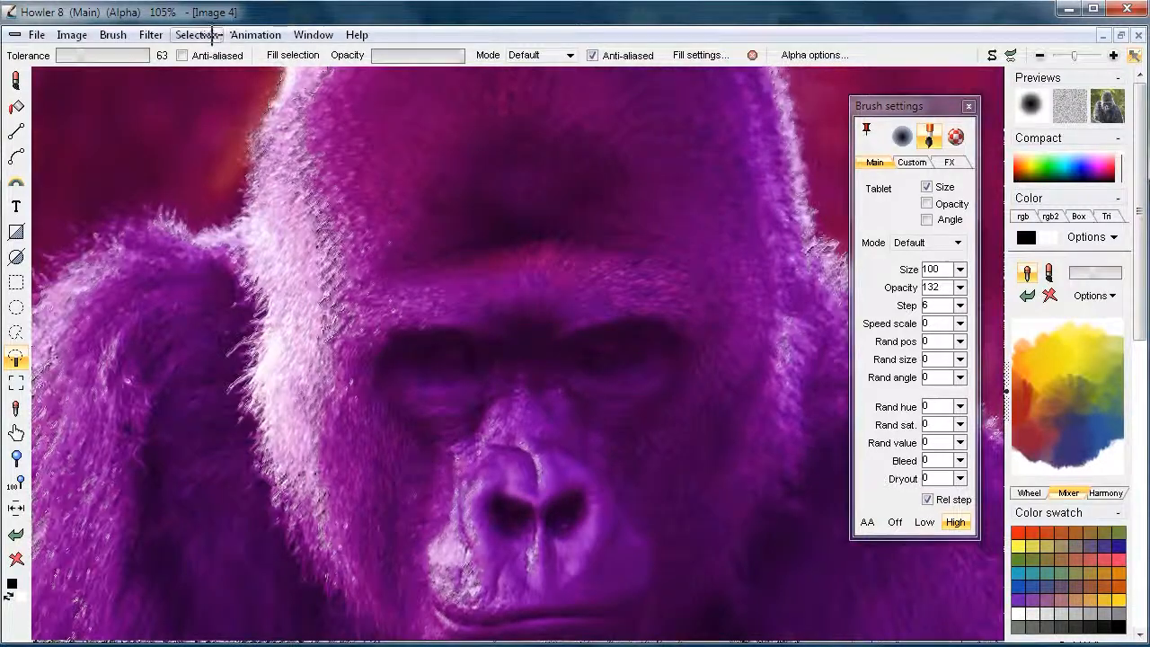
Hide the marching ants and clear the alpha selection from the photo
click(214, 34)
mouse_move(199, 112)
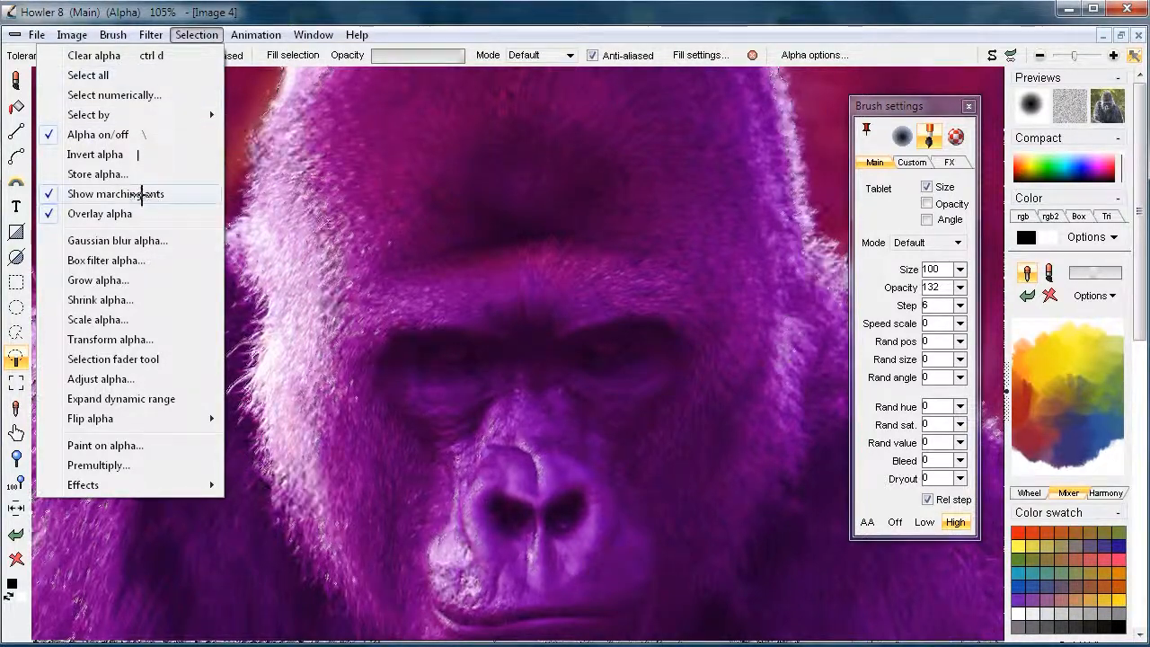
click(141, 194)
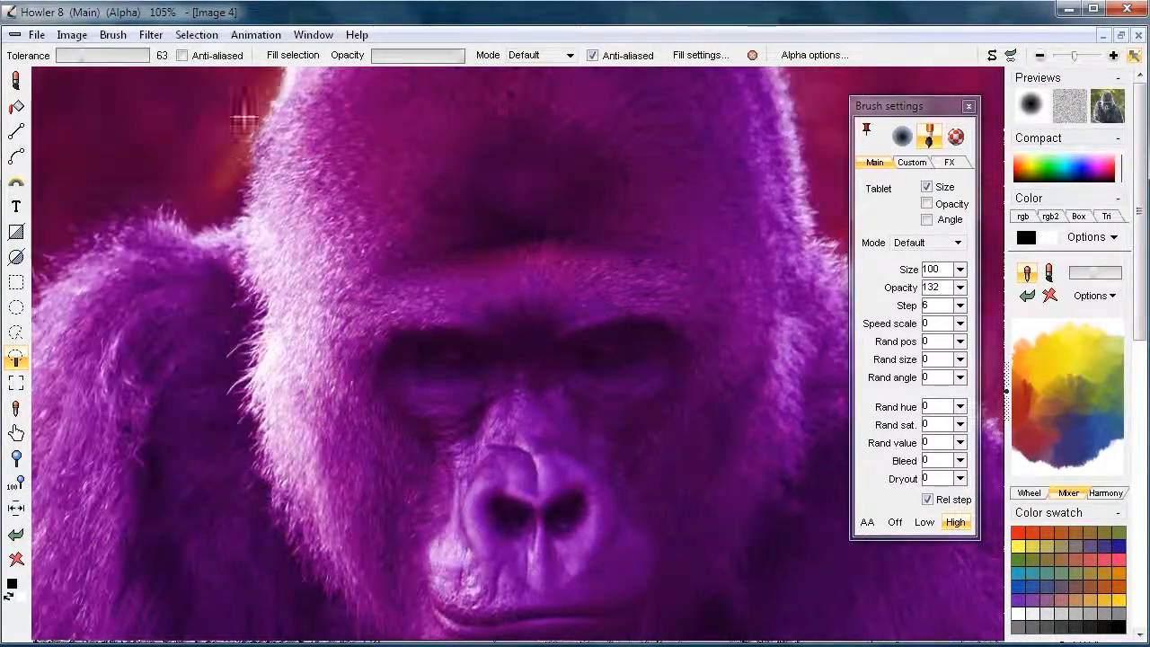
click(199, 35)
click(167, 55)
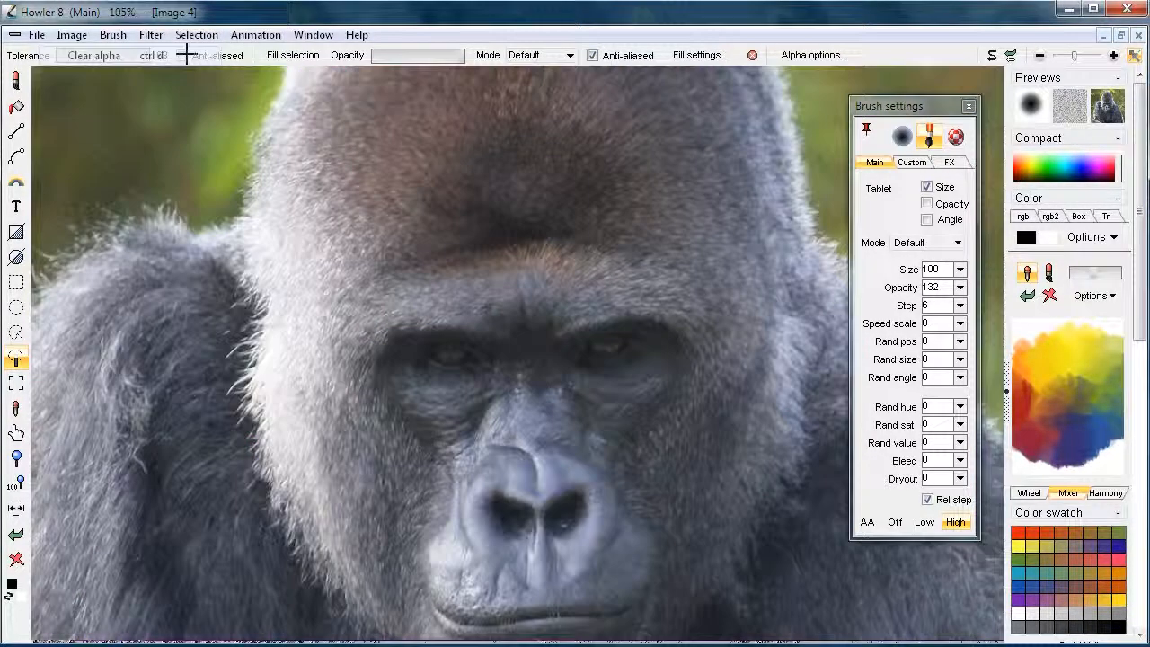
Start a color key selection, sample the gorilla's grey chest with RGB difference, and raise the tolerance to 252
click(201, 33)
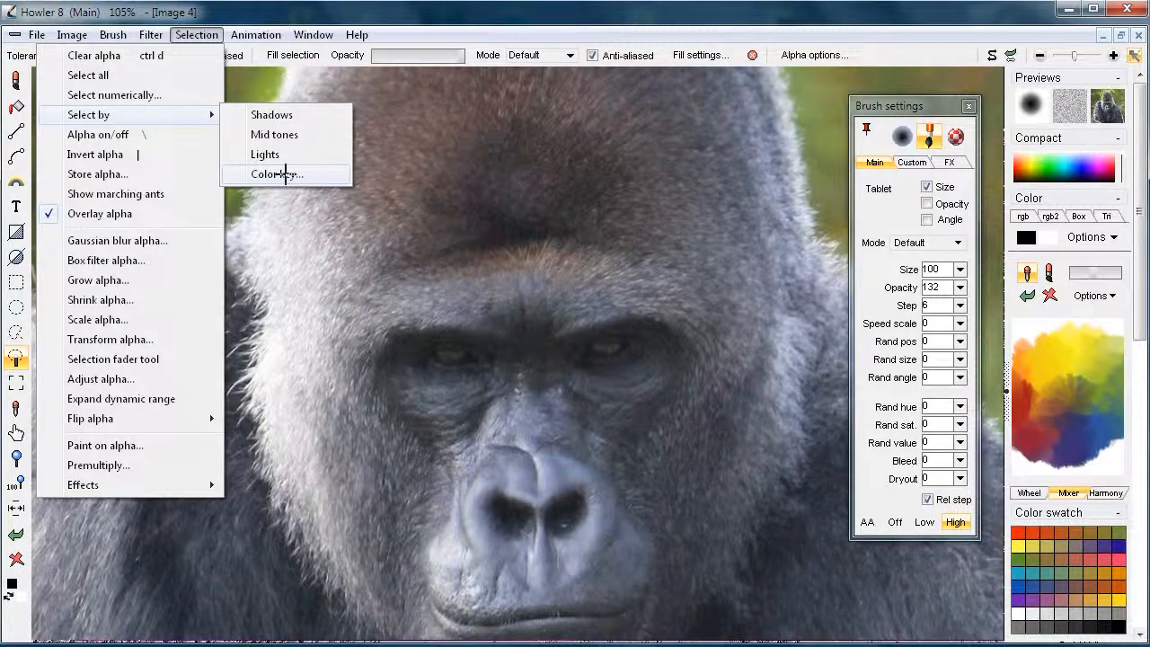
click(278, 174)
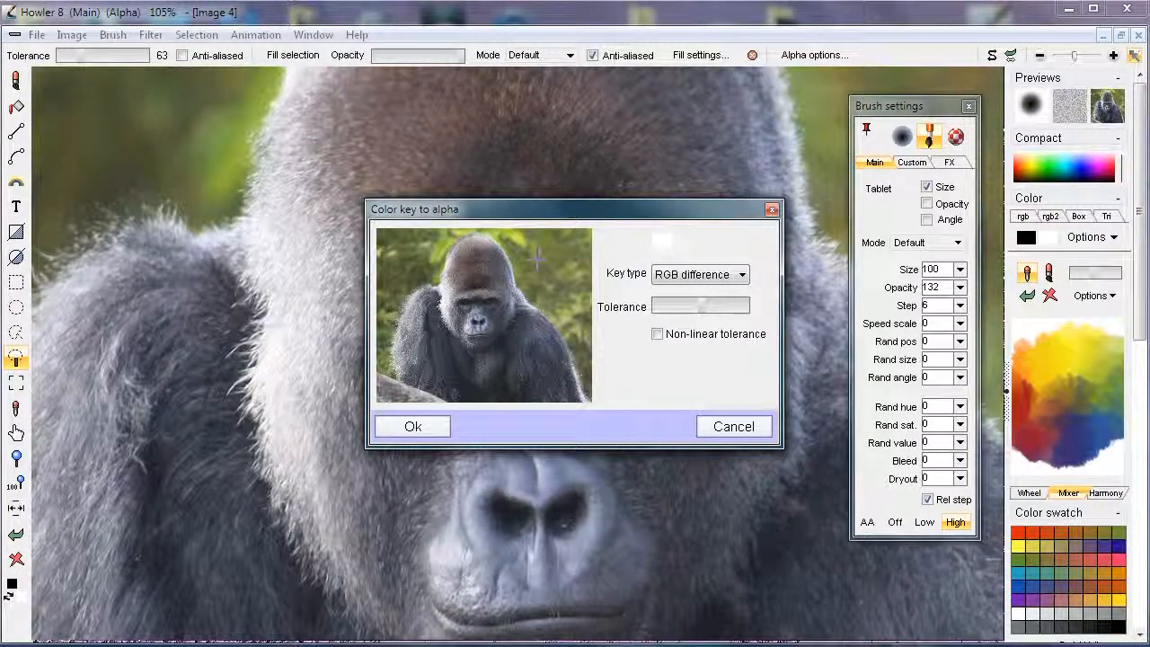
click(490, 362)
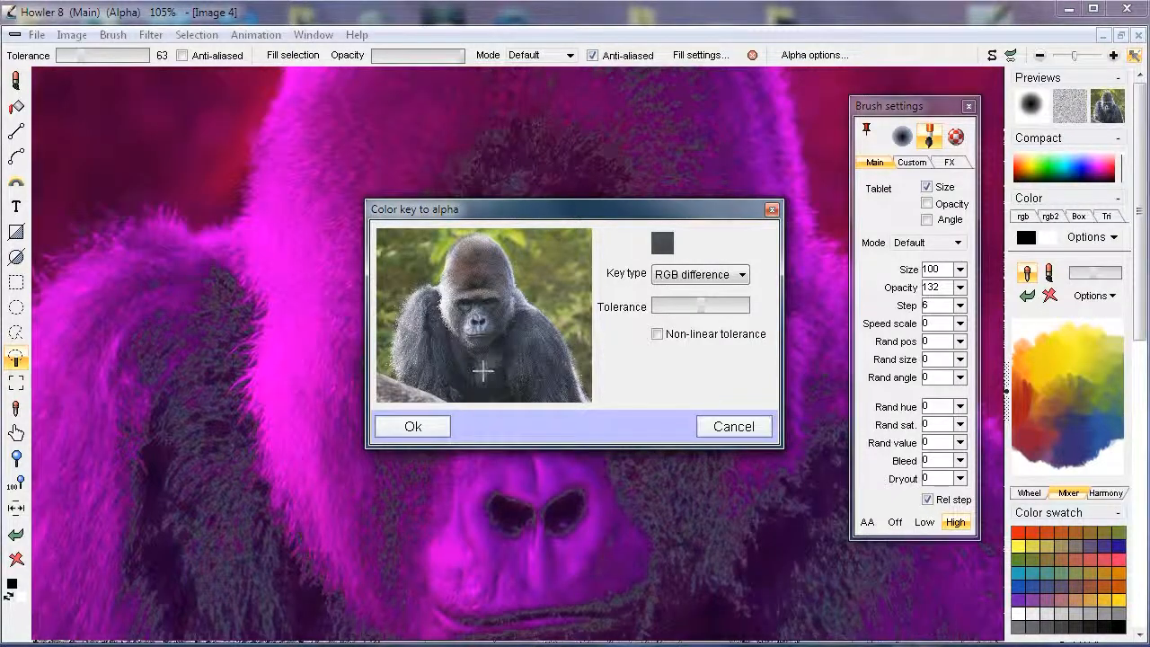
drag(688, 305, 745, 302)
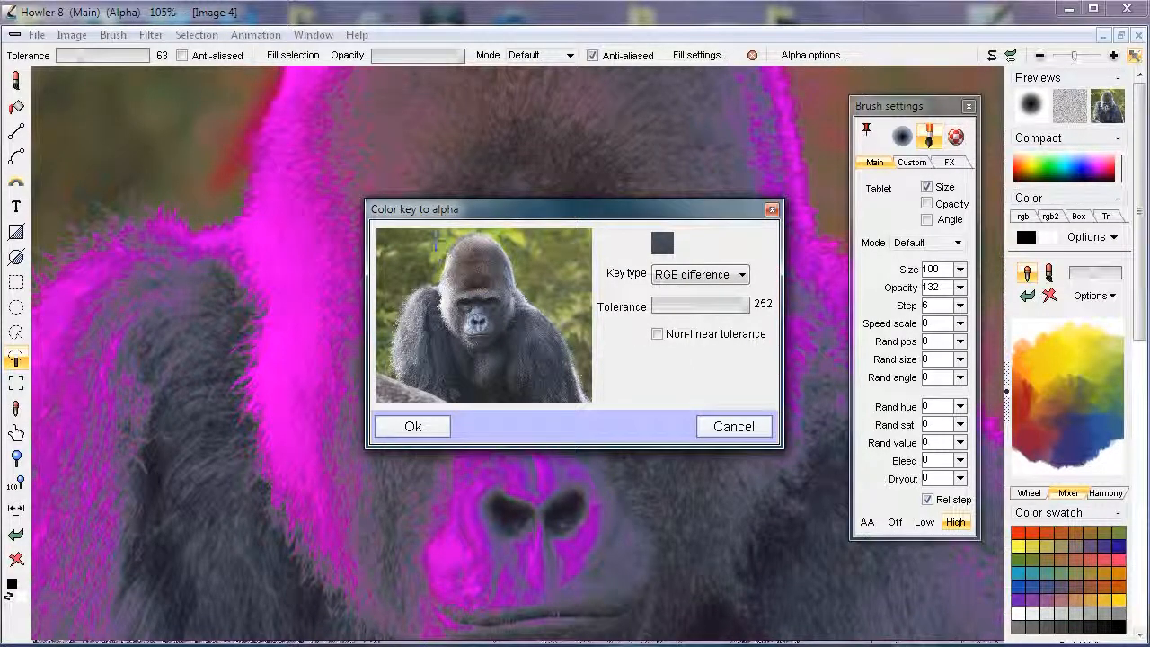
Sample green foliage beside the gorilla's head as the key color and lower the tolerance to 55
click(429, 257)
click(410, 259)
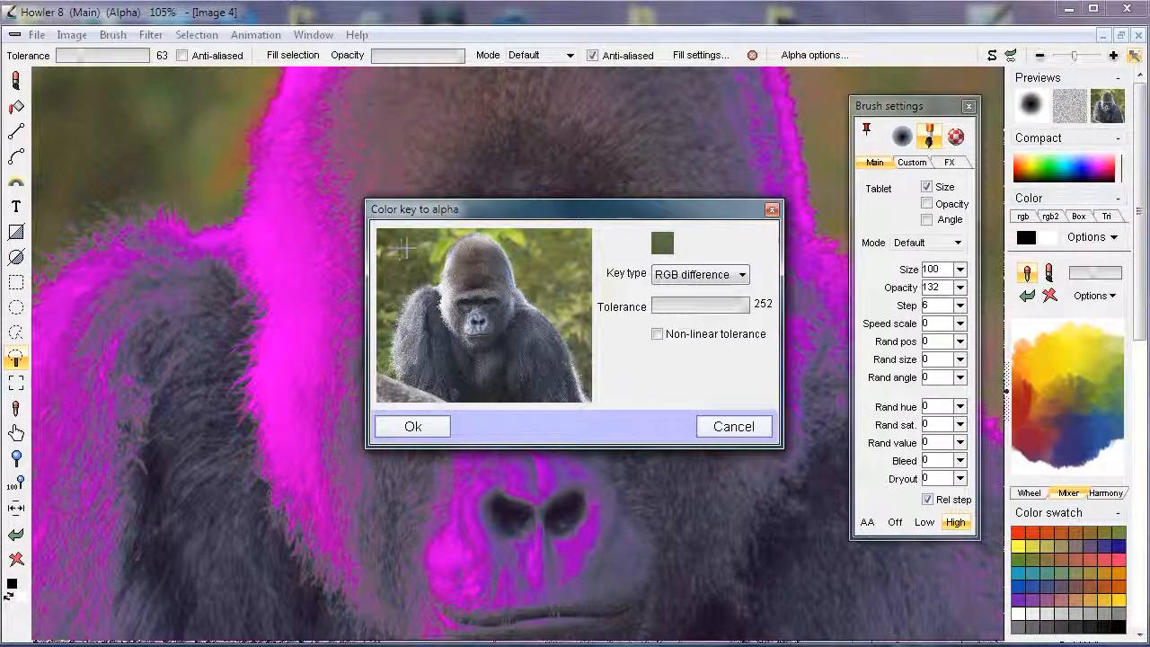
click(437, 249)
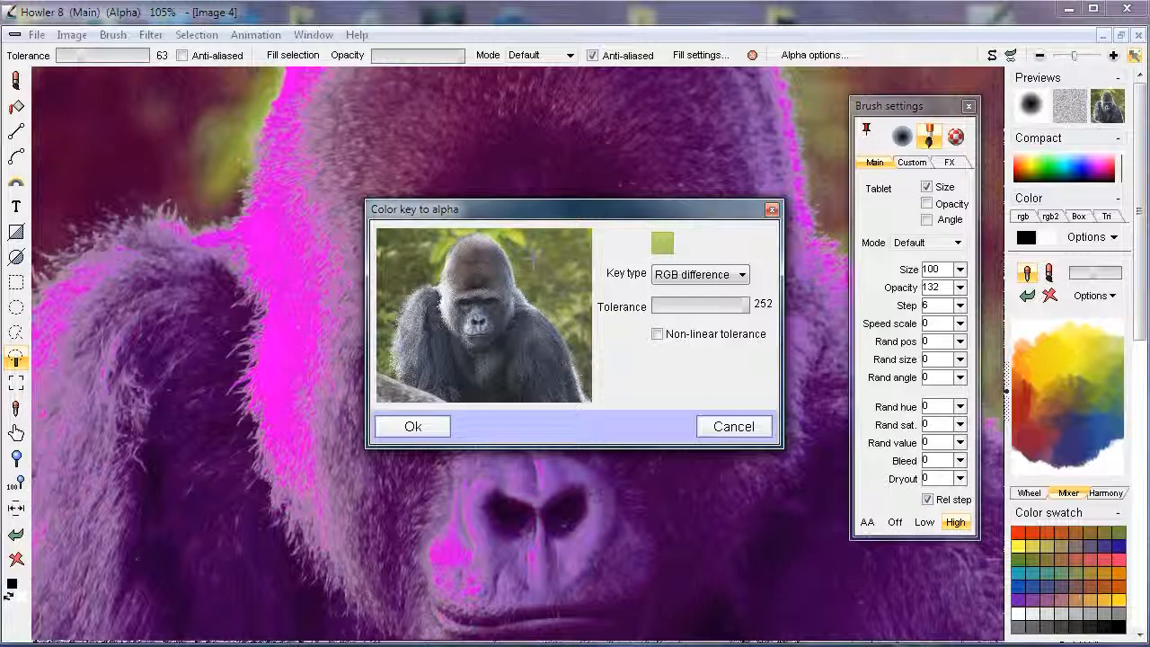
drag(734, 303, 670, 304)
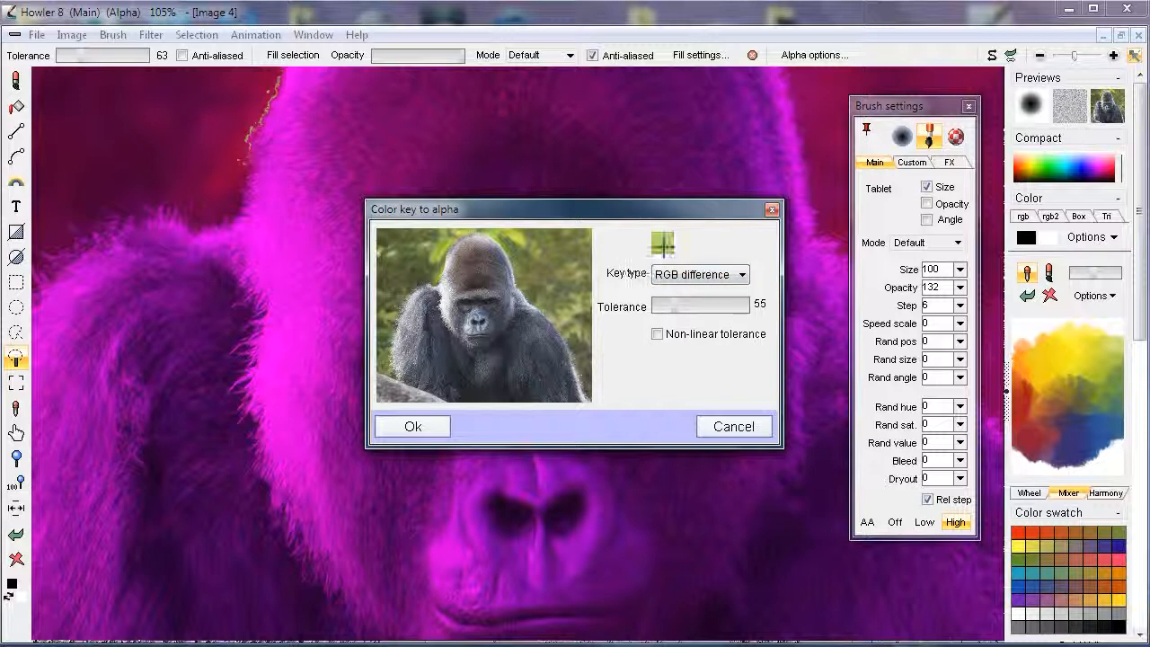
Change the key type to H difference and resample the key color from the green foliage around the head
click(688, 272)
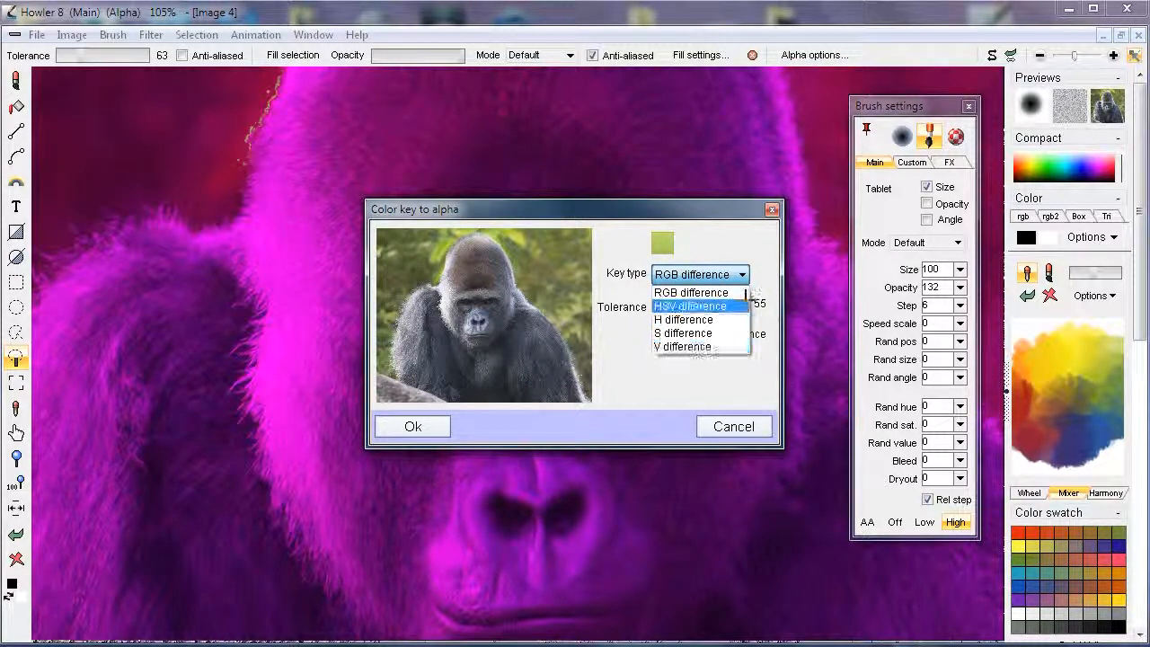
click(683, 319)
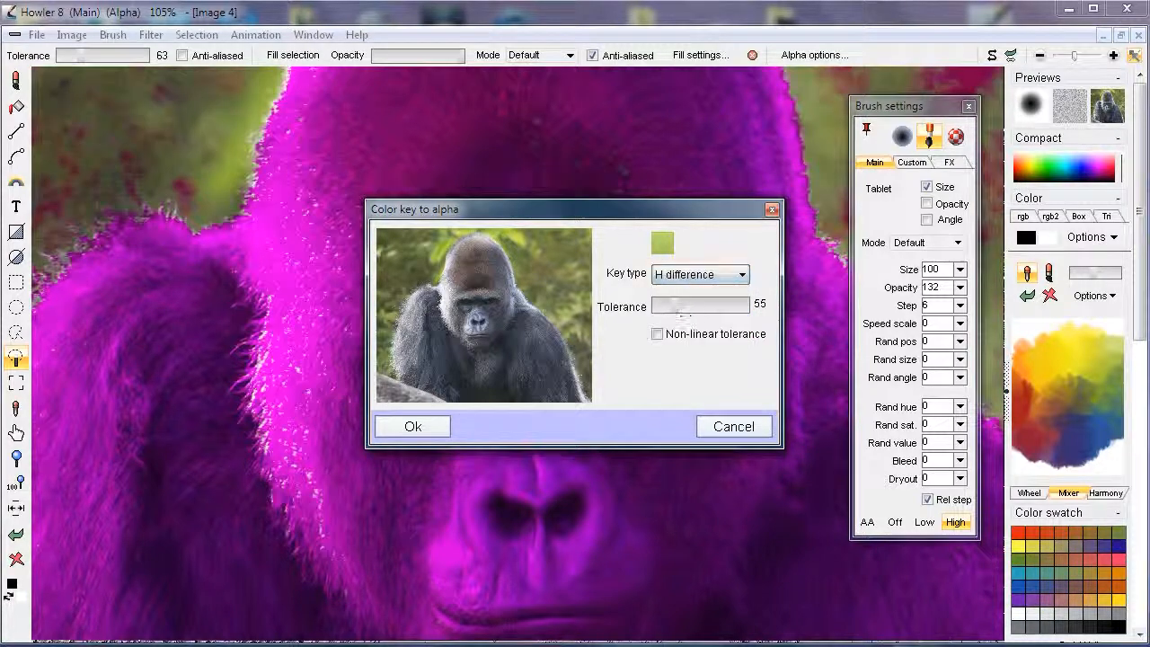
drag(414, 273, 517, 238)
drag(437, 252, 442, 244)
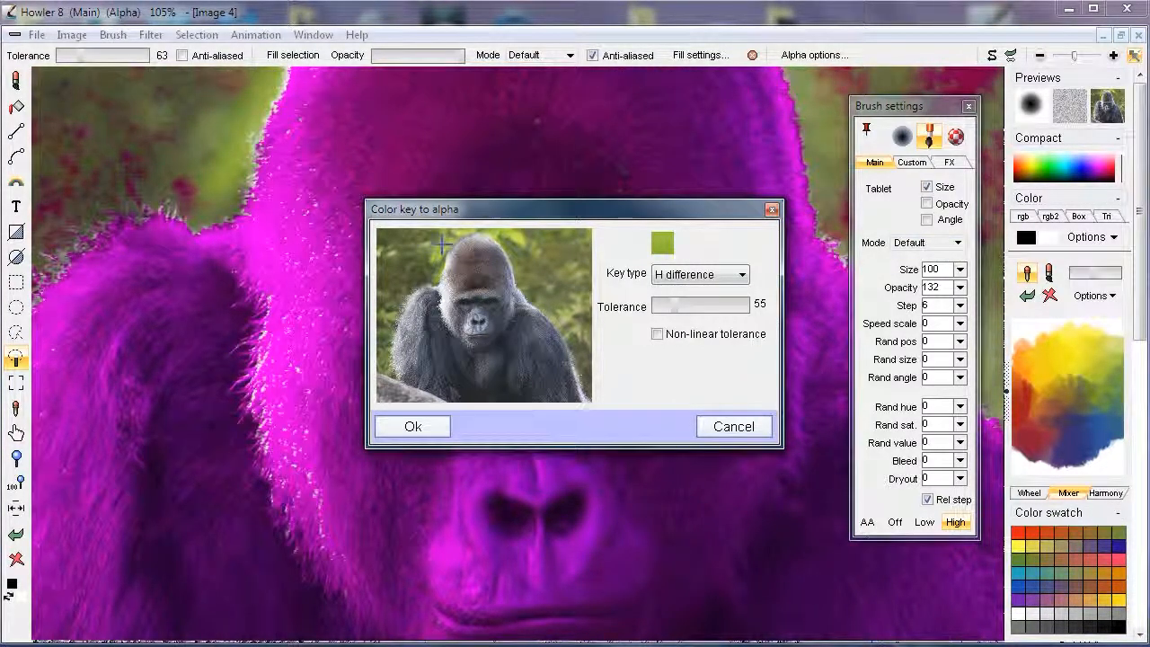
Try different tolerances for the hue key, settle on 90, and apply the color key to the alpha
drag(692, 305, 731, 307)
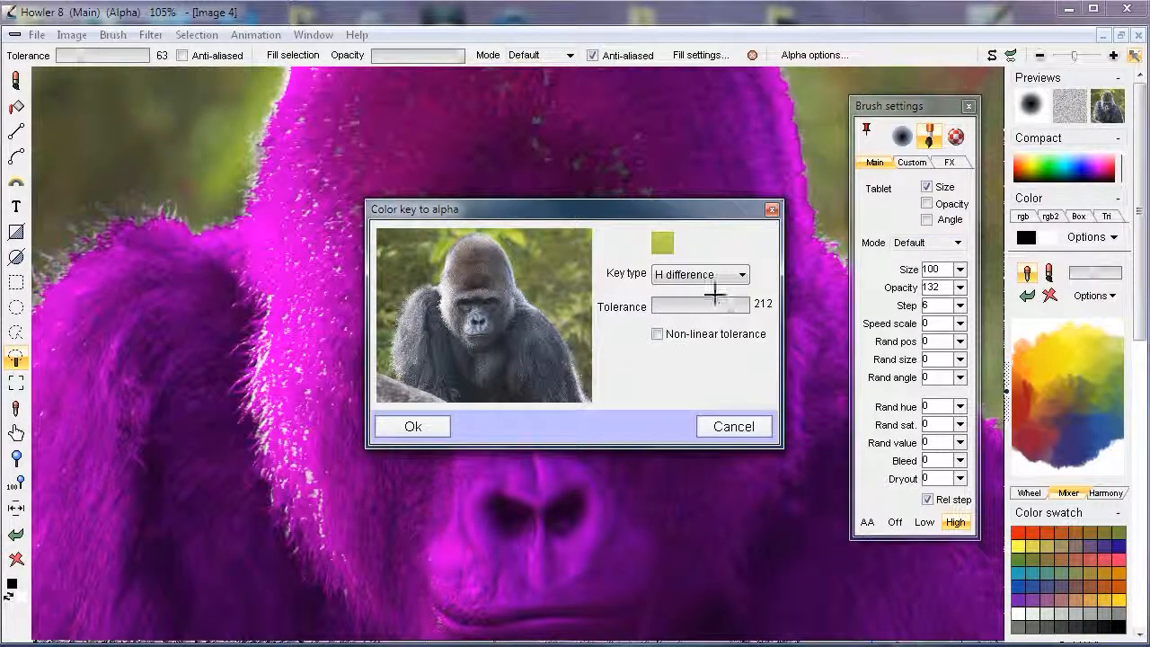
click(683, 304)
drag(662, 306, 687, 309)
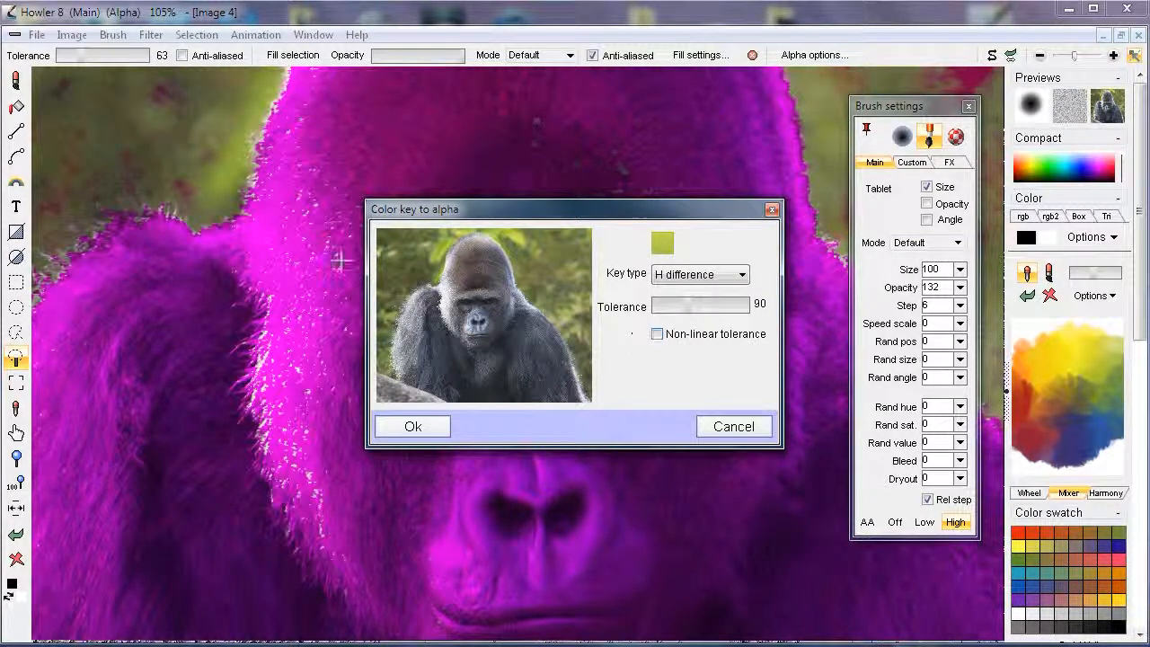
click(405, 426)
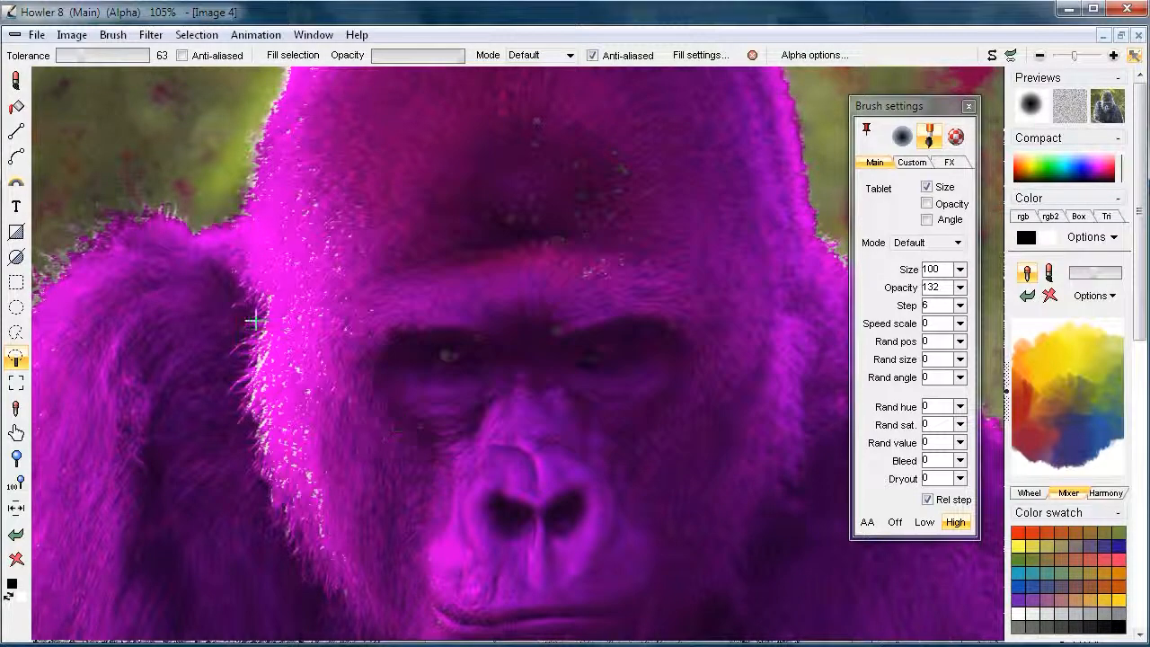
Examine the color key mask around the gorilla's eyes, along the furry edges and across the background
scroll(240, 351, up, 4)
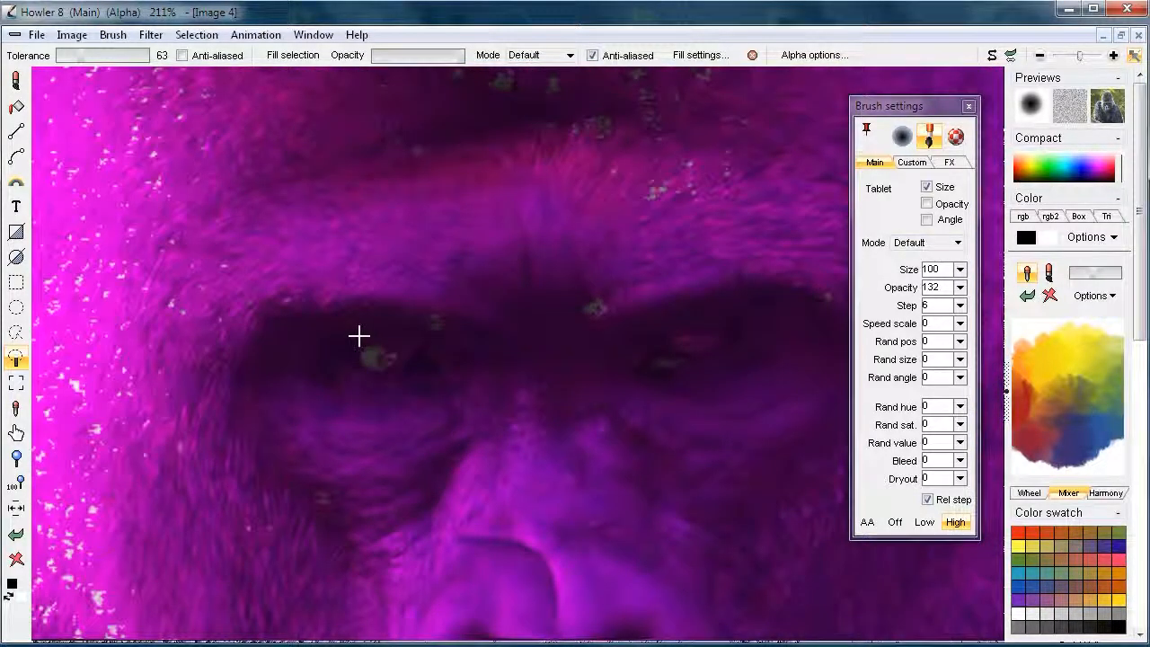
scroll(422, 410, down, 5)
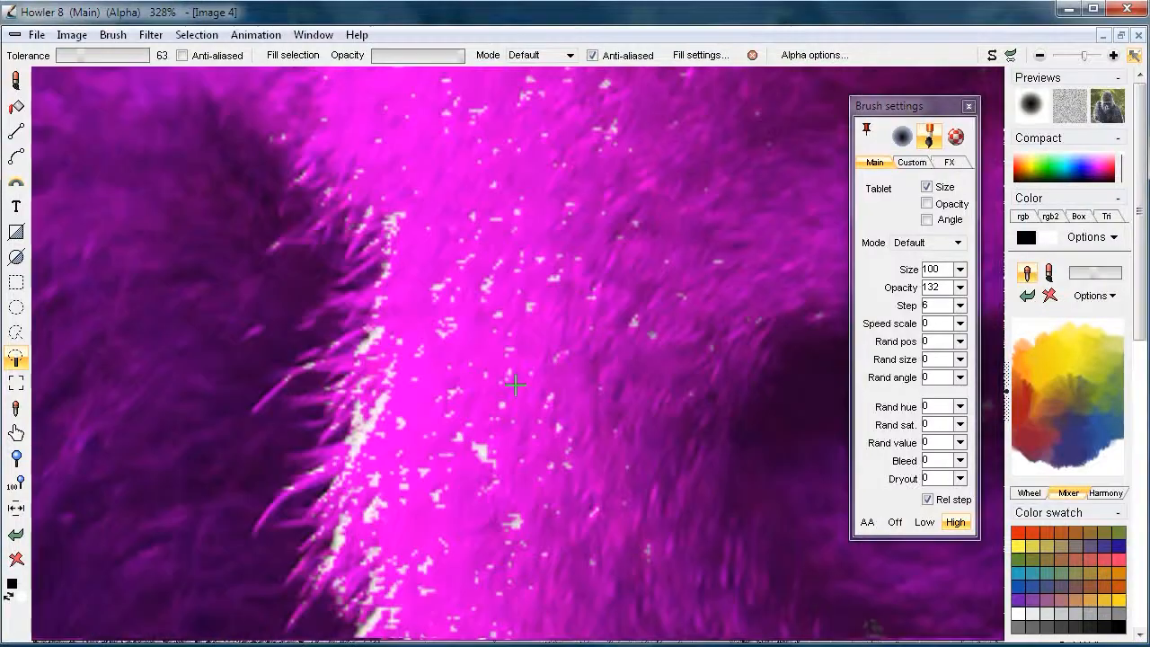
scroll(474, 272, down, 4)
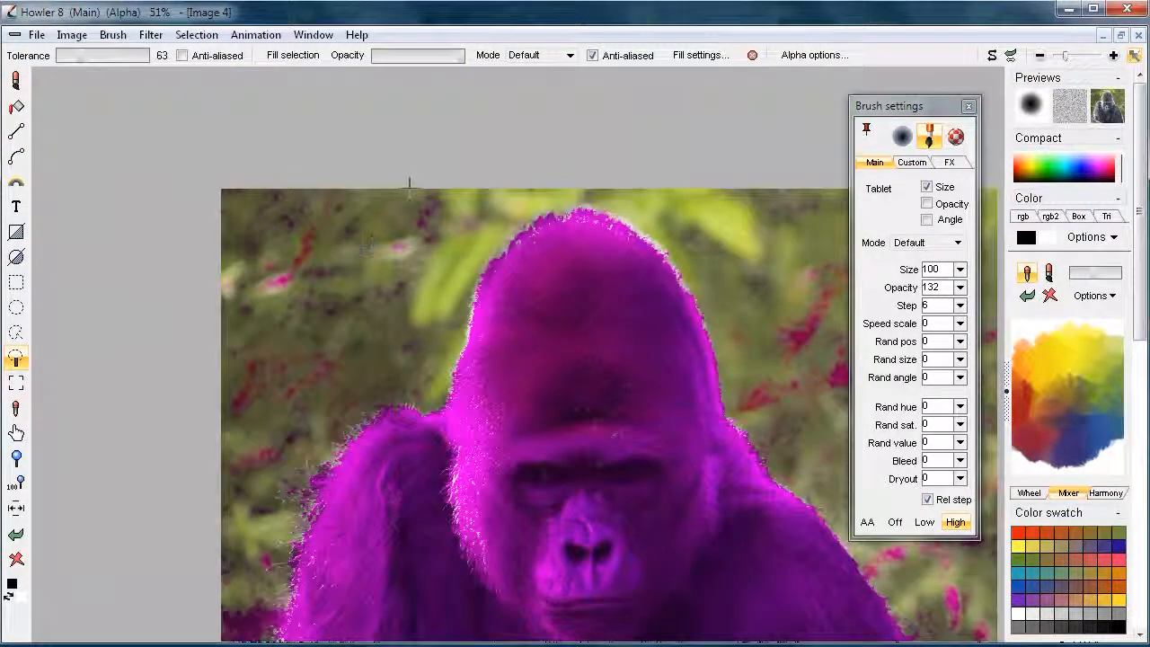
scroll(411, 185, right, 5)
drag(304, 384, 495, 253)
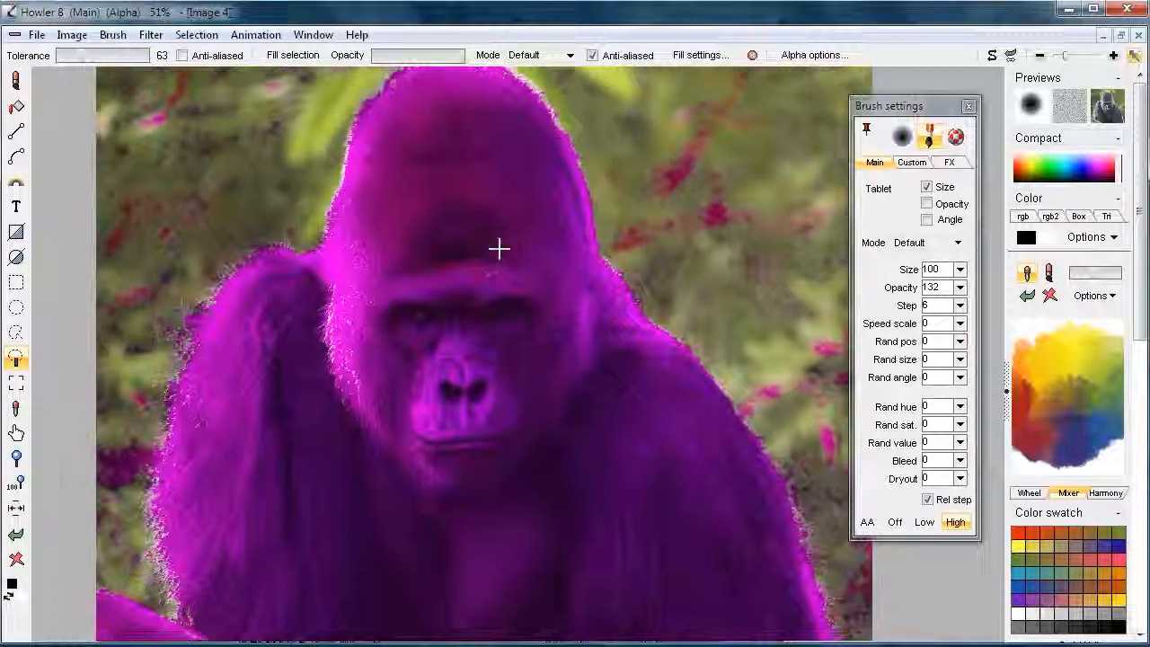
scroll(377, 311, up, 3)
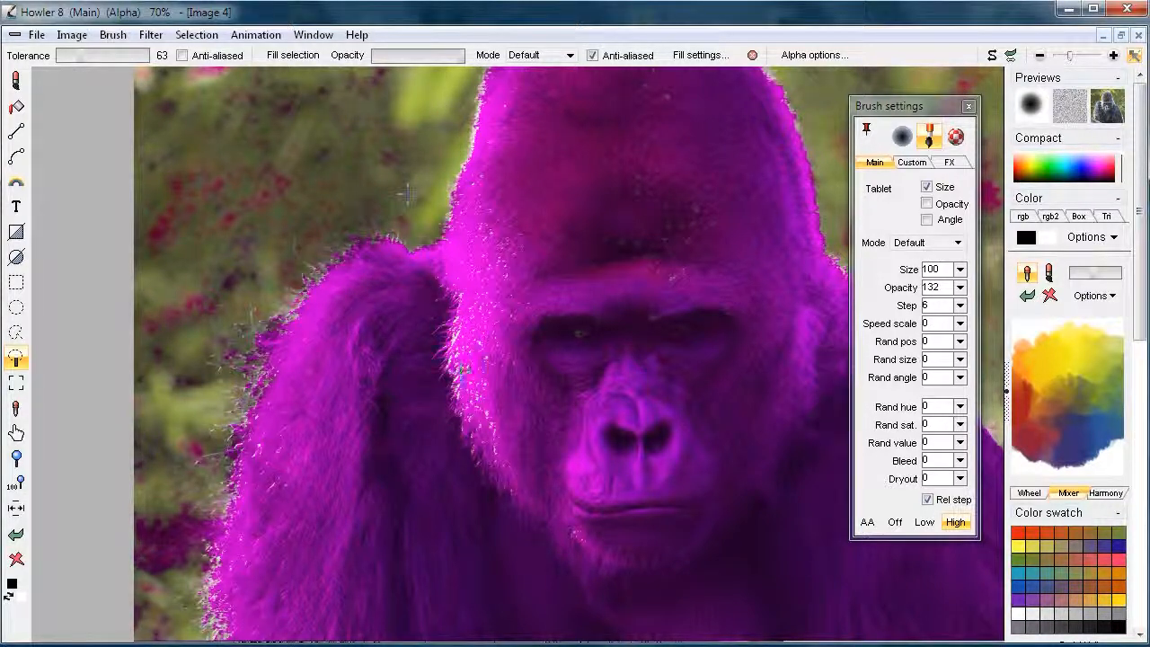
drag(485, 358, 458, 359)
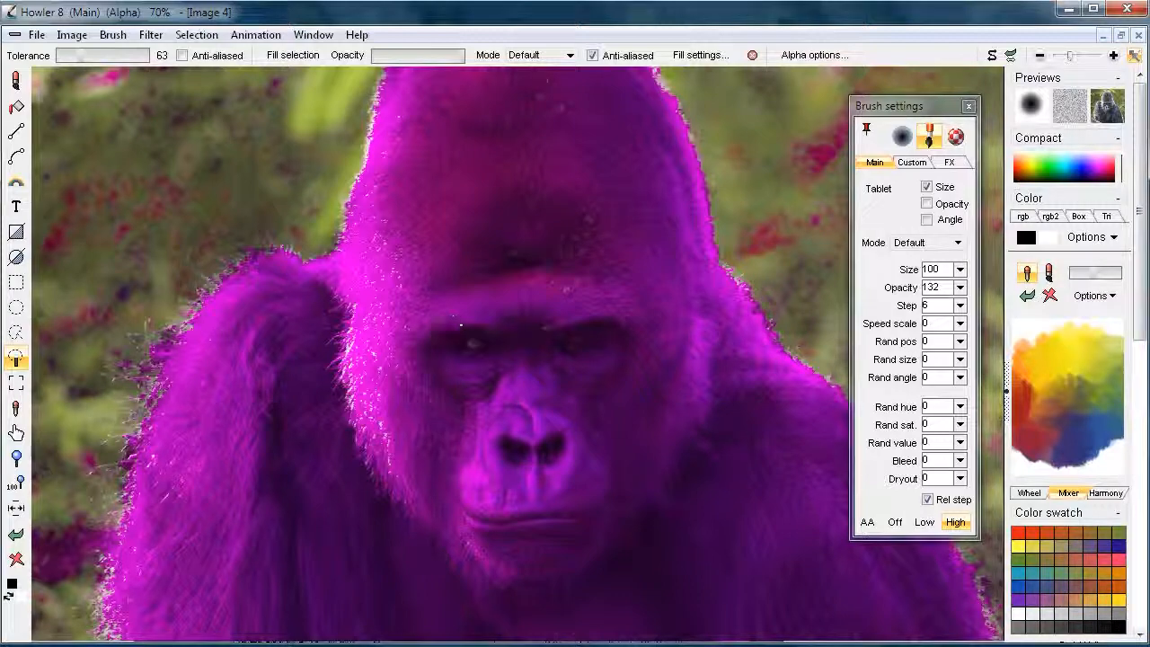
Store the alpha in the alpha buffer, resize the buffer window to show the whole mask, and activate its paintbrush
click(200, 34)
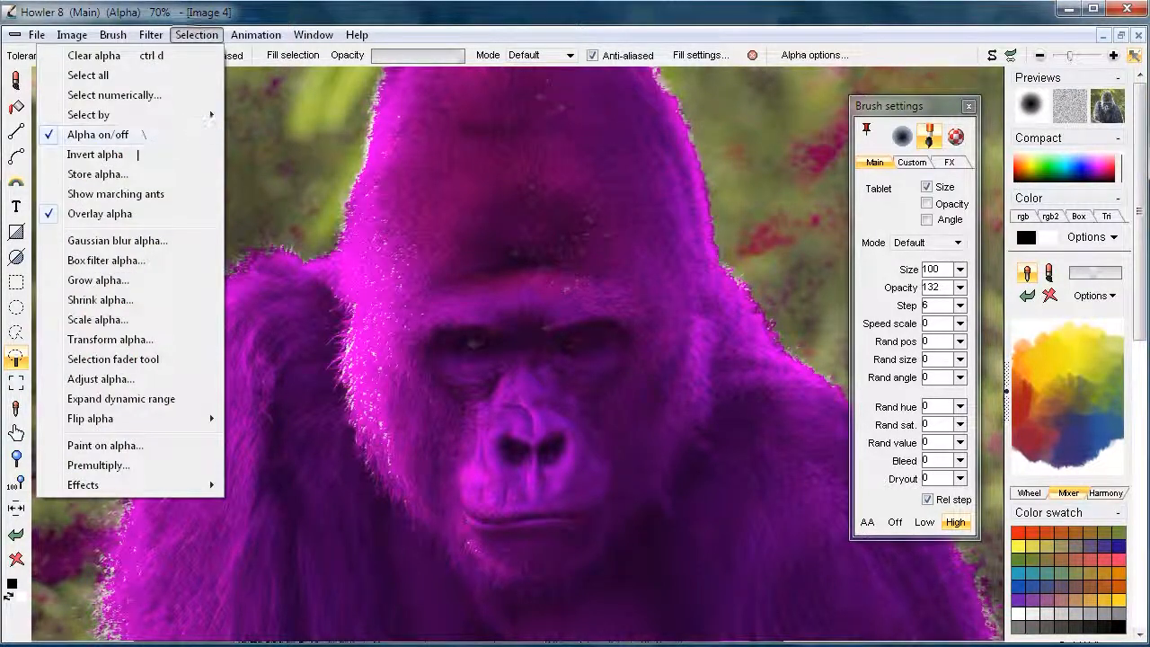
click(97, 173)
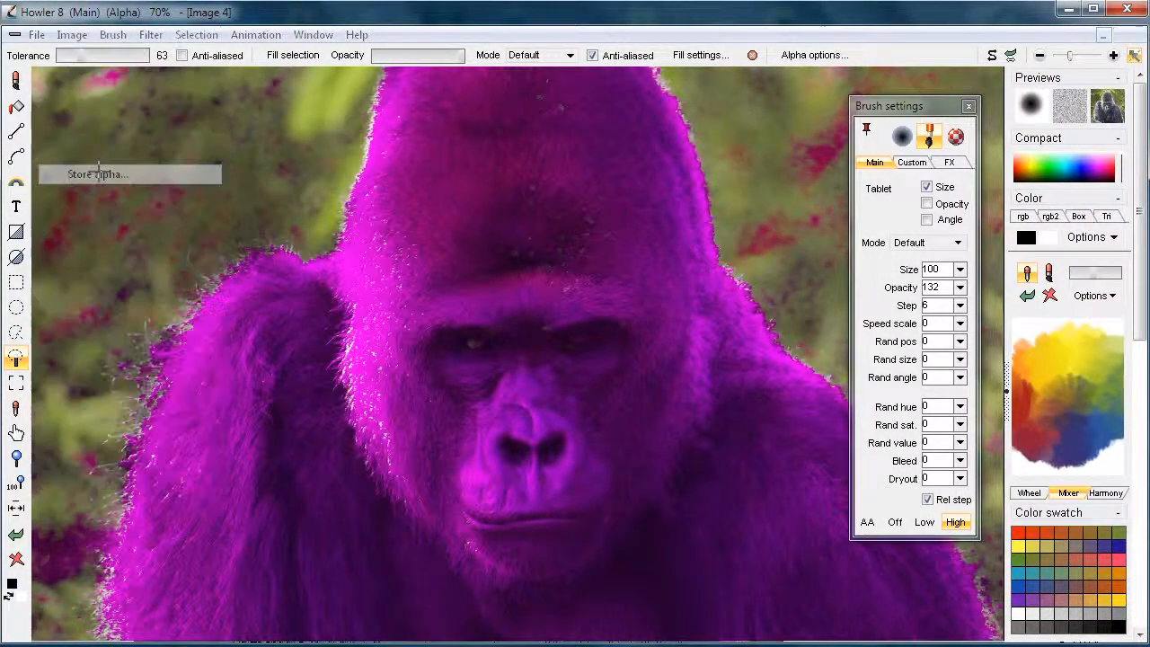
drag(132, 57, 271, 168)
drag(402, 331, 778, 611)
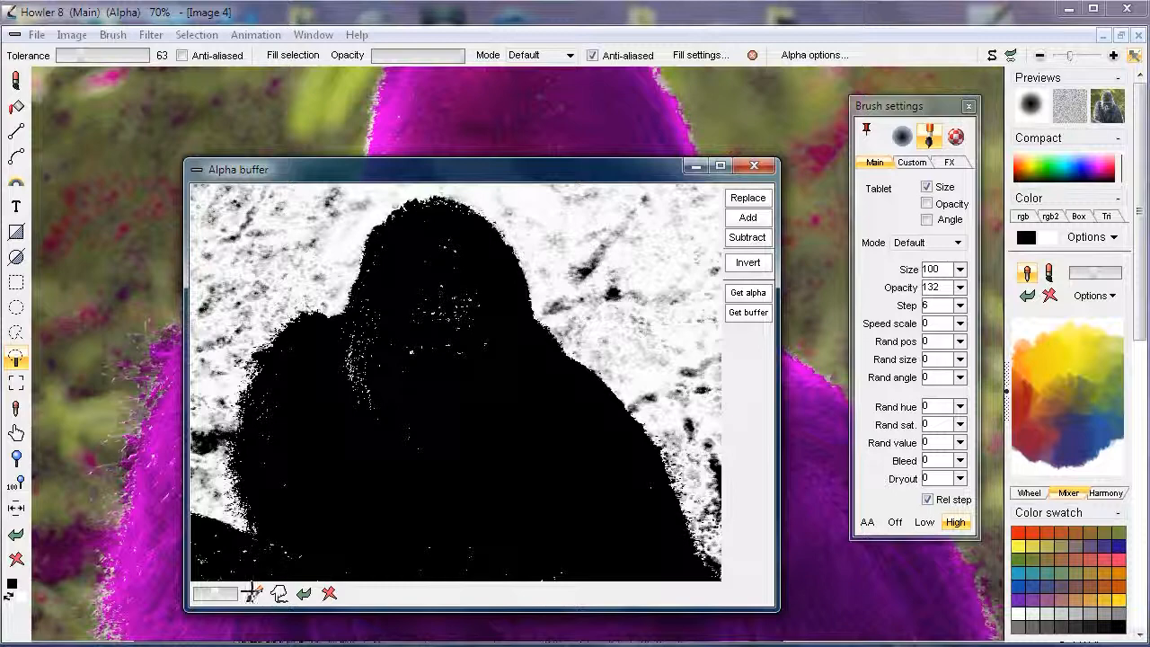
drag(767, 608, 683, 507)
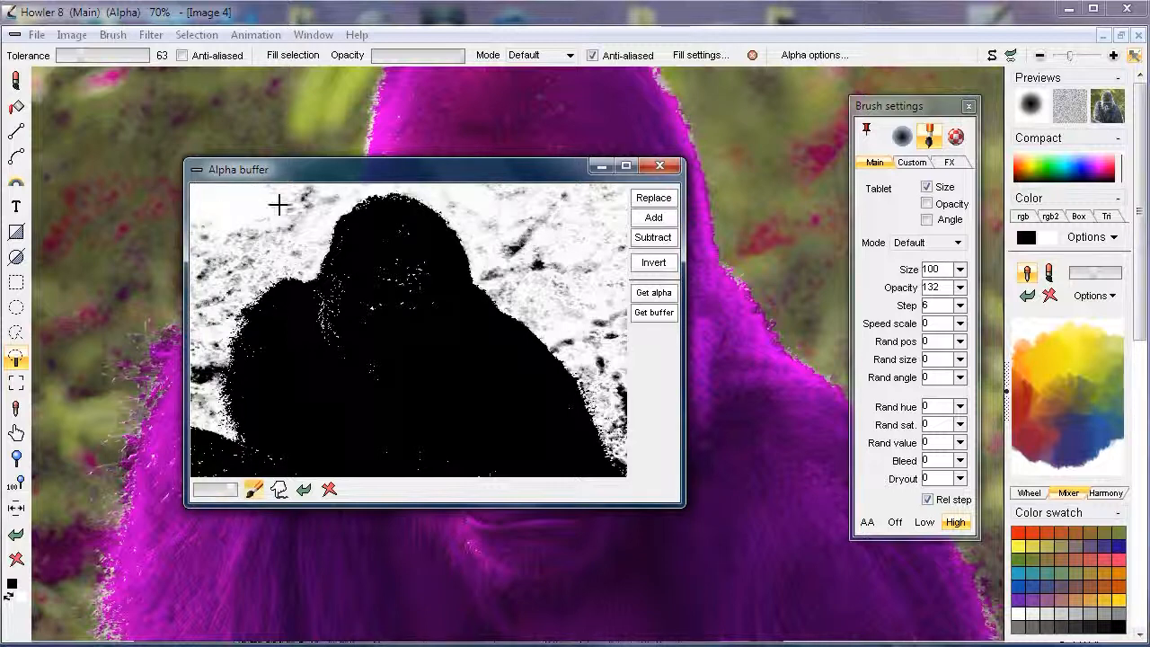
Paint out the dark specks in the white background beside the gorilla's head and raised shoulder in the alpha buffer
drag(287, 209, 297, 190)
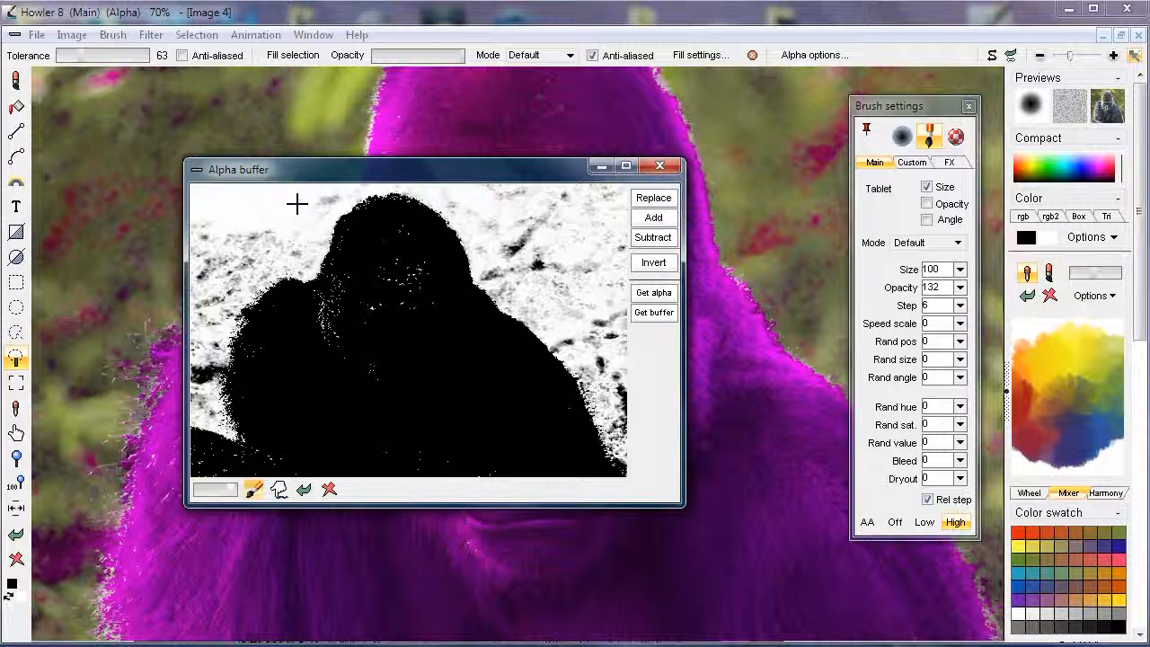
mouse_move(316, 212)
mouse_down()
mouse_move(275, 236)
mouse_move(221, 230)
mouse_up()
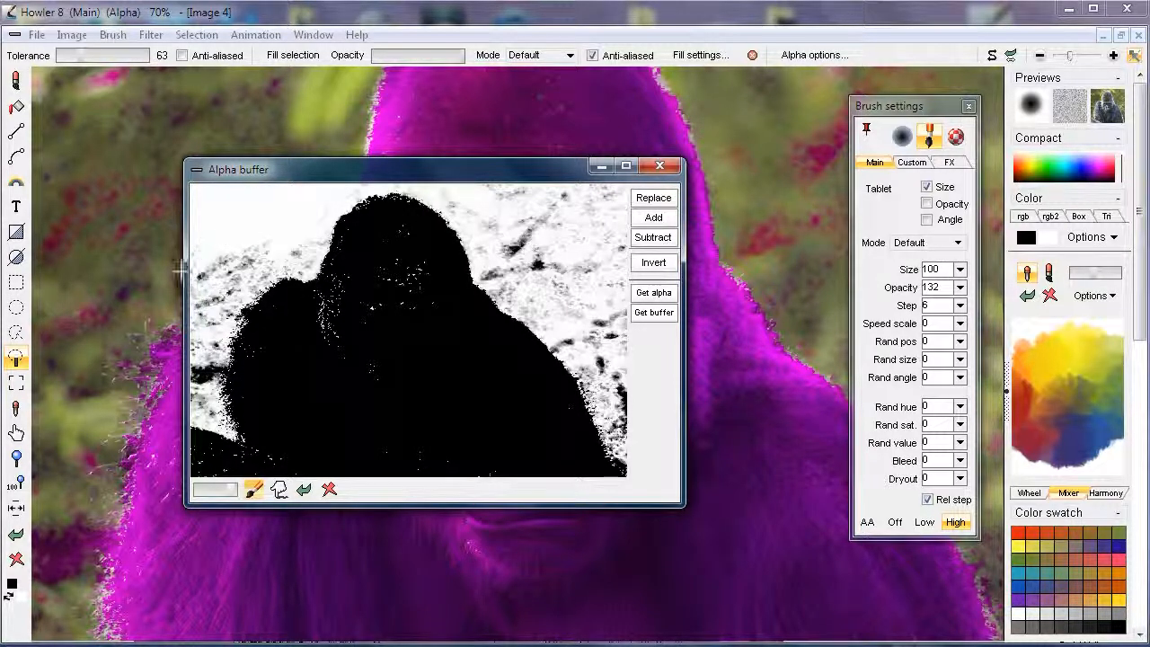
drag(220, 271, 245, 263)
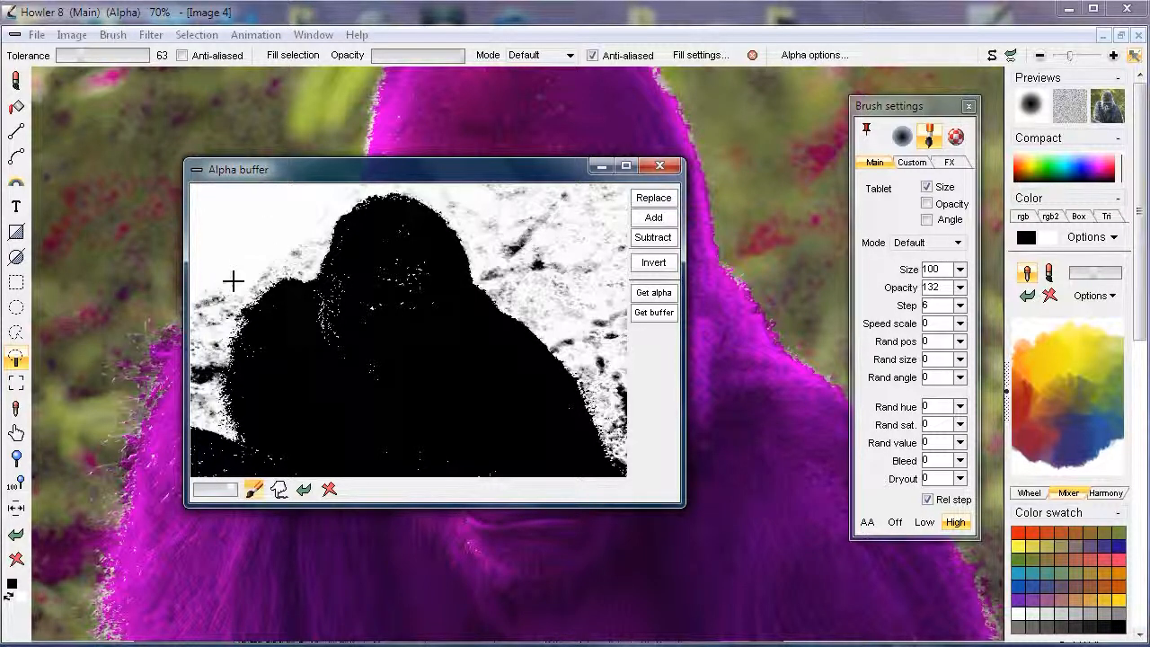
drag(208, 288, 200, 308)
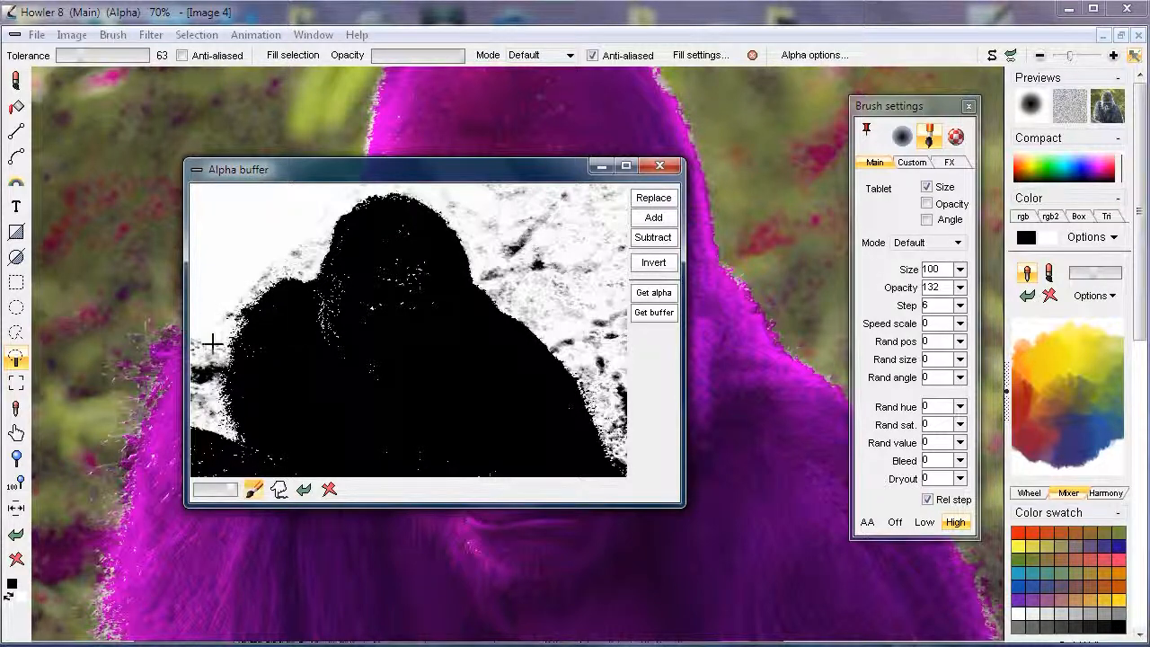
drag(199, 345, 206, 361)
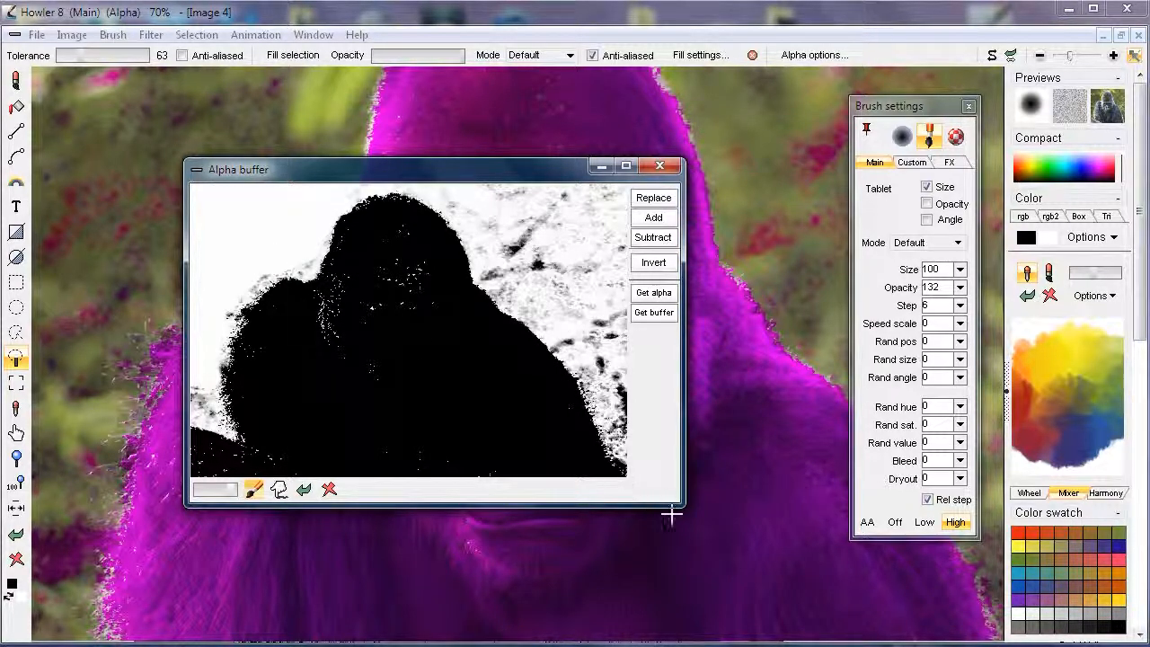
Enlarge the alpha buffer to check the mask, replace the image's alpha with it, and move the buffer window off the image
drag(680, 506, 843, 622)
drag(533, 164, 450, 99)
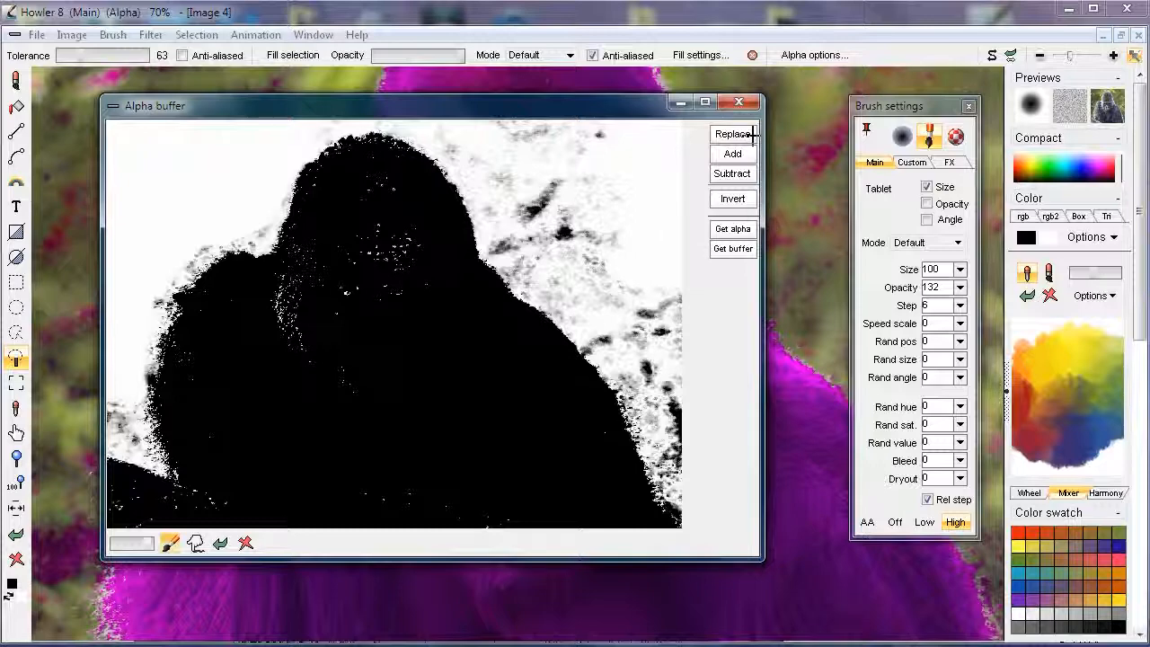
click(738, 102)
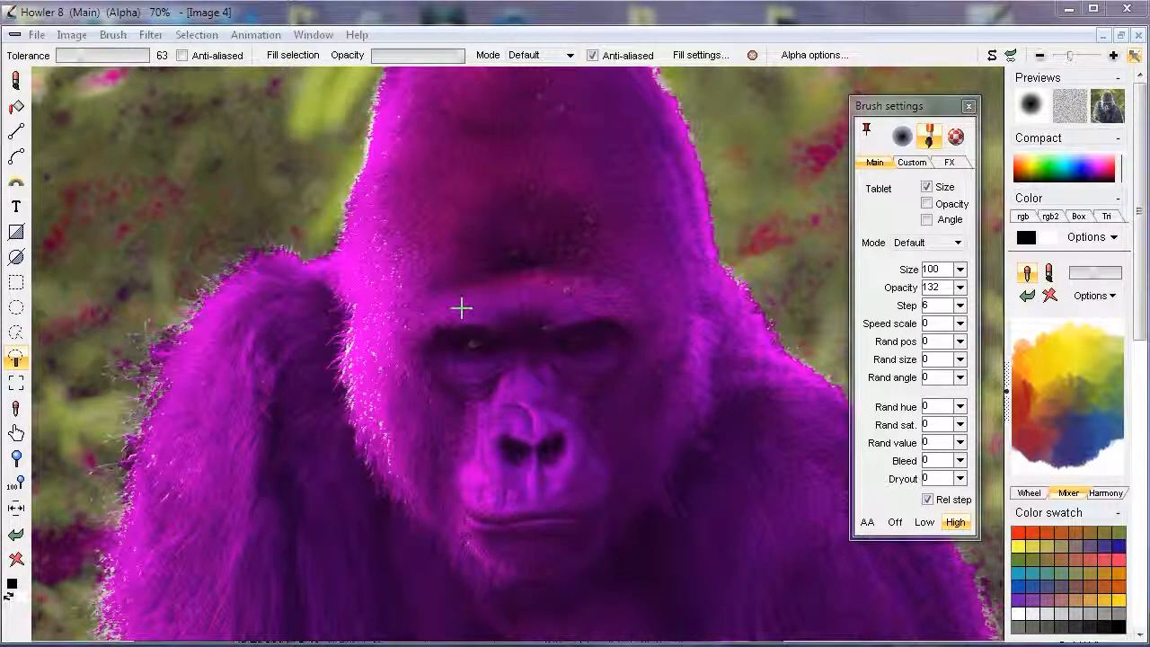
key(a)
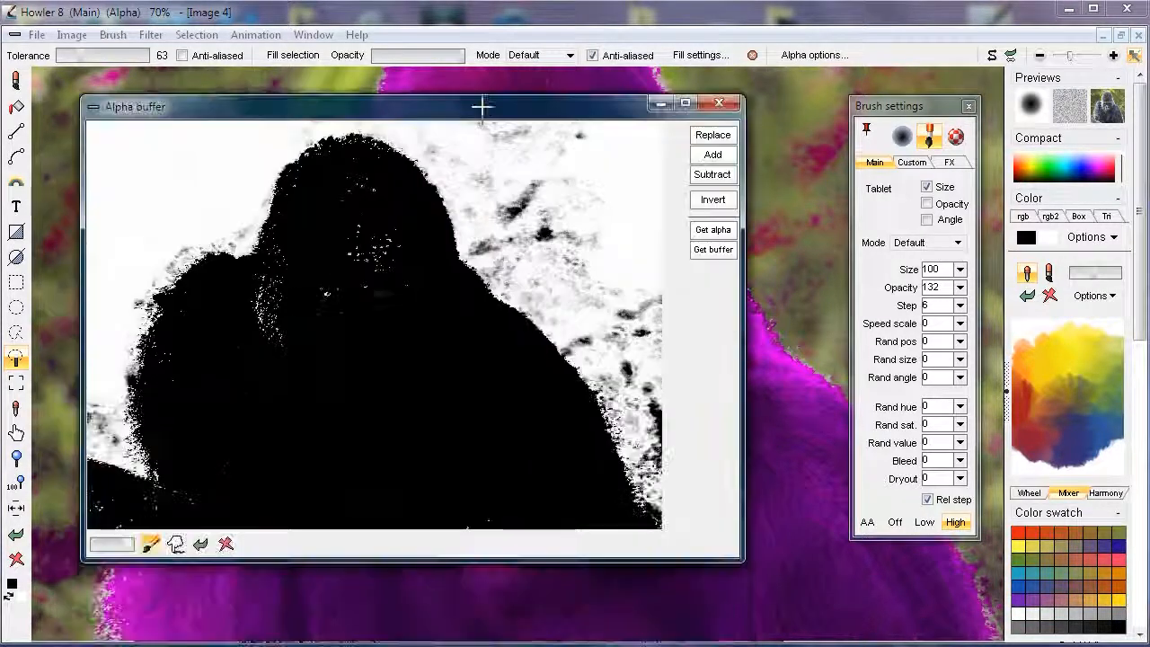
drag(483, 103, 482, 127)
click(694, 162)
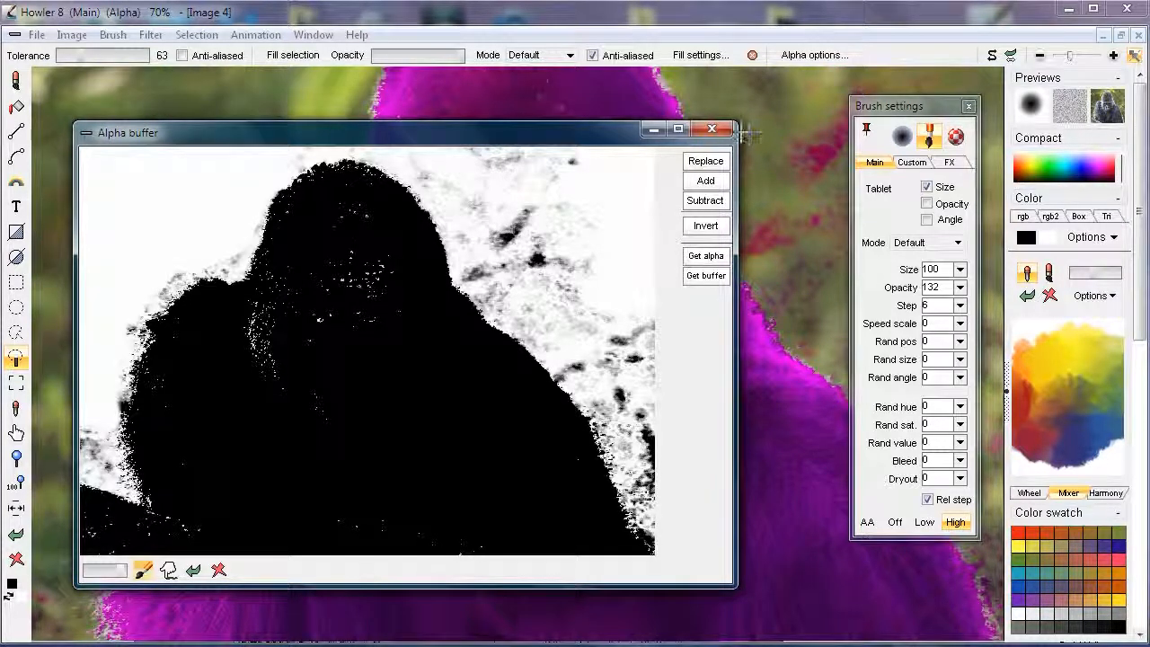
drag(735, 121, 449, 124)
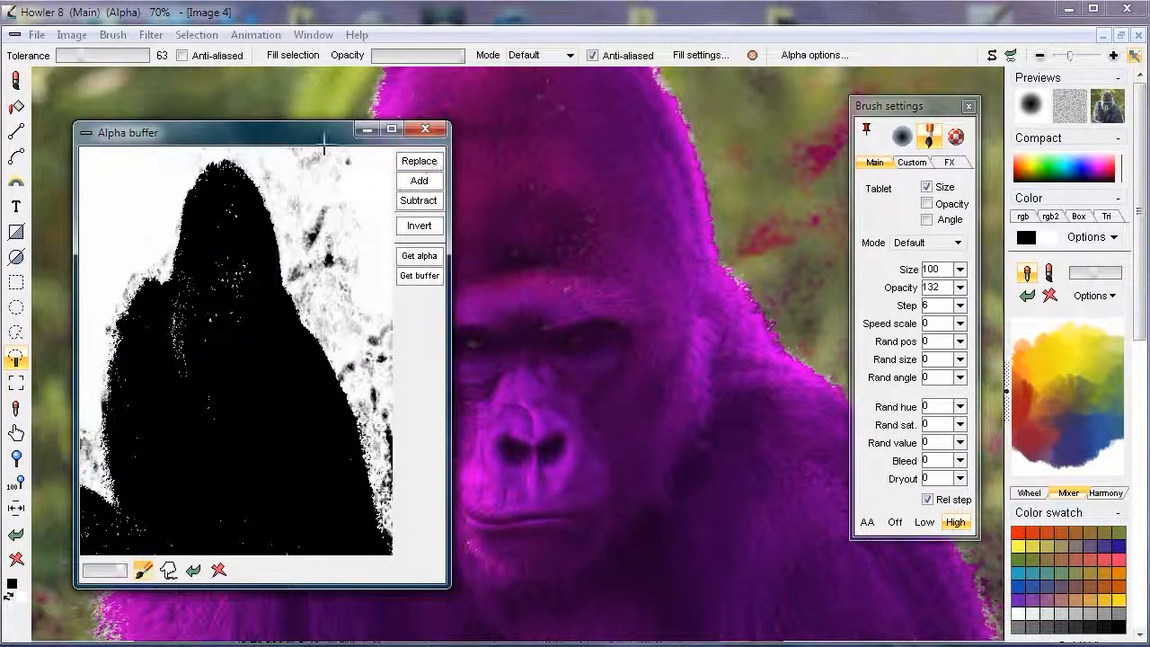
drag(324, 129, 593, 643)
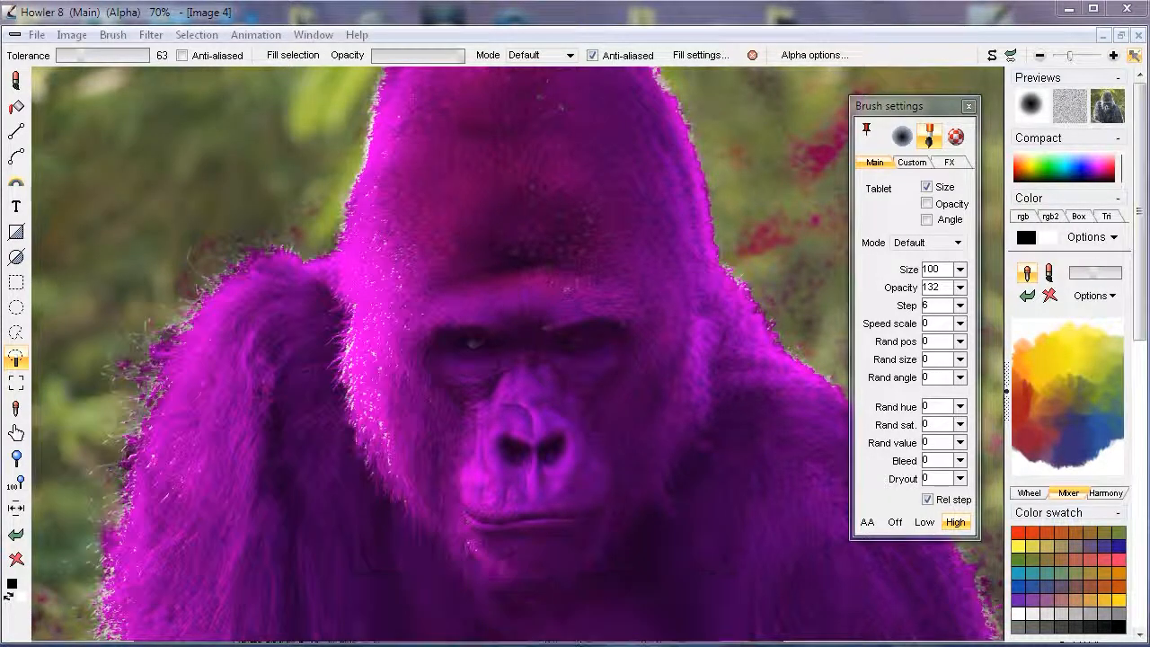
Switch to the Hard 50 paint-on-alpha brush for the magenta patches left in the foliage
scroll(652, 226, down, 3)
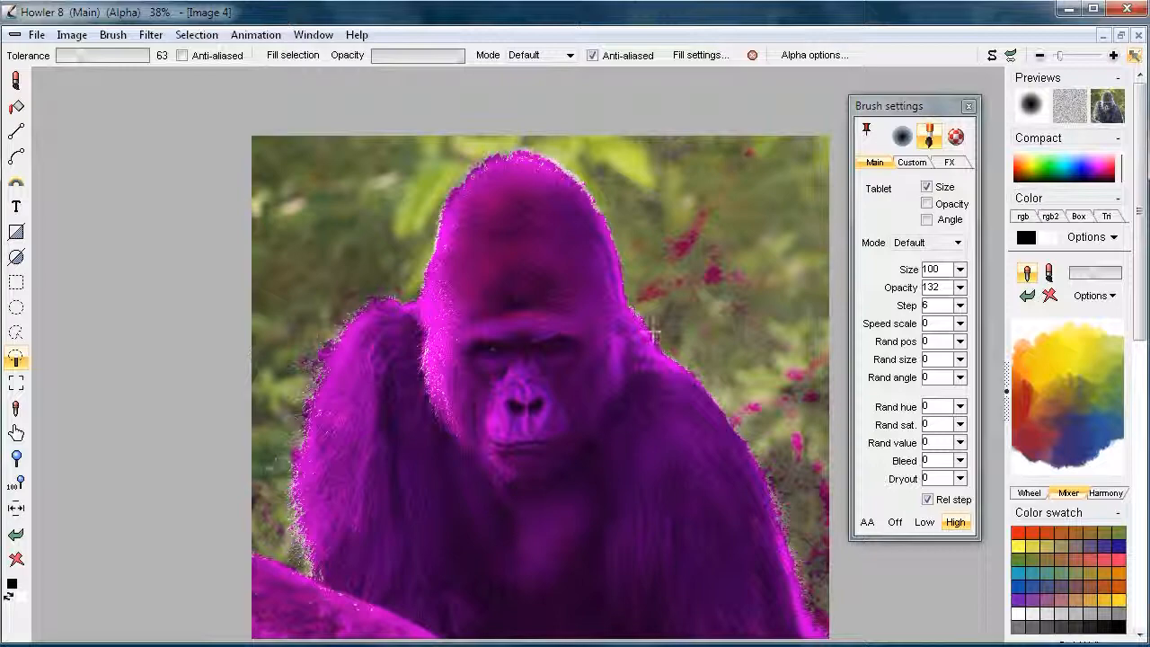
scroll(718, 269, up, 3)
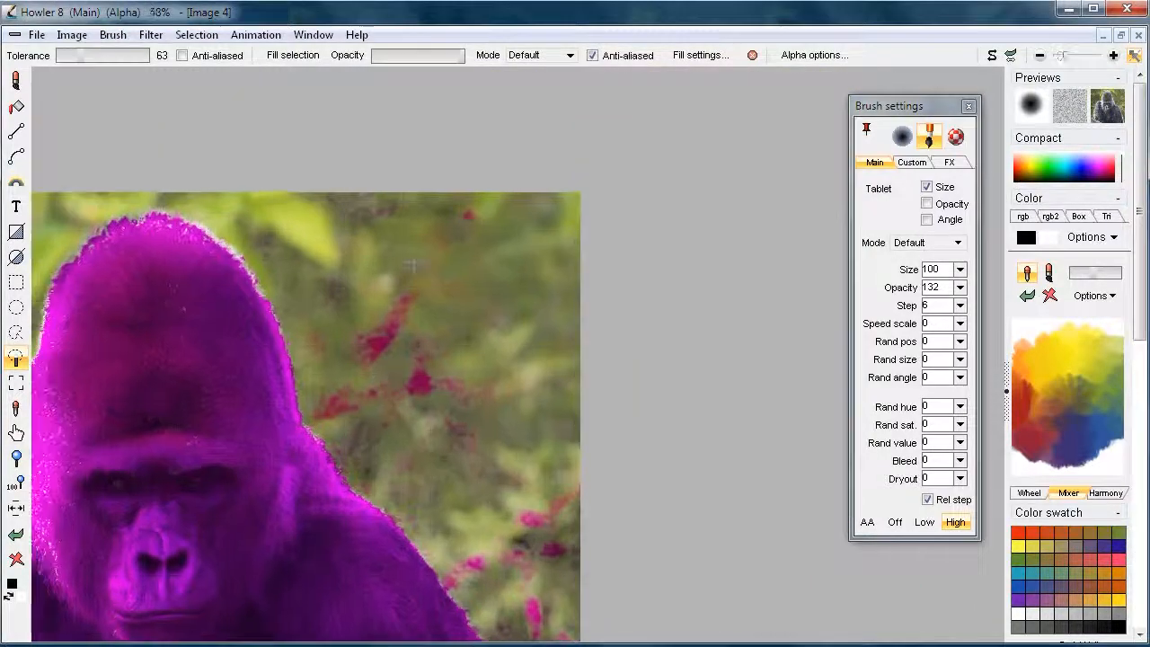
scroll(359, 253, up, 1)
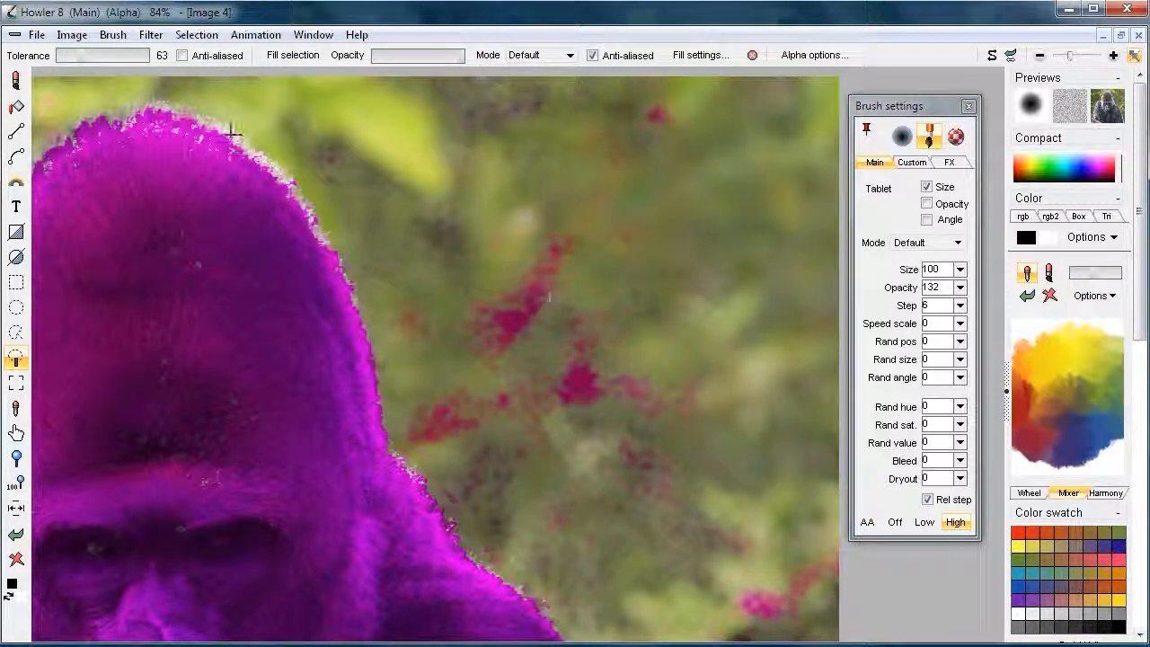
key(b)
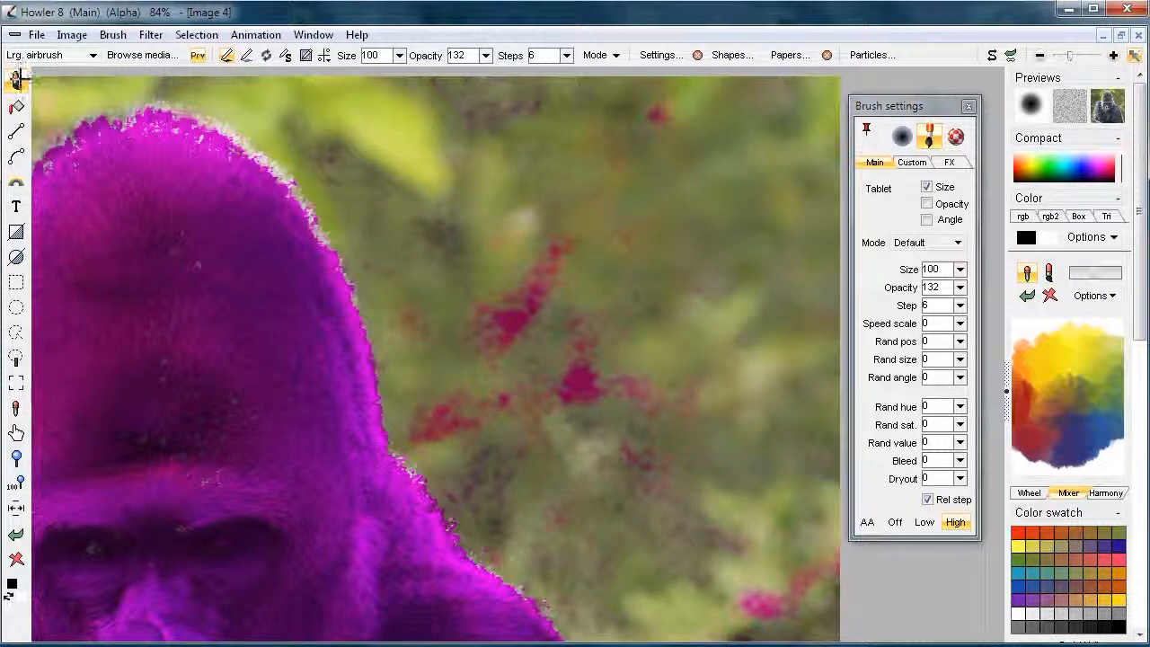
click(93, 54)
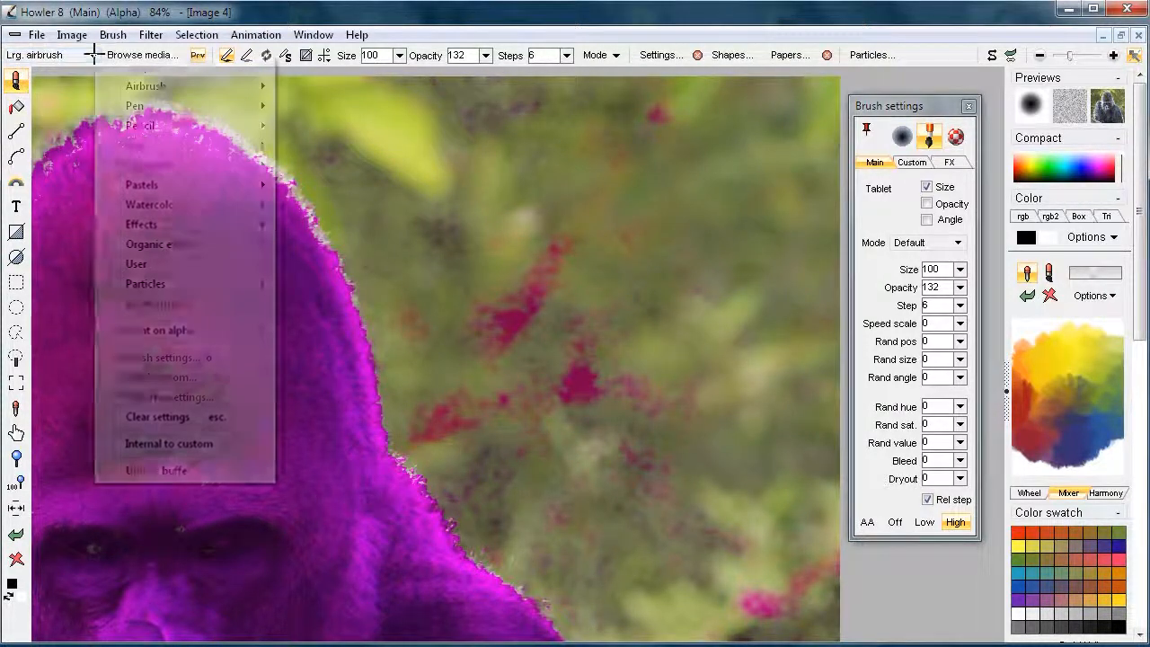
mouse_move(181, 226)
mouse_move(185, 327)
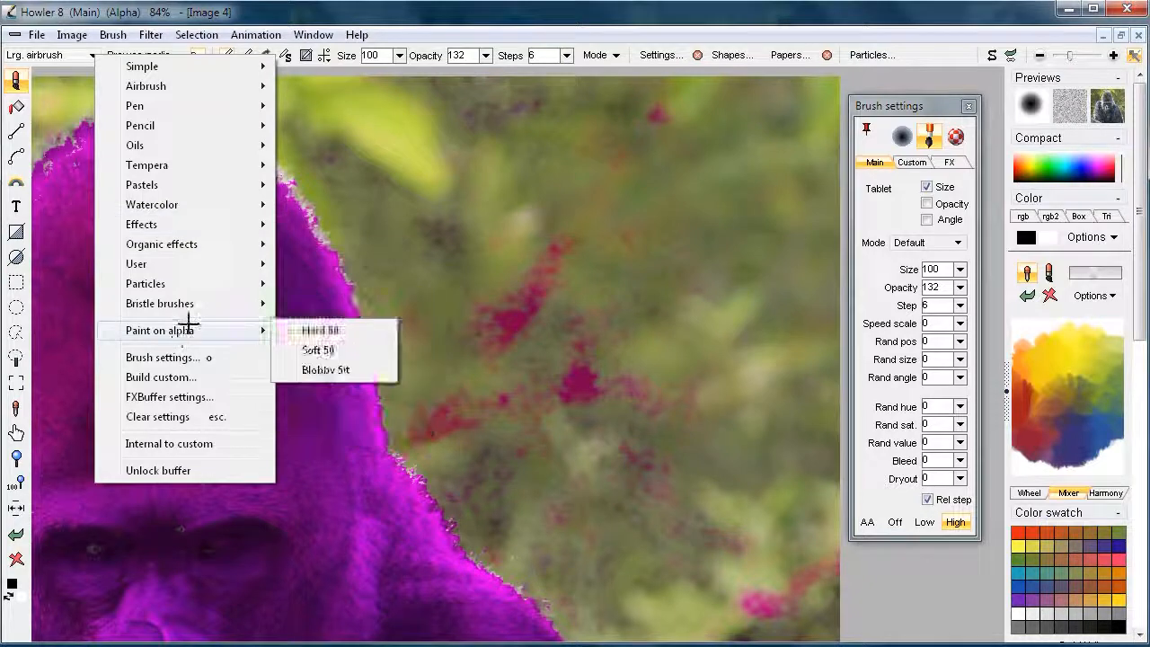
click(341, 330)
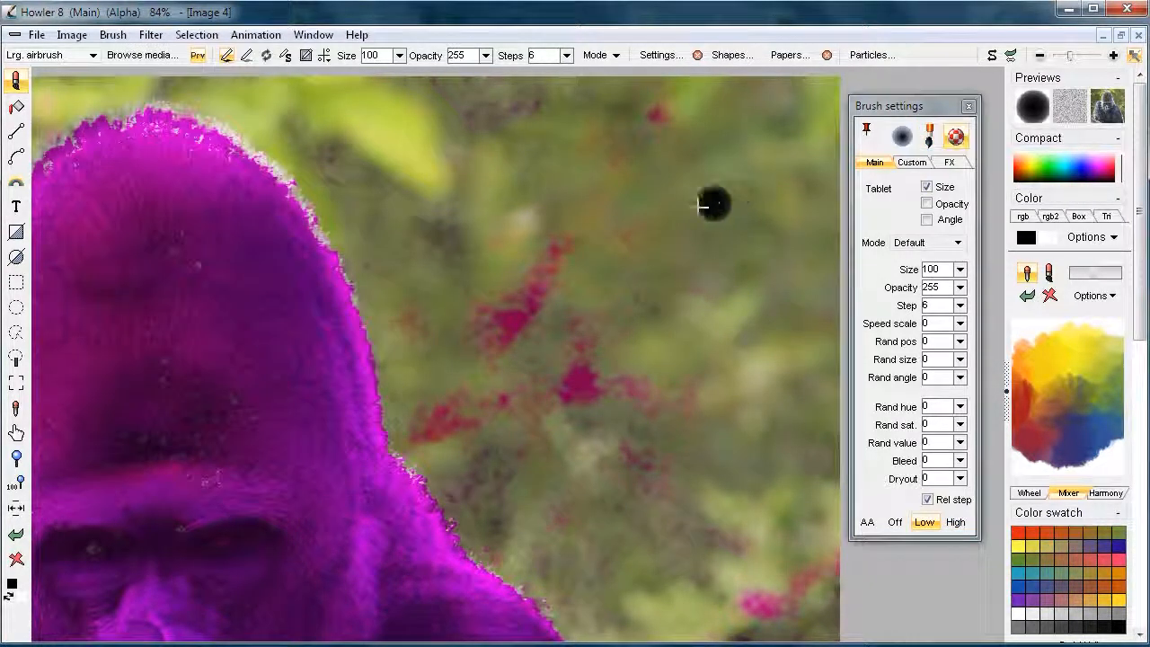
Paint over the magenta patches in the foliage beside the gorilla's head and shoulder to remove them from the alpha
mouse_move(580, 257)
mouse_down()
mouse_move(545, 232)
mouse_move(615, 163)
mouse_move(611, 123)
mouse_move(658, 104)
mouse_up()
mouse_move(512, 193)
mouse_down()
mouse_move(585, 178)
mouse_move(545, 170)
mouse_move(629, 153)
mouse_up()
mouse_move(503, 198)
mouse_down()
mouse_move(598, 186)
mouse_move(563, 156)
mouse_move(559, 179)
mouse_up()
mouse_move(620, 296)
mouse_down()
mouse_move(513, 249)
mouse_move(470, 216)
mouse_move(502, 97)
mouse_move(634, 101)
mouse_up()
mouse_move(454, 121)
mouse_down()
mouse_move(508, 120)
mouse_move(620, 89)
mouse_move(723, 130)
mouse_up()
click(716, 285)
mouse_move(722, 259)
mouse_down()
mouse_move(592, 303)
mouse_move(518, 358)
mouse_move(695, 410)
mouse_move(675, 444)
mouse_move(589, 458)
mouse_move(648, 449)
mouse_move(535, 379)
mouse_move(567, 390)
mouse_move(530, 404)
mouse_up()
drag(701, 488, 621, 321)
mouse_move(537, 306)
mouse_down()
mouse_move(782, 391)
mouse_move(650, 449)
mouse_move(638, 521)
mouse_move(719, 539)
mouse_up()
mouse_move(503, 517)
mouse_down()
mouse_move(491, 534)
mouse_move(511, 557)
mouse_move(493, 506)
mouse_move(503, 556)
mouse_up()
mouse_move(723, 553)
mouse_down()
mouse_move(729, 565)
mouse_move(608, 476)
mouse_move(621, 419)
mouse_move(585, 377)
mouse_move(482, 329)
mouse_move(467, 241)
mouse_move(426, 192)
mouse_move(441, 162)
mouse_move(479, 206)
mouse_move(493, 182)
mouse_move(557, 242)
mouse_move(503, 269)
mouse_move(563, 285)
mouse_up()
mouse_move(683, 558)
mouse_down()
mouse_move(709, 575)
mouse_move(745, 521)
mouse_up()
drag(478, 218, 770, 437)
mouse_move(696, 269)
mouse_down()
mouse_move(633, 387)
mouse_move(598, 255)
mouse_move(552, 180)
mouse_up()
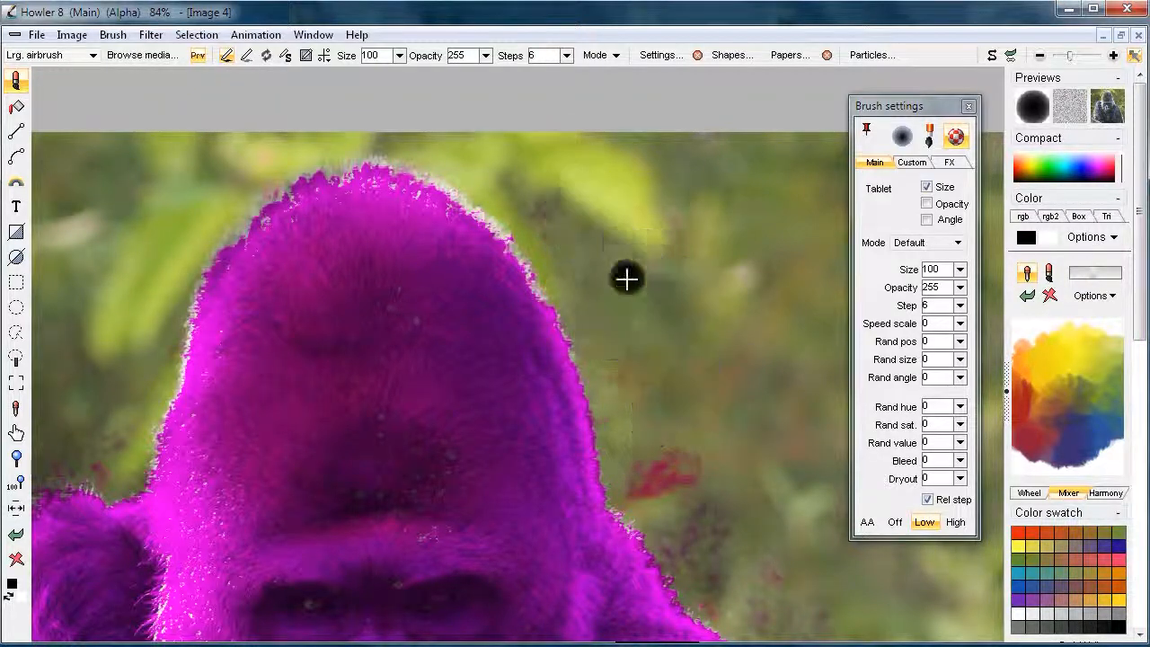
Change the brush to the Airbrush 75 preset
right_click(11, 71)
mouse_move(32, 83)
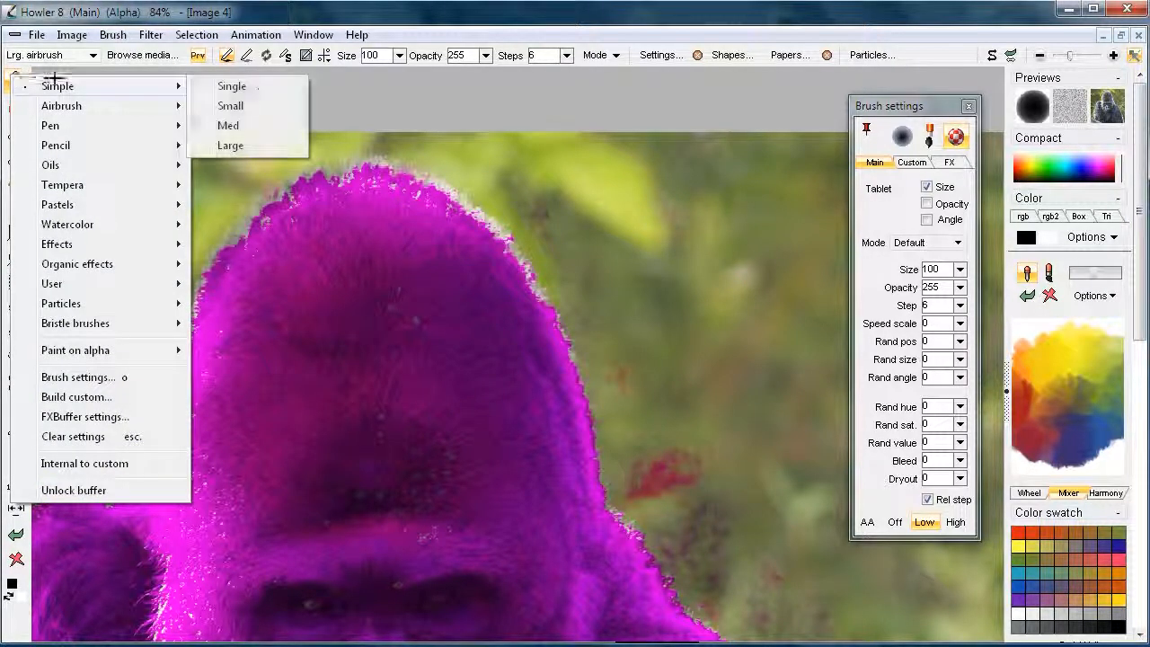
mouse_move(77, 108)
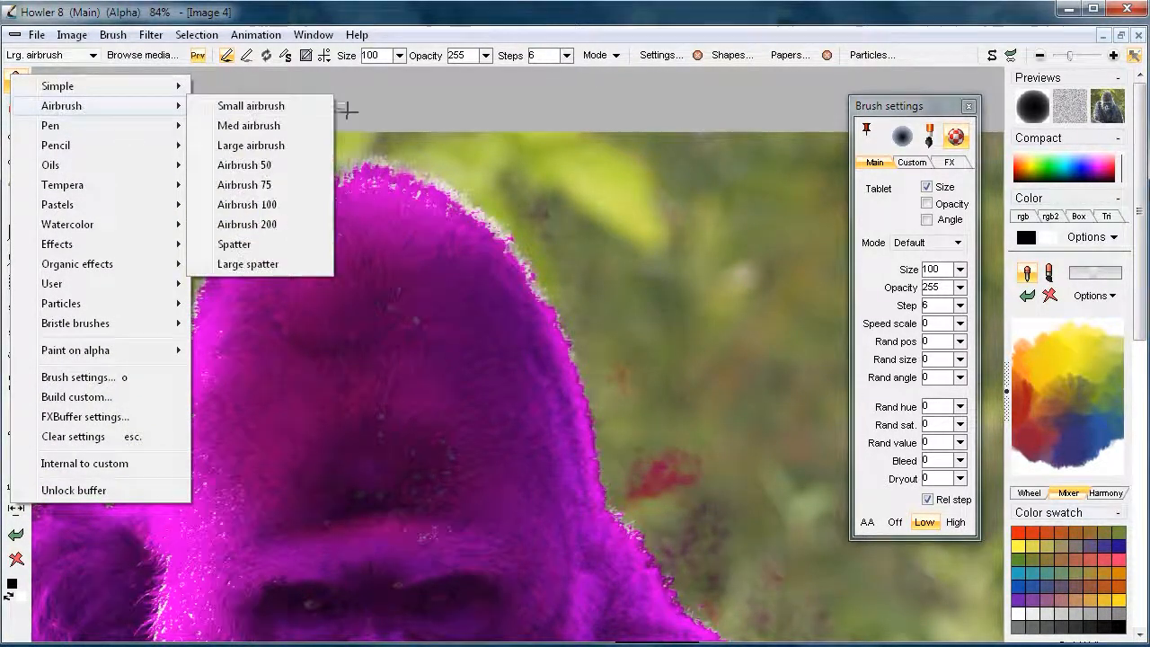
click(289, 184)
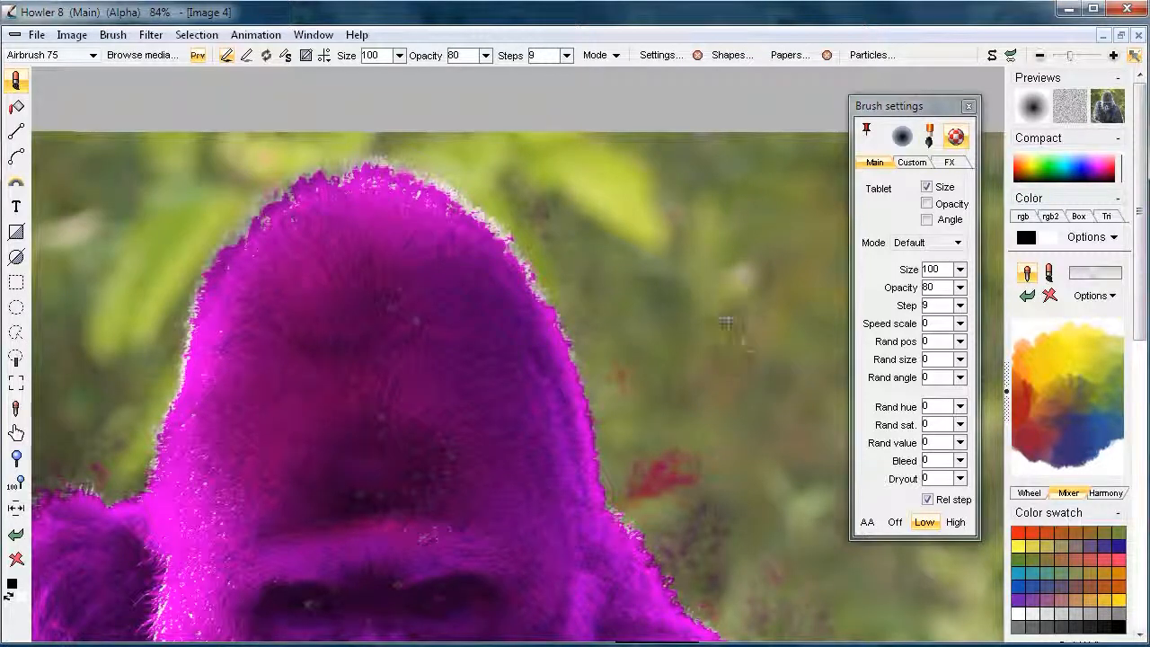
key(minus)
mouse_move(709, 296)
mouse_down()
mouse_move(697, 353)
mouse_move(665, 359)
mouse_up()
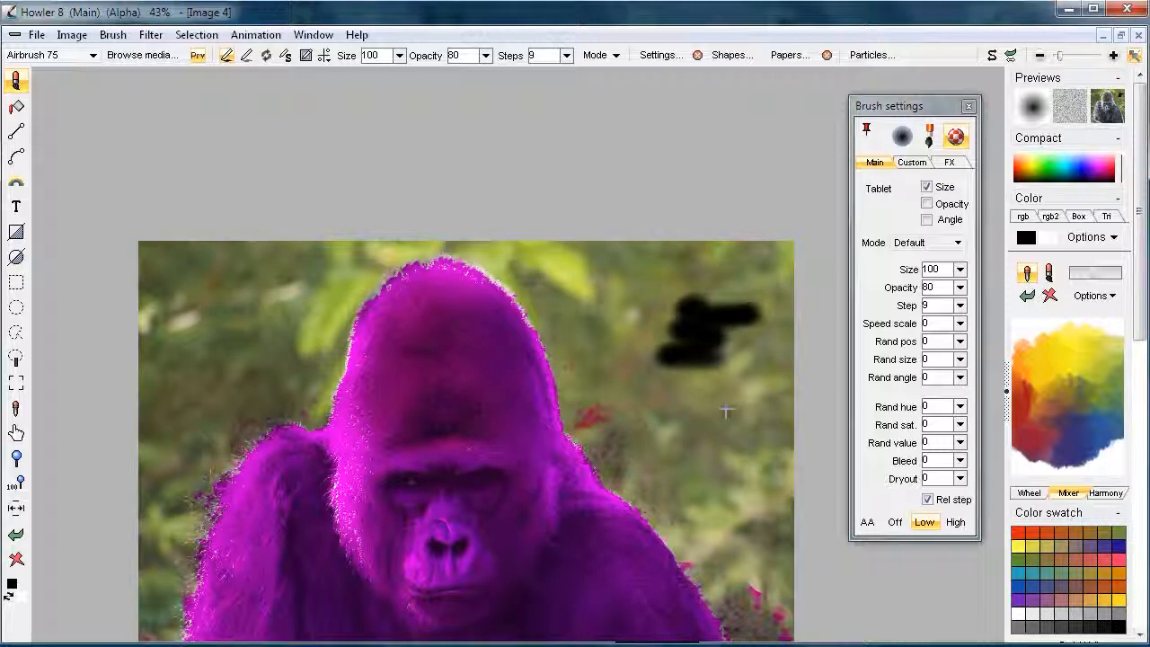
key(ctrl+z)
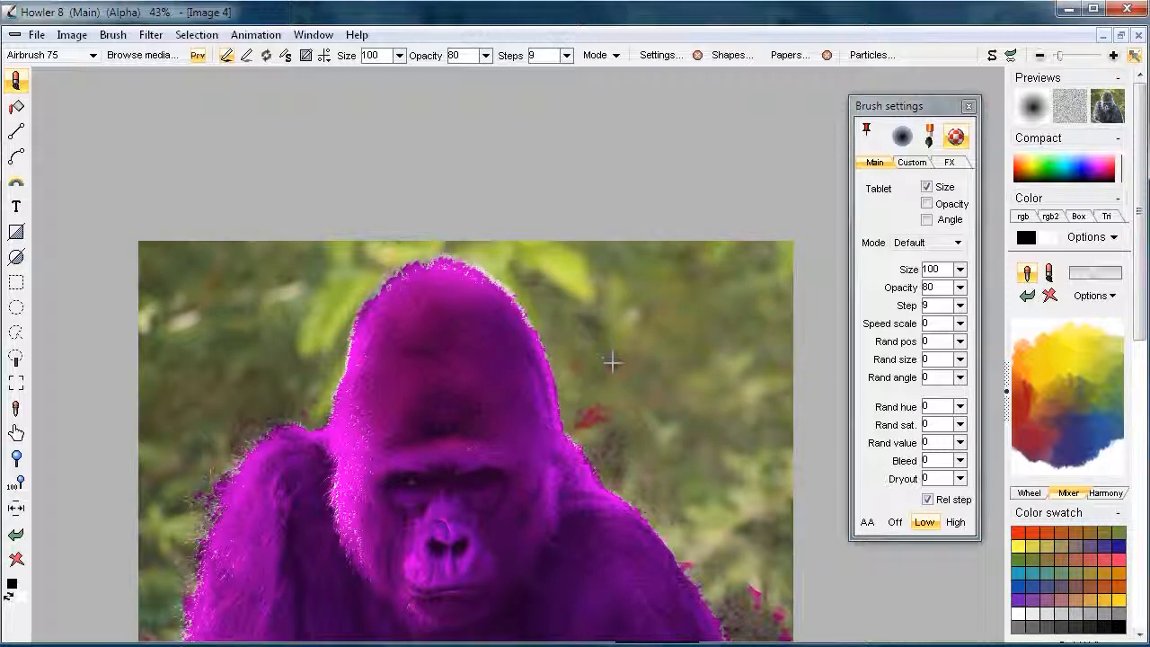
Turn on alpha painting mode for the selection and move its notice window clear of the mask
click(197, 35)
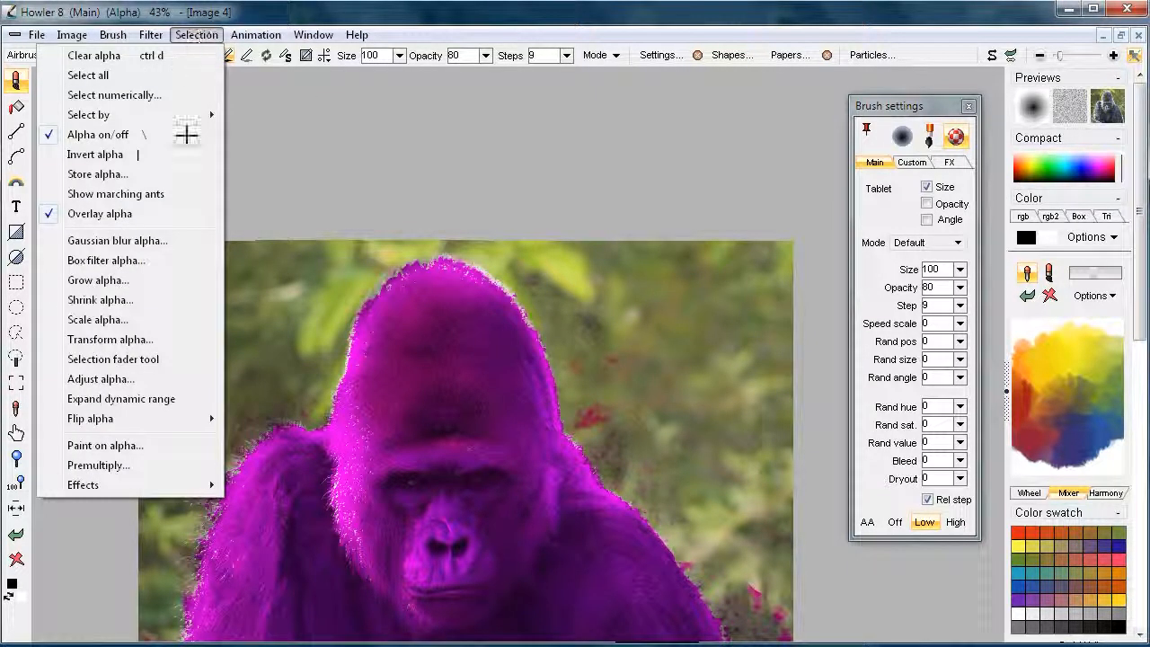
click(140, 446)
mouse_move(700, 369)
mouse_down()
mouse_move(748, 330)
mouse_move(828, 96)
mouse_move(853, 93)
mouse_up()
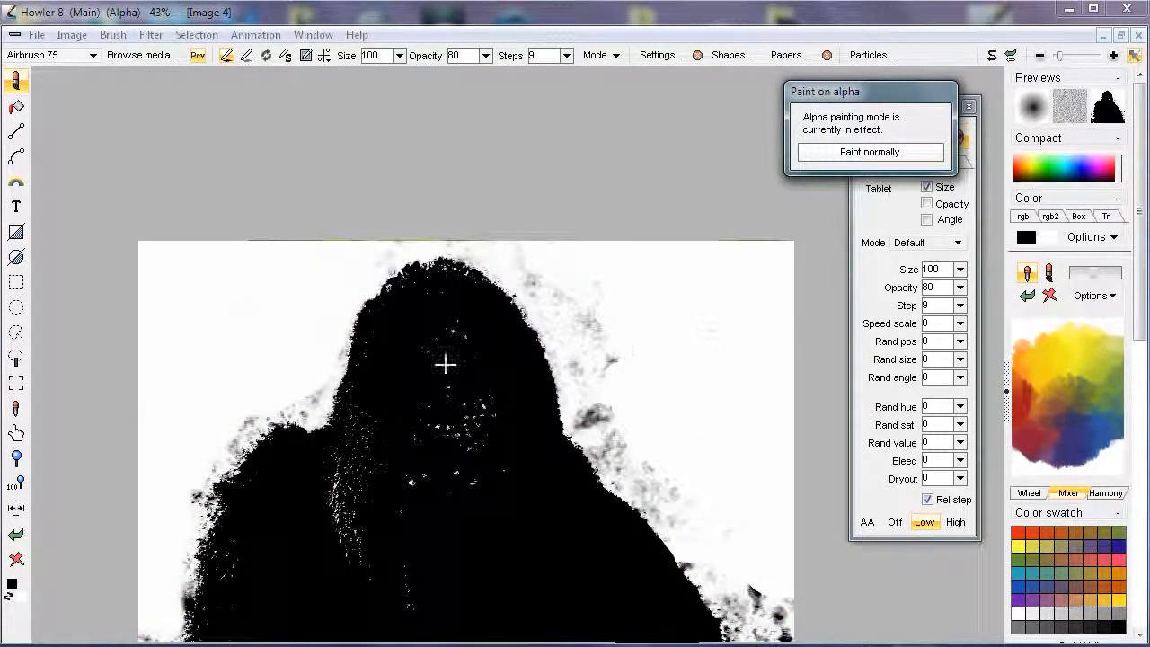
Airbrush the gray smudges in the white background along the gorilla's head edge, keeping the furry outline intact
scroll(543, 413, up, 4)
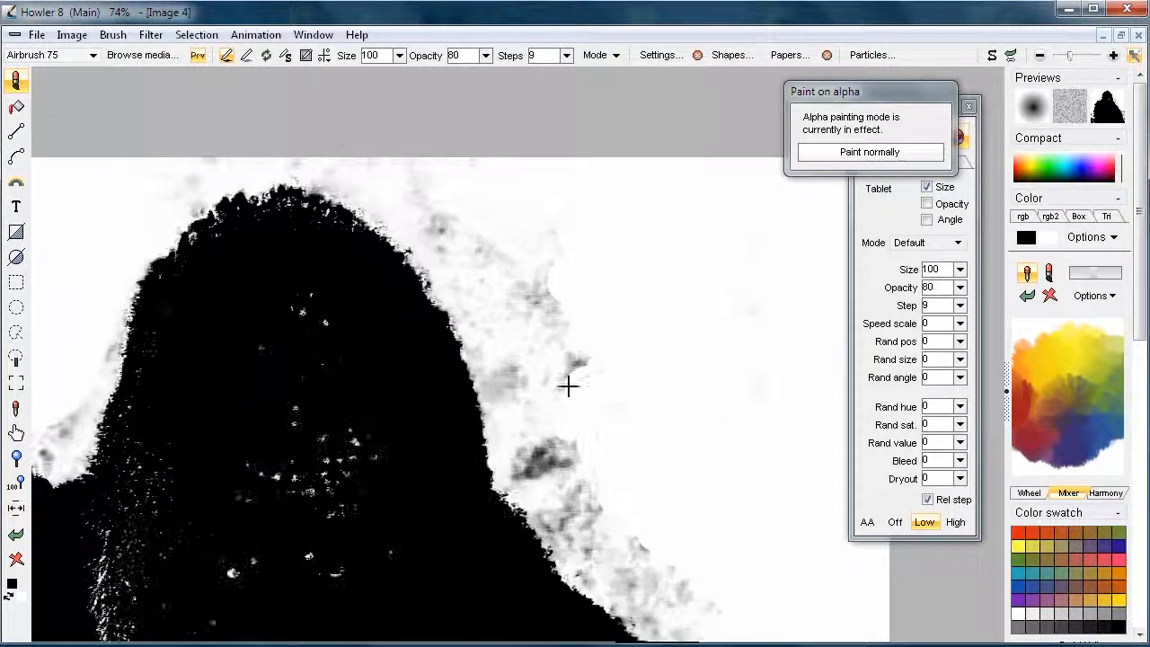
mouse_move(566, 306)
mouse_down()
mouse_move(559, 368)
mouse_move(603, 341)
mouse_move(557, 360)
mouse_move(537, 313)
mouse_up()
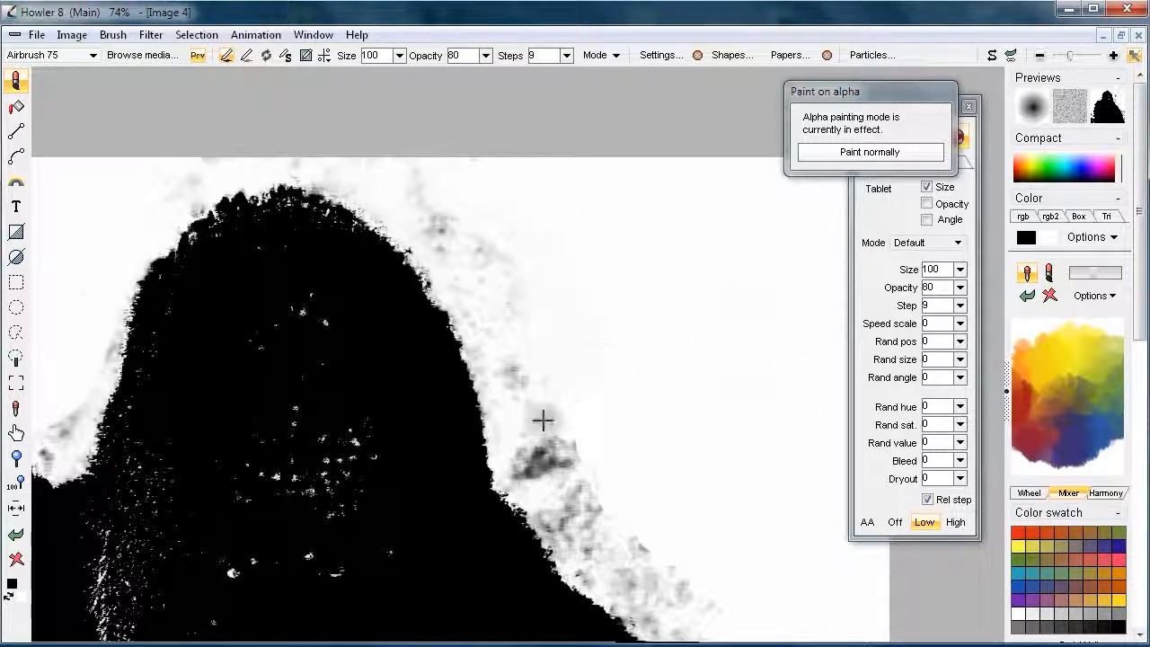
scroll(791, 404, up, 5)
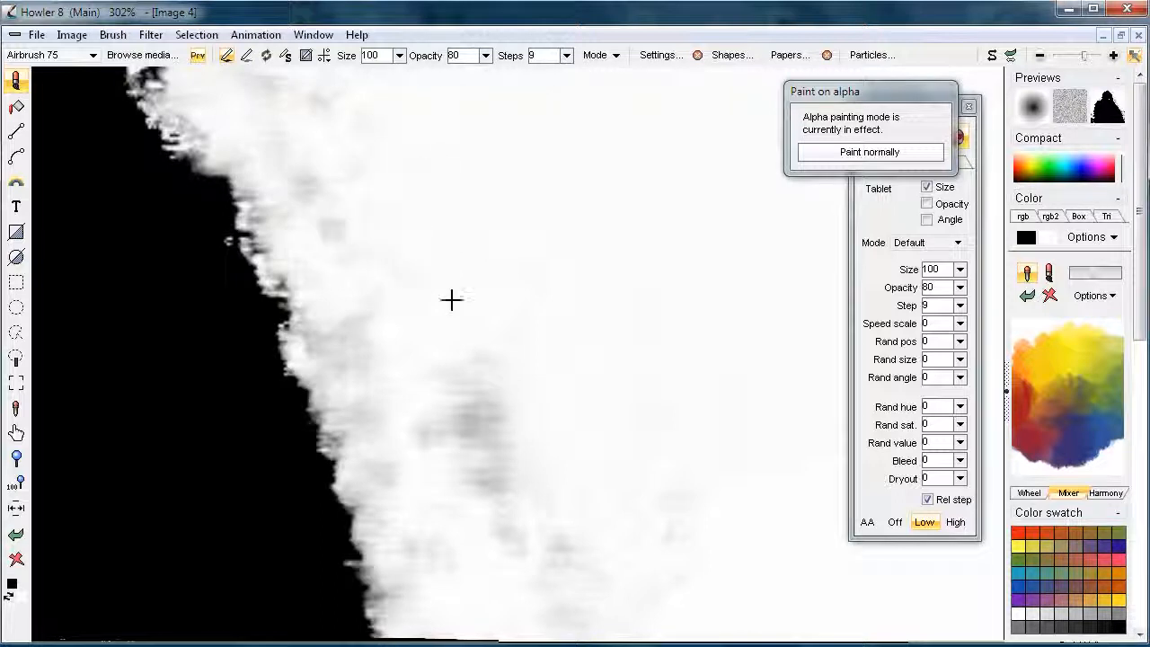
drag(512, 400, 609, 541)
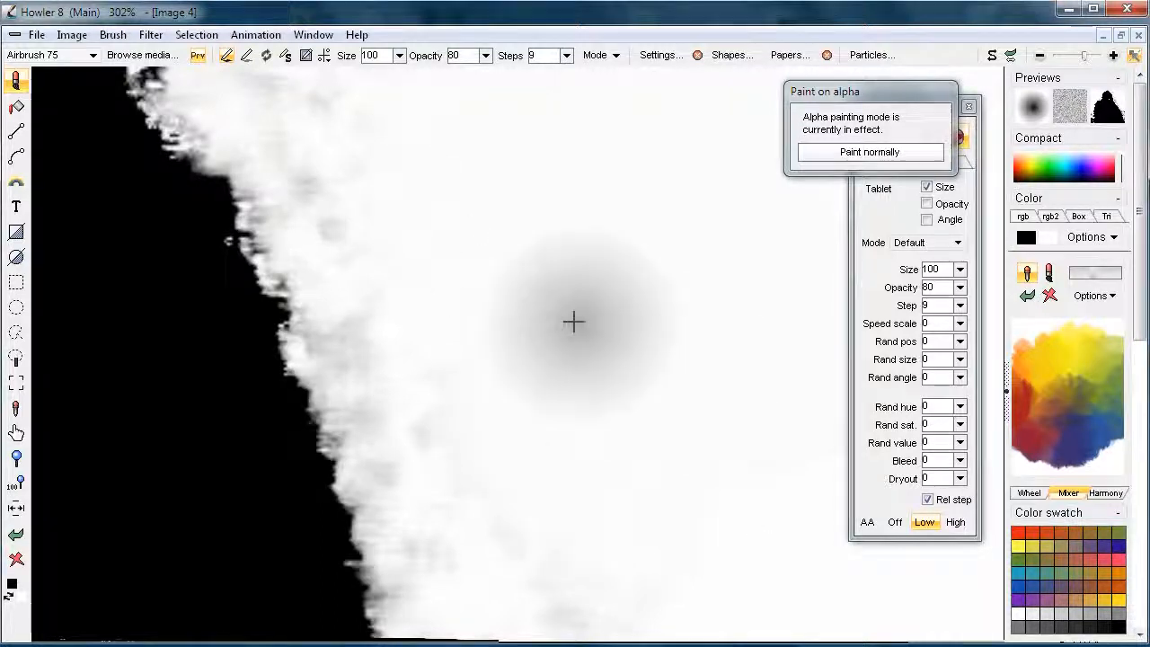
drag(570, 320, 767, 547)
mouse_move(667, 318)
mouse_down()
mouse_move(611, 257)
mouse_move(615, 284)
mouse_move(661, 260)
mouse_move(736, 176)
mouse_move(684, 173)
mouse_move(601, 465)
mouse_up()
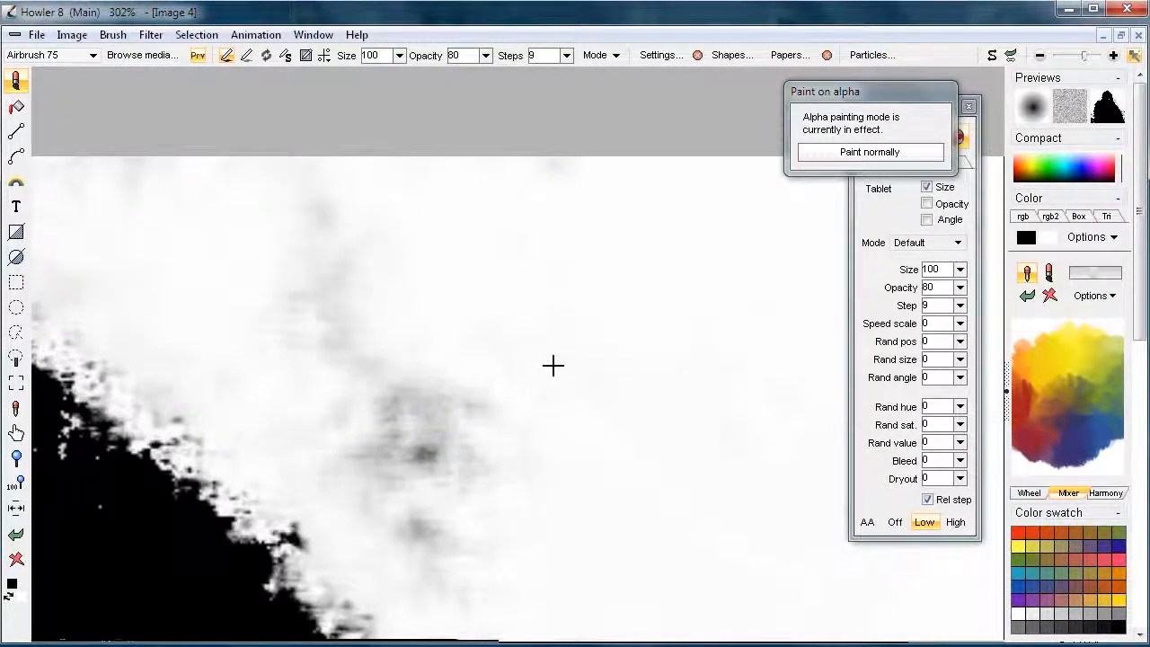
mouse_move(614, 203)
mouse_down()
mouse_move(260, 215)
mouse_move(364, 305)
mouse_move(342, 324)
mouse_move(502, 434)
mouse_up()
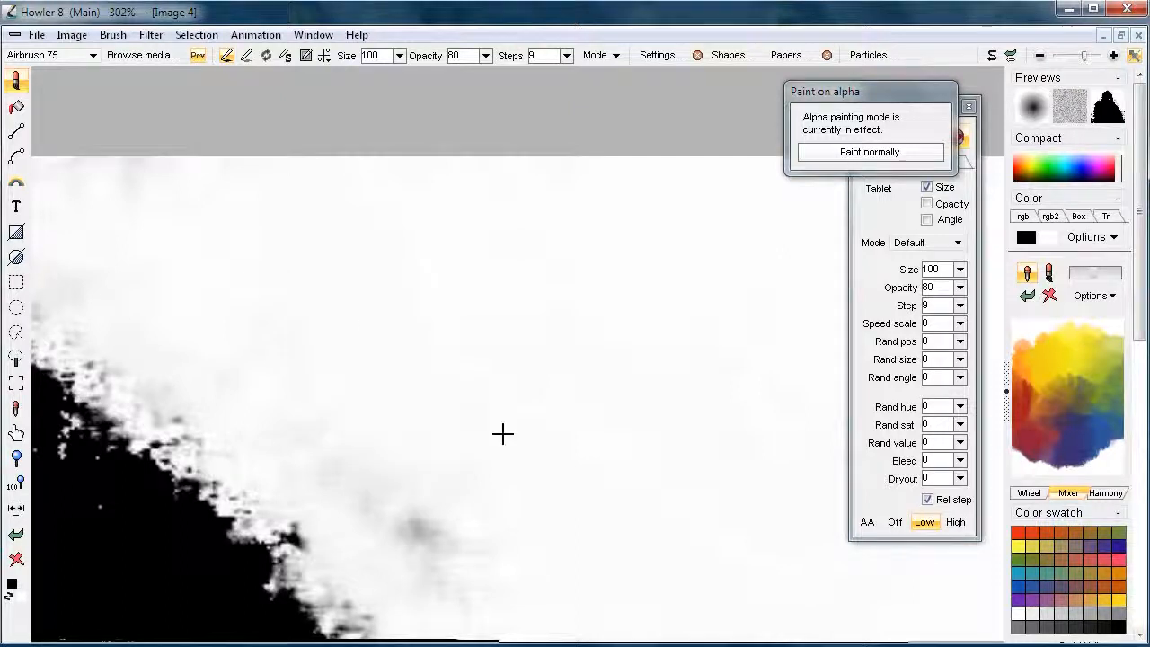
click(389, 208)
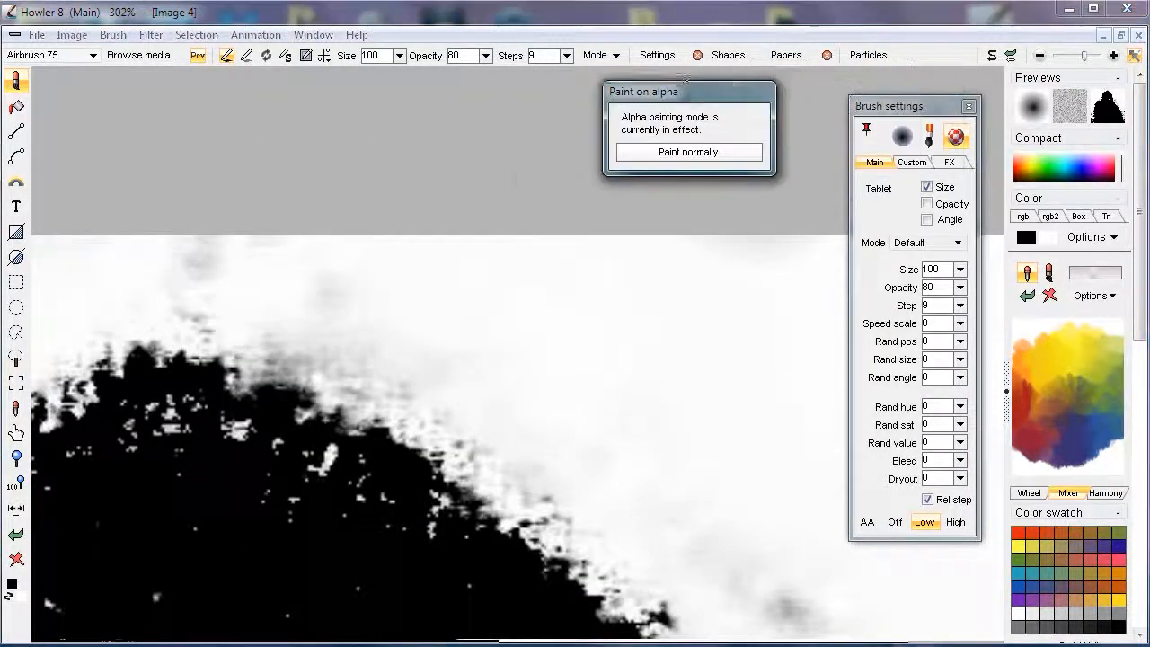
Try the brush's Modal effect with a stroke on the white alpha background, and return to normal painting
drag(934, 106, 794, 99)
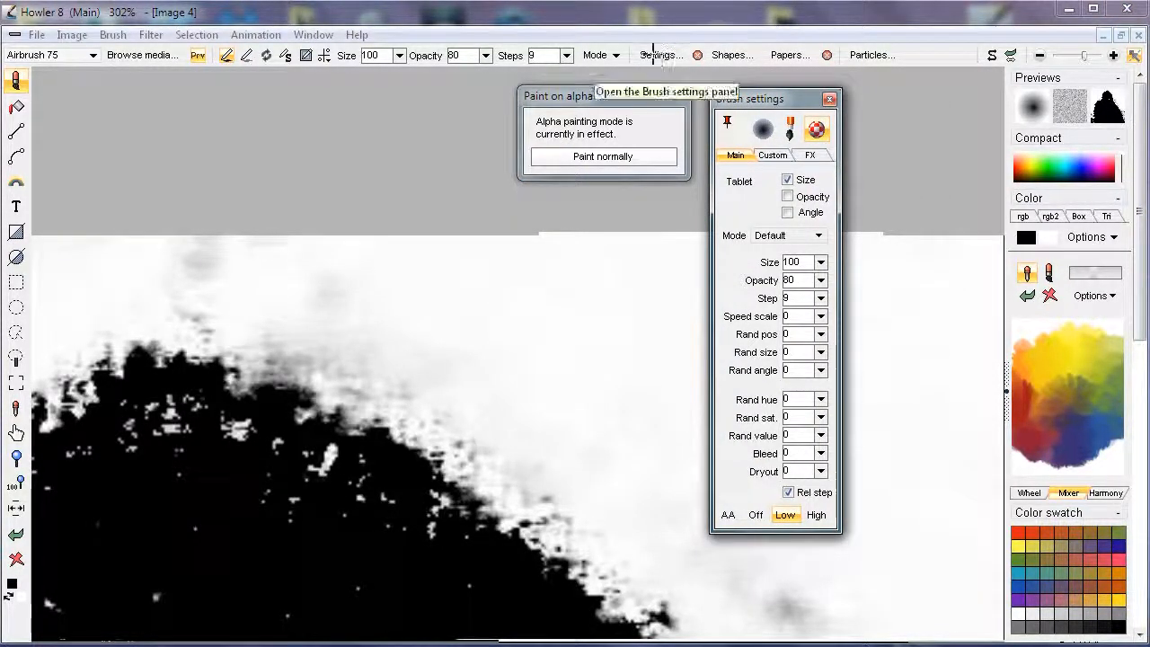
click(809, 154)
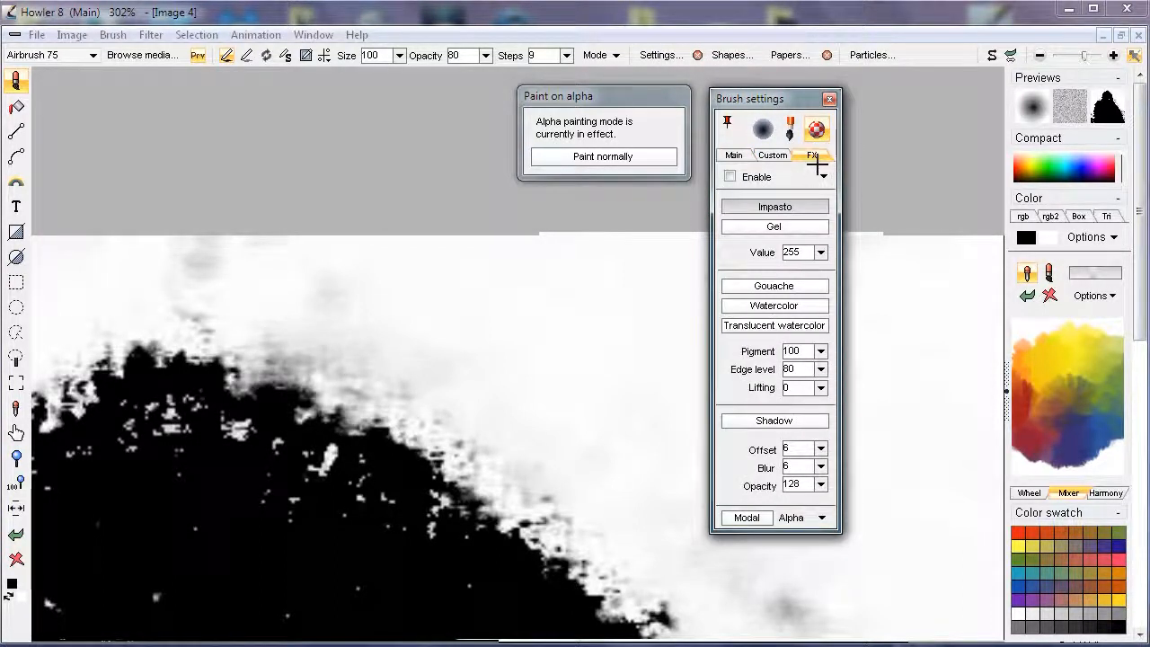
click(746, 518)
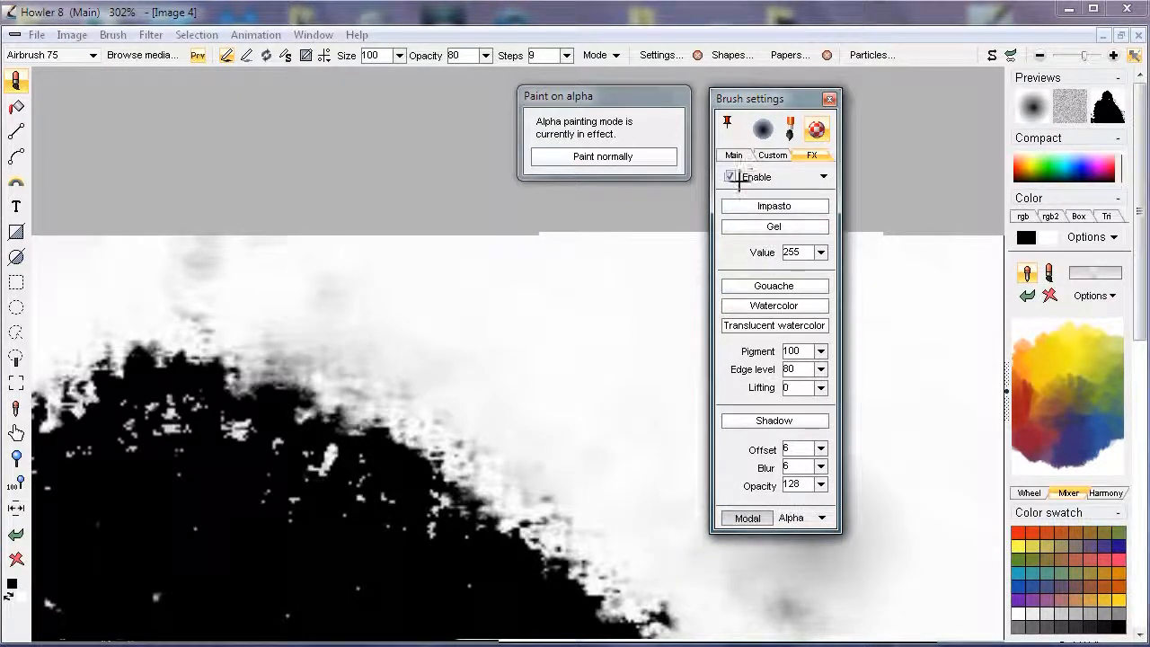
mouse_move(775, 98)
mouse_down()
mouse_move(945, 86)
mouse_move(919, 89)
mouse_up()
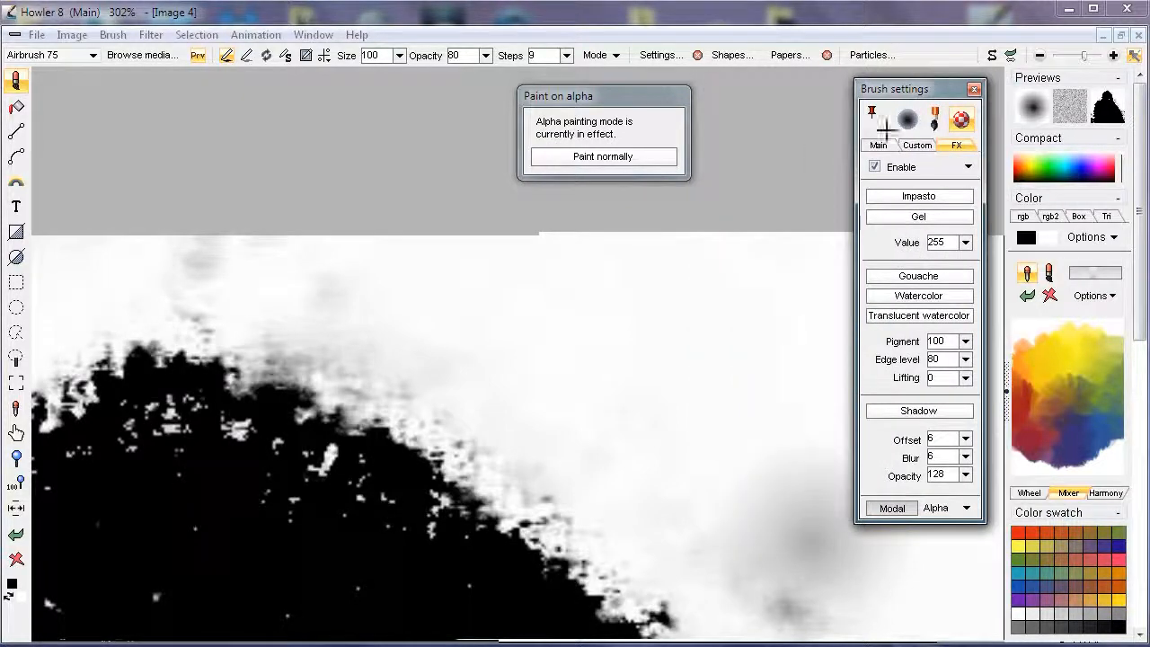
mouse_move(680, 513)
mouse_down()
mouse_move(644, 401)
mouse_move(612, 380)
mouse_move(679, 413)
mouse_move(607, 370)
mouse_move(646, 412)
mouse_move(635, 351)
mouse_move(714, 405)
mouse_up()
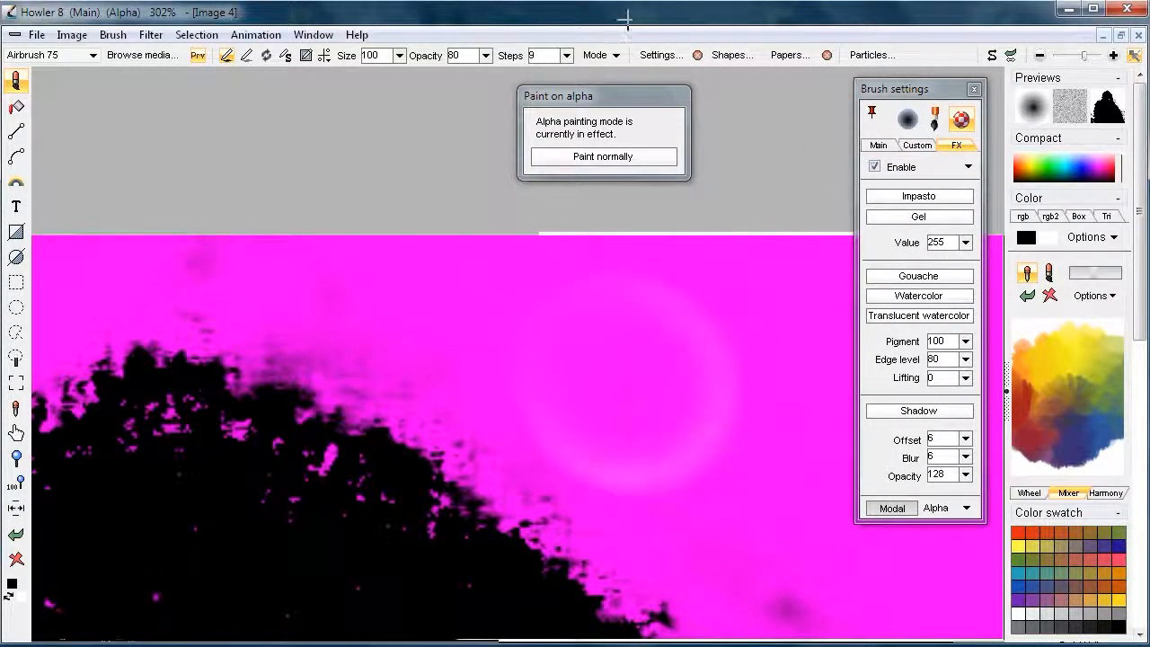
click(567, 156)
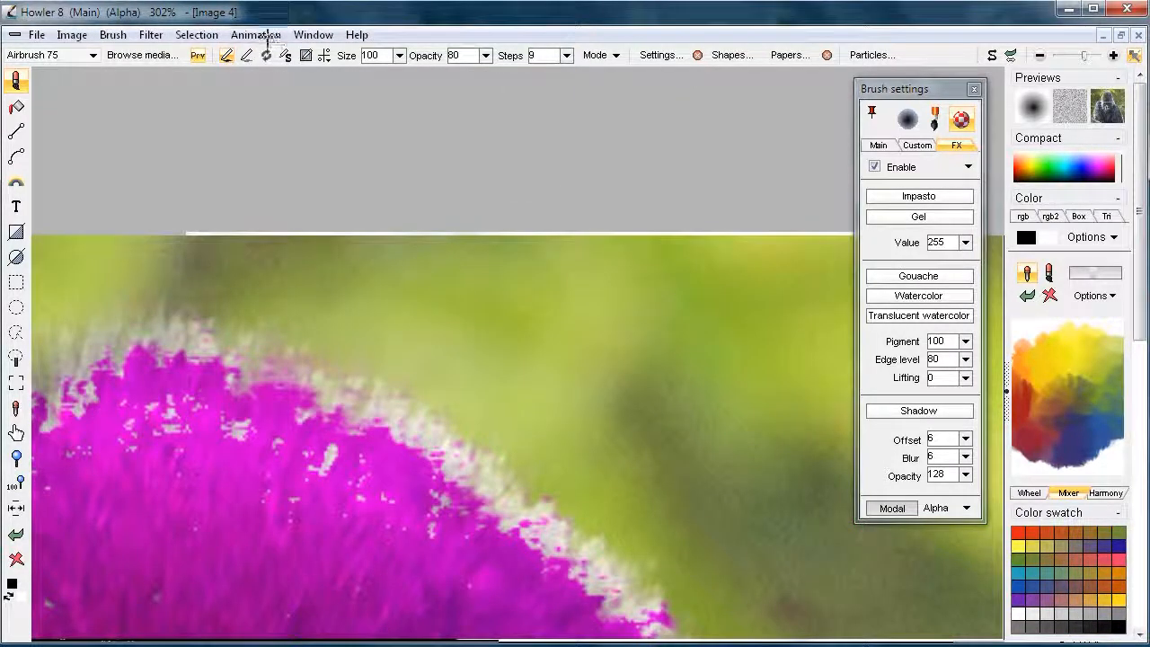
Turn alpha painting mode back on, try another effect stroke on the background, and disable the brush effect
click(261, 36)
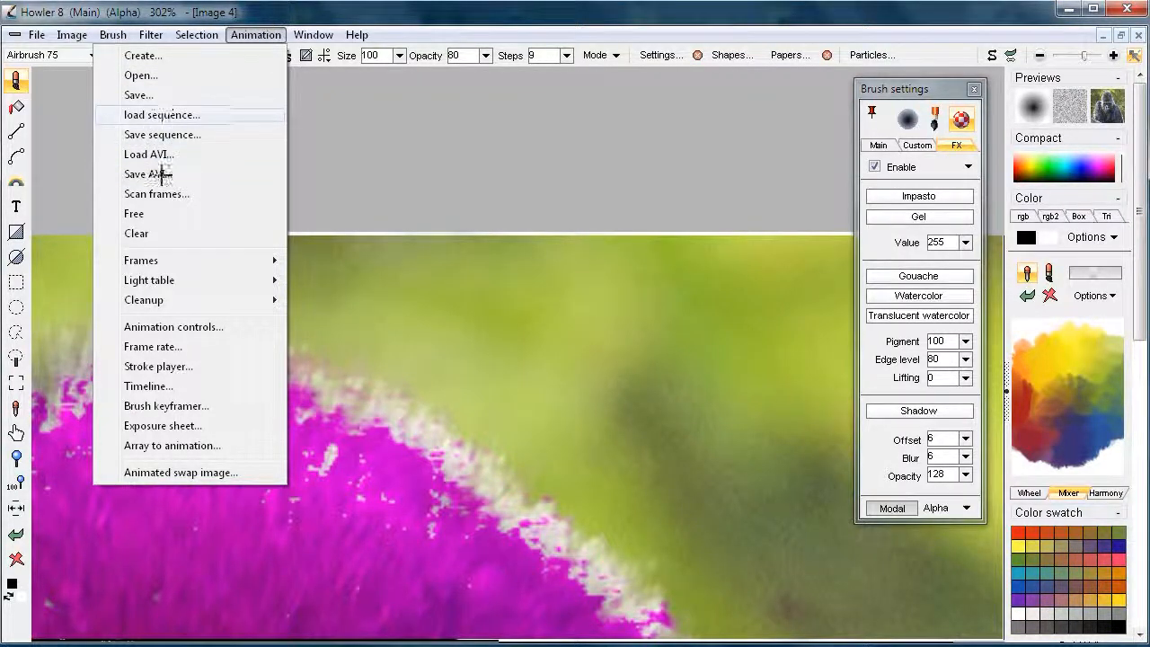
mouse_move(197, 34)
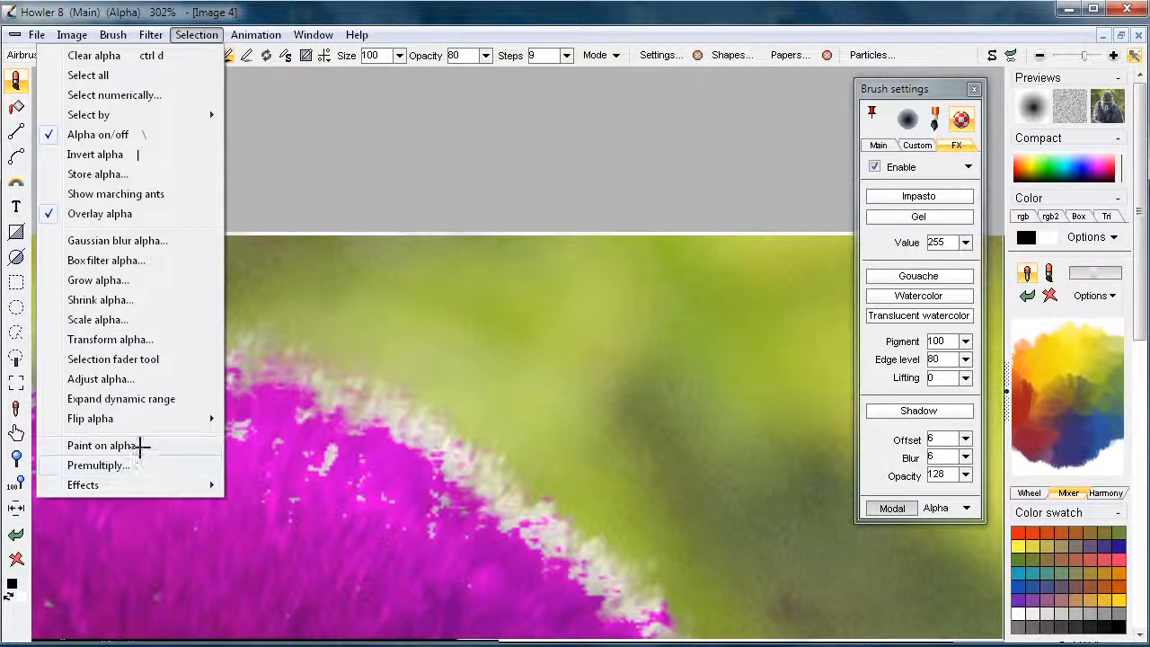
click(135, 445)
mouse_move(683, 365)
mouse_down()
mouse_move(688, 80)
mouse_move(698, 91)
mouse_up()
drag(663, 334, 692, 329)
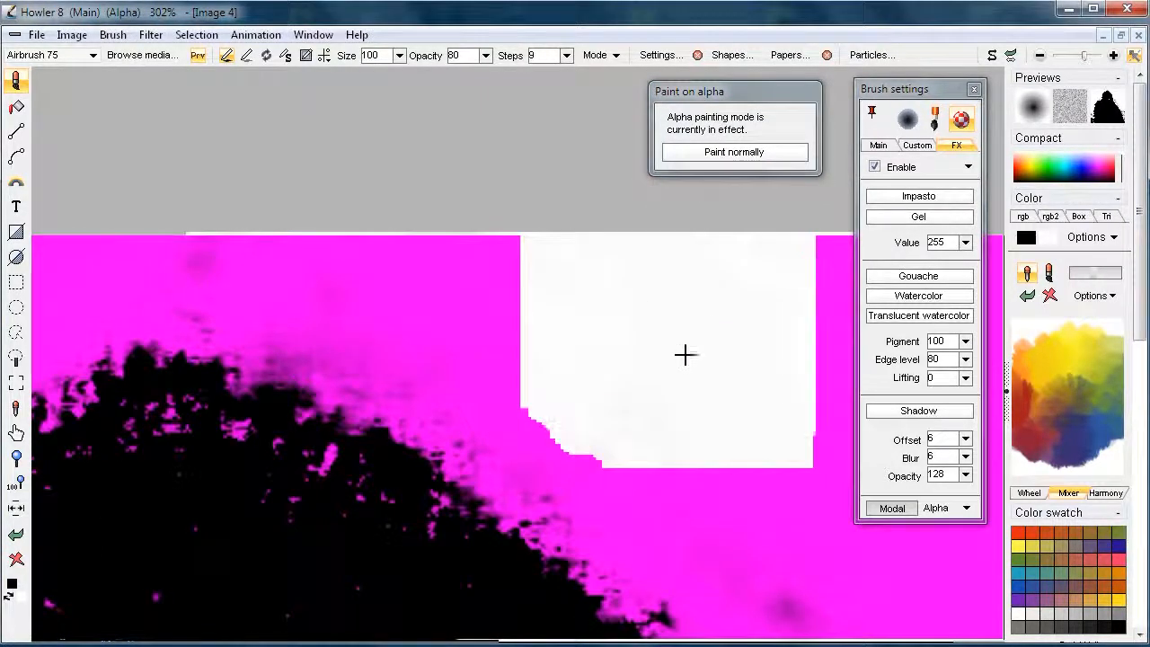
click(876, 167)
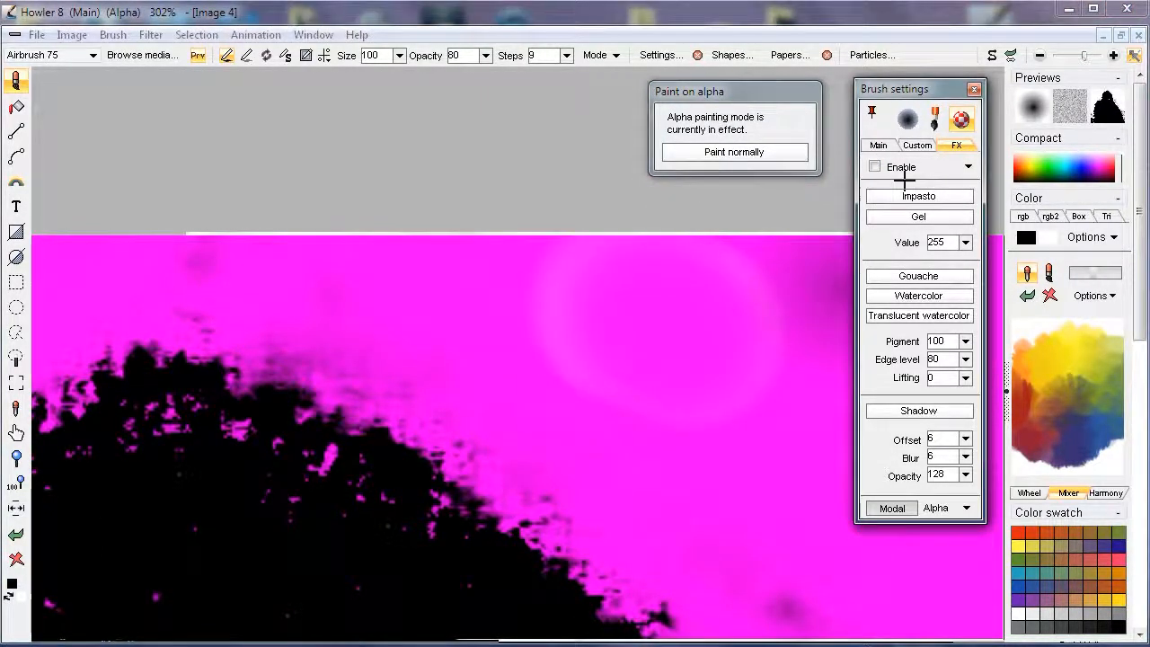
click(974, 89)
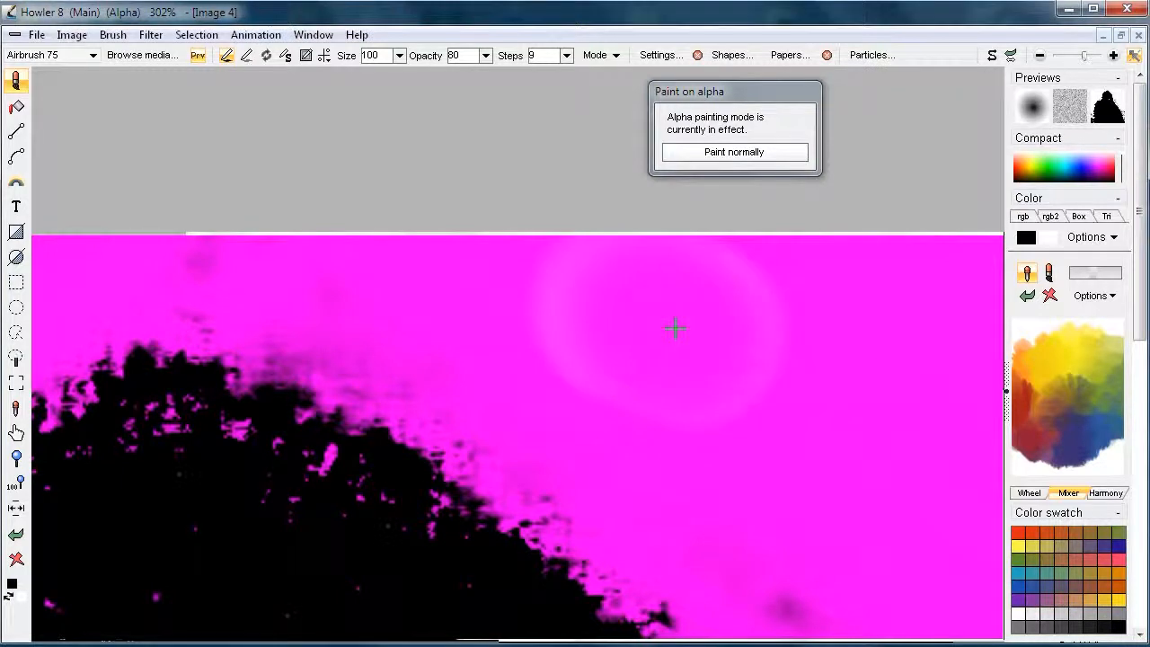
Restart alpha painting mode, move its notice window clear of the mask, and airbrush the background beside the head
click(732, 155)
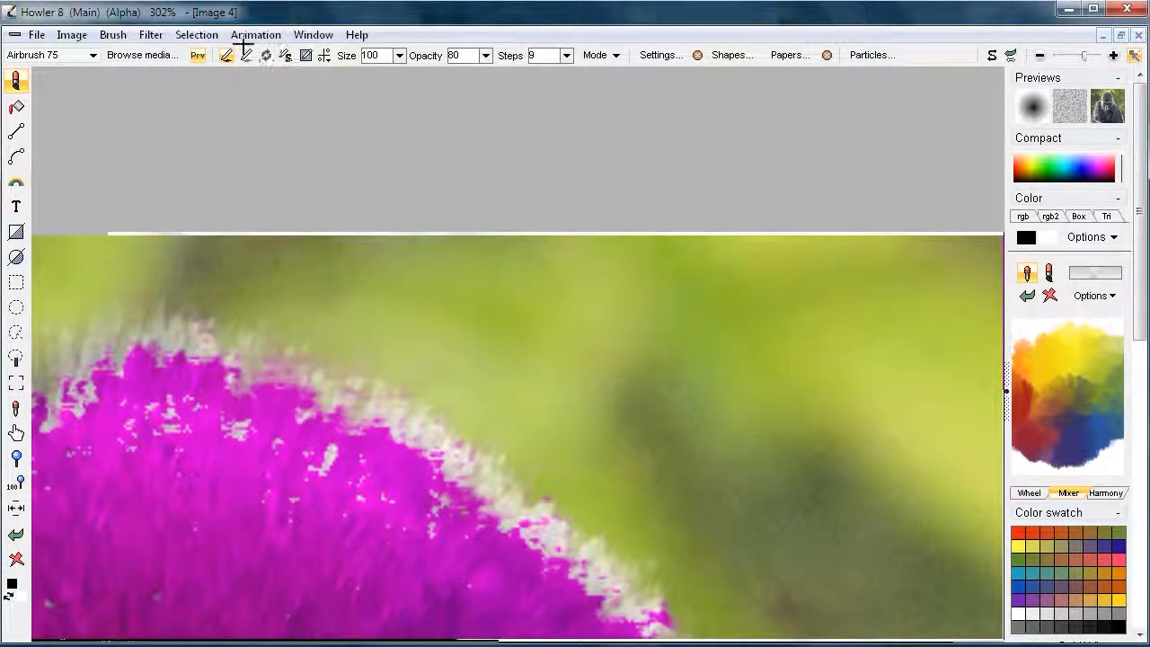
click(195, 34)
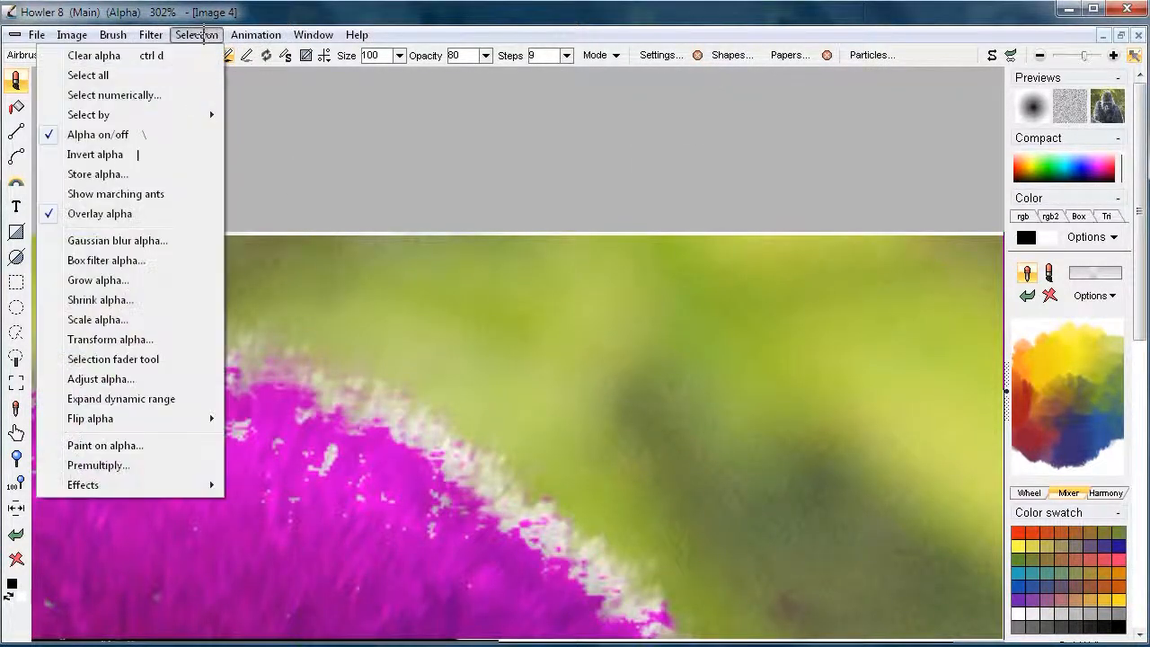
click(106, 445)
drag(740, 365, 850, 91)
mouse_move(790, 269)
mouse_down()
mouse_move(662, 284)
mouse_move(829, 355)
mouse_move(674, 284)
mouse_move(685, 362)
mouse_move(587, 280)
mouse_up()
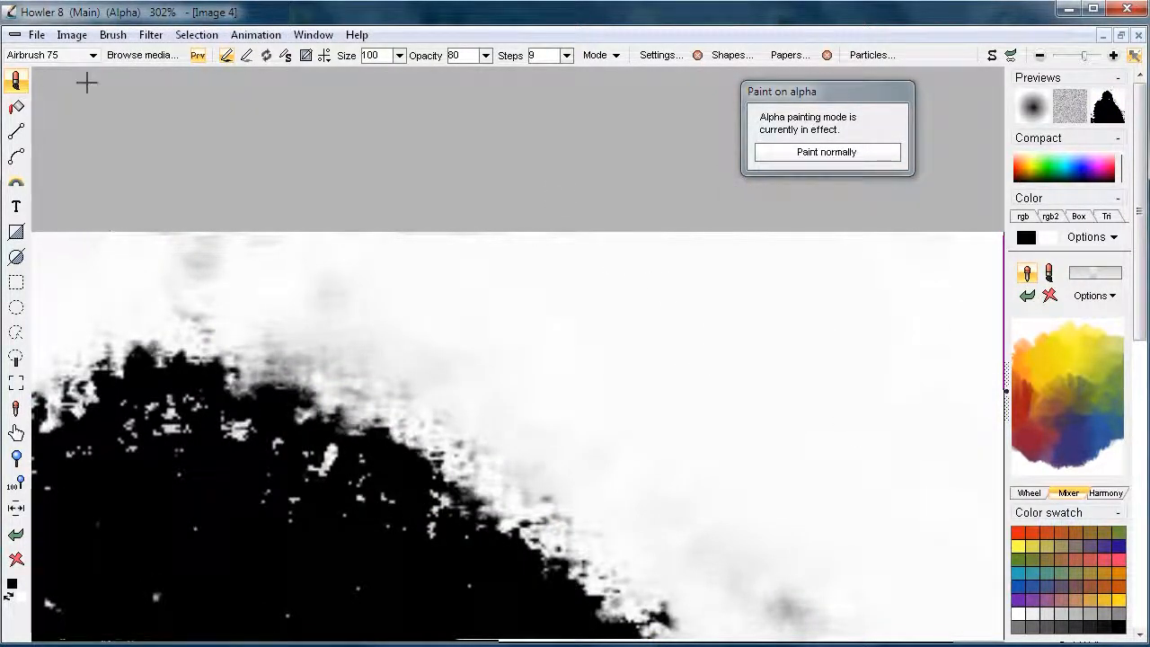
Change the brush to the Large preset of the Simple group
click(36, 55)
mouse_move(180, 70)
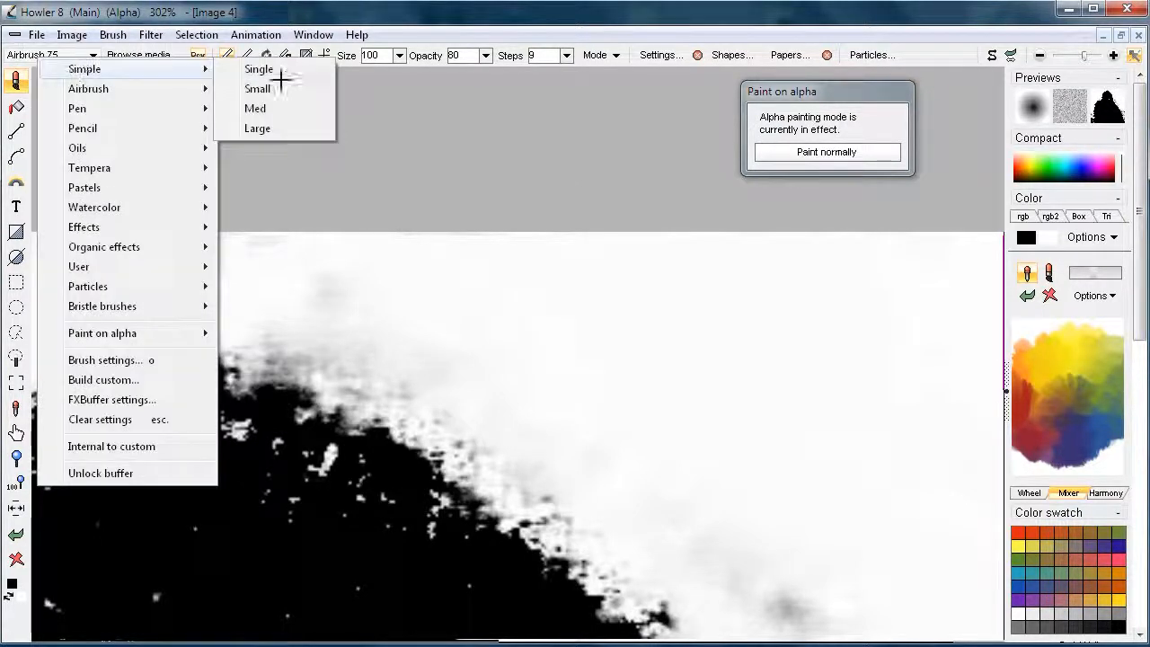
click(290, 125)
Paint over the gray smudges in the white background above and beside the top of the gorilla's head
scroll(601, 285, left, 5)
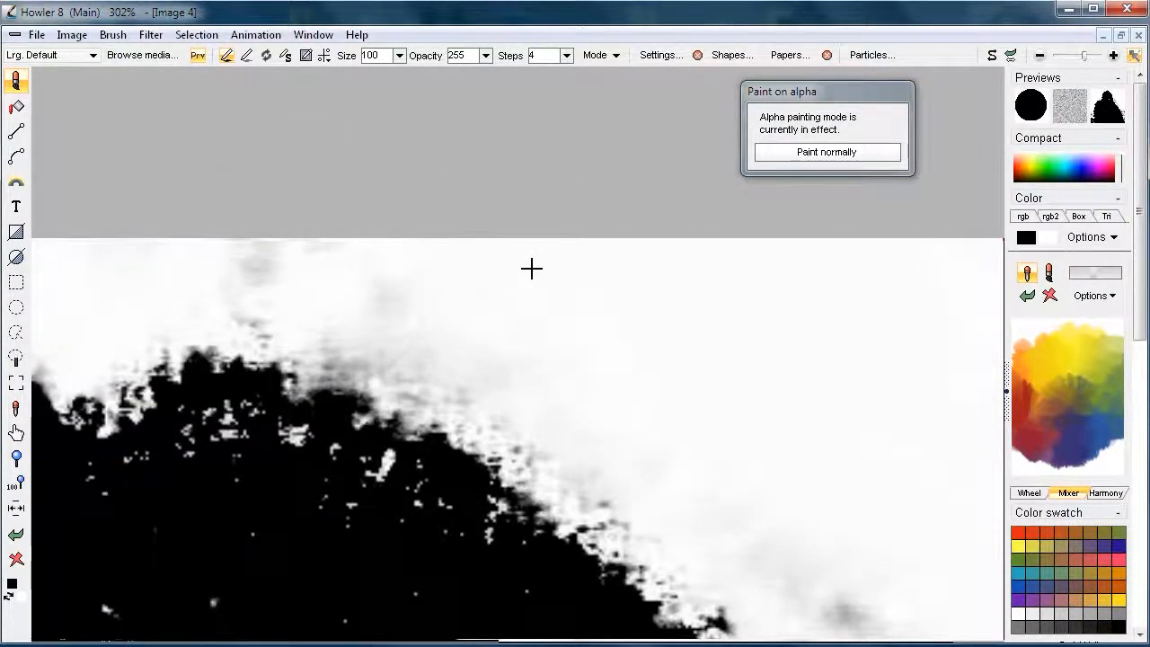
mouse_move(466, 270)
mouse_down()
mouse_move(505, 255)
mouse_move(328, 299)
mouse_move(365, 325)
mouse_move(407, 305)
mouse_move(269, 410)
mouse_move(218, 333)
mouse_up()
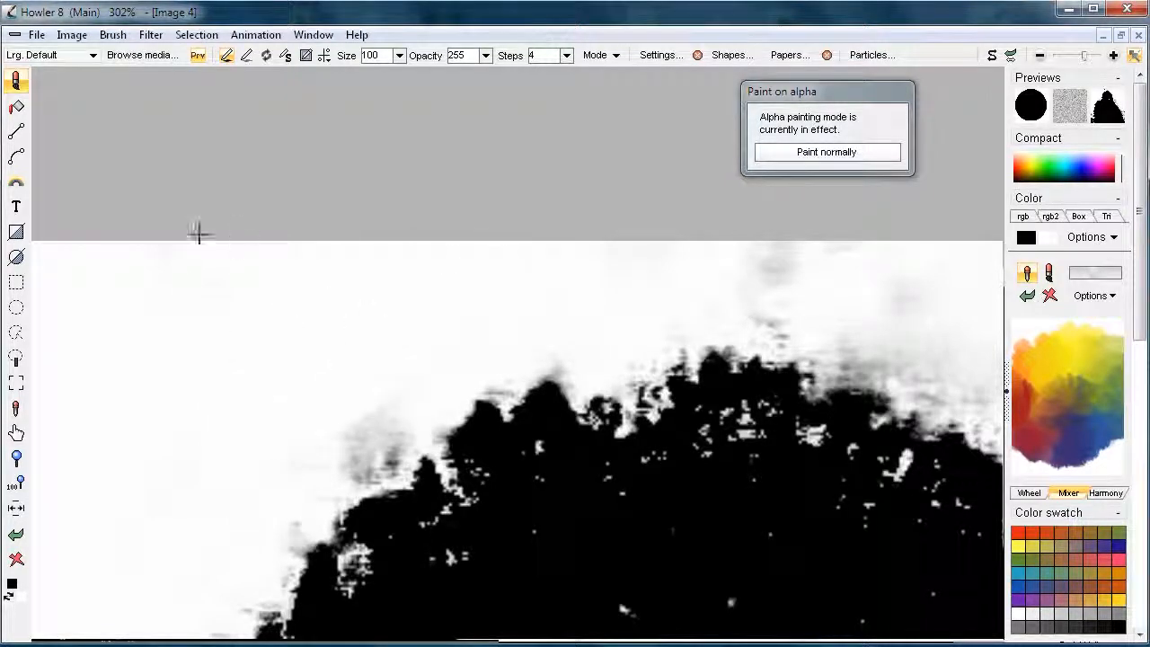
mouse_move(650, 273)
mouse_down()
mouse_move(796, 254)
mouse_move(918, 311)
mouse_move(935, 256)
mouse_move(948, 270)
mouse_move(865, 280)
mouse_move(353, 236)
mouse_up()
mouse_move(557, 331)
mouse_down()
mouse_move(789, 463)
mouse_move(830, 513)
mouse_move(647, 413)
mouse_move(542, 378)
mouse_move(665, 471)
mouse_move(793, 511)
mouse_move(906, 579)
mouse_up()
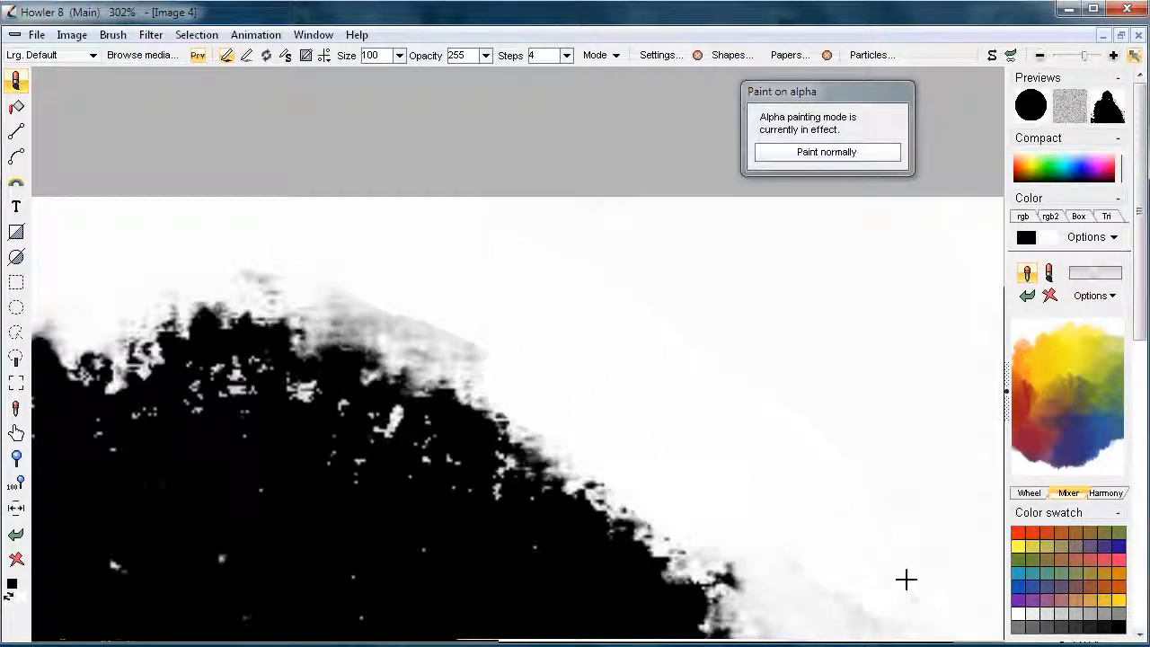
mouse_move(547, 372)
mouse_down()
mouse_move(383, 274)
mouse_move(219, 231)
mouse_move(291, 246)
mouse_move(701, 226)
mouse_up()
mouse_move(408, 261)
mouse_down()
mouse_move(336, 303)
mouse_move(303, 377)
mouse_move(473, 226)
mouse_move(410, 246)
mouse_move(431, 206)
mouse_move(425, 244)
mouse_move(509, 235)
mouse_up()
Undo the last brush strokes and paint away the gray smudge along the upper-left edge of the head
key(ctrl+z)
key(ctrl+z)
key(ctrl+z)
key(ctrl+z)
key(ctrl+z)
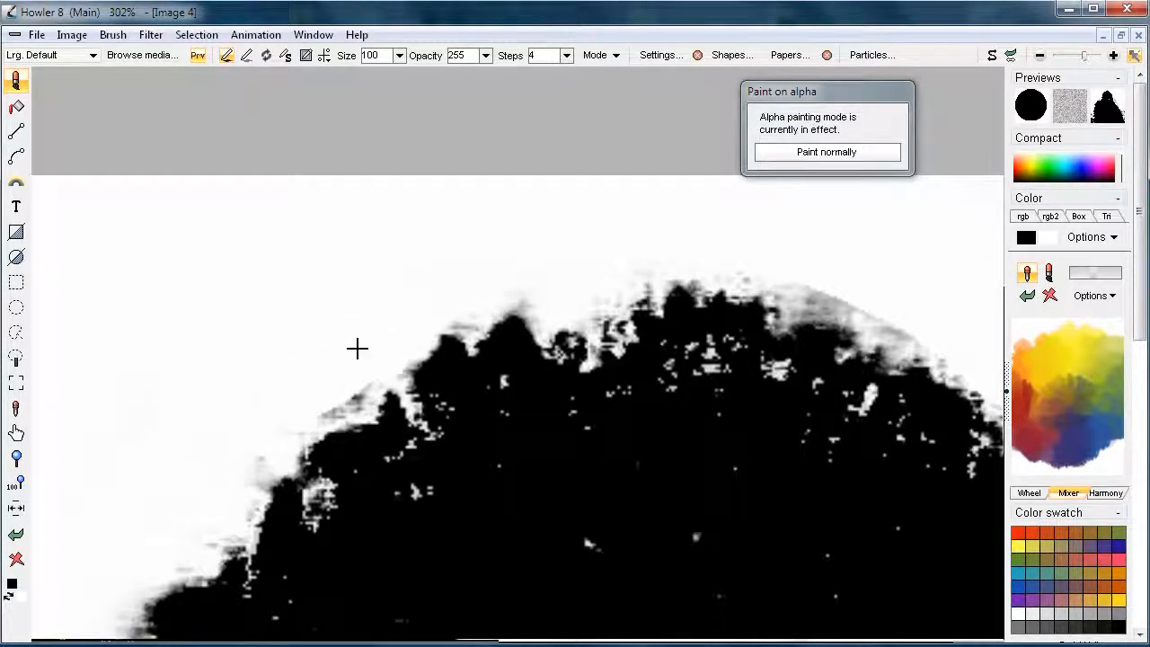
drag(379, 311, 308, 375)
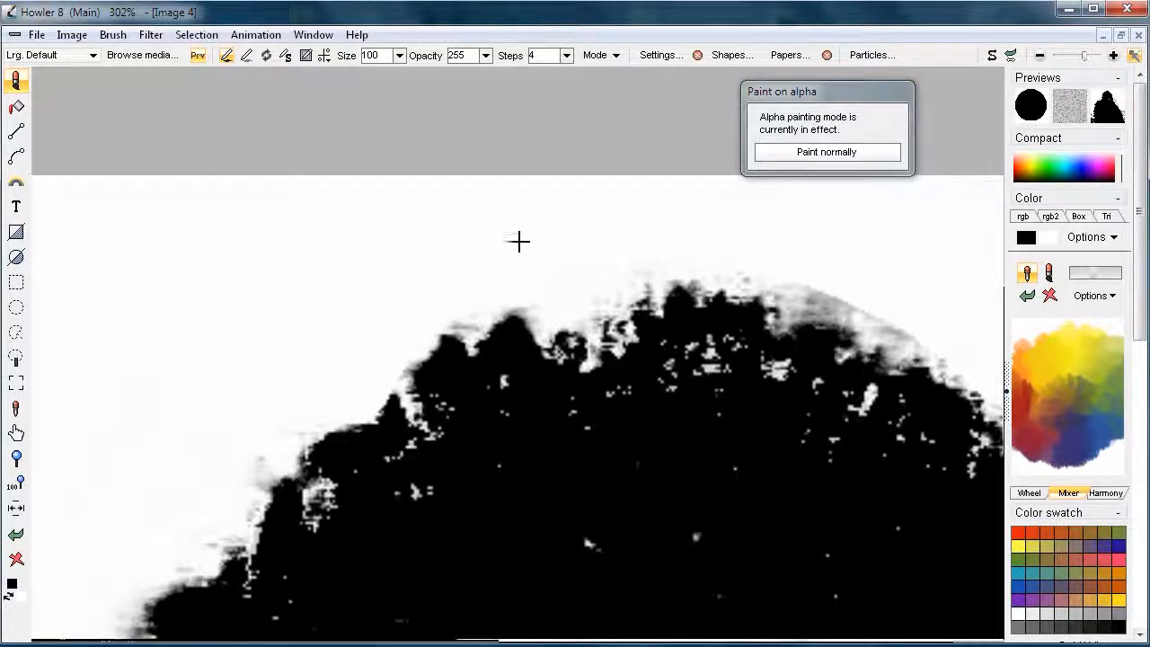
Paint the background clean down the left side of the head, following close to the furry outline
scroll(264, 392, up, 2)
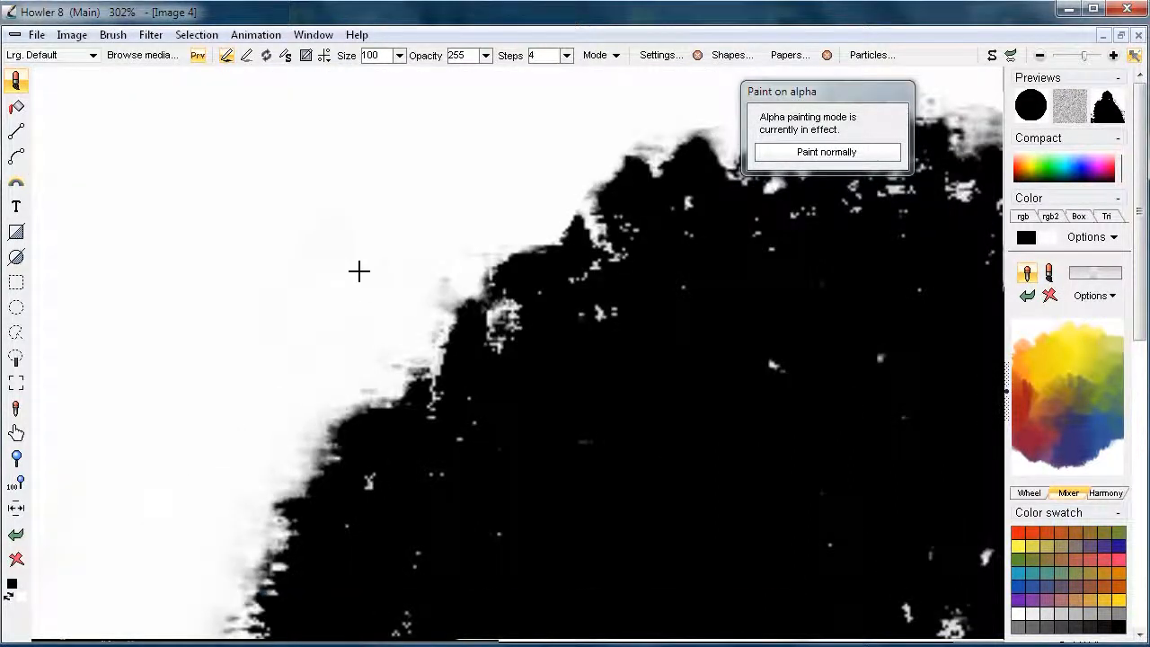
scroll(386, 270, up, 2)
mouse_move(386, 206)
mouse_down()
mouse_move(373, 217)
mouse_move(413, 176)
mouse_up()
mouse_move(315, 299)
mouse_down()
mouse_move(283, 324)
mouse_move(308, 293)
mouse_up()
drag(275, 329, 475, 129)
drag(390, 213, 353, 259)
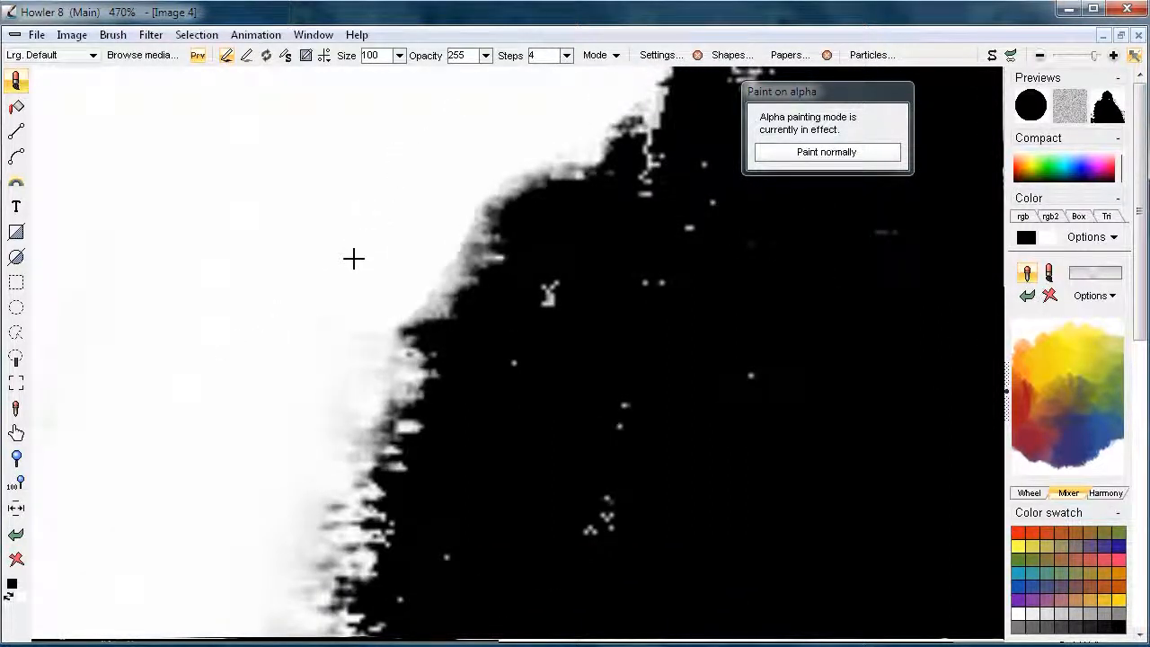
mouse_move(301, 371)
mouse_down()
mouse_move(267, 480)
mouse_move(259, 472)
mouse_move(323, 369)
mouse_move(400, 171)
mouse_move(373, 267)
mouse_move(328, 356)
mouse_move(310, 535)
mouse_move(348, 384)
mouse_up()
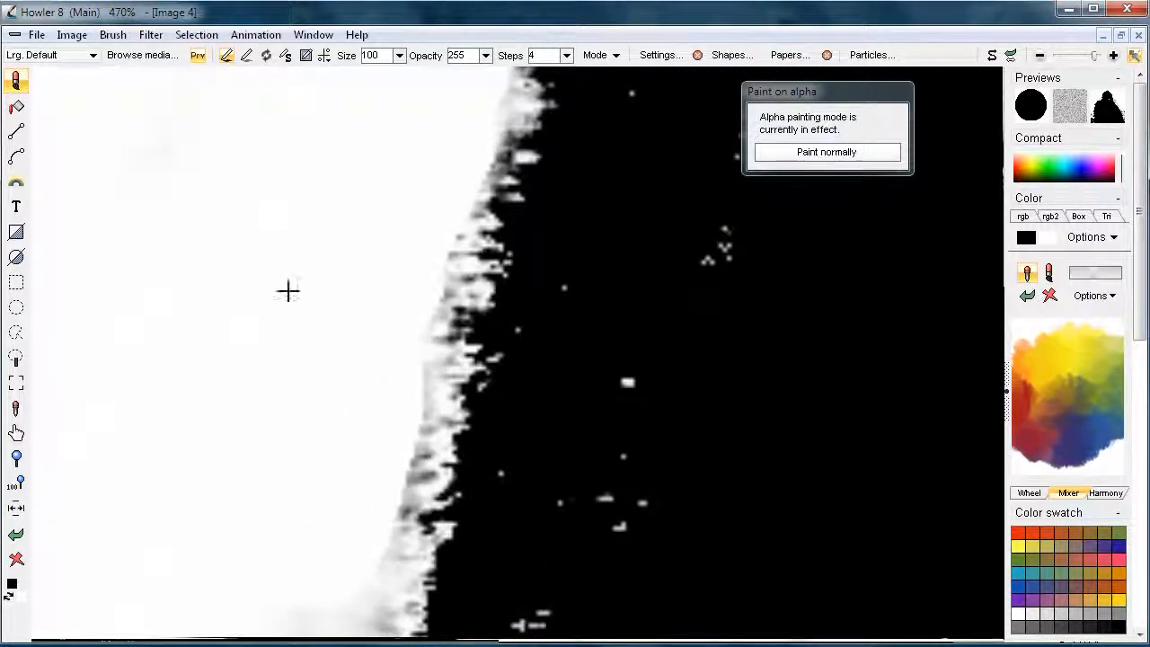
drag(116, 292, 395, 123)
Paint over the gray speckles in the notch between head and shoulder and along the left shoulder's outline
scroll(607, 313, down, 5)
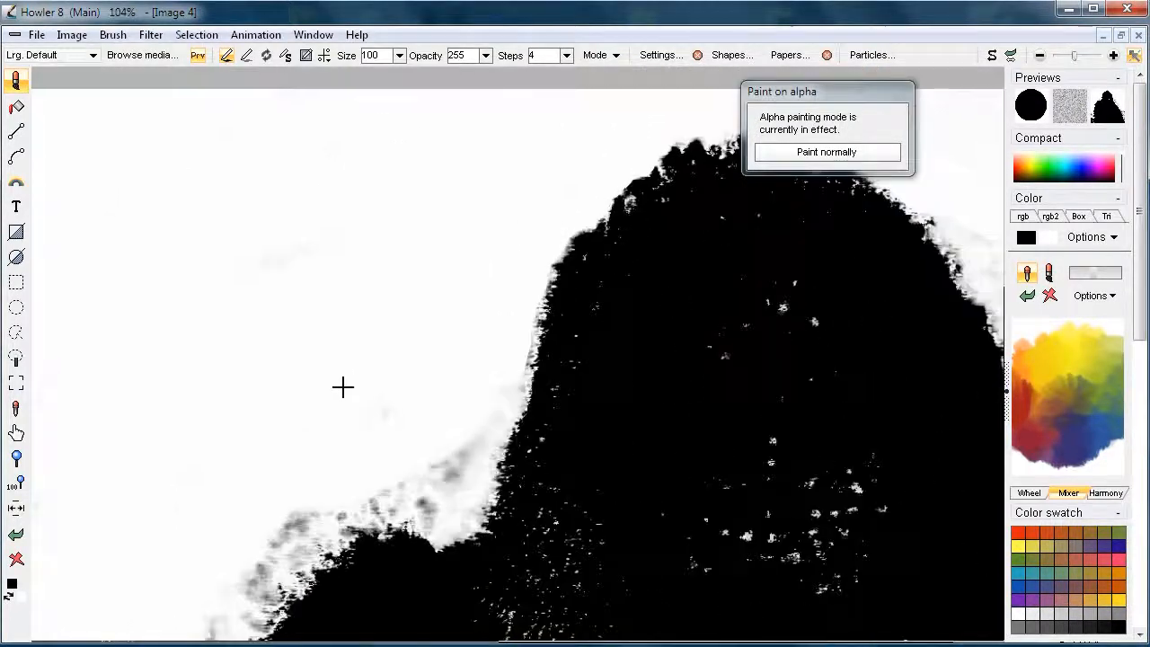
drag(455, 448, 493, 377)
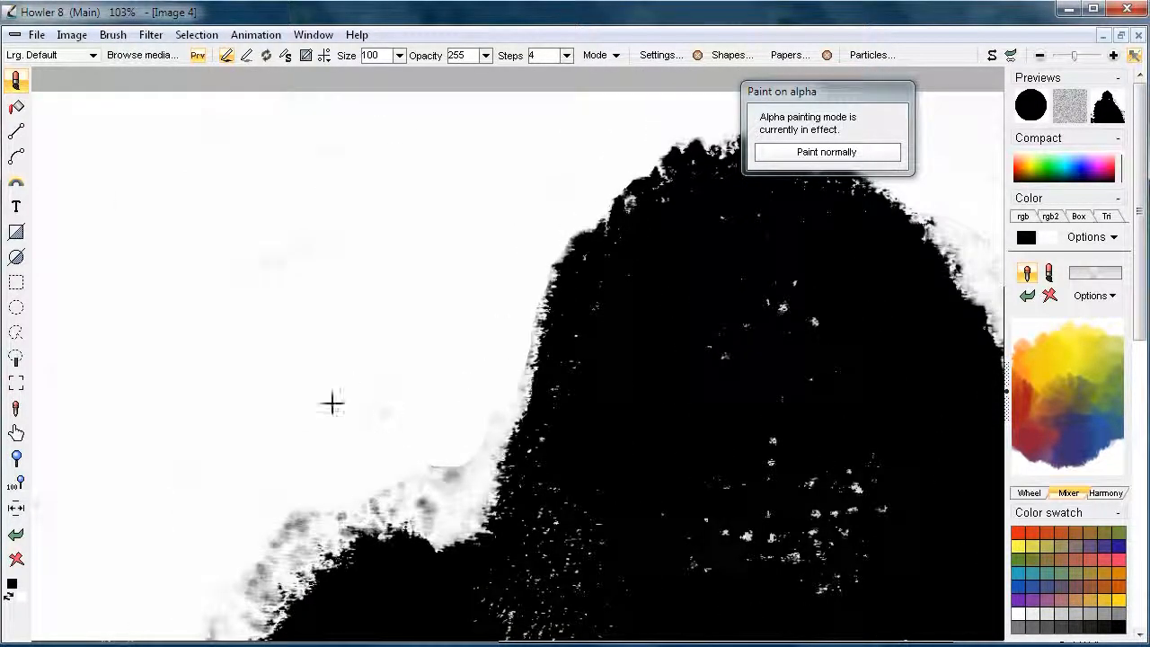
drag(442, 481, 463, 464)
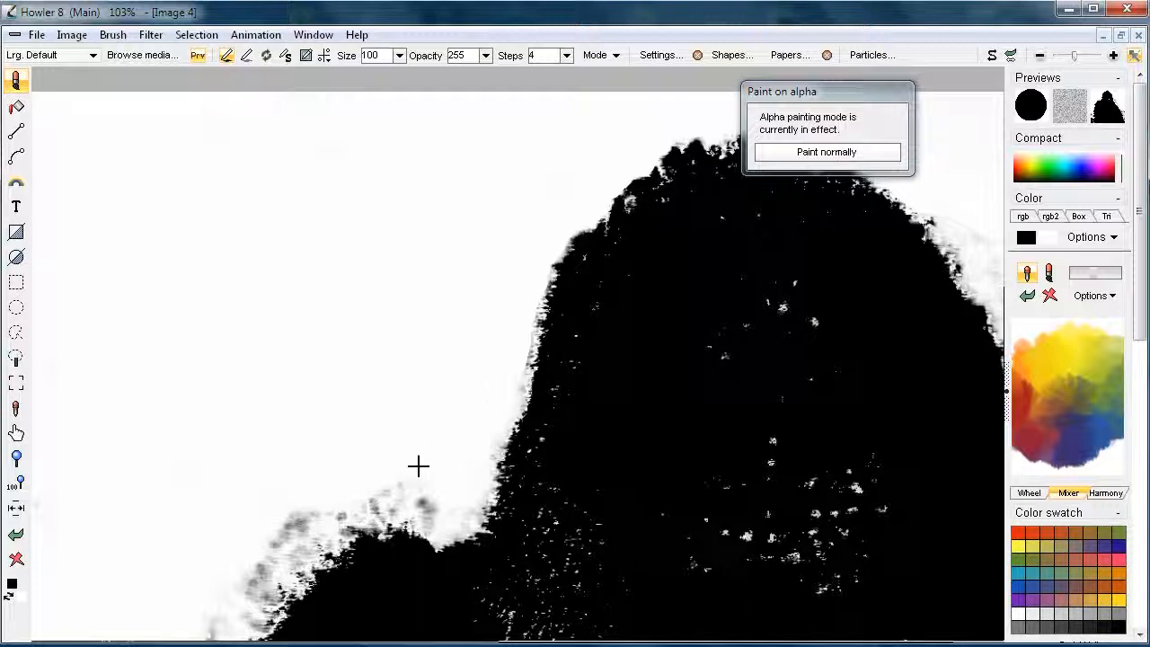
mouse_move(320, 503)
mouse_down()
mouse_move(290, 526)
mouse_move(407, 490)
mouse_move(410, 310)
mouse_move(428, 224)
mouse_up()
mouse_move(398, 288)
mouse_down()
mouse_move(374, 326)
mouse_move(406, 292)
mouse_move(376, 323)
mouse_move(440, 299)
mouse_move(401, 320)
mouse_move(300, 400)
mouse_up()
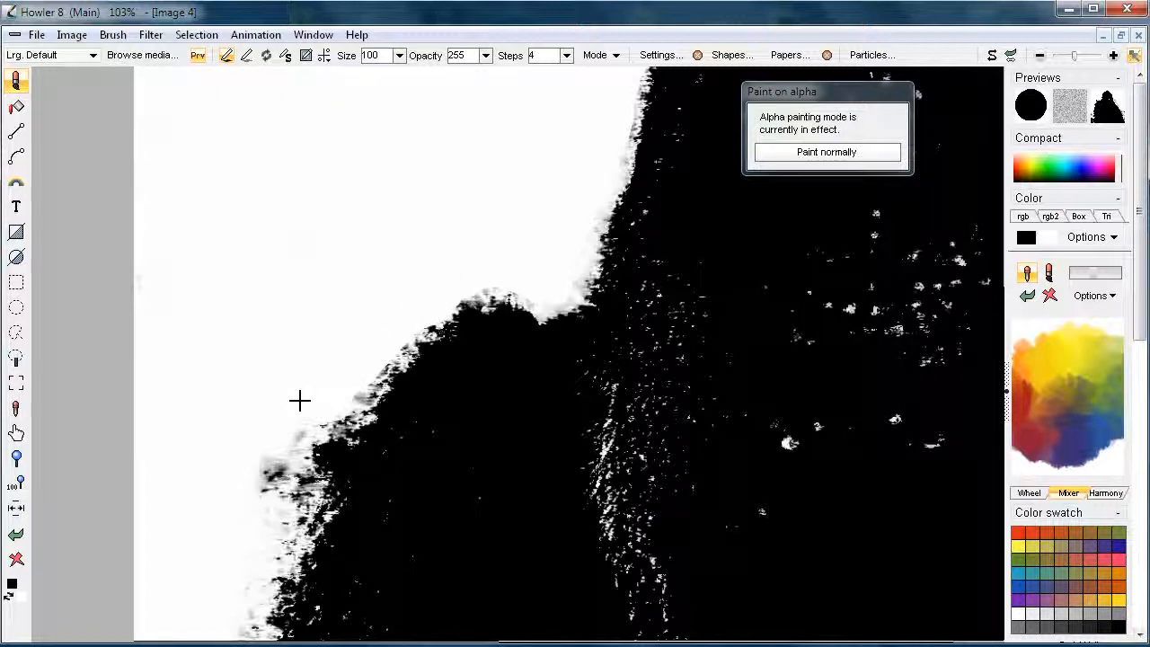
drag(364, 381, 295, 453)
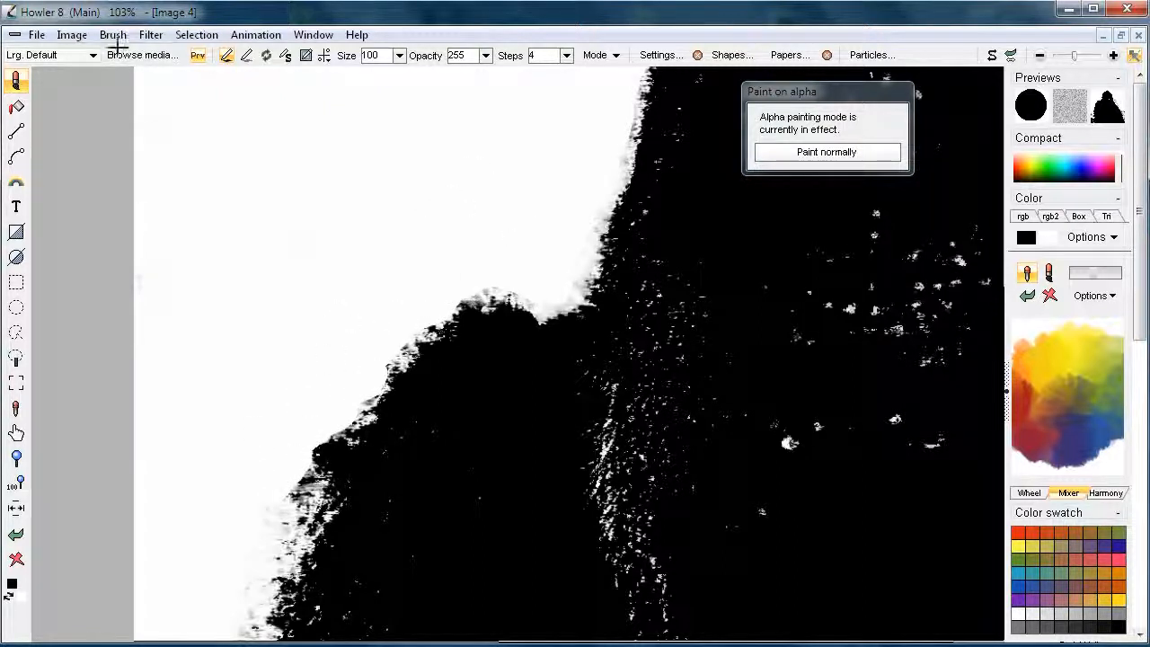
Store a copy of the cleaned black-and-white mask as an image and return to normal painting
click(77, 36)
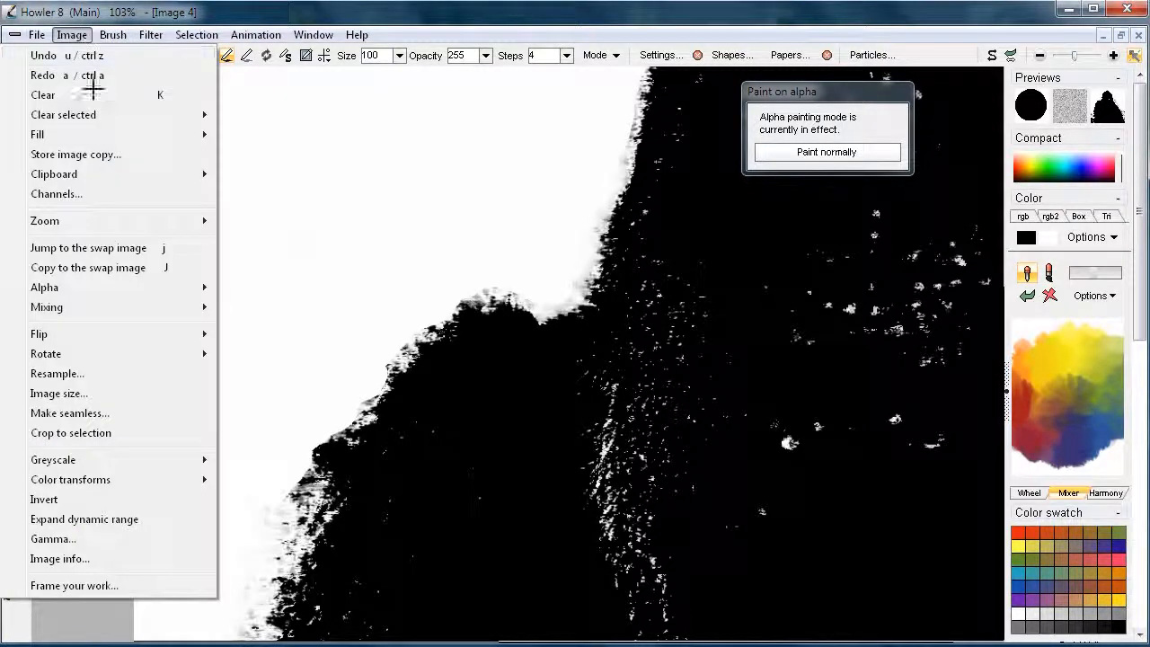
click(108, 154)
drag(135, 76, 140, 125)
click(816, 150)
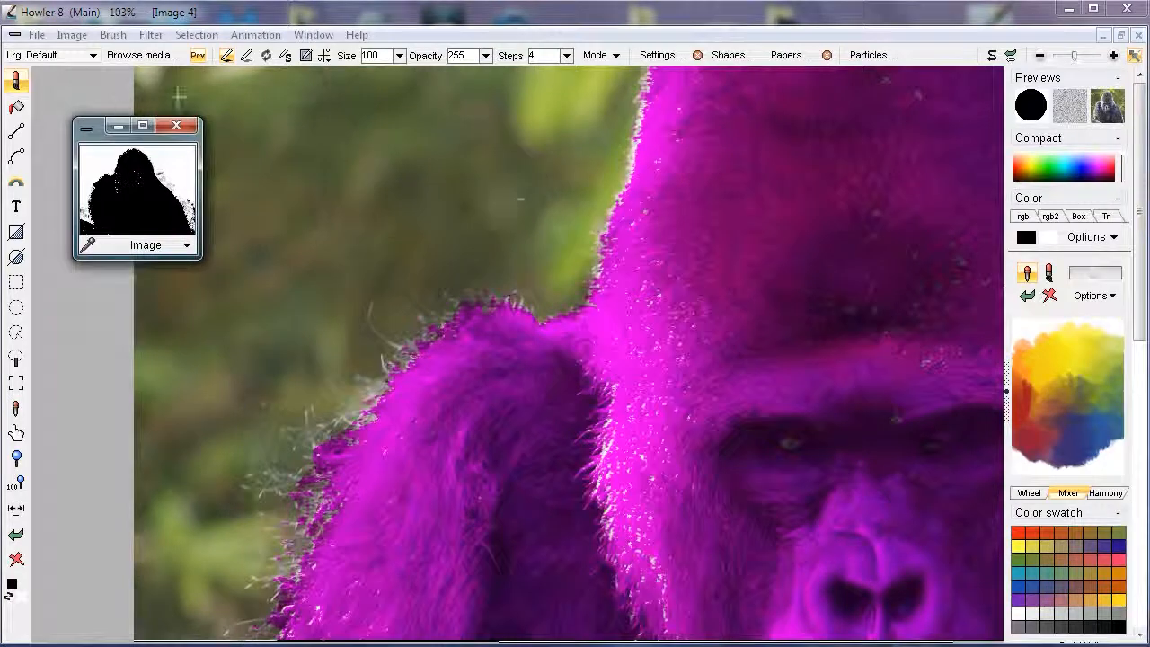
Clear the alpha, bring the stored mask copy into the main image, and view the whole silhouette
click(191, 36)
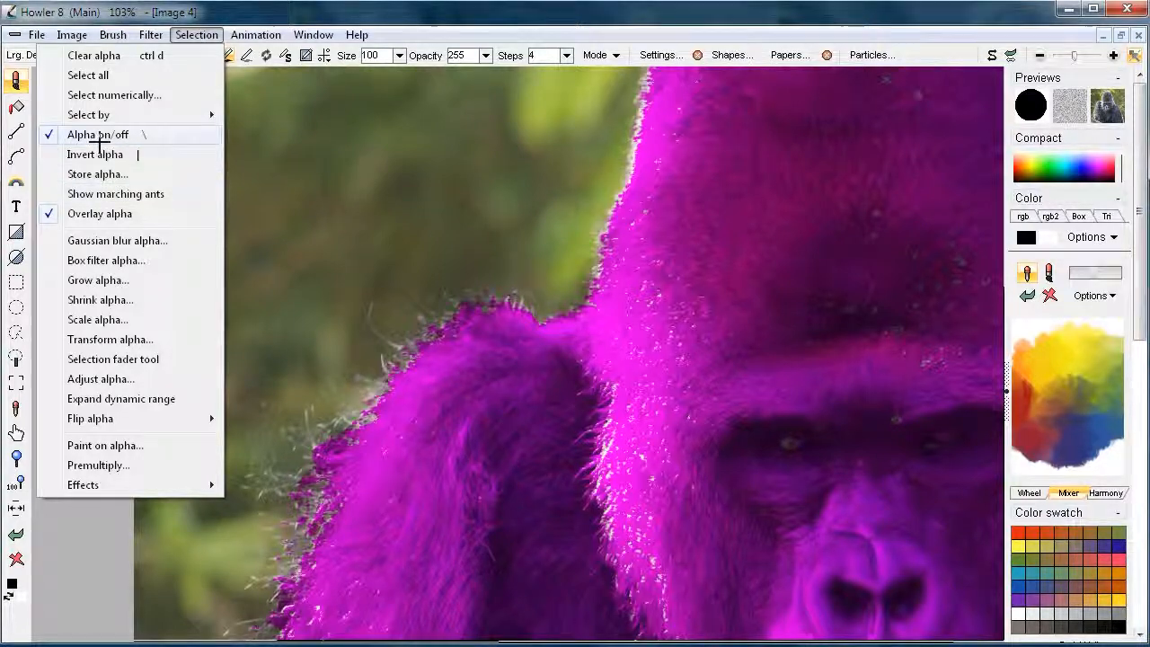
click(116, 55)
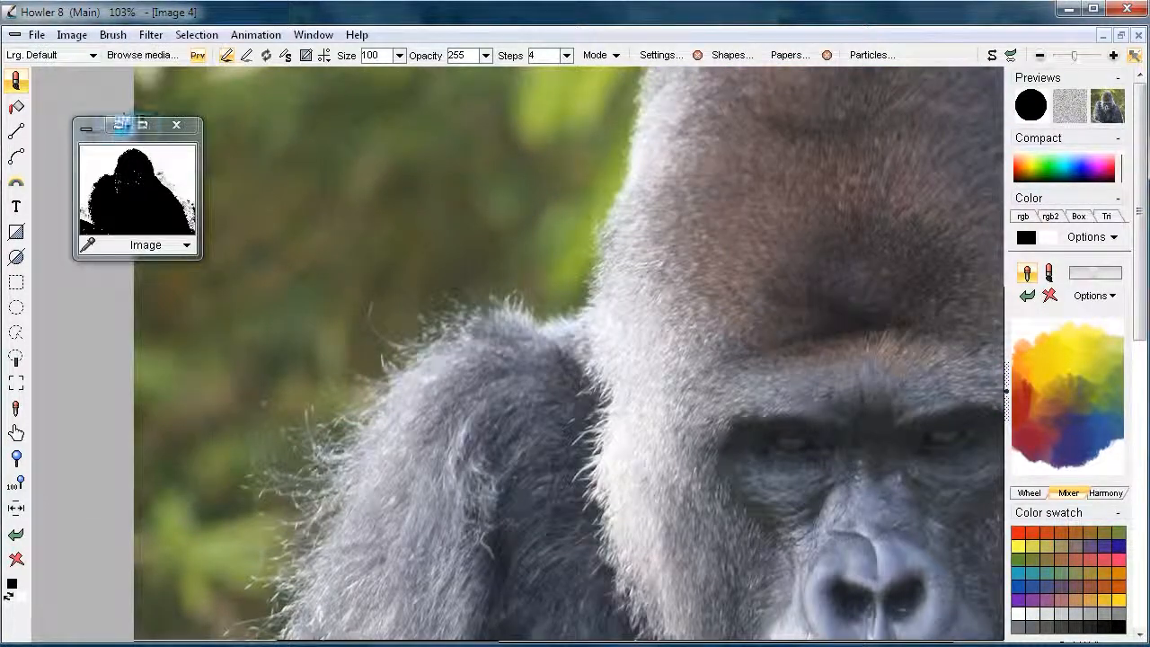
click(98, 133)
click(140, 187)
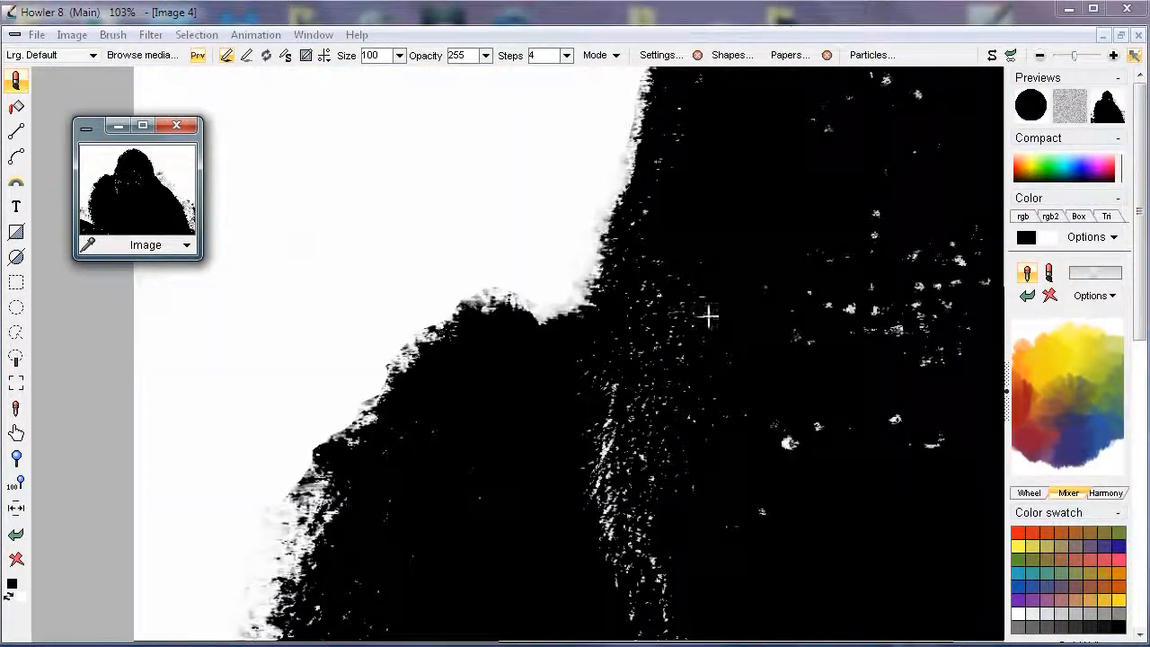
scroll(808, 359, down, 4)
scroll(584, 360, up, 3)
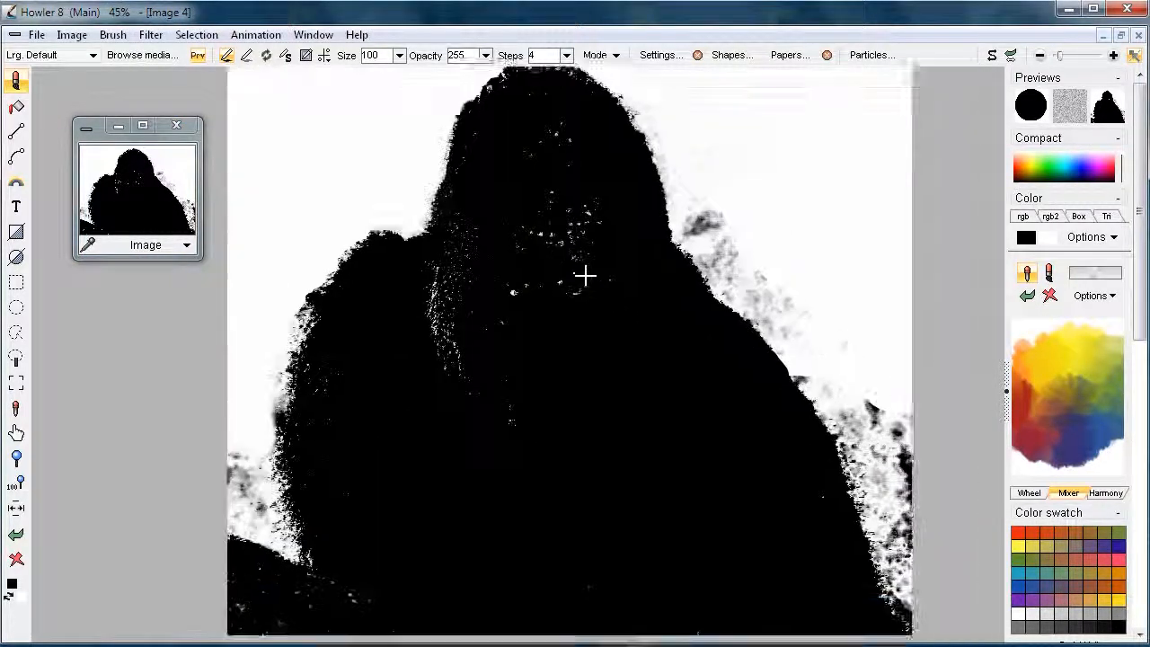
scroll(622, 294, down, 1)
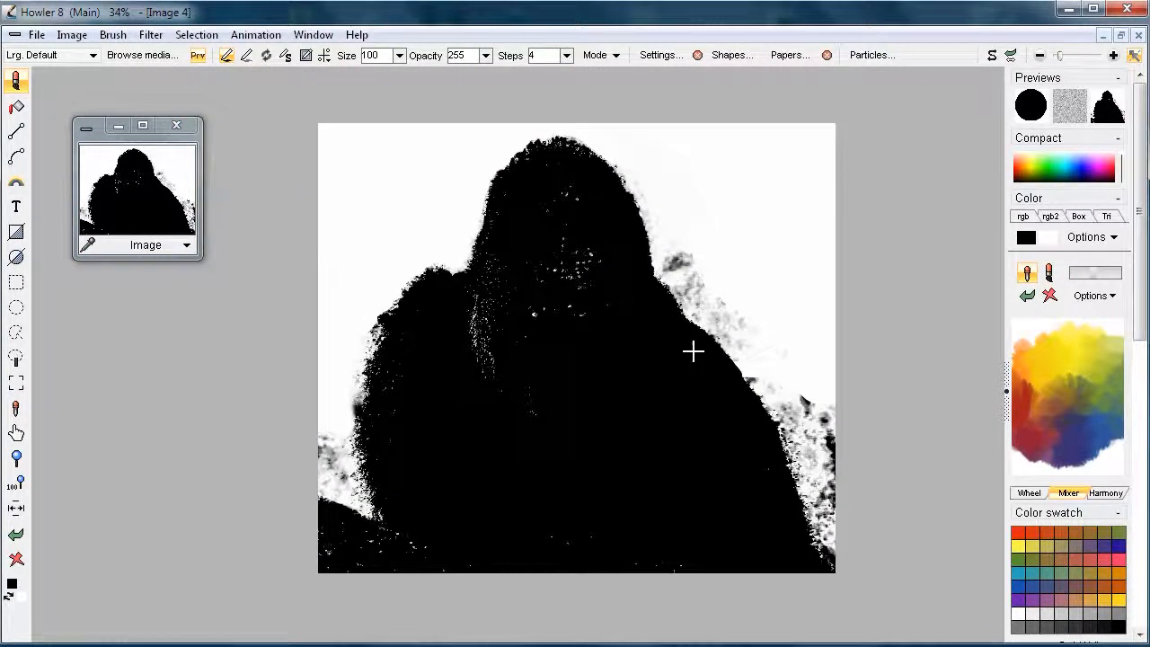
Adjust the mask's values to push the gray speckles toward white: value 188, brightness 120, contrast 152 and gamma 111
scroll(575, 262, up, 1)
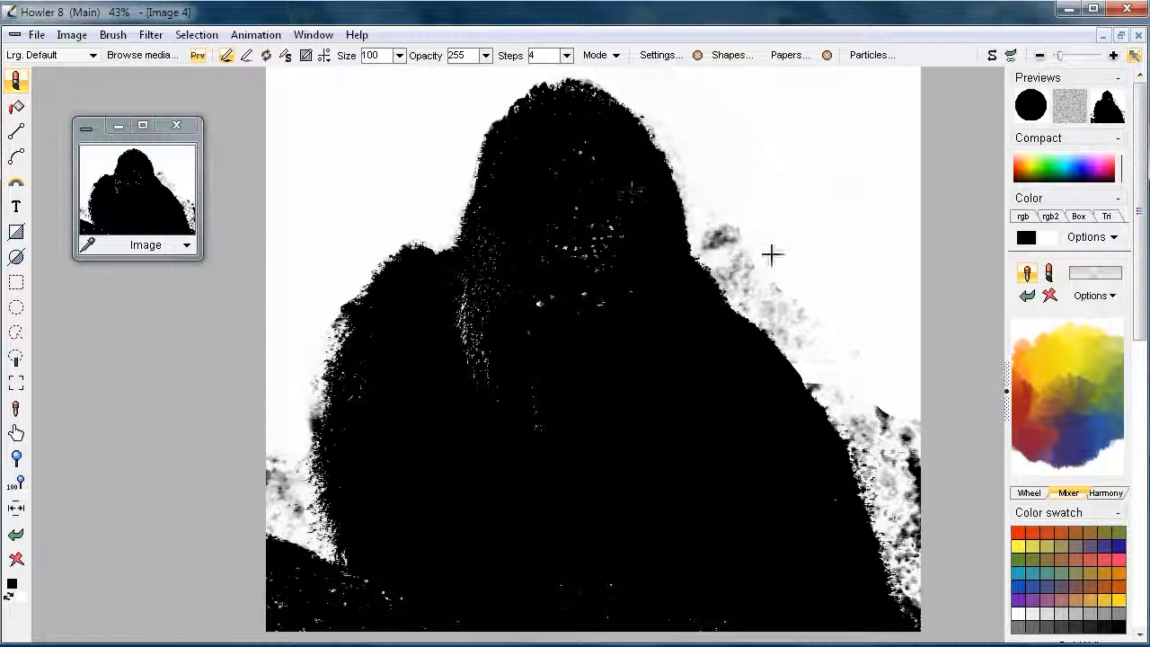
scroll(759, 306, up, 3)
scroll(658, 294, up, 3)
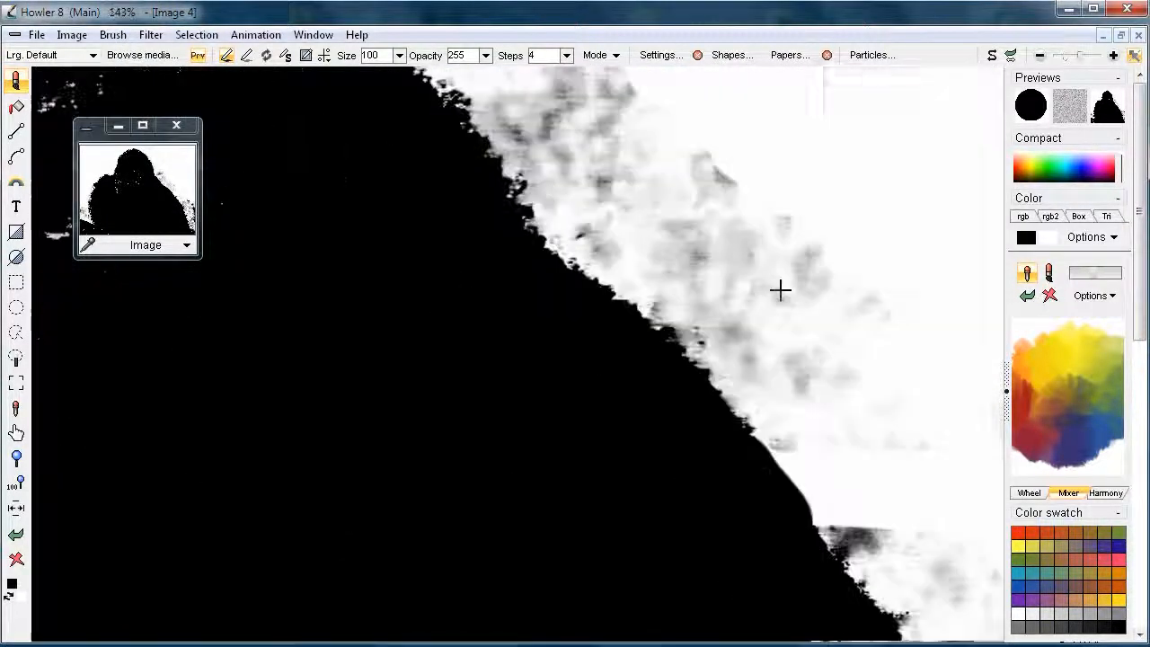
scroll(712, 346, down, 4)
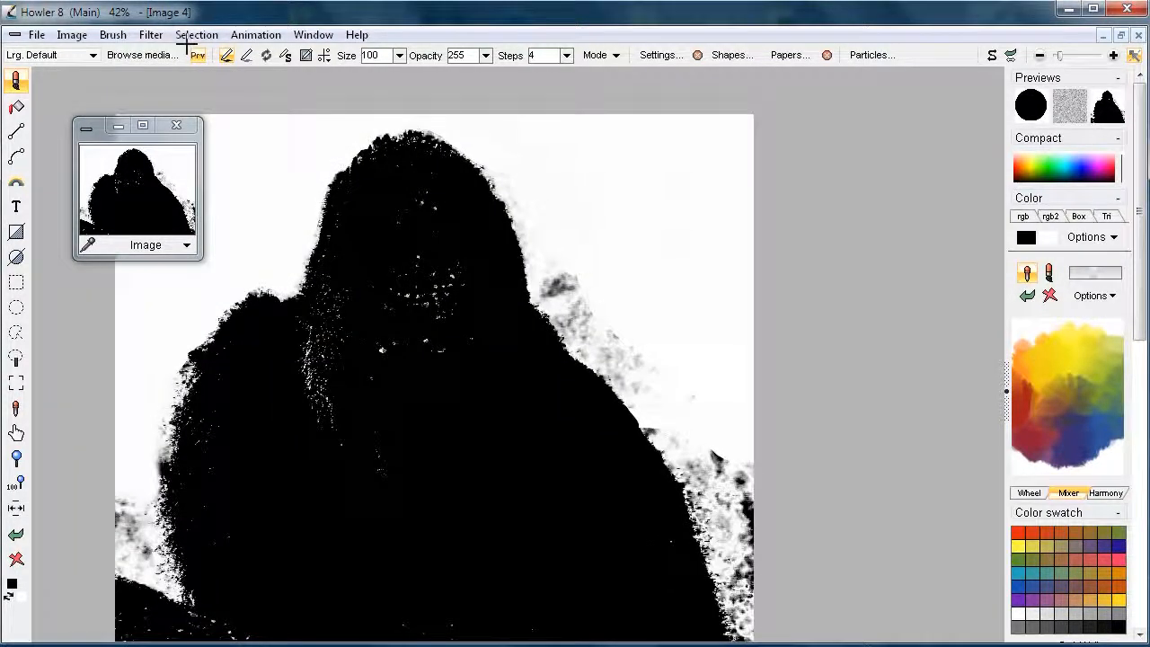
click(151, 34)
mouse_move(139, 81)
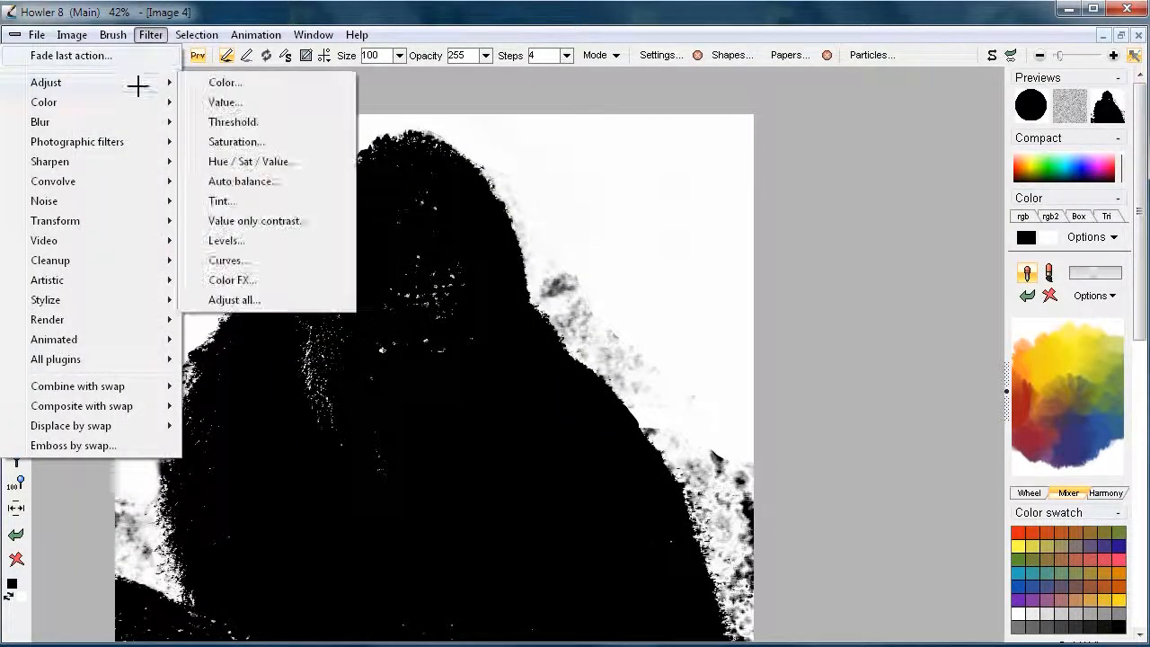
click(244, 101)
drag(634, 223, 823, 71)
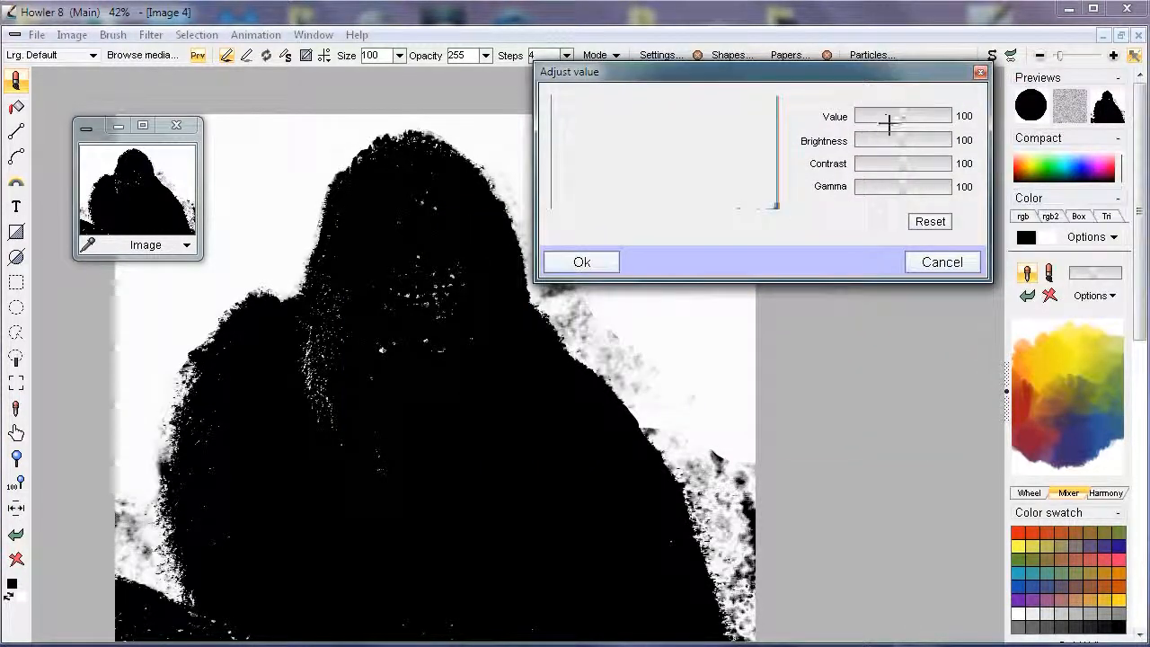
drag(903, 115, 949, 116)
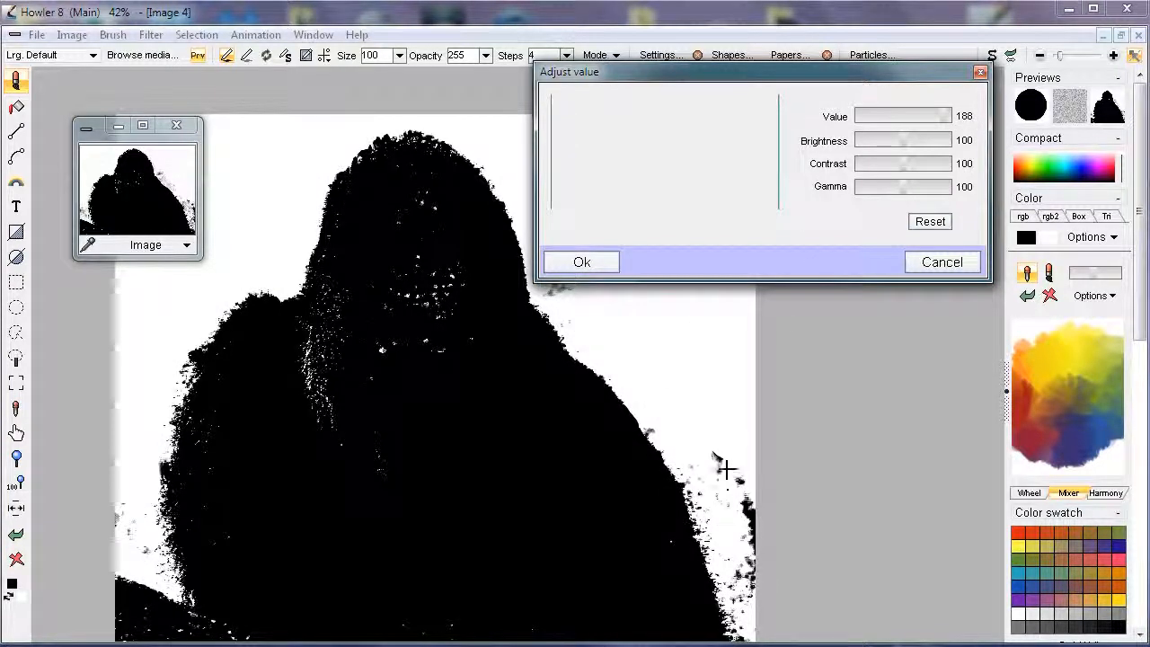
drag(898, 142, 912, 135)
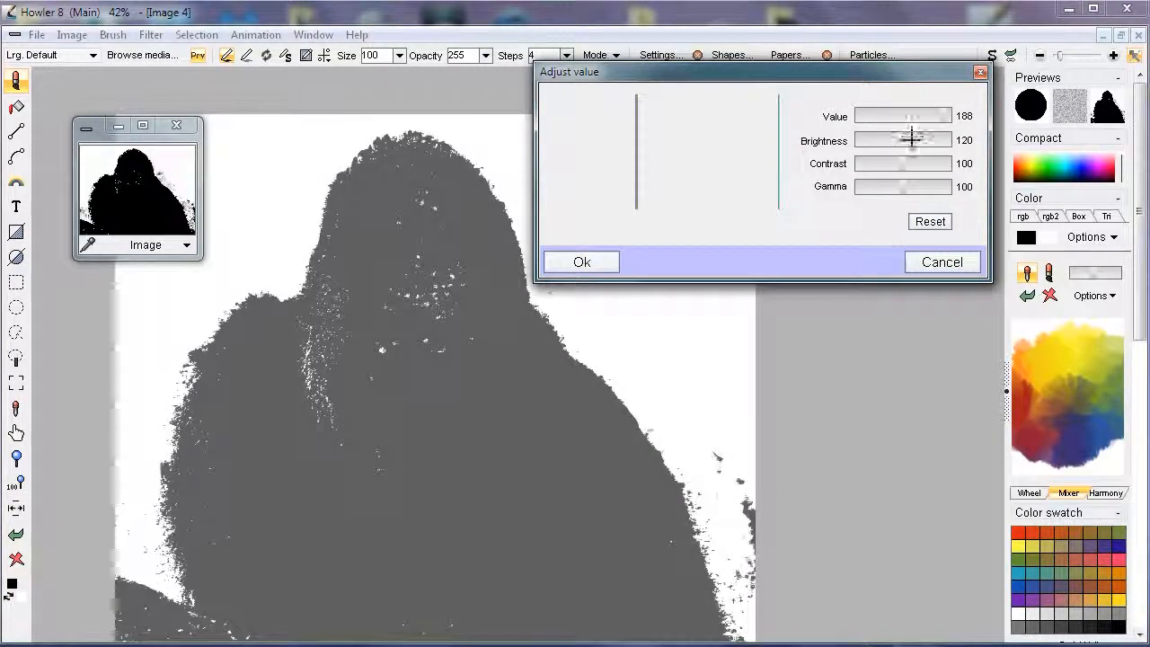
drag(905, 187, 928, 162)
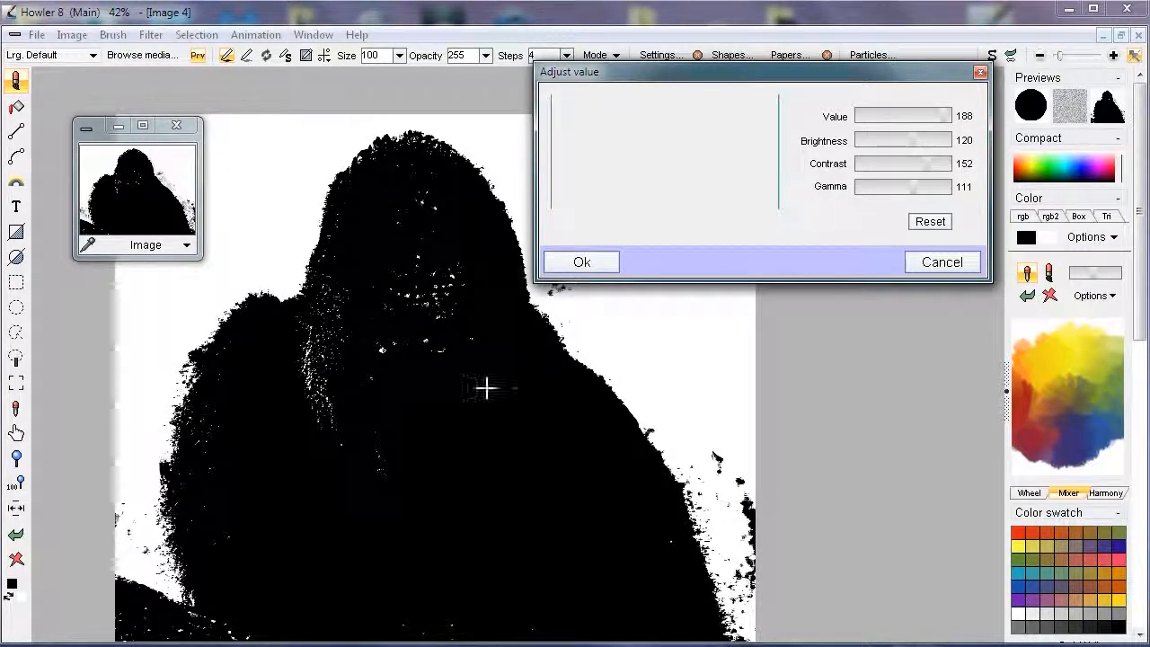
click(577, 259)
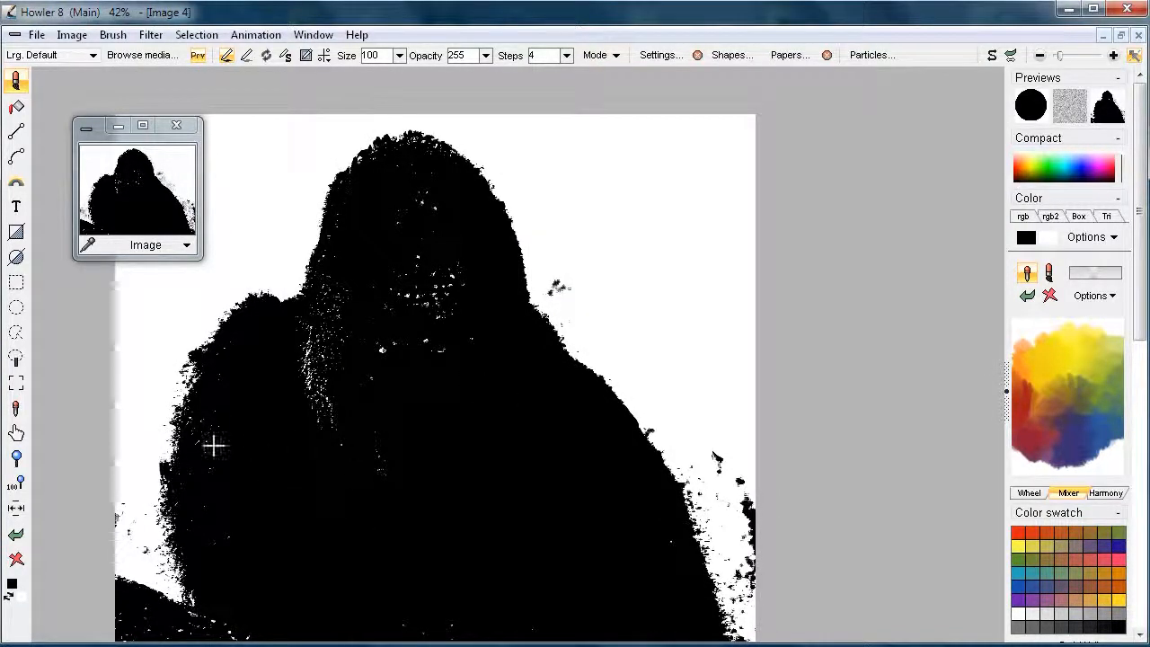
Examine the adjusted mask up close for white specks inside the face and along the left side of the silhouette
scroll(214, 444, up, 5)
scroll(464, 441, down, 4)
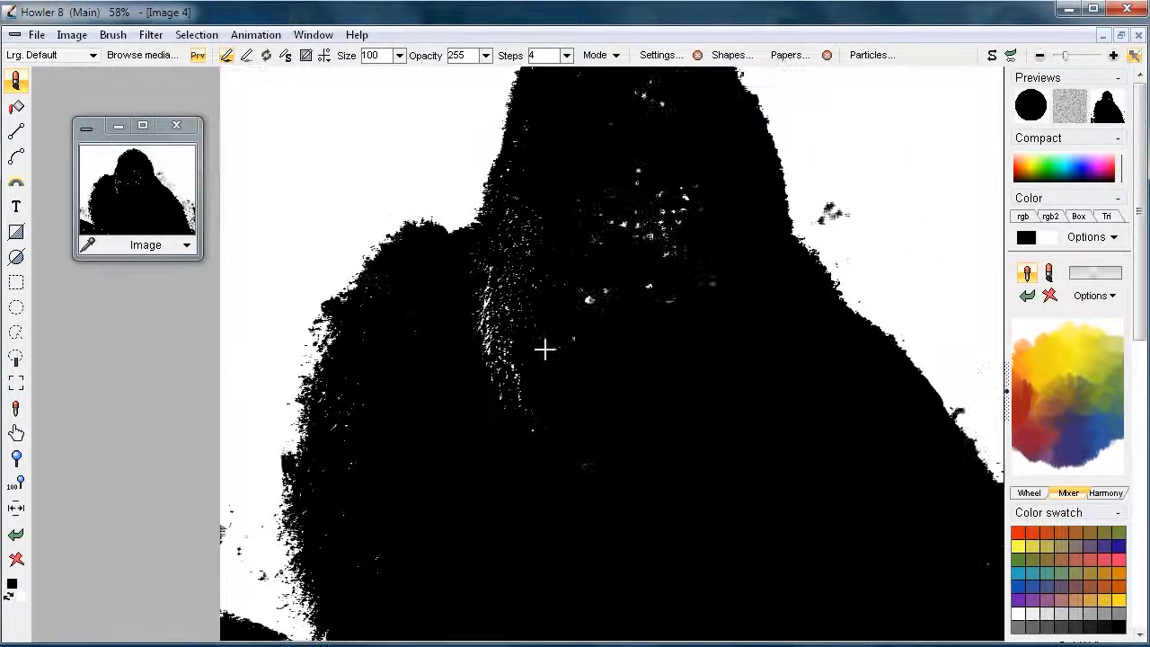
scroll(551, 287, down, 3)
scroll(531, 331, up, 4)
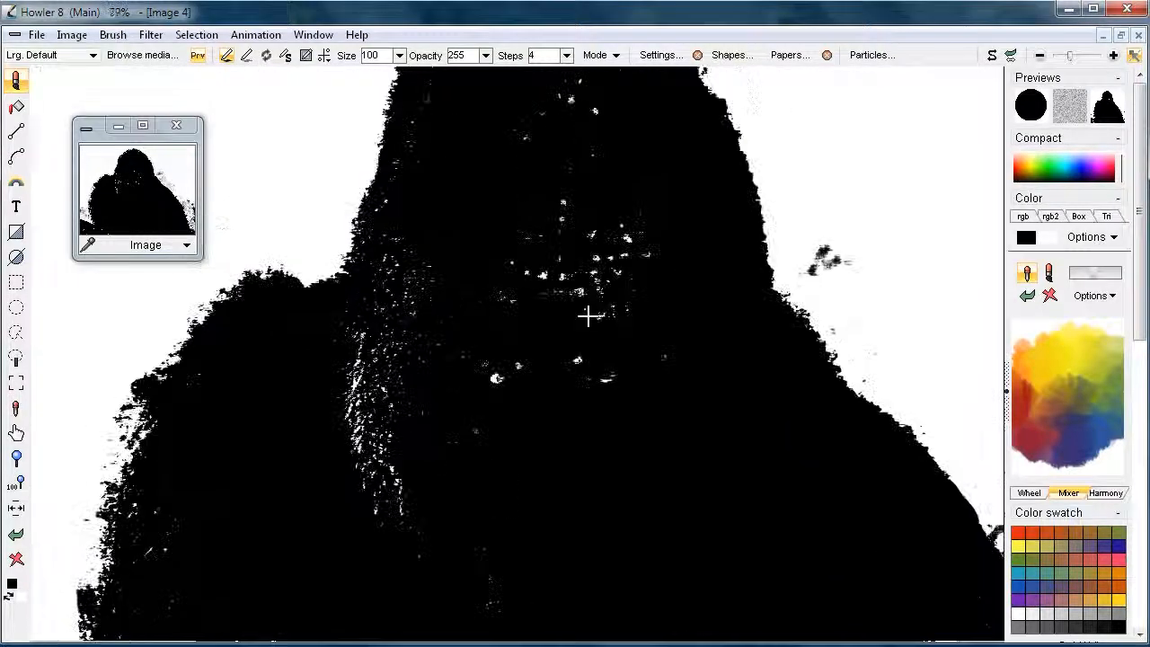
scroll(587, 316, down, 1)
scroll(457, 372, up, 4)
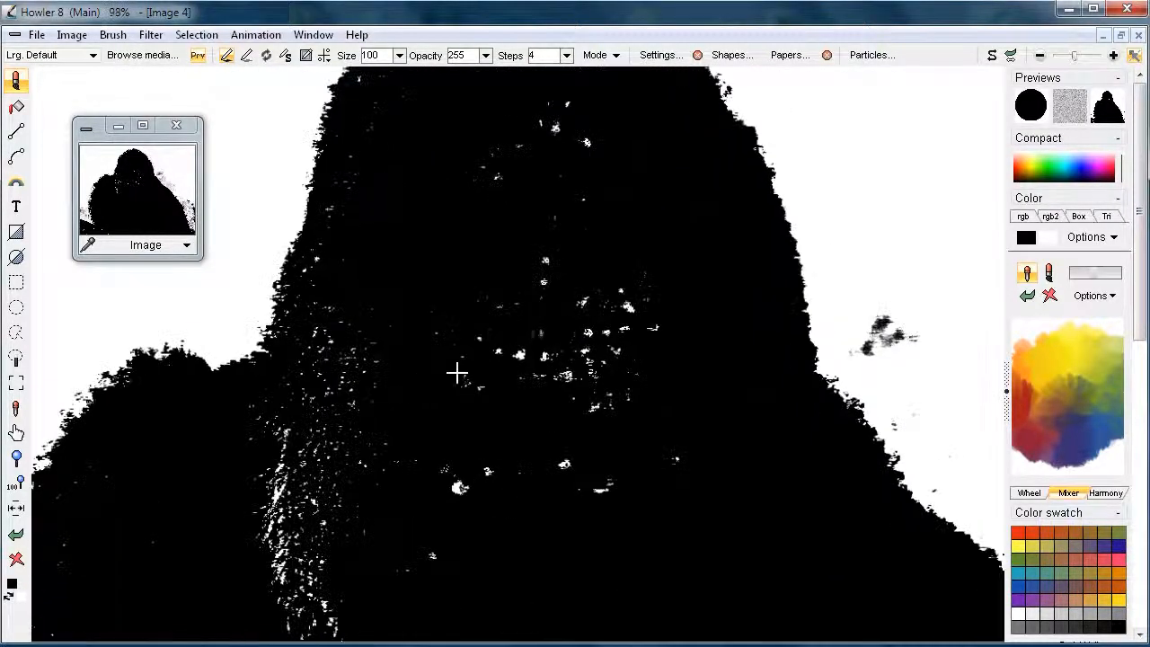
scroll(513, 378, down, 1)
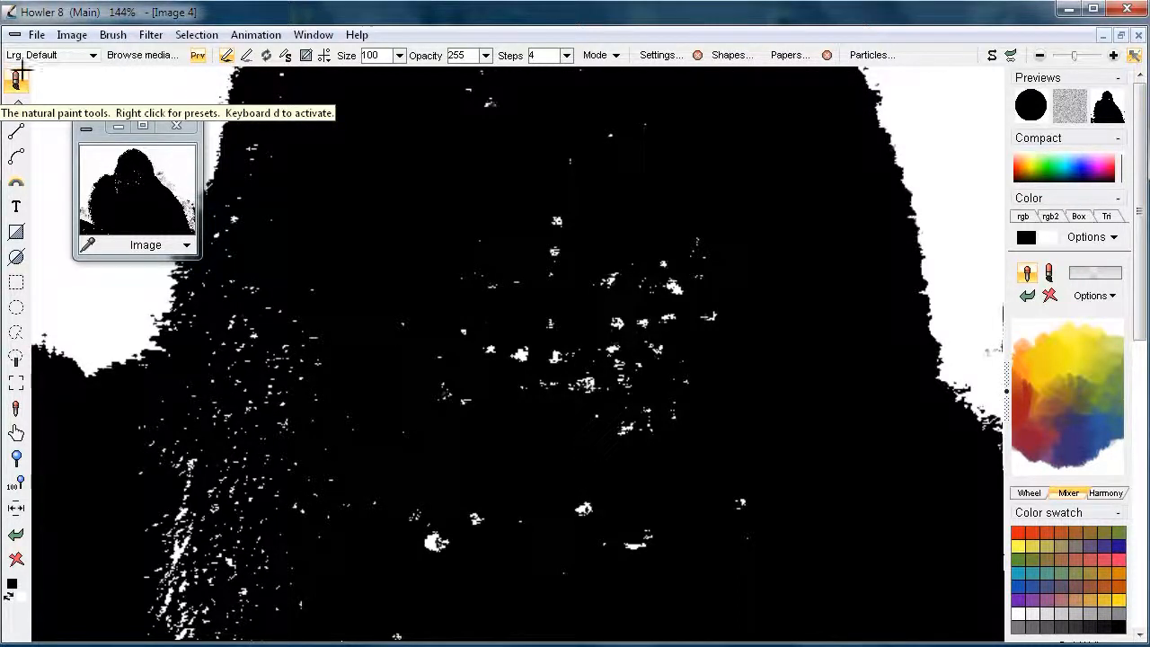
Try covering the white specks on the face with the Hard 50 paint-on-alpha brush, and undo the strokes
click(92, 55)
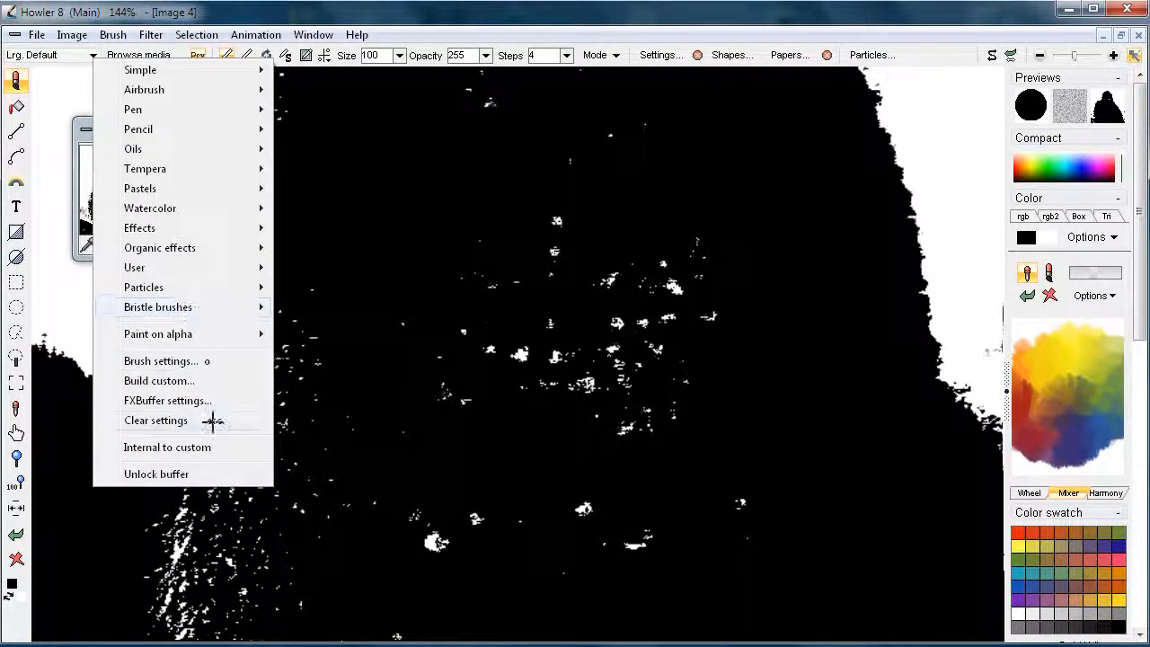
mouse_move(196, 334)
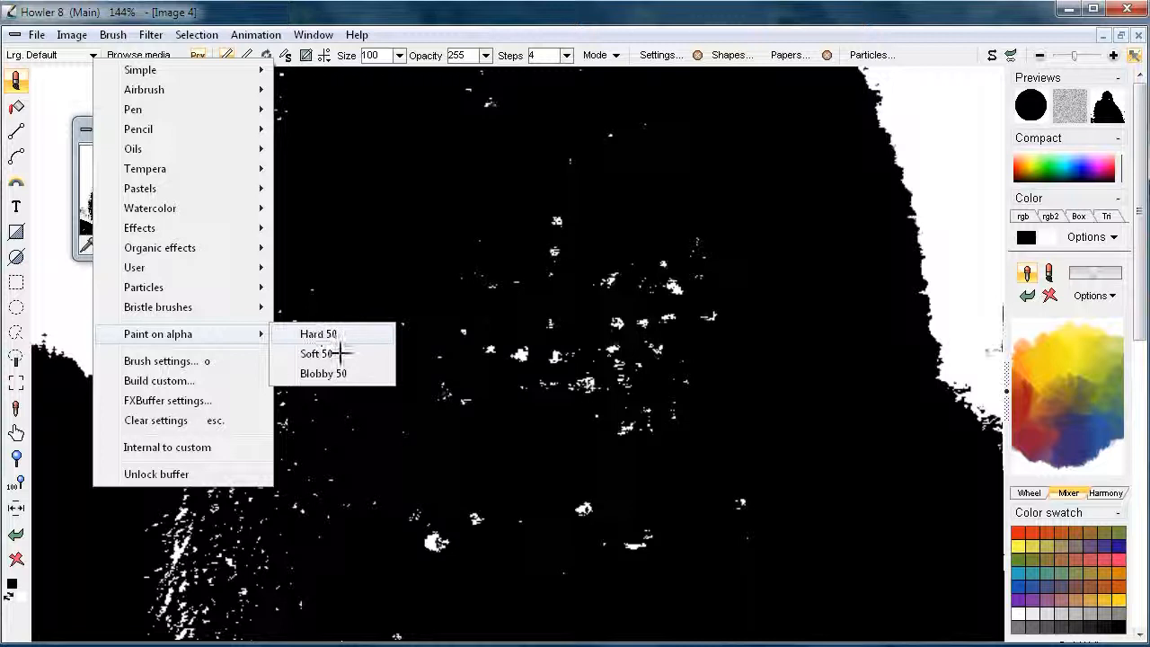
click(368, 334)
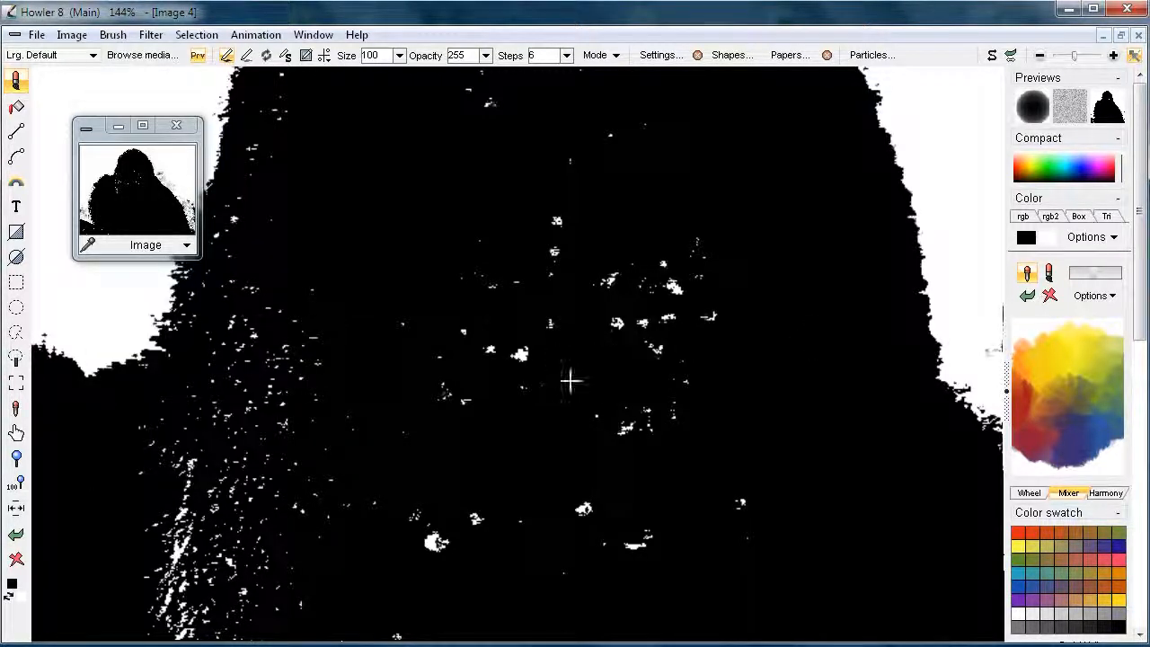
drag(593, 336, 715, 256)
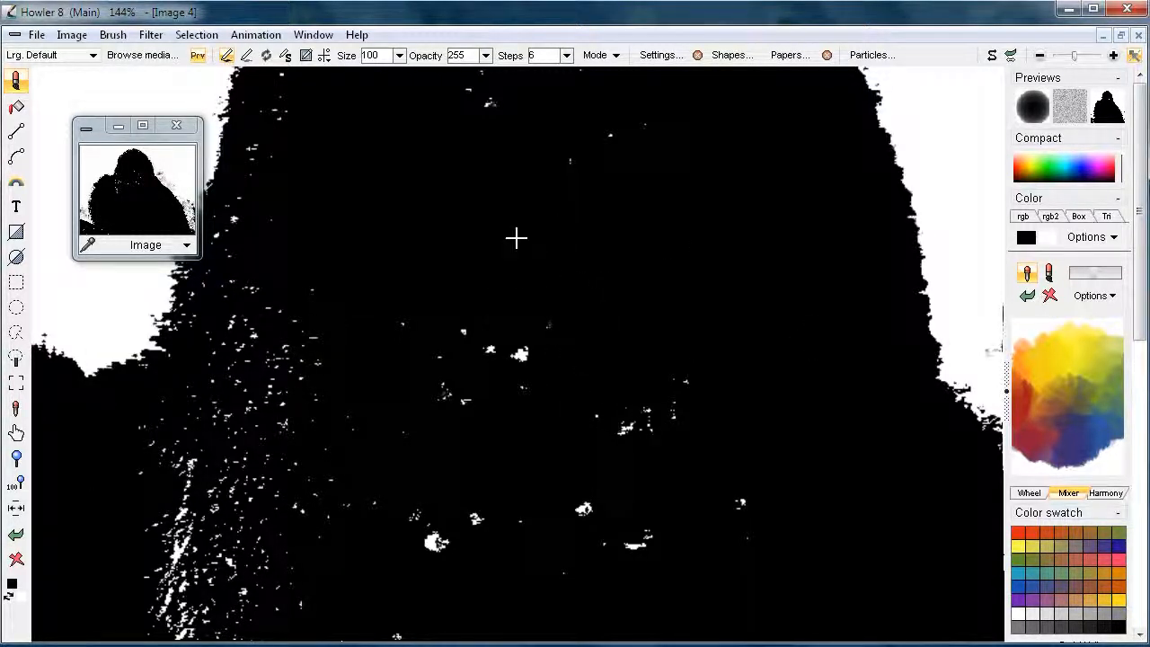
drag(503, 361, 548, 344)
drag(541, 348, 579, 359)
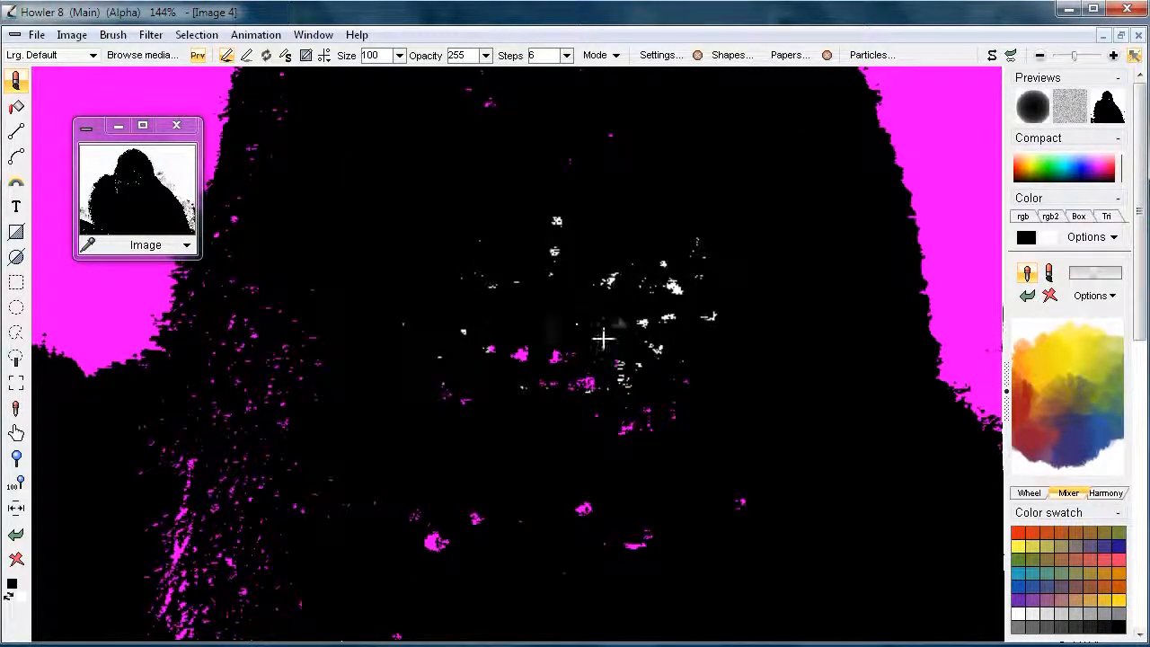
drag(601, 338, 618, 363)
mouse_move(393, 294)
mouse_down()
mouse_move(593, 374)
mouse_move(636, 335)
mouse_move(553, 294)
mouse_move(613, 353)
mouse_move(604, 390)
mouse_move(589, 303)
mouse_move(554, 228)
mouse_move(668, 274)
mouse_move(636, 354)
mouse_move(651, 337)
mouse_move(624, 353)
mouse_up()
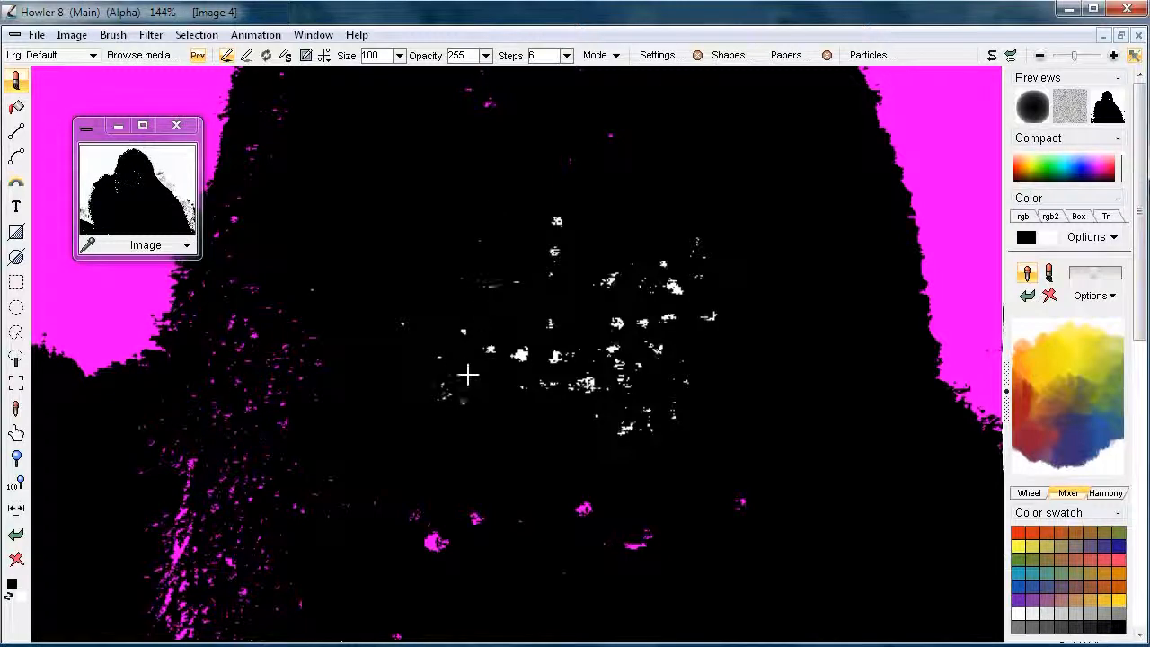
drag(489, 374, 565, 360)
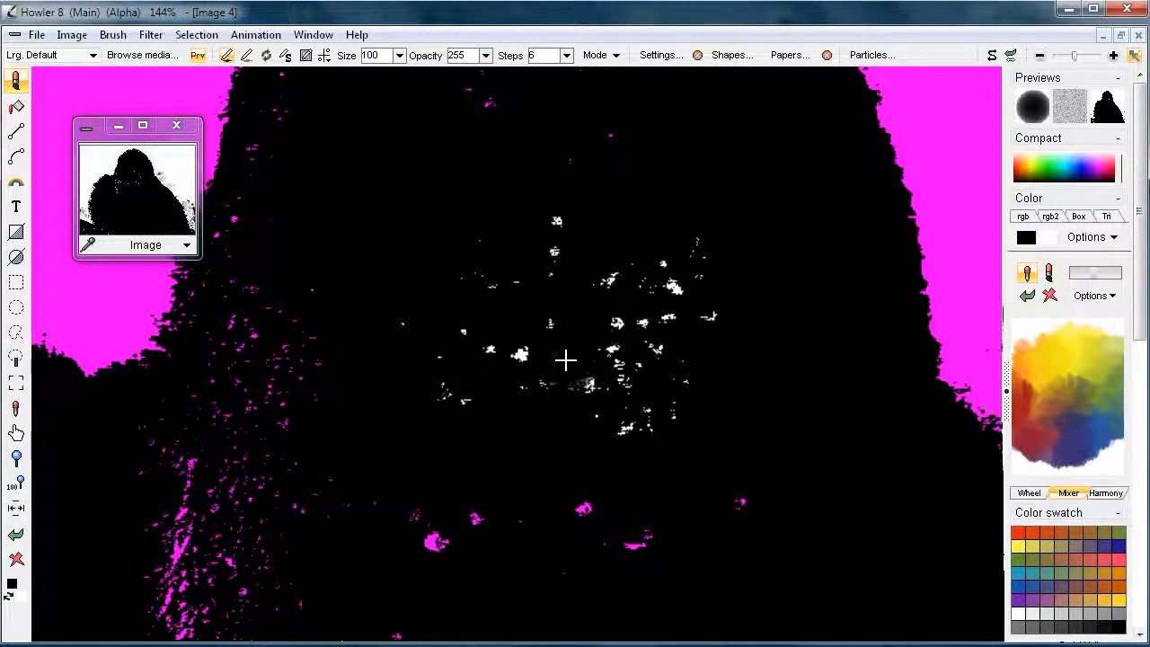
key(ctrl+z)
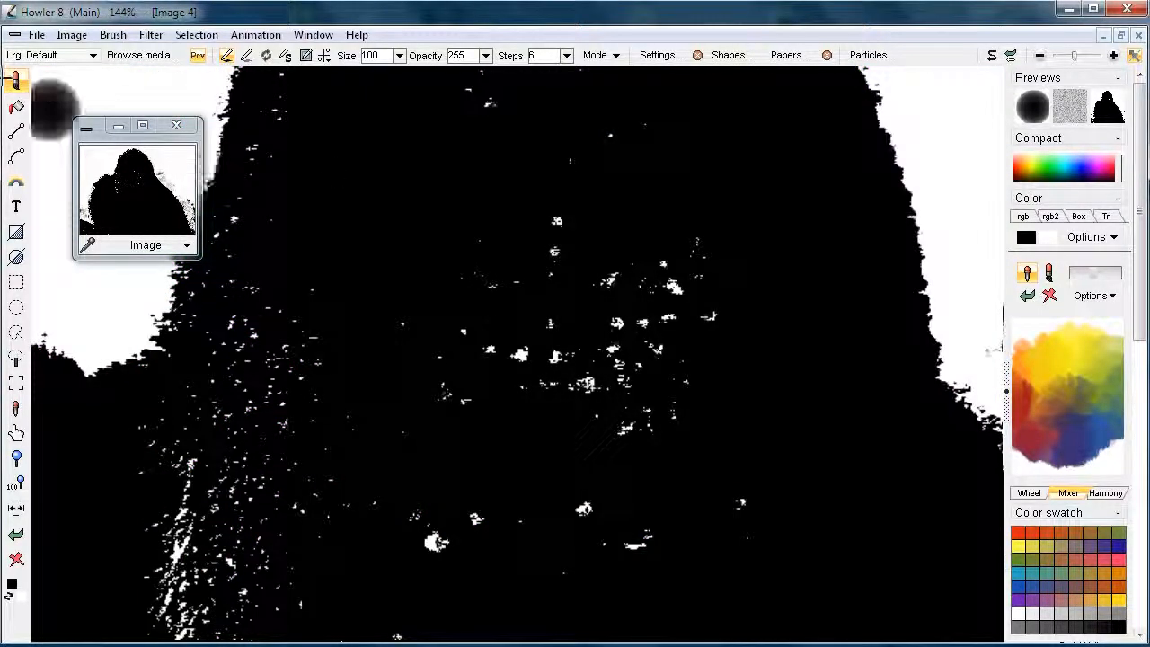
Switch to the large simple brush and paint the white specks inside the gorilla's face solid black
click(11, 79)
mouse_move(105, 91)
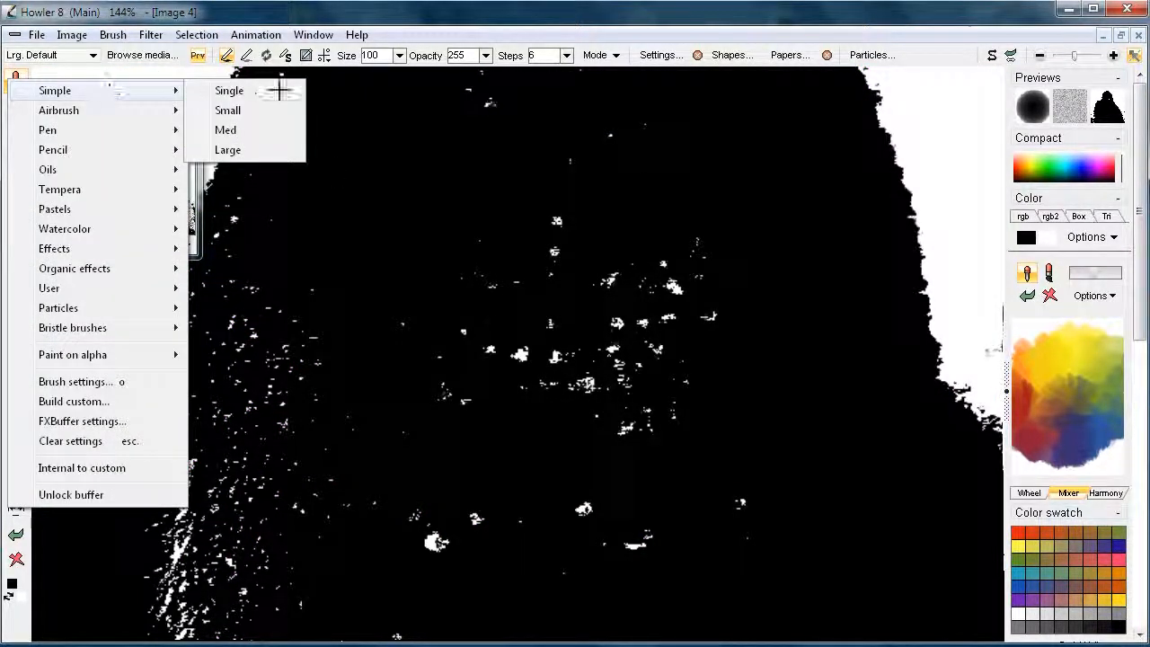
click(243, 148)
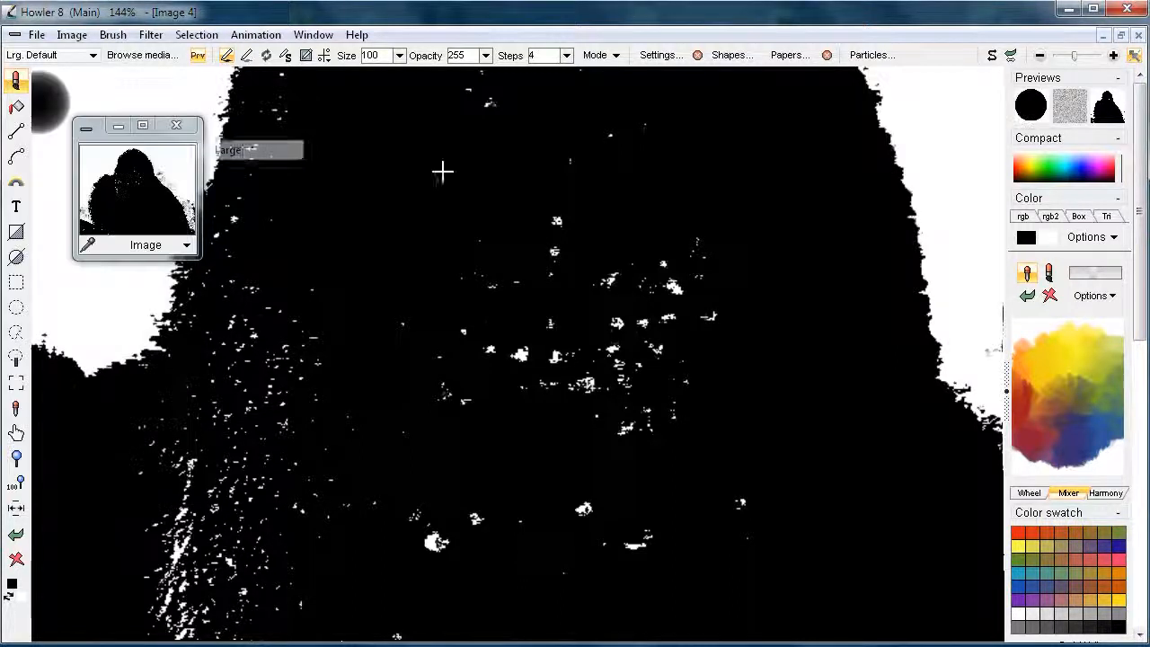
mouse_move(757, 285)
mouse_down()
mouse_move(500, 228)
mouse_move(545, 296)
mouse_move(700, 412)
mouse_move(419, 570)
mouse_move(524, 506)
mouse_move(405, 398)
mouse_move(503, 290)
mouse_move(609, 141)
mouse_move(565, 107)
mouse_move(398, 357)
mouse_up()
mouse_move(355, 407)
mouse_down()
mouse_move(376, 433)
mouse_move(232, 539)
mouse_move(258, 454)
mouse_move(174, 482)
mouse_move(206, 424)
mouse_move(171, 477)
mouse_move(142, 470)
mouse_move(268, 537)
mouse_up()
drag(455, 476, 671, 512)
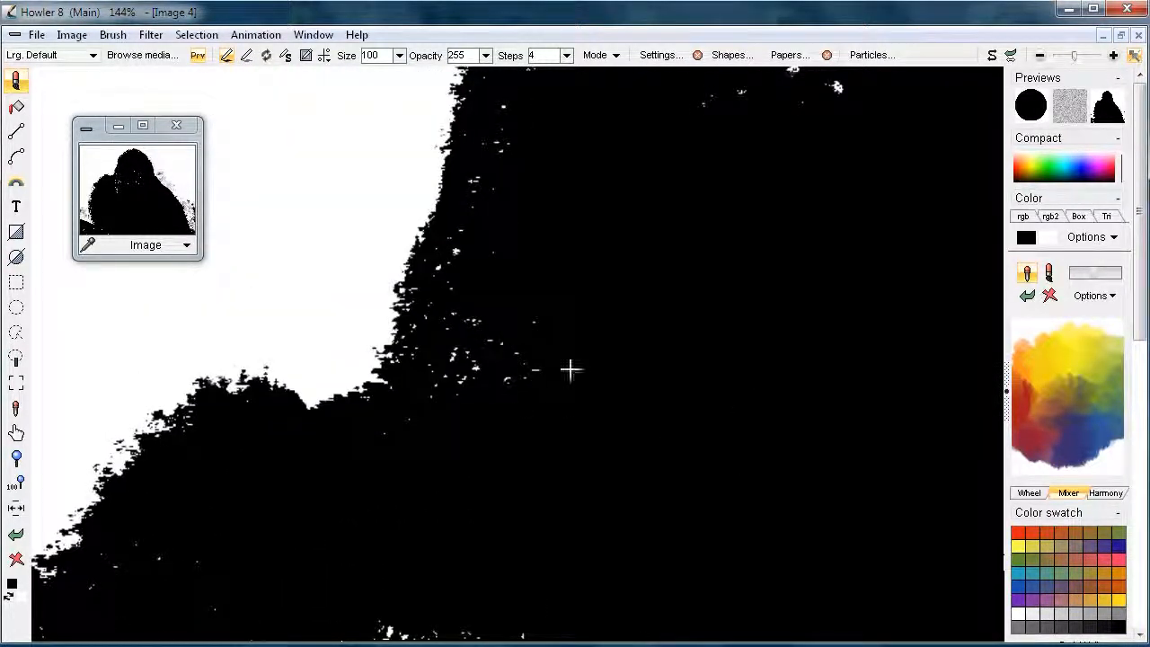
Paint over the white specks inside the head in black, staying clear of the furry outline
mouse_move(471, 253)
mouse_down()
mouse_move(475, 208)
mouse_move(515, 121)
mouse_move(529, 285)
mouse_up()
drag(739, 212, 632, 421)
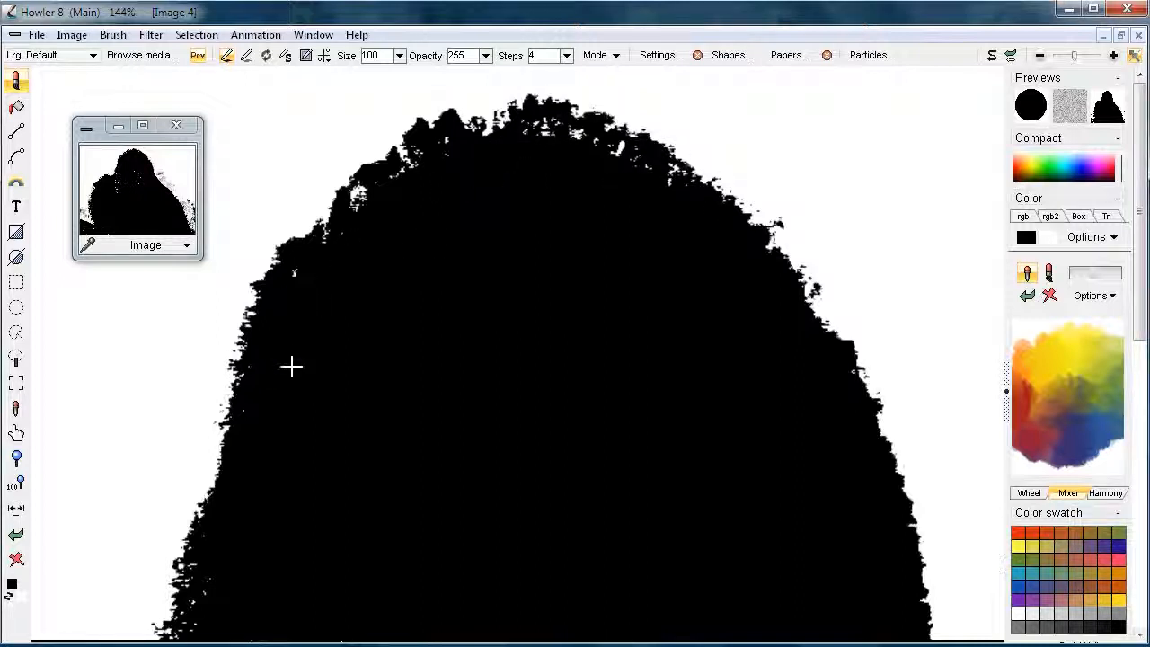
drag(668, 390, 542, 193)
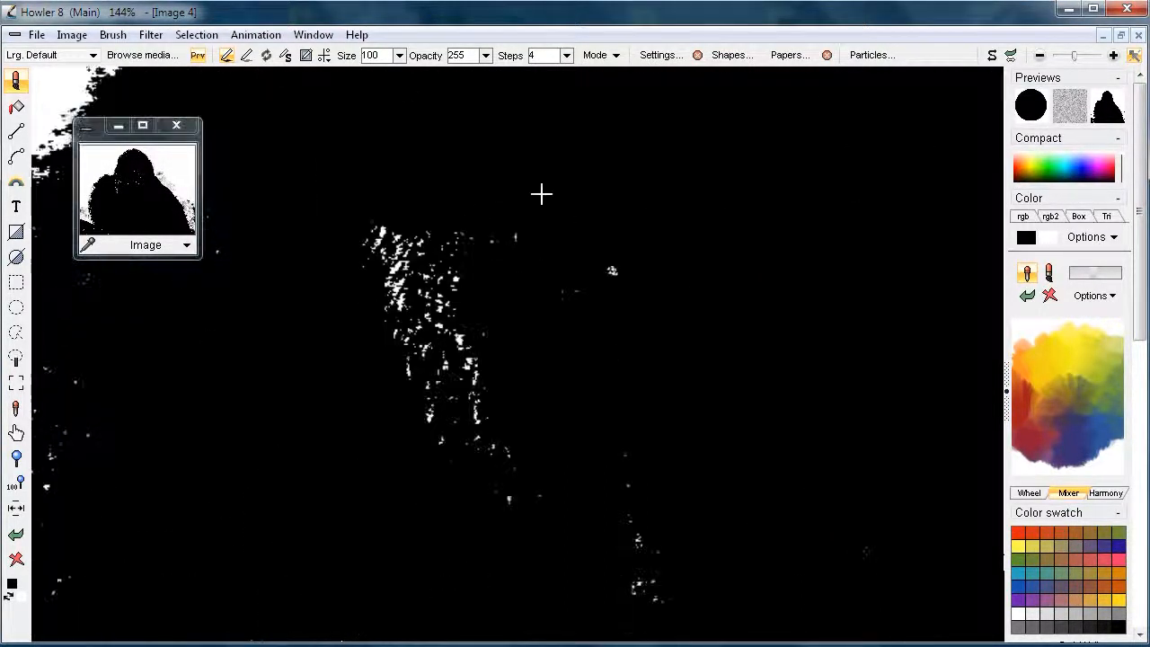
Fill the white specks on the chest and just inside the left shoulder and arm with black
mouse_move(656, 277)
mouse_down()
mouse_move(344, 315)
mouse_move(426, 431)
mouse_move(782, 591)
mouse_up()
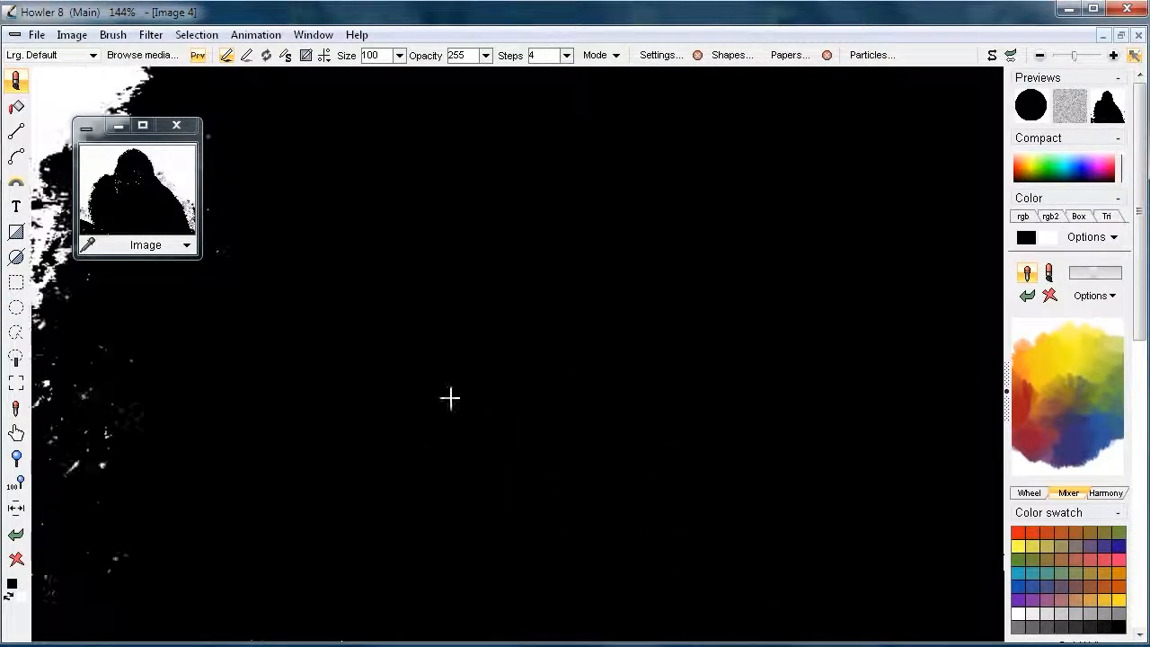
drag(450, 395, 708, 477)
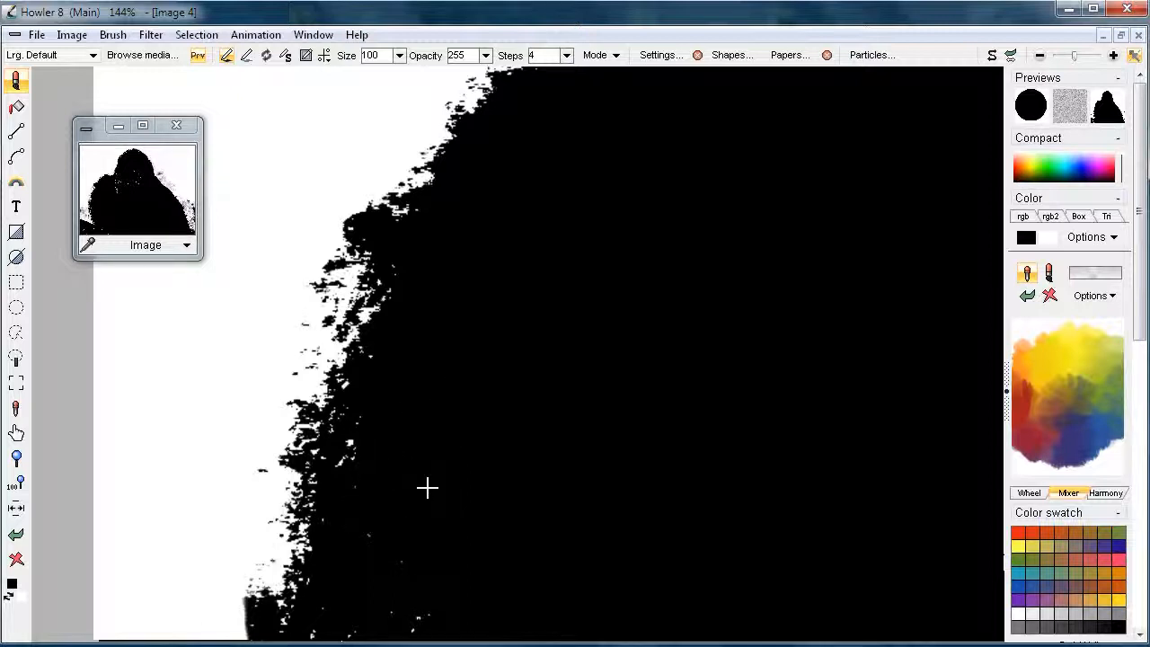
drag(481, 575, 481, 321)
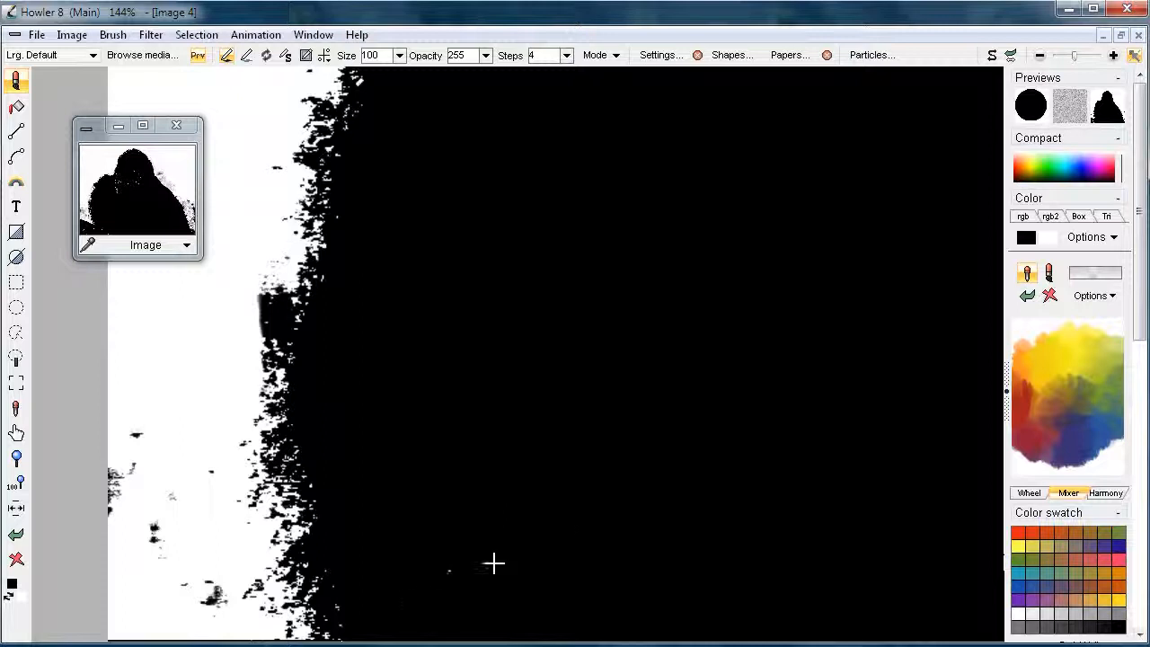
drag(493, 560, 700, 379)
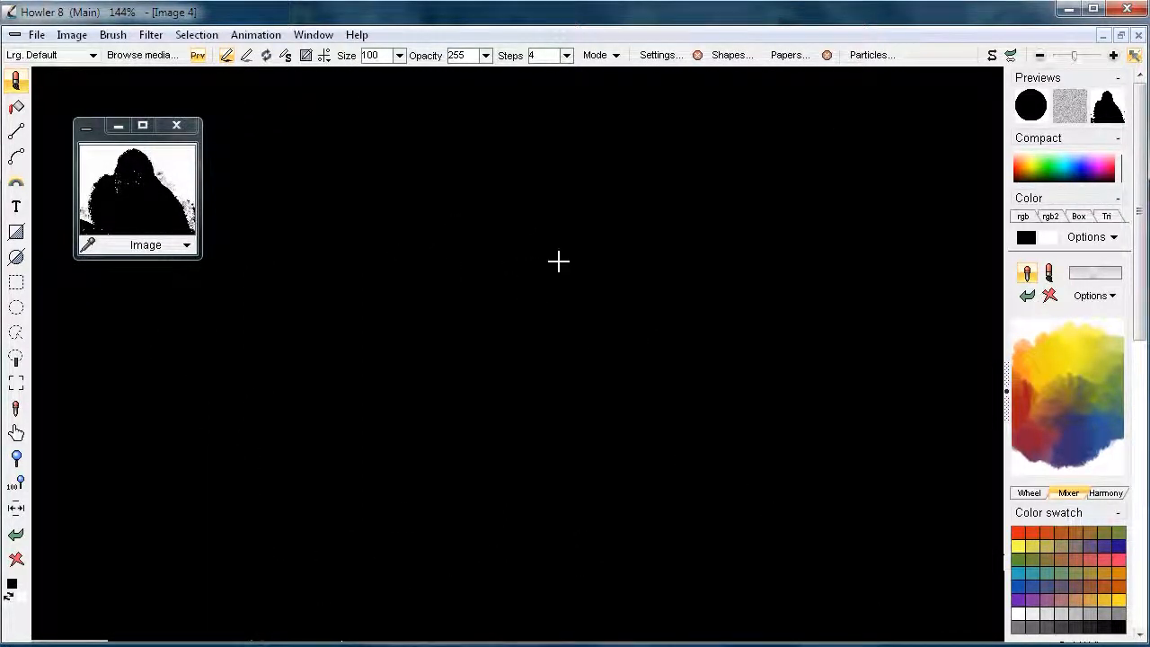
Paint out the stray white specks inside the right arm and along the bottom of the body in black
drag(713, 347, 587, 437)
scroll(413, 419, down, 7)
drag(429, 402, 427, 338)
scroll(506, 357, up, 4)
drag(698, 326, 567, 336)
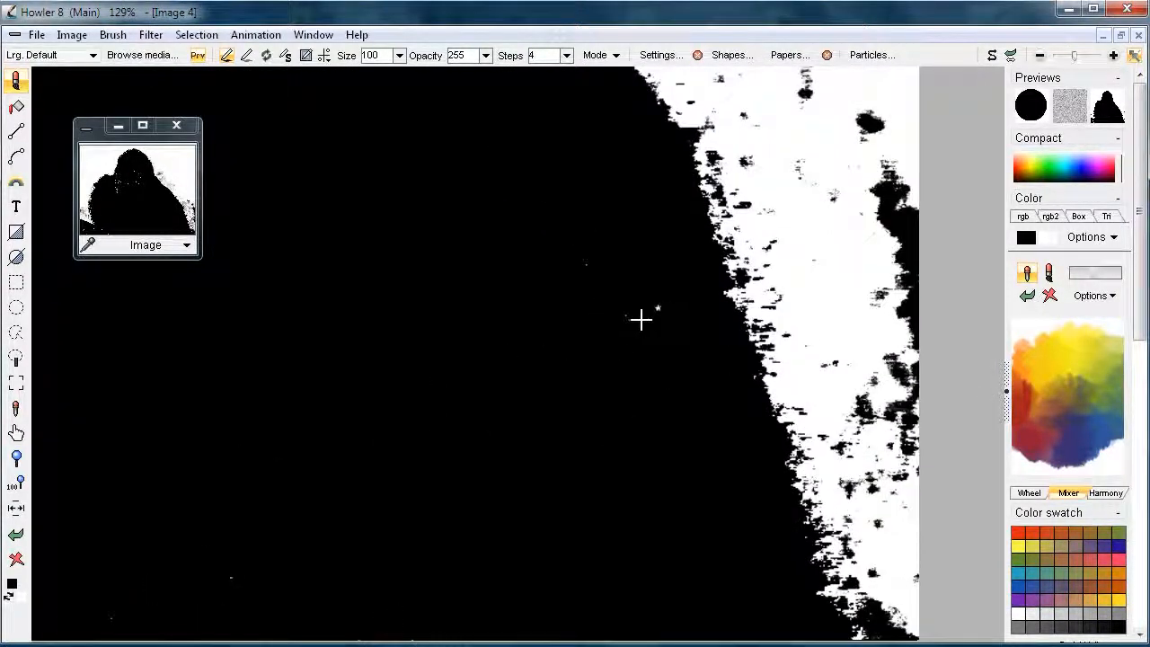
drag(415, 373, 741, 275)
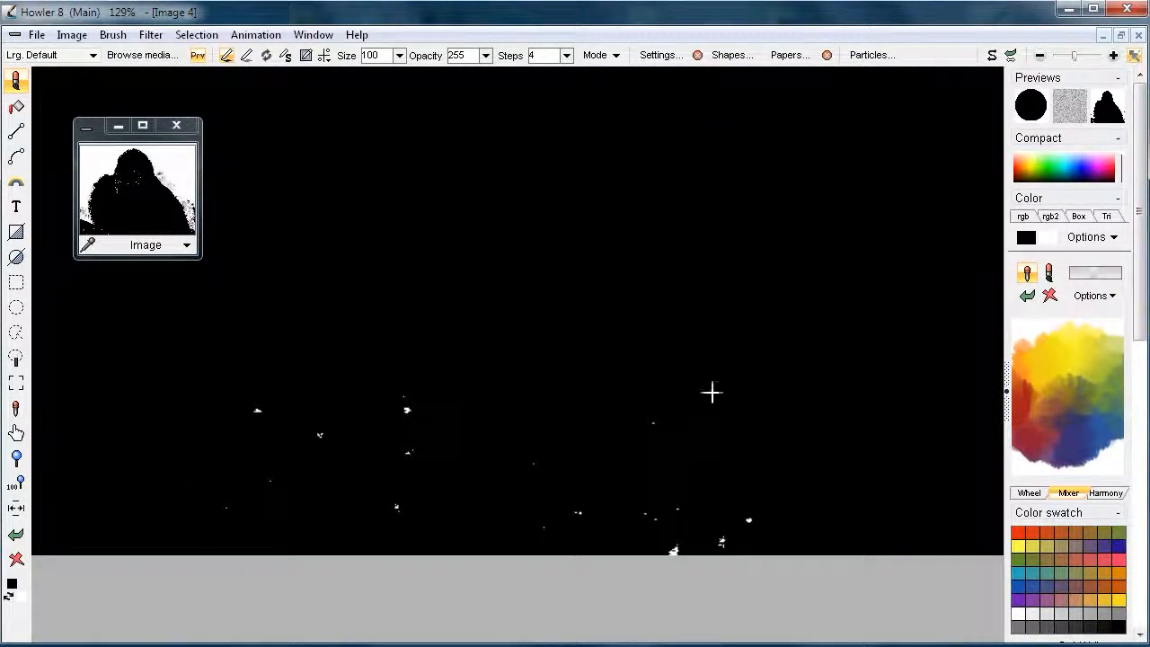
drag(409, 404, 259, 412)
drag(700, 517, 755, 341)
mouse_move(641, 325)
mouse_down()
mouse_move(680, 310)
mouse_move(828, 490)
mouse_up()
Paint the background left of the body white, covering the stray specks and the dark rock in the lower-left corner
mouse_move(431, 260)
mouse_down()
mouse_move(405, 316)
mouse_move(436, 241)
mouse_move(430, 355)
mouse_up()
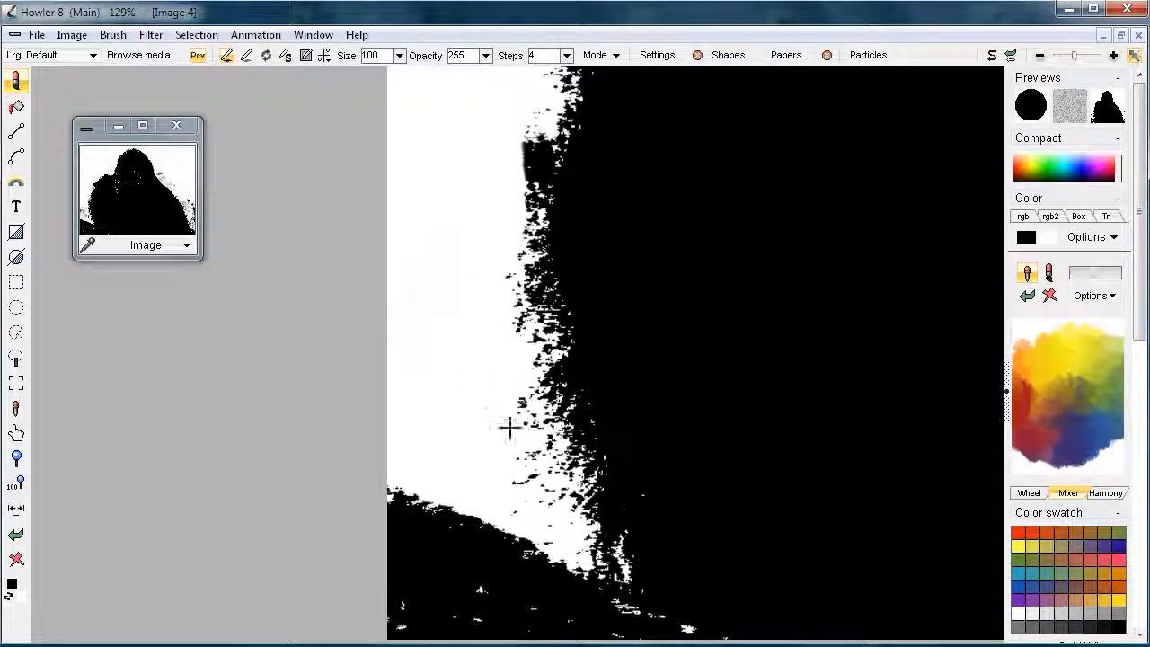
drag(465, 544, 487, 228)
mouse_move(426, 264)
mouse_down()
mouse_move(470, 224)
mouse_move(398, 260)
mouse_move(552, 313)
mouse_move(437, 371)
mouse_move(573, 305)
mouse_move(589, 322)
mouse_move(362, 414)
mouse_move(559, 454)
mouse_move(624, 485)
mouse_move(247, 494)
mouse_move(621, 508)
mouse_move(580, 398)
mouse_move(686, 495)
mouse_move(586, 389)
mouse_up()
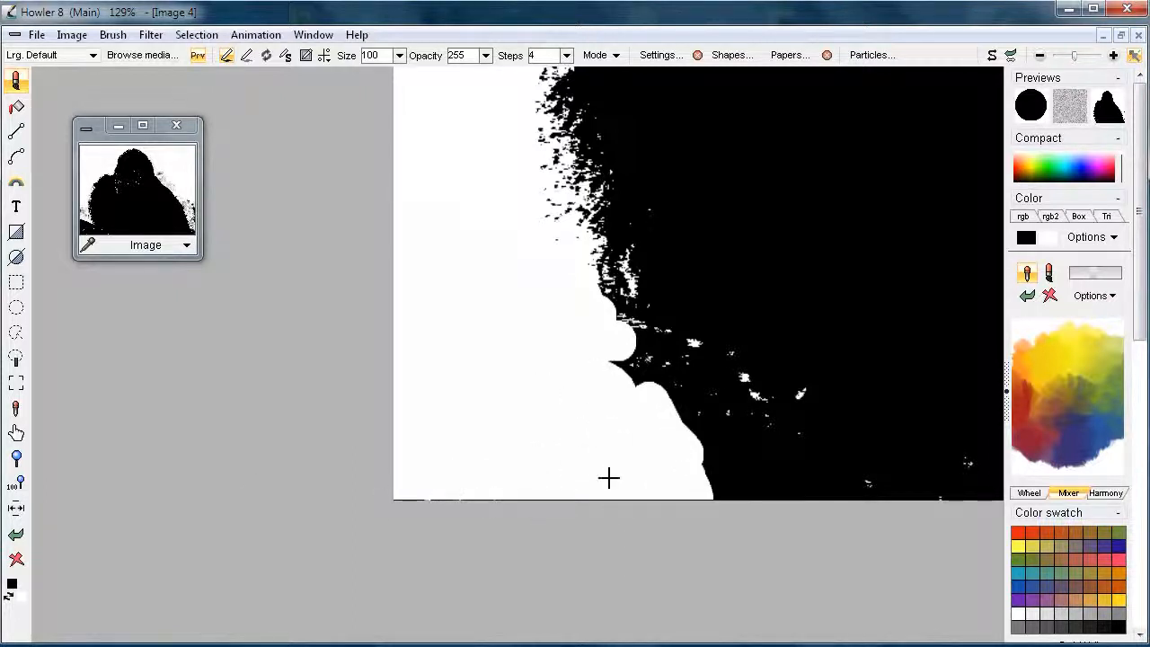
scroll(314, 462, down, 2)
scroll(436, 407, down, 1)
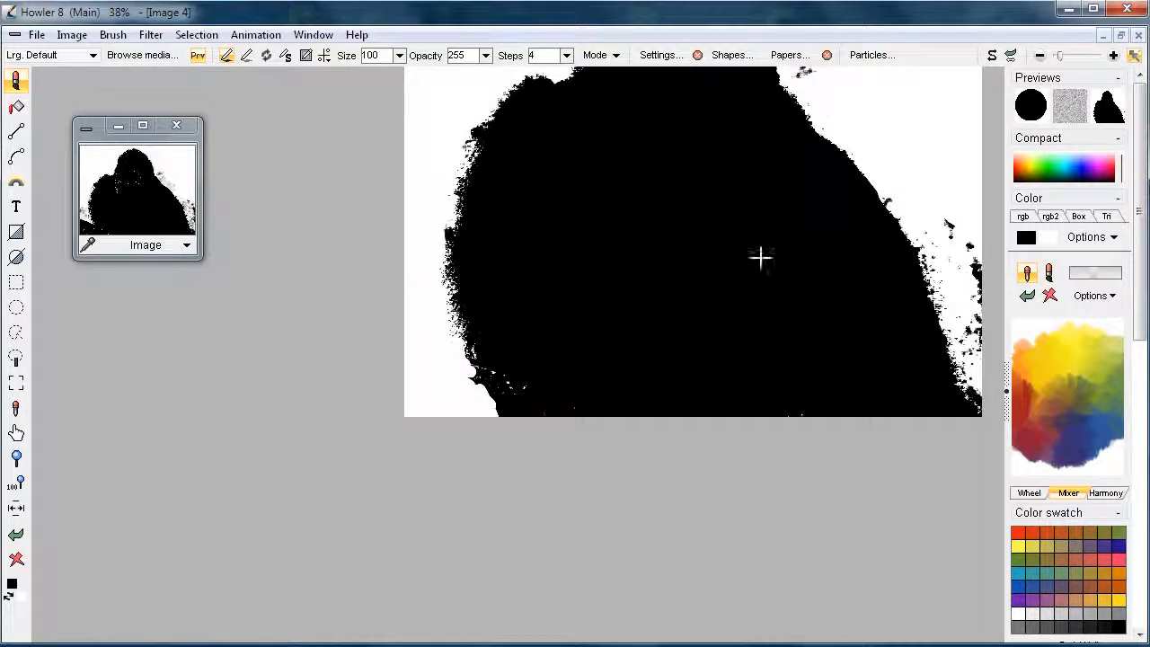
Paint the stray dark specks in the background beside the neck and along the right shoulder and arm white
scroll(608, 354, up, 2)
scroll(593, 230, up, 3)
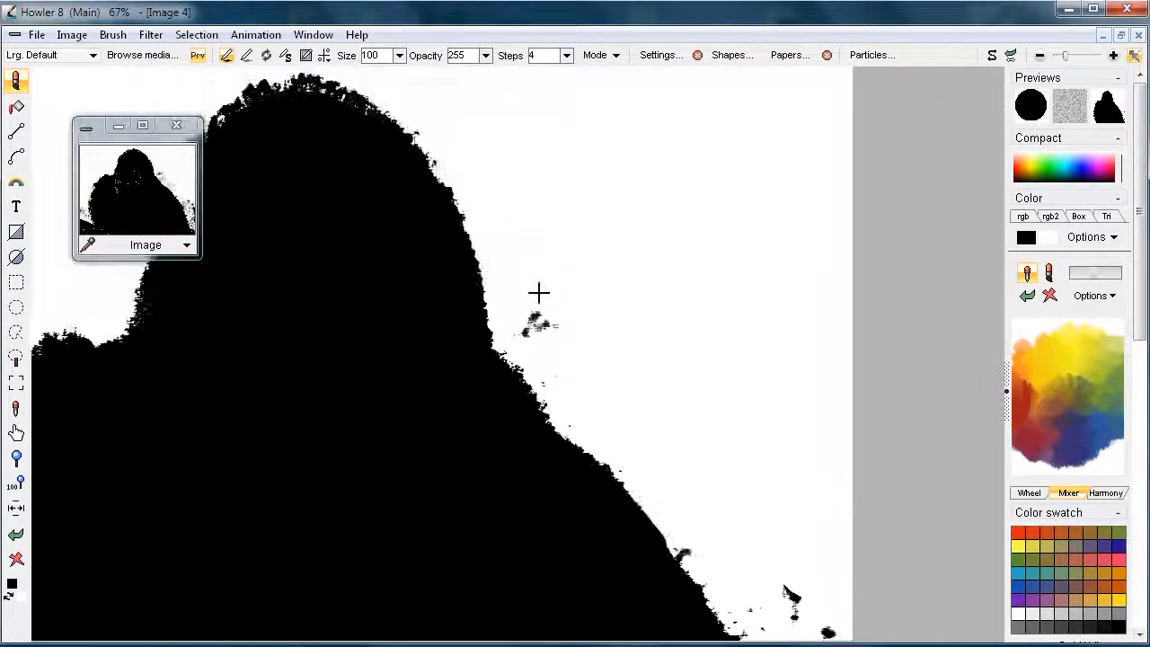
drag(538, 292, 525, 306)
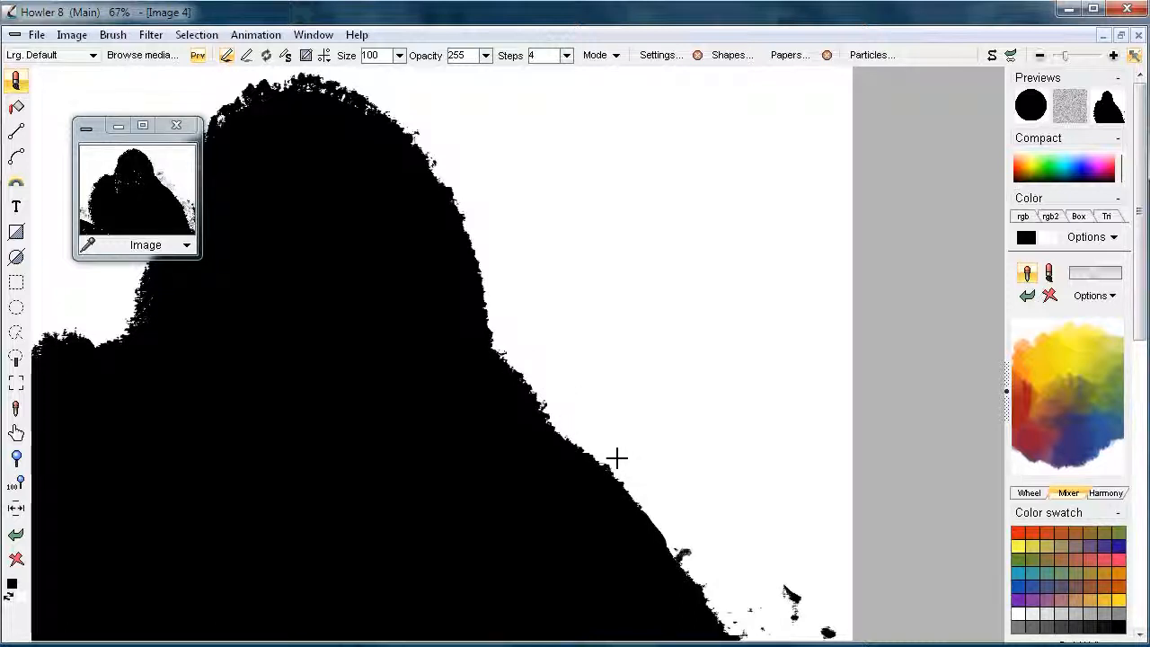
drag(739, 539, 627, 351)
drag(692, 427, 667, 423)
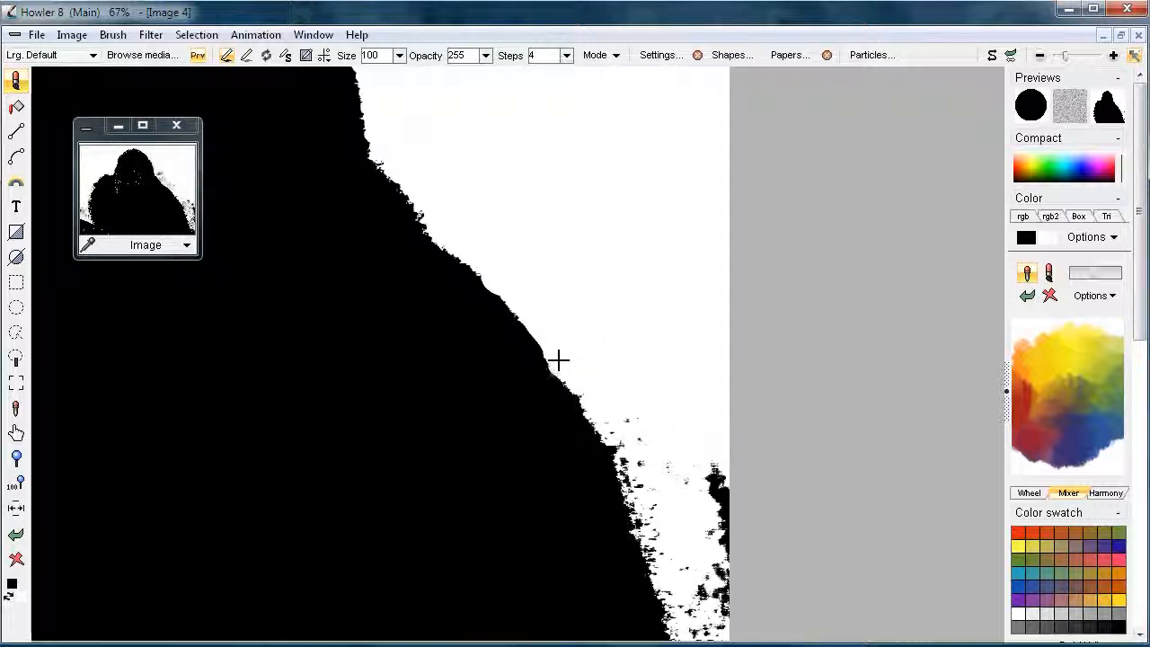
scroll(555, 359, down, 2)
scroll(596, 371, up, 1)
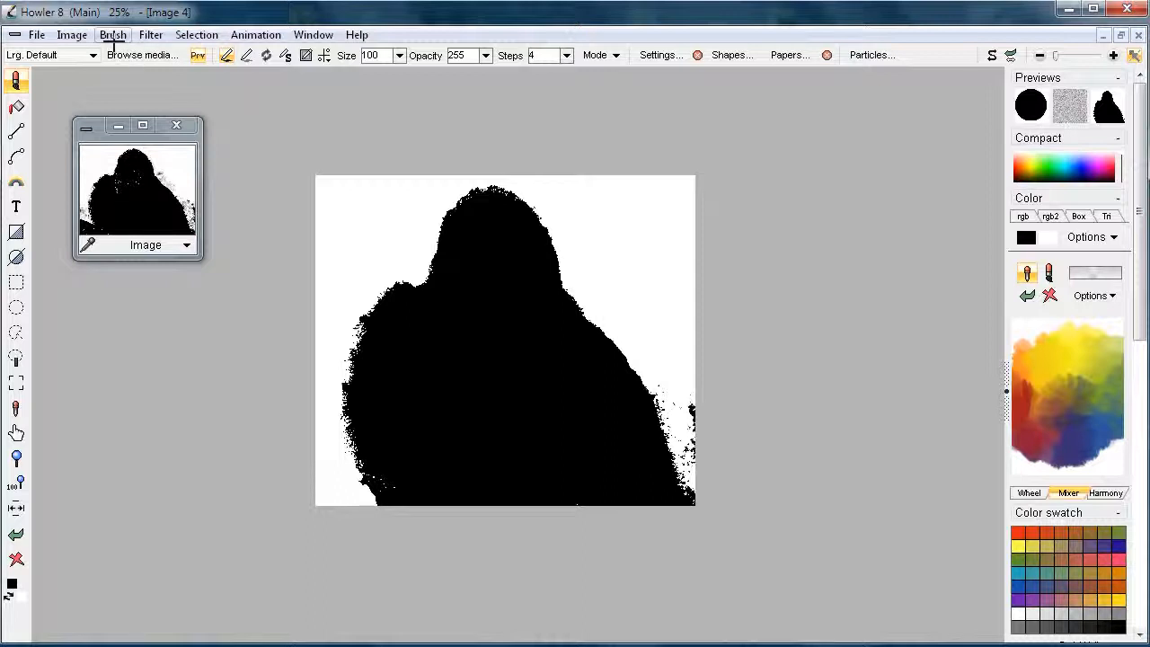
Replace the current alpha with the cleaned silhouette image through a stored alpha buffer, and invert the alpha
click(197, 36)
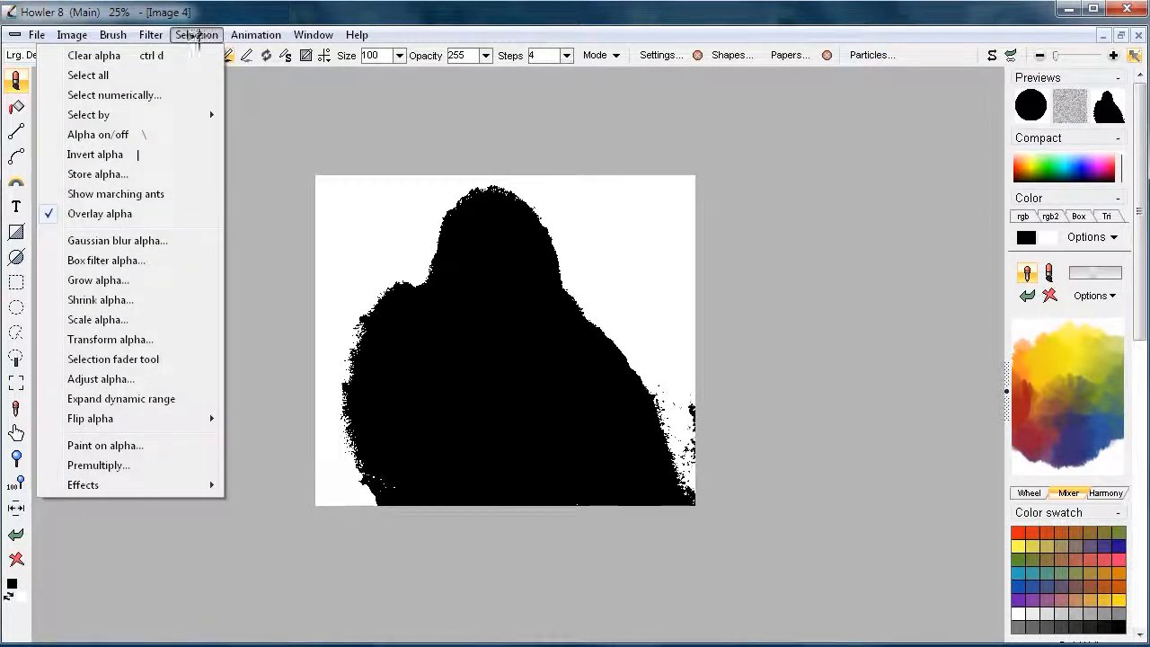
mouse_move(96, 423)
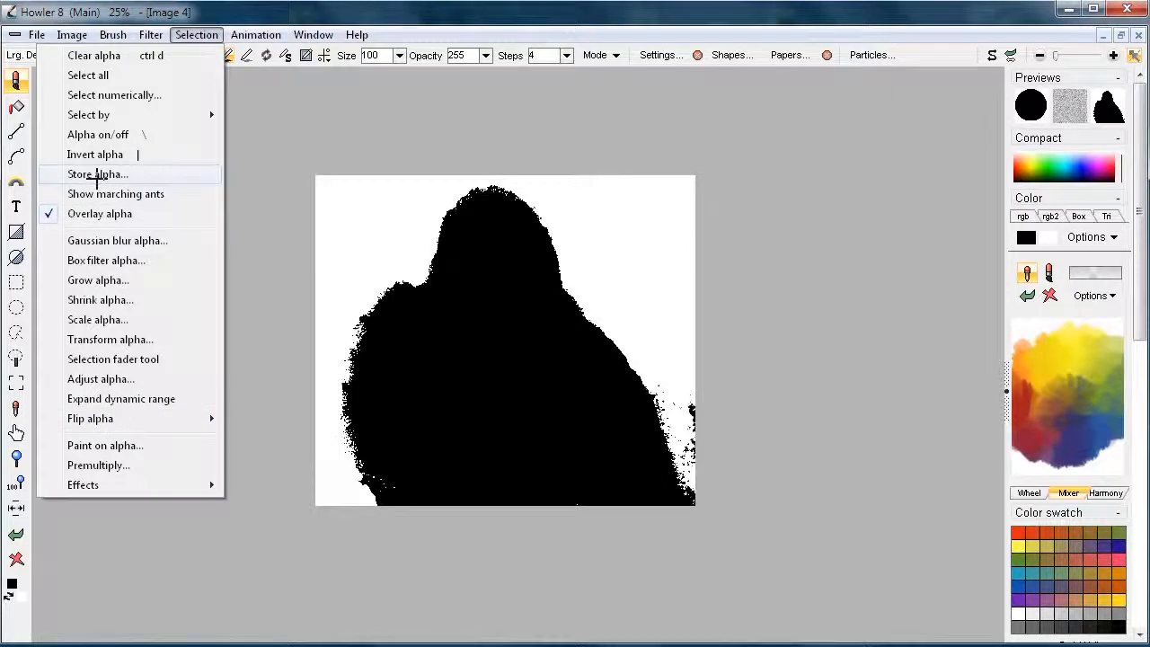
click(101, 174)
drag(145, 101, 786, 96)
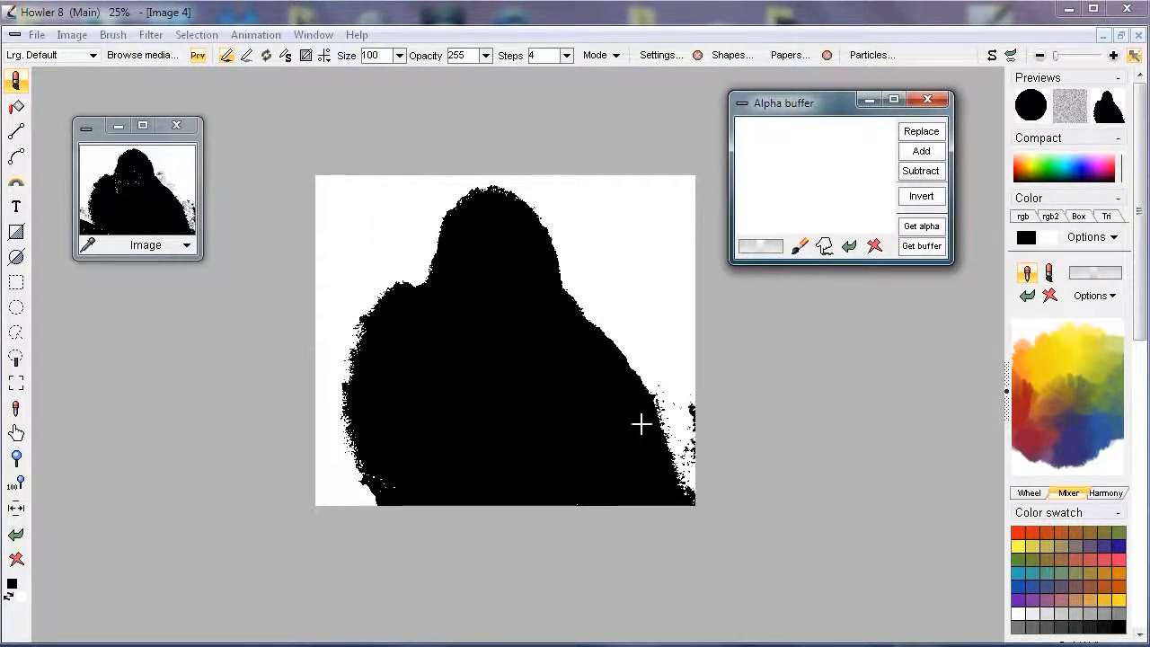
click(922, 246)
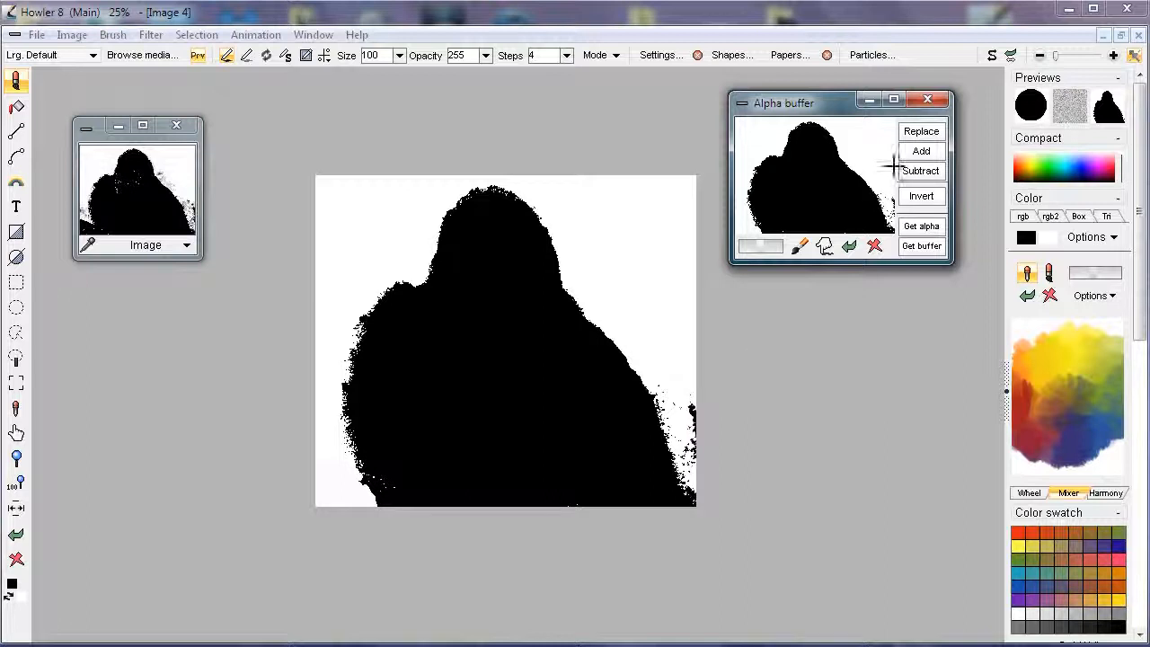
click(921, 132)
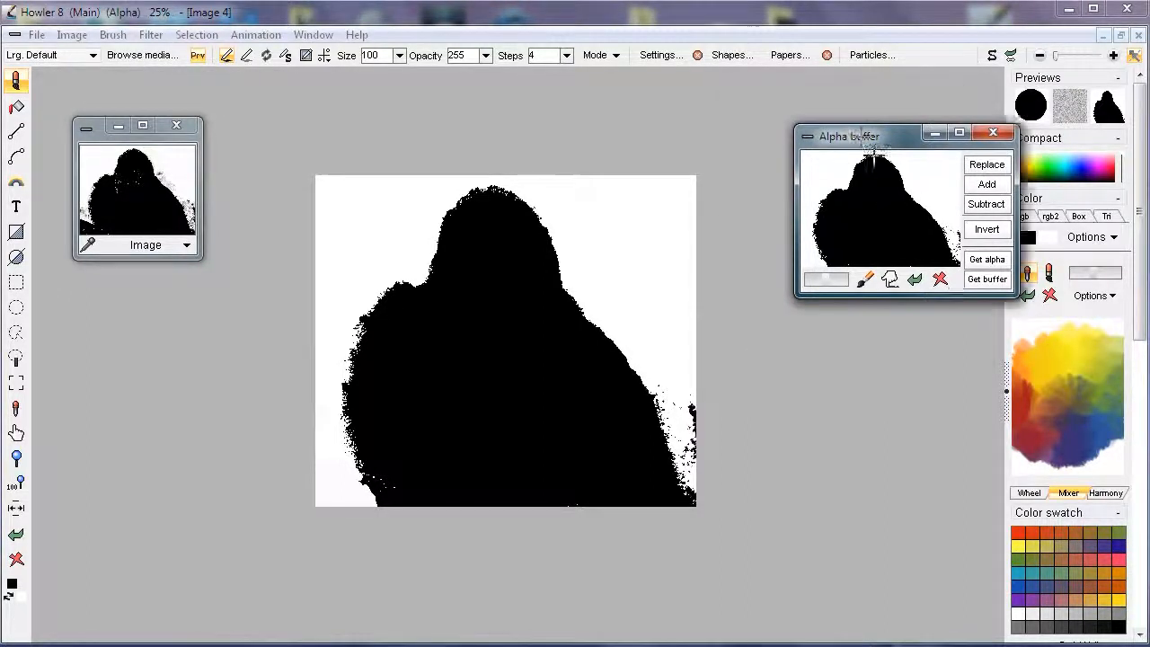
click(196, 34)
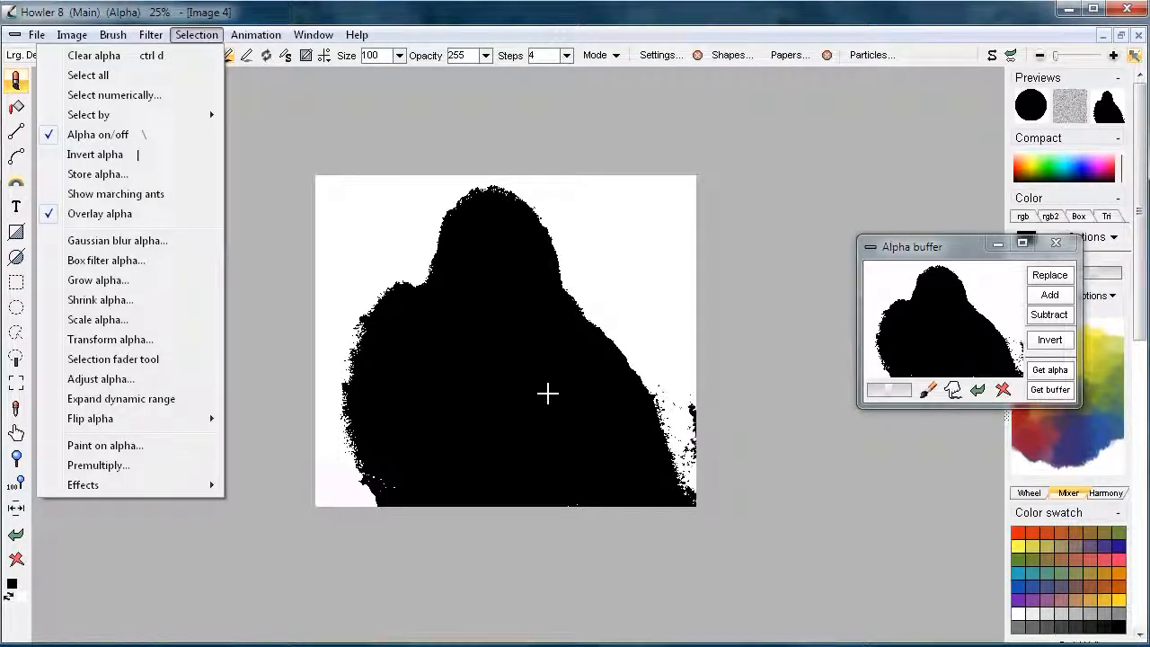
click(107, 153)
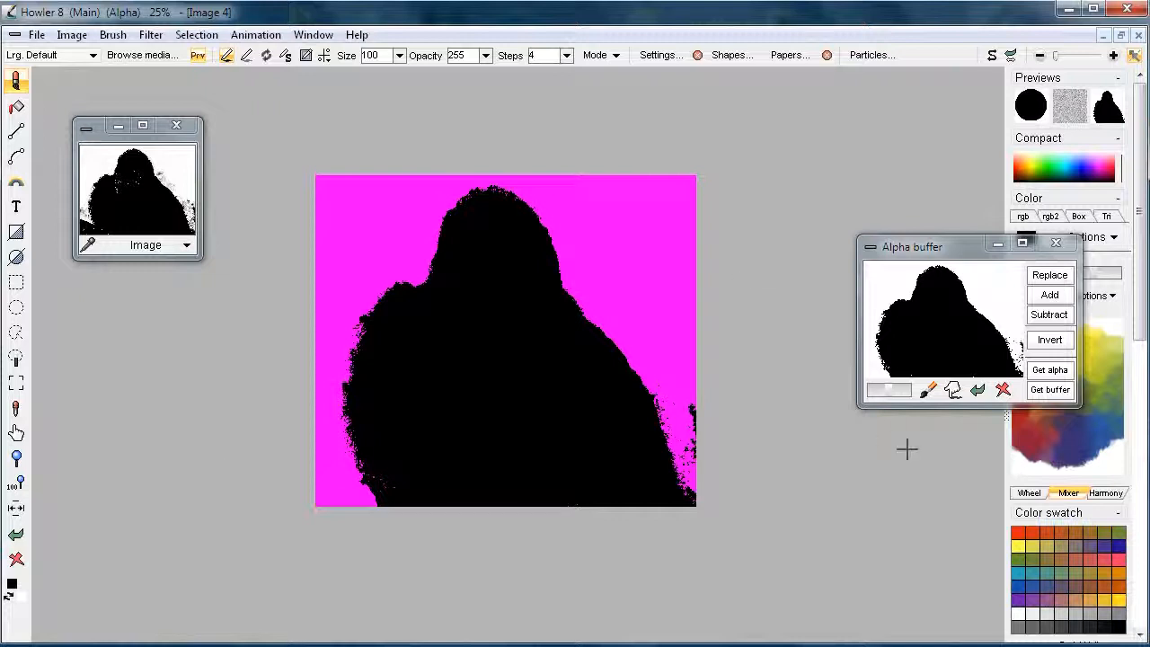
click(114, 35)
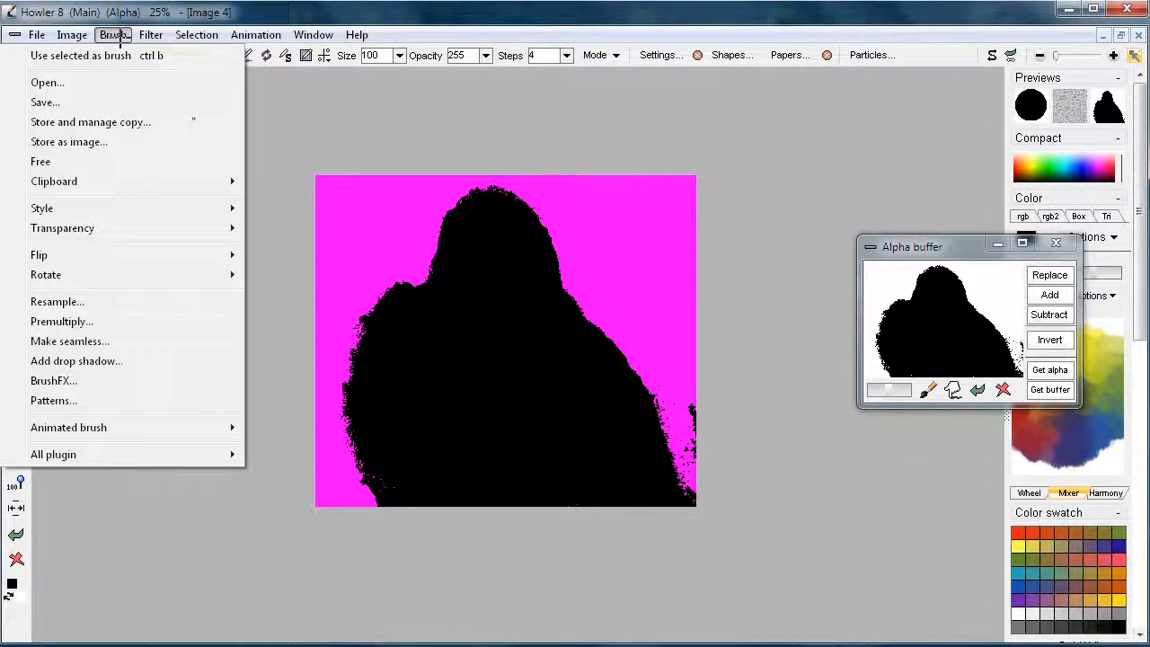
click(128, 122)
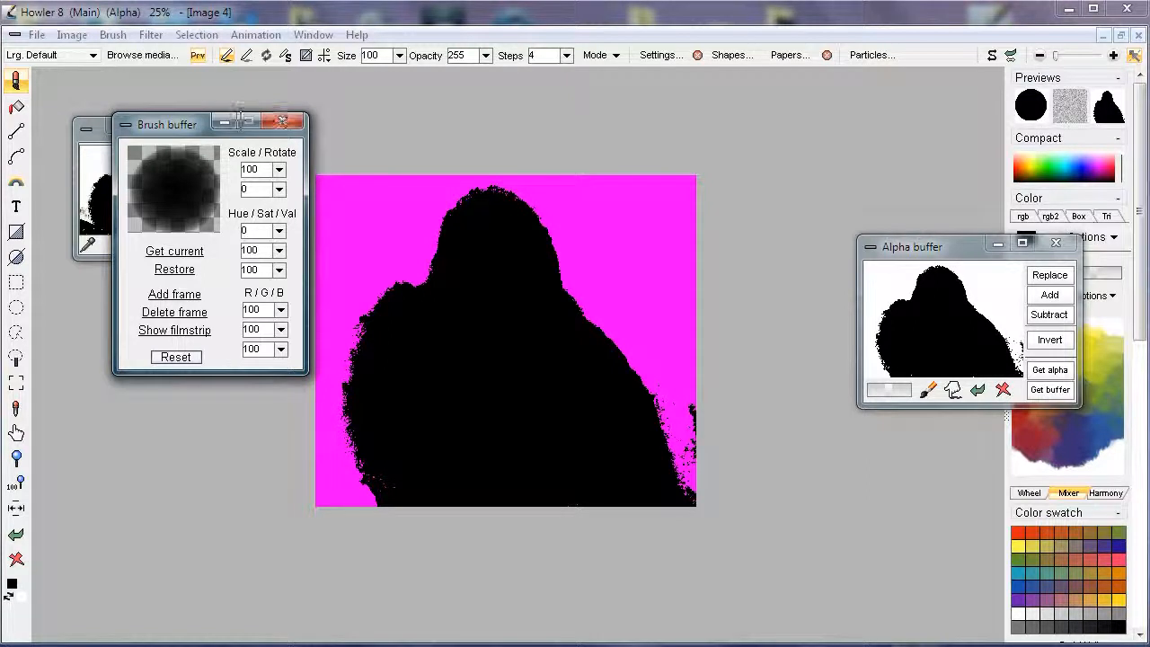
click(287, 122)
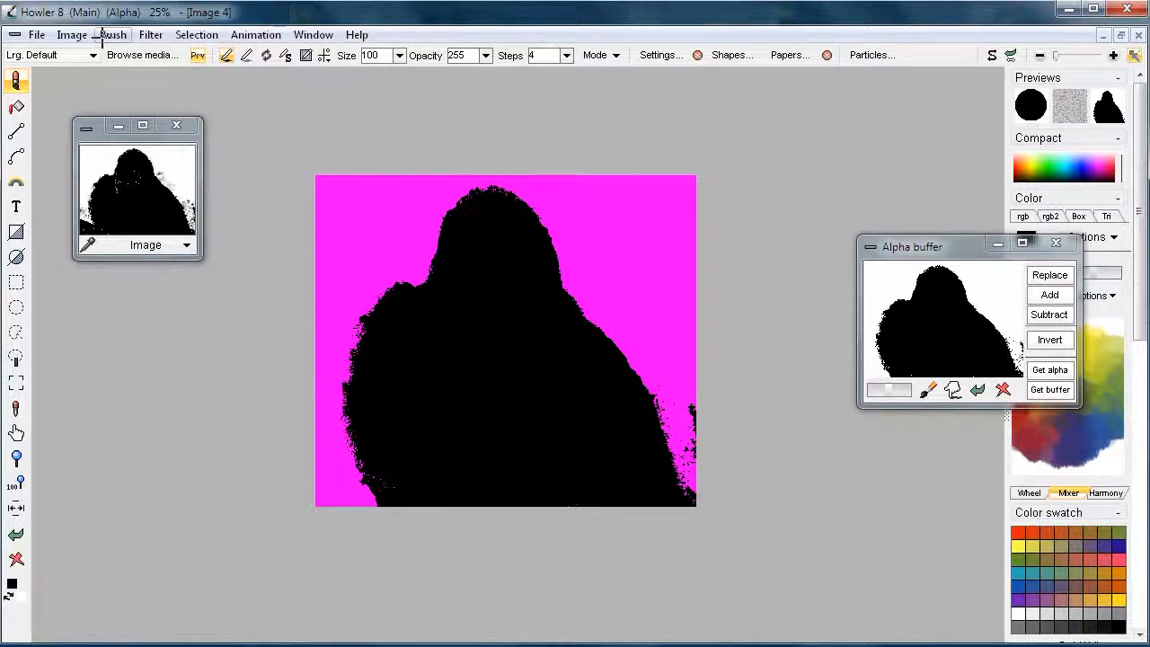
Store the inverted alpha in a new alpha buffer and close the earlier alpha buffer
click(204, 35)
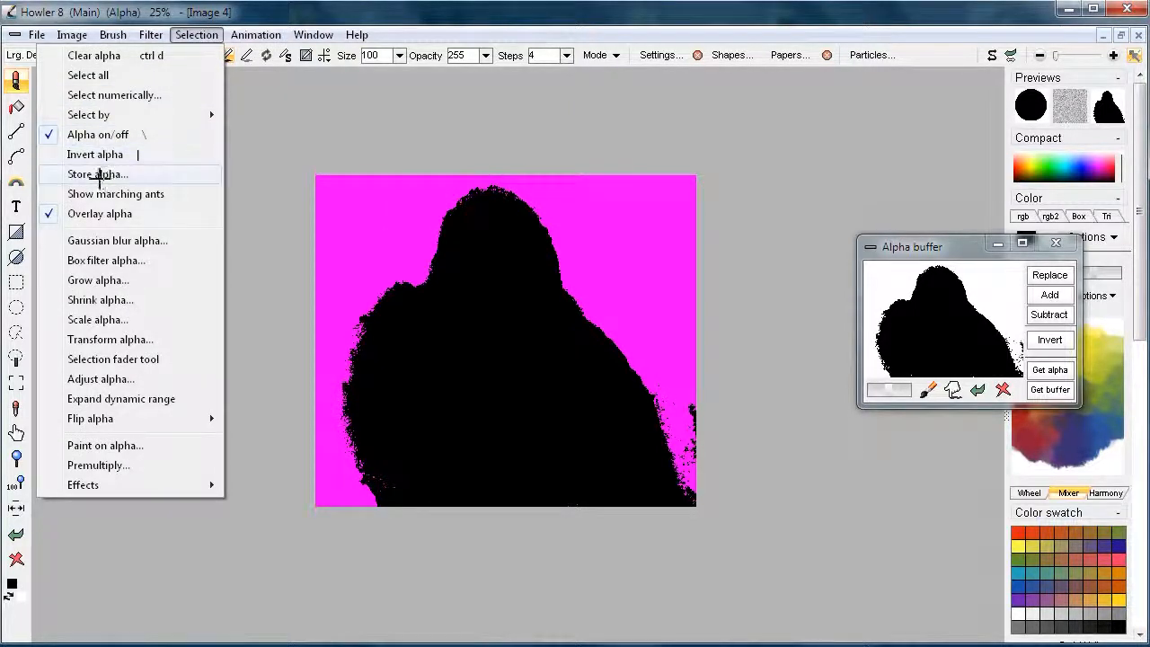
click(91, 177)
drag(208, 149, 843, 466)
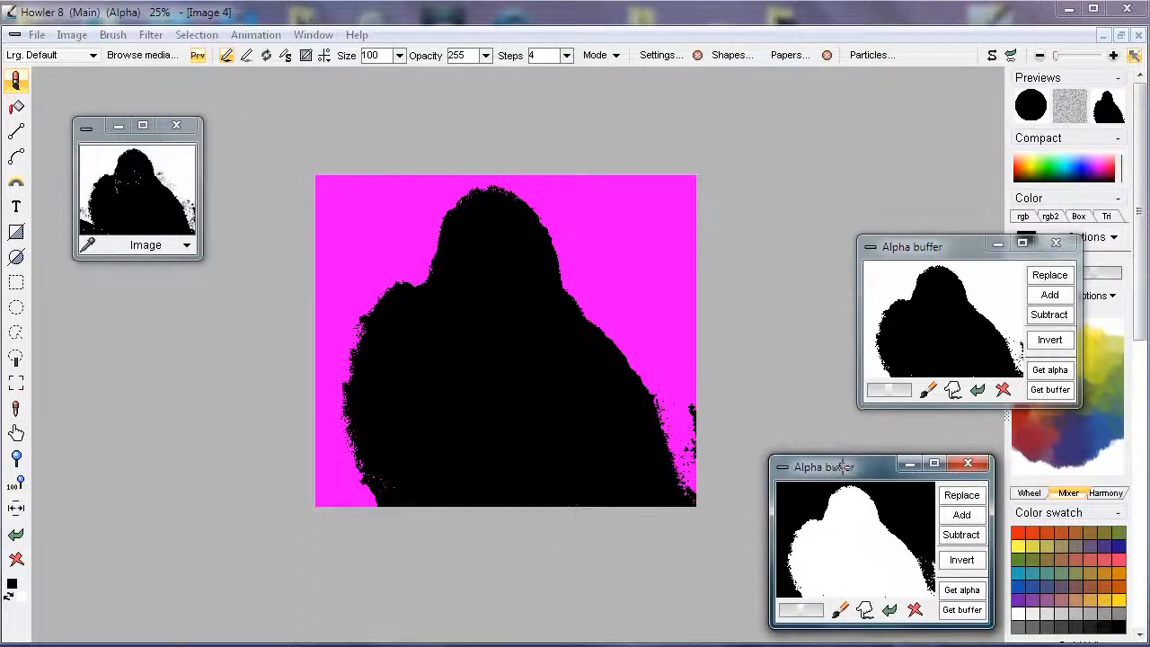
click(1056, 242)
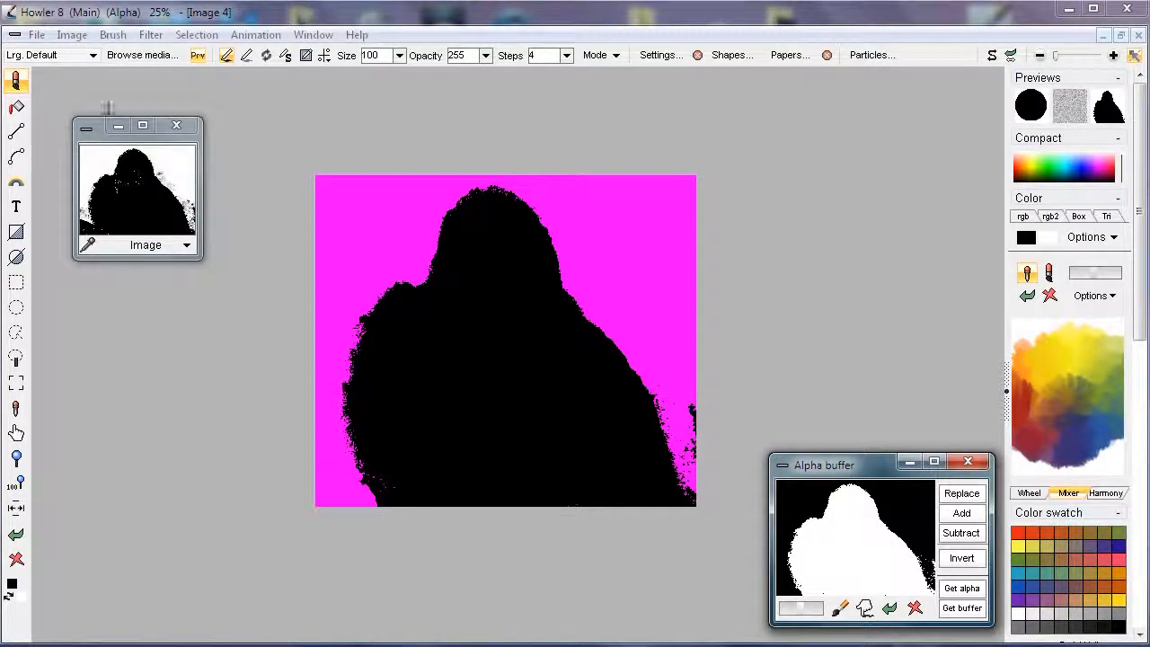
Store a copy of the cleaned silhouette image and place it beside the canvas
click(74, 34)
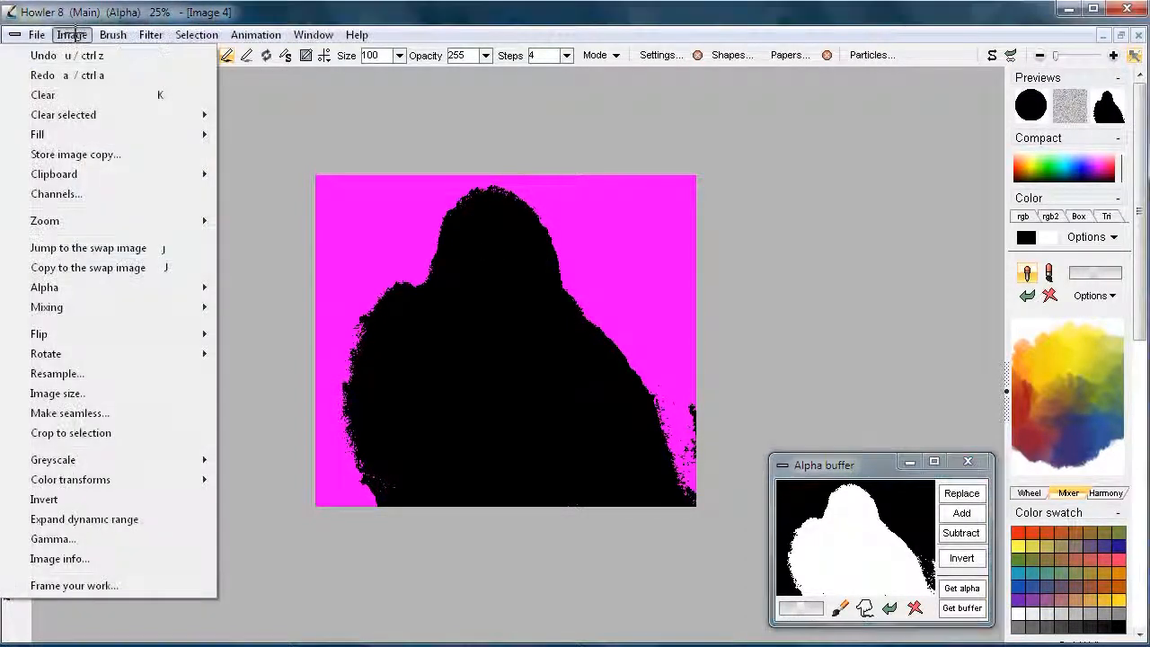
click(70, 154)
drag(170, 162, 52, 345)
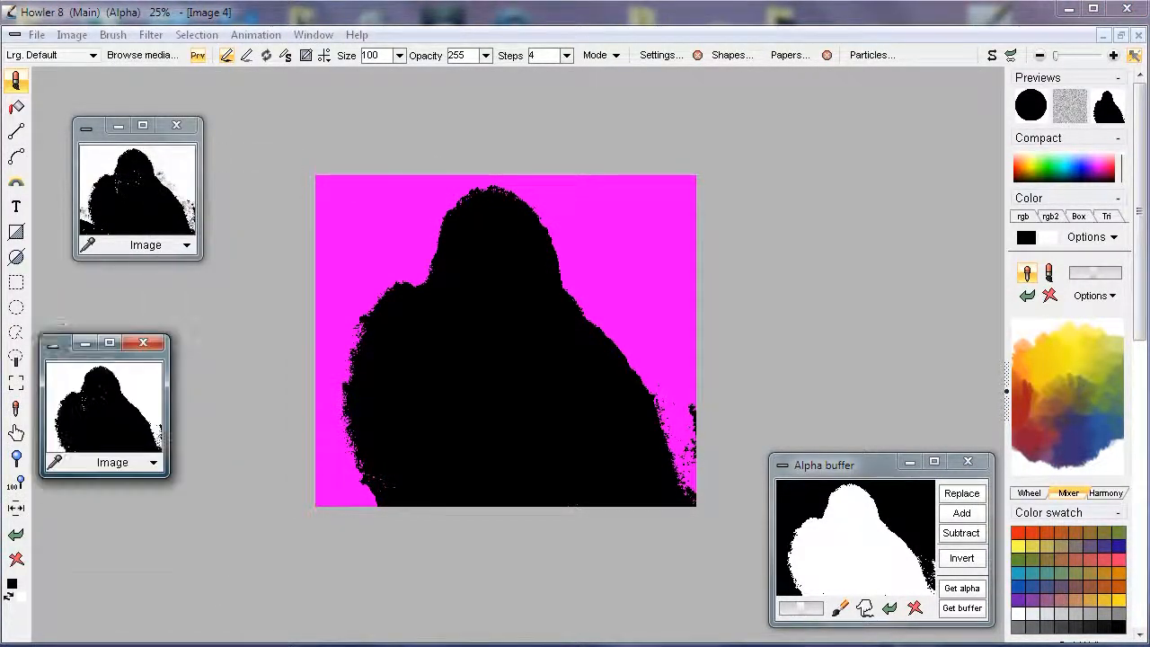
click(148, 463)
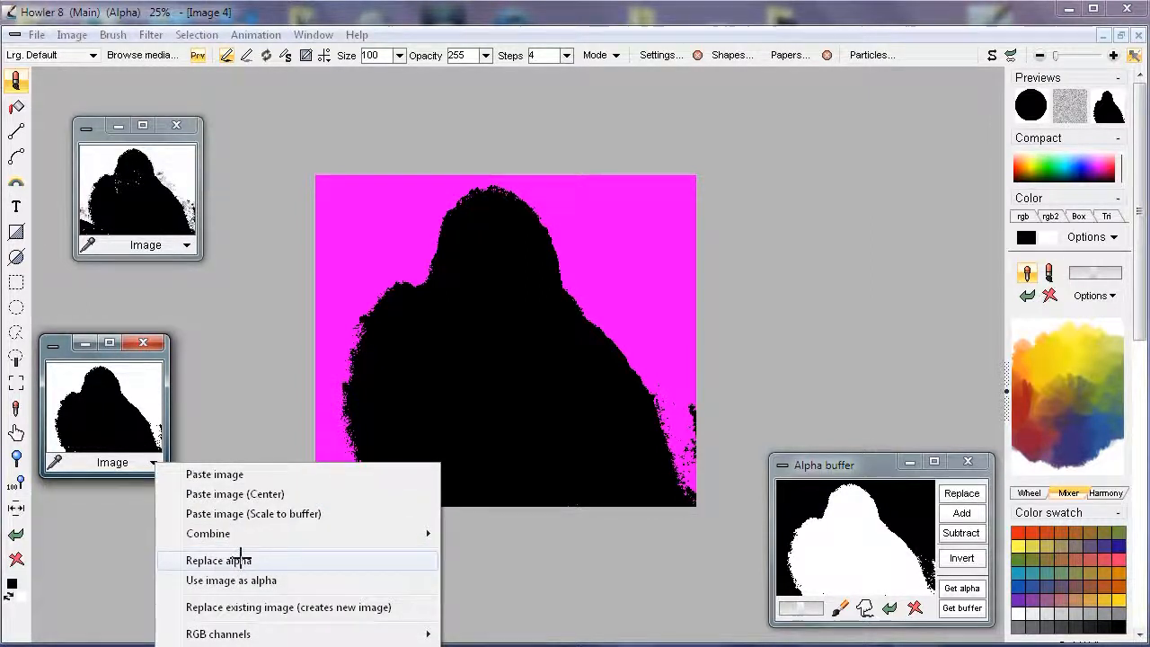
click(63, 362)
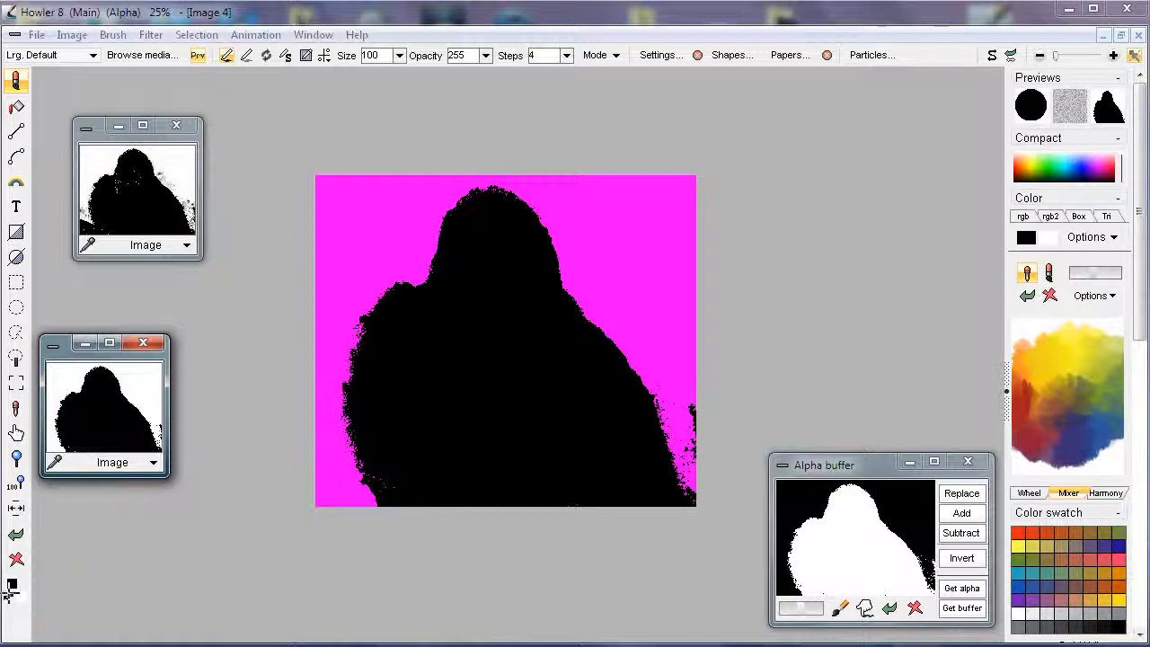
Undo the alpha changes and the recent white background touch-ups on the silhouette image
click(15, 534)
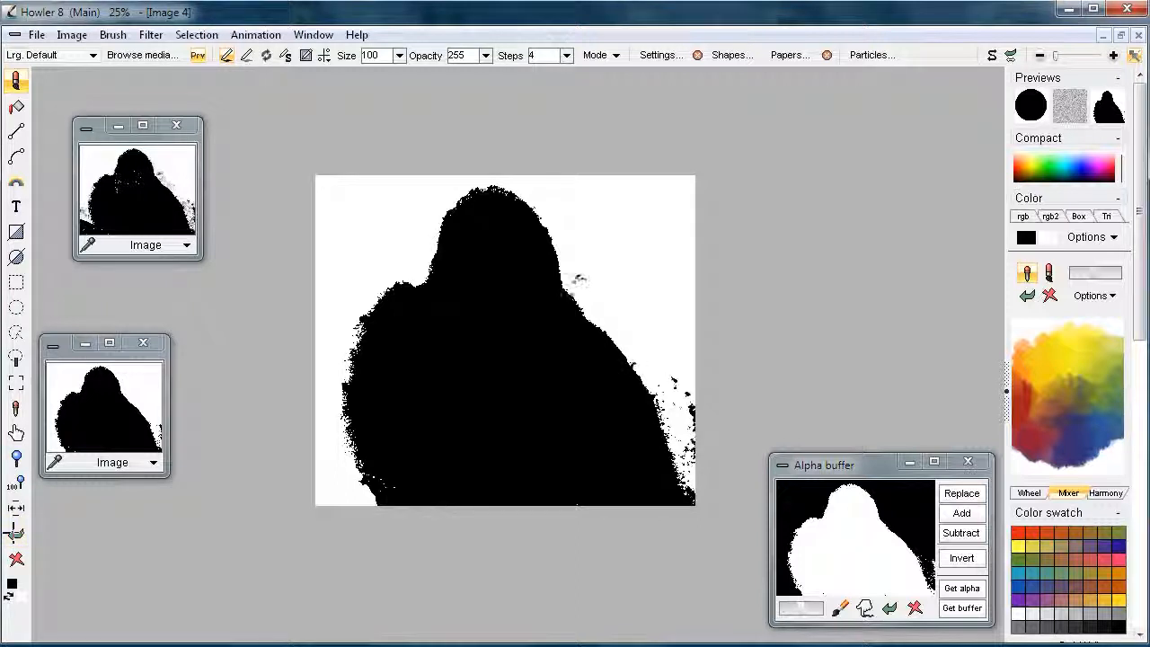
click(15, 534)
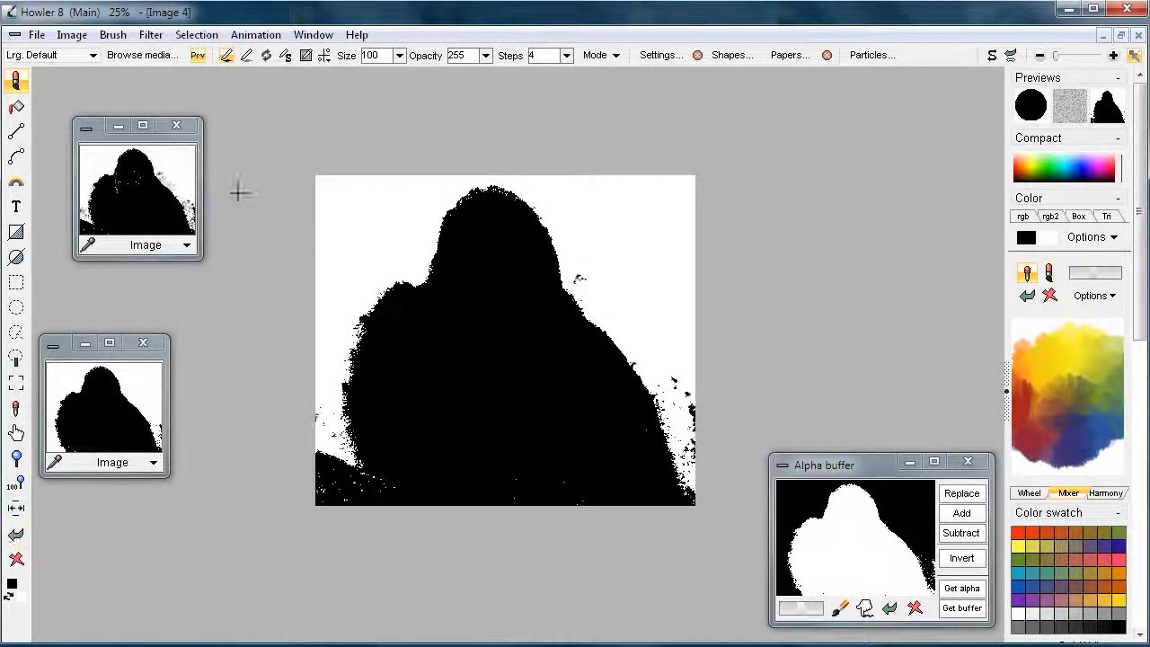
Check the allocated undo memory in the program settings and accept the settings
click(312, 34)
mouse_move(309, 84)
mouse_move(235, 299)
mouse_move(226, 279)
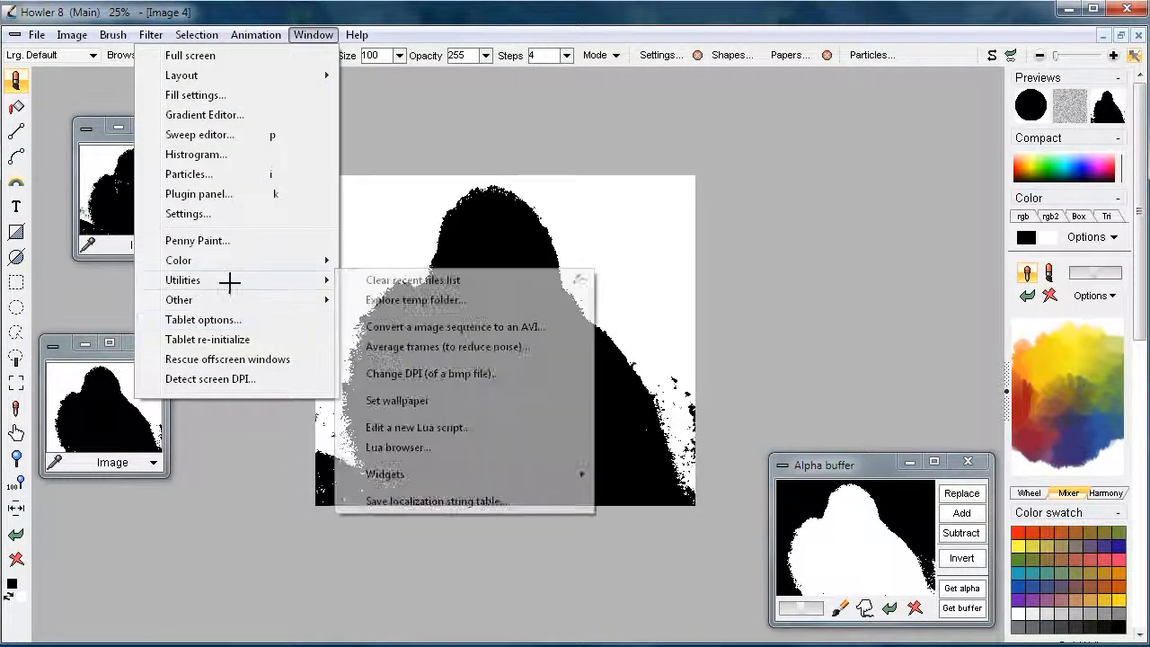
click(191, 213)
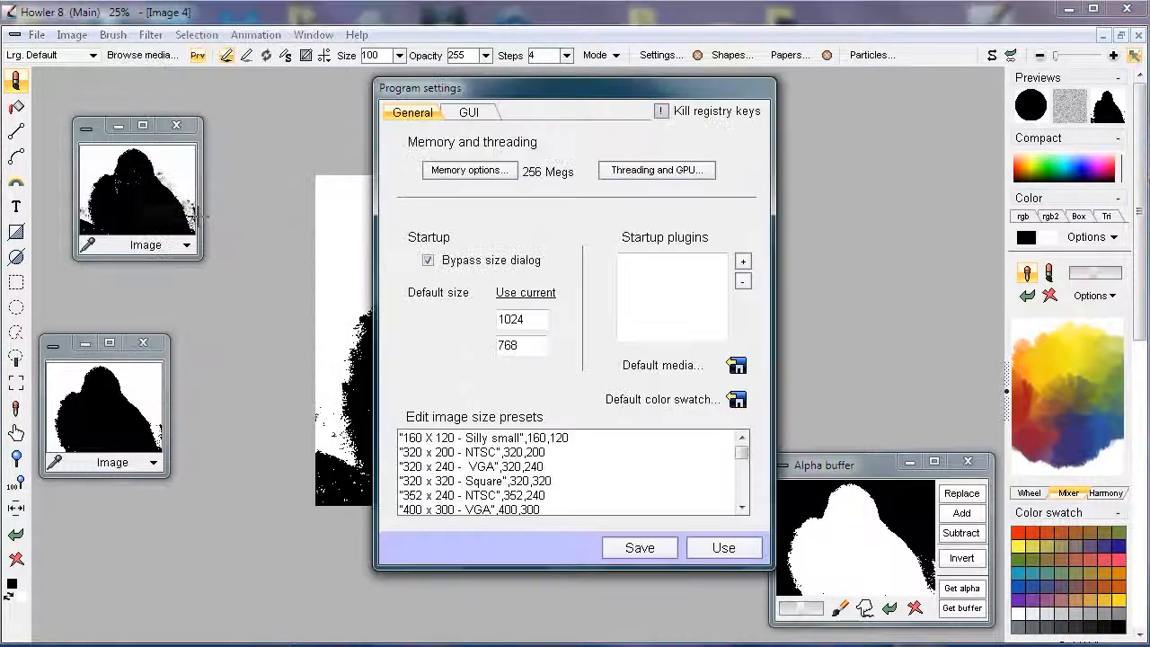
click(465, 171)
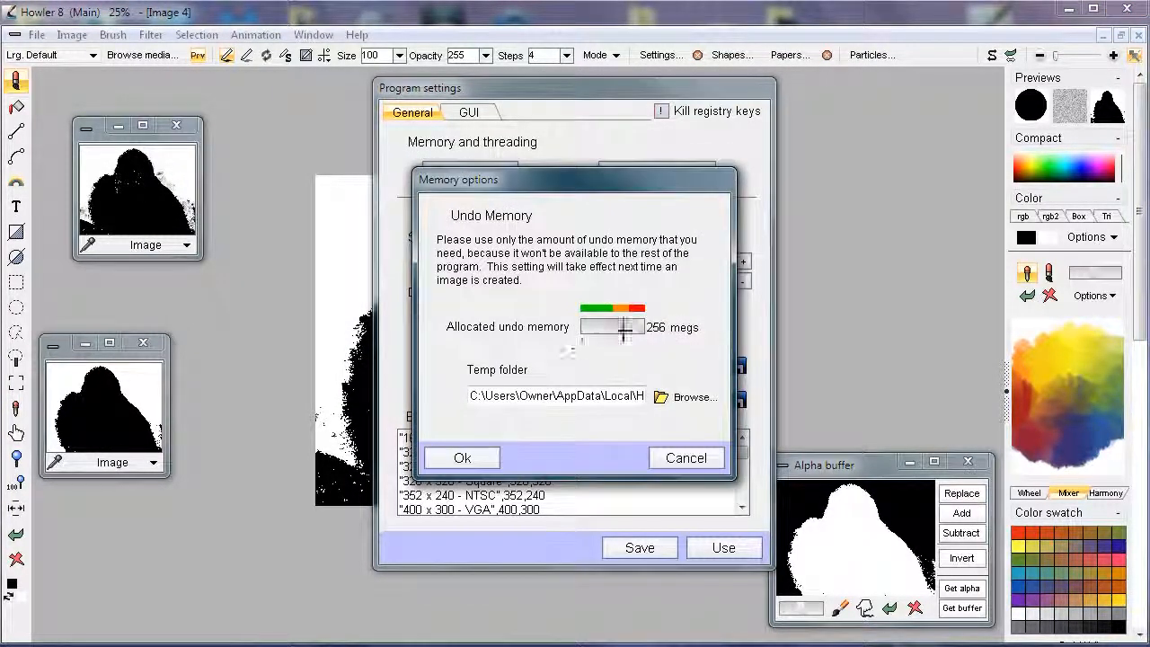
click(465, 458)
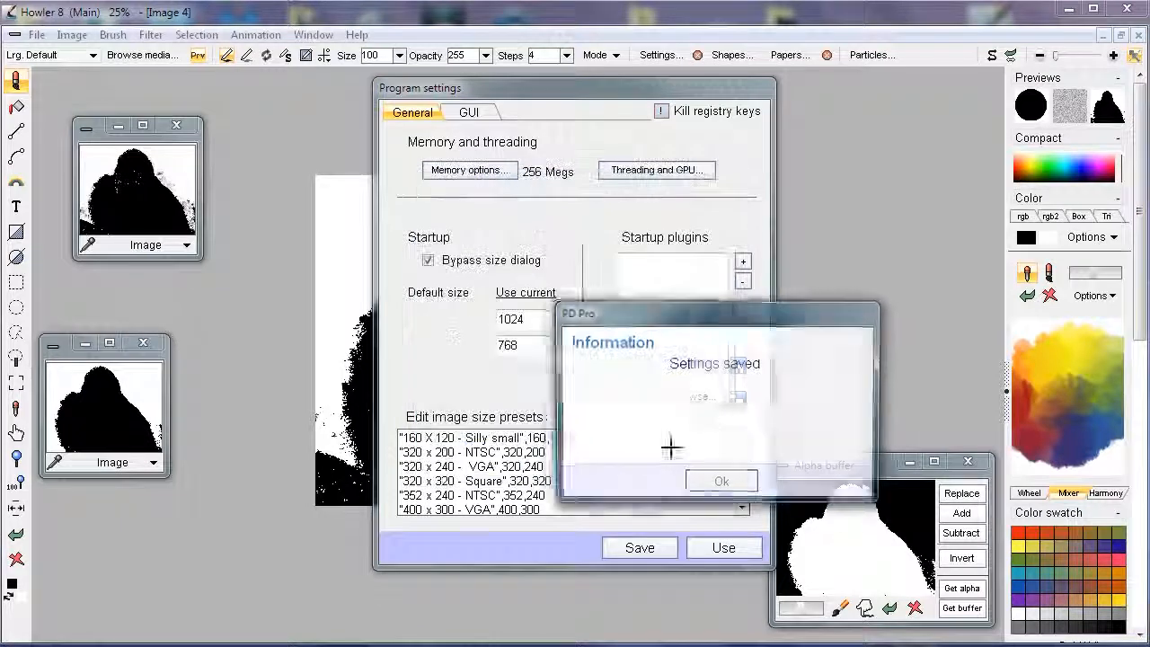
click(719, 478)
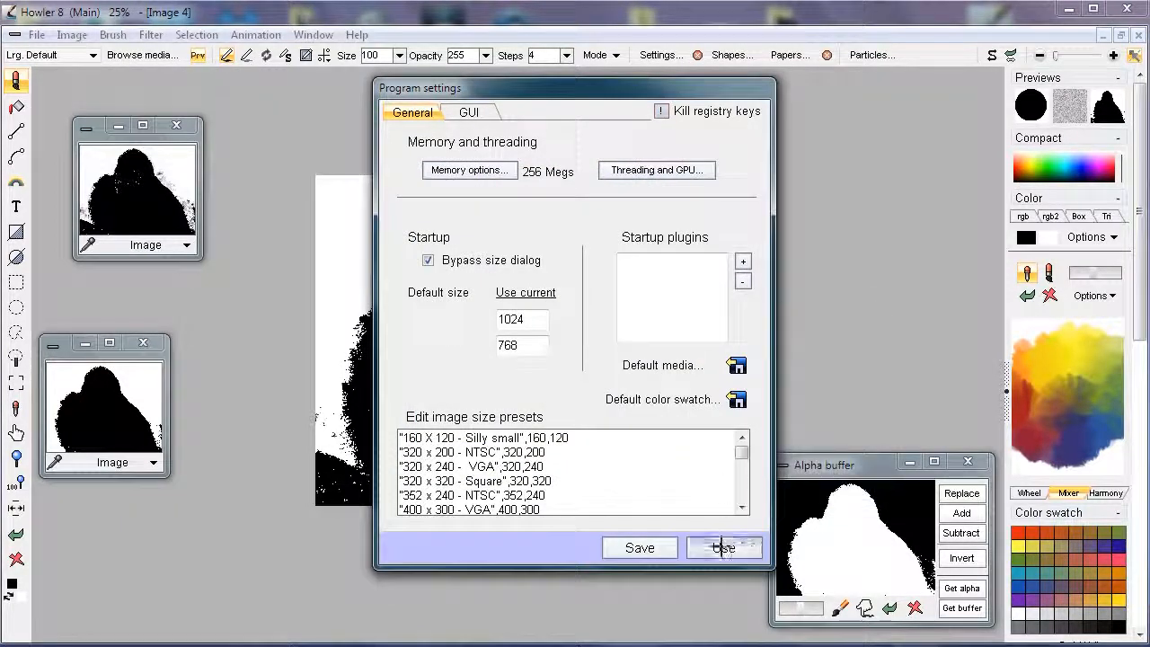
click(724, 548)
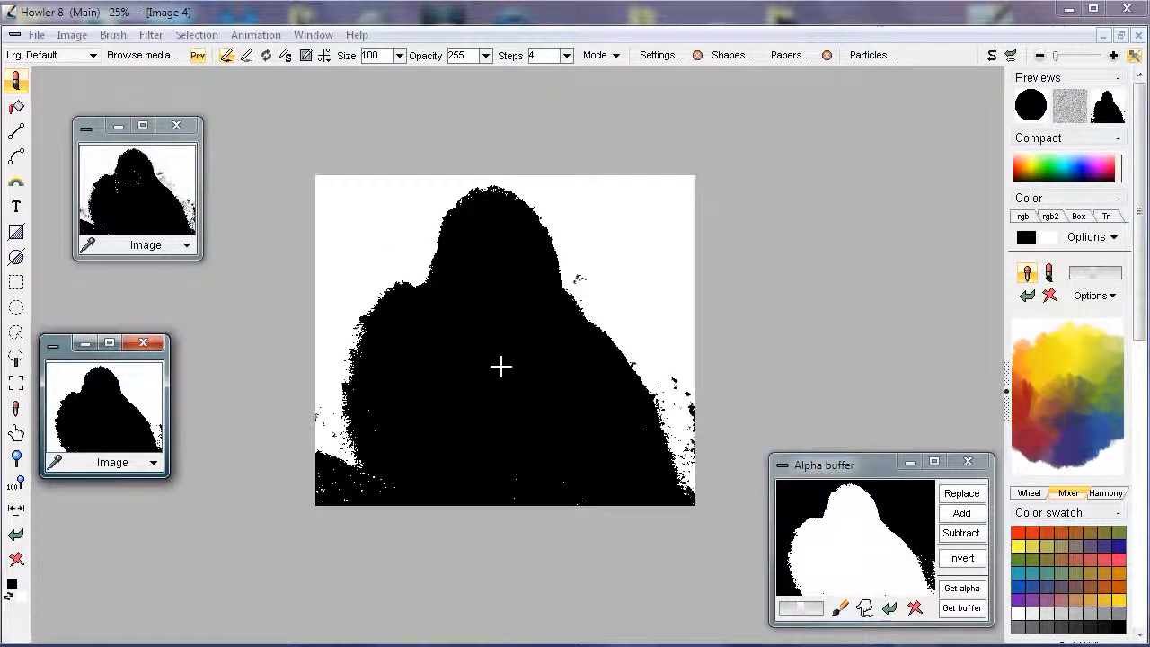
Switch to IrfanView to get the original gorilla photo, and return to Howler
scroll(596, 333, down, 1)
scroll(581, 333, up, 2)
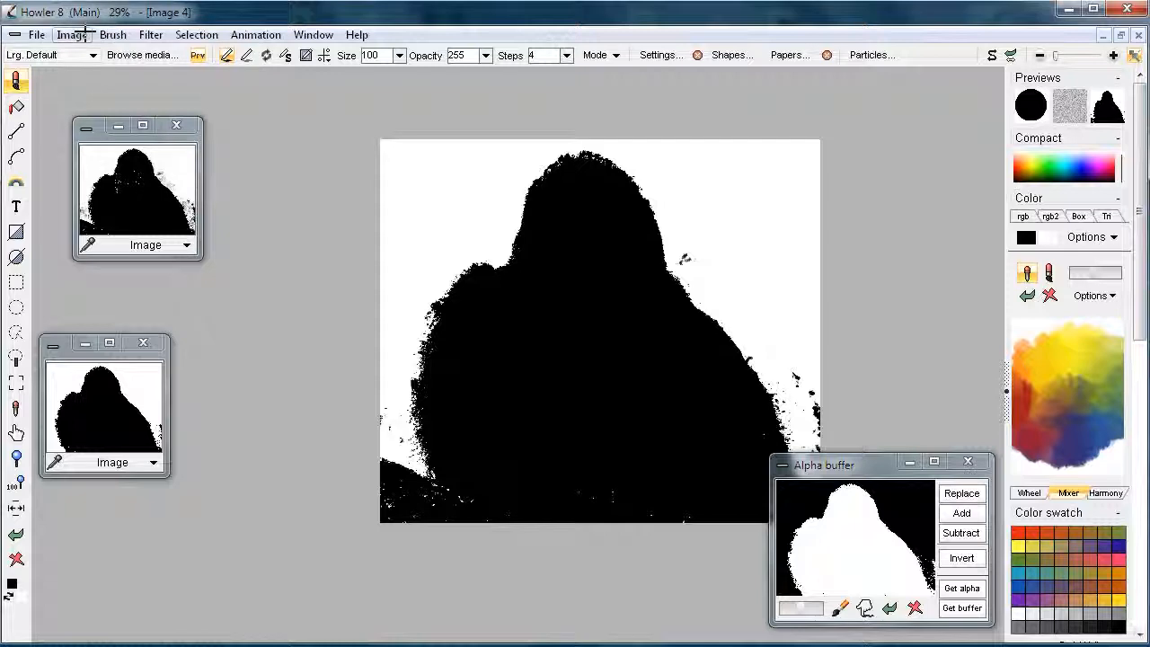
key(alt+Tab)
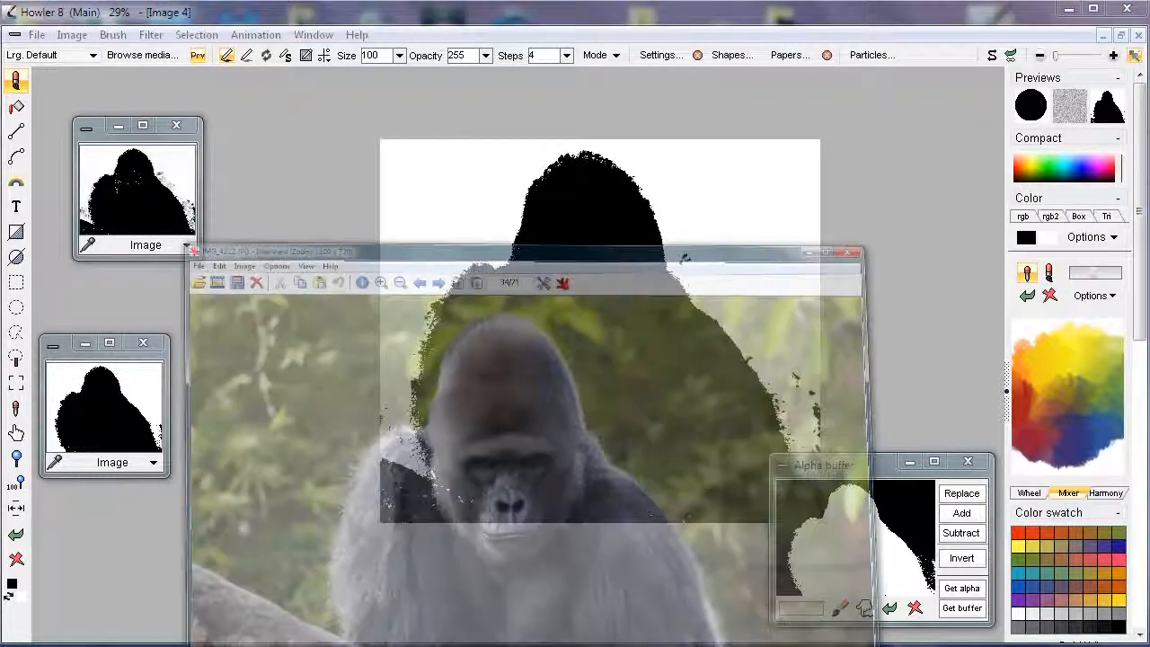
click(927, 9)
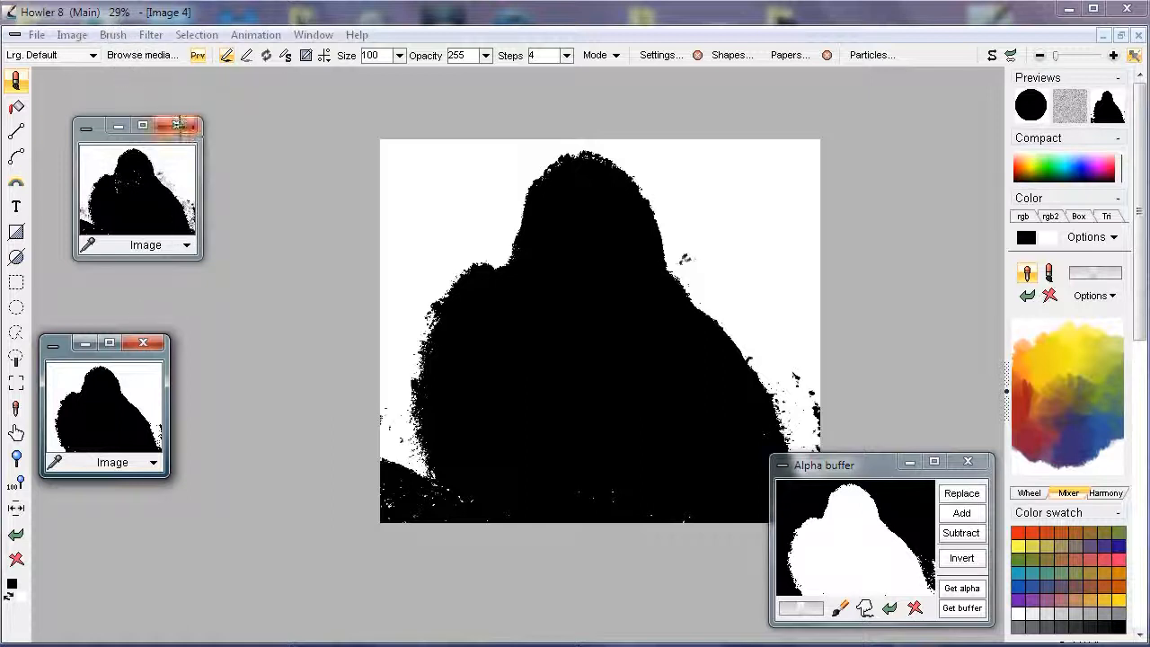
Close the older stored image with the uncleaned silhouette and move the cleaned copy up into free space
click(176, 125)
drag(63, 360, 91, 287)
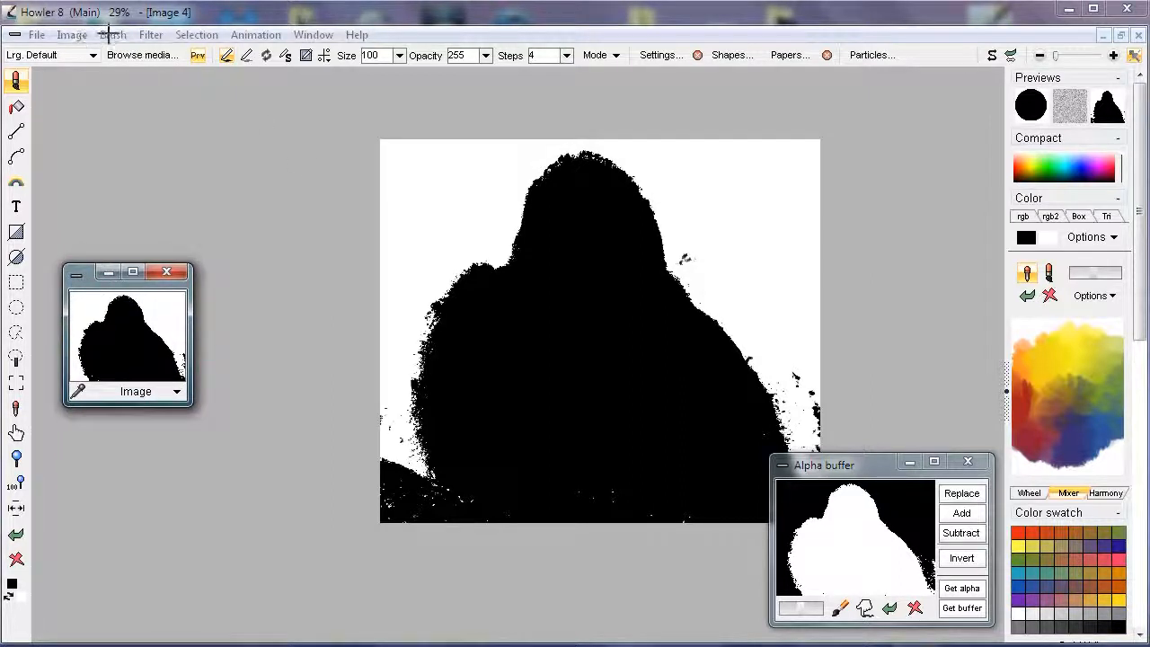
Paste the clipboard contents as a new image
click(79, 34)
mouse_move(56, 173)
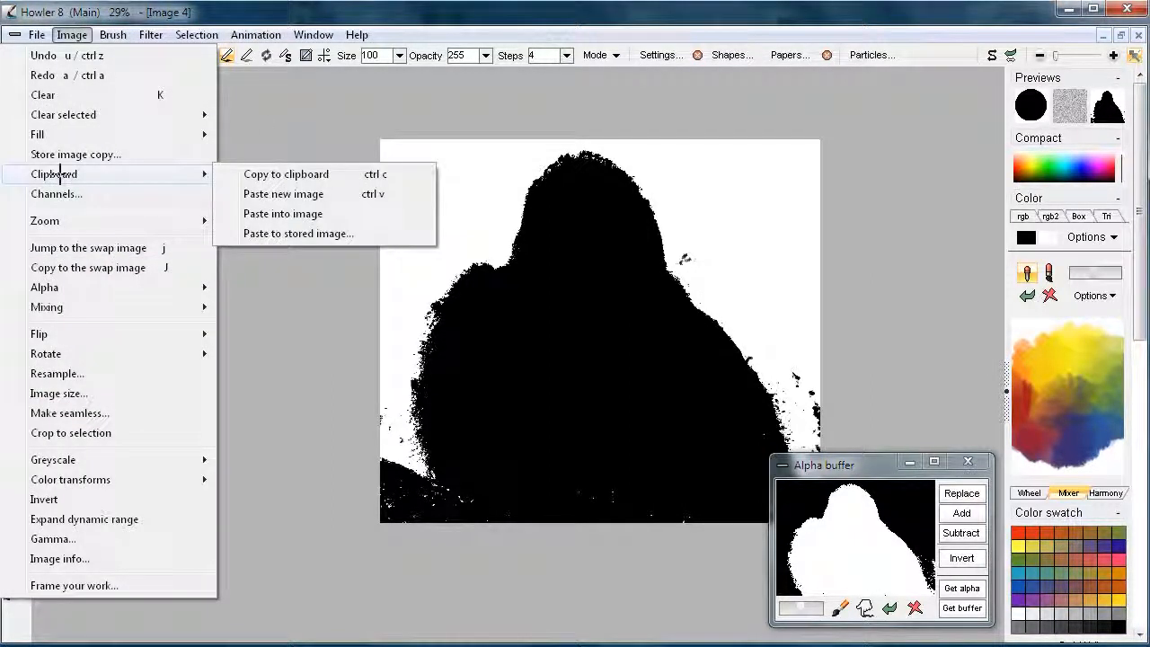
click(316, 194)
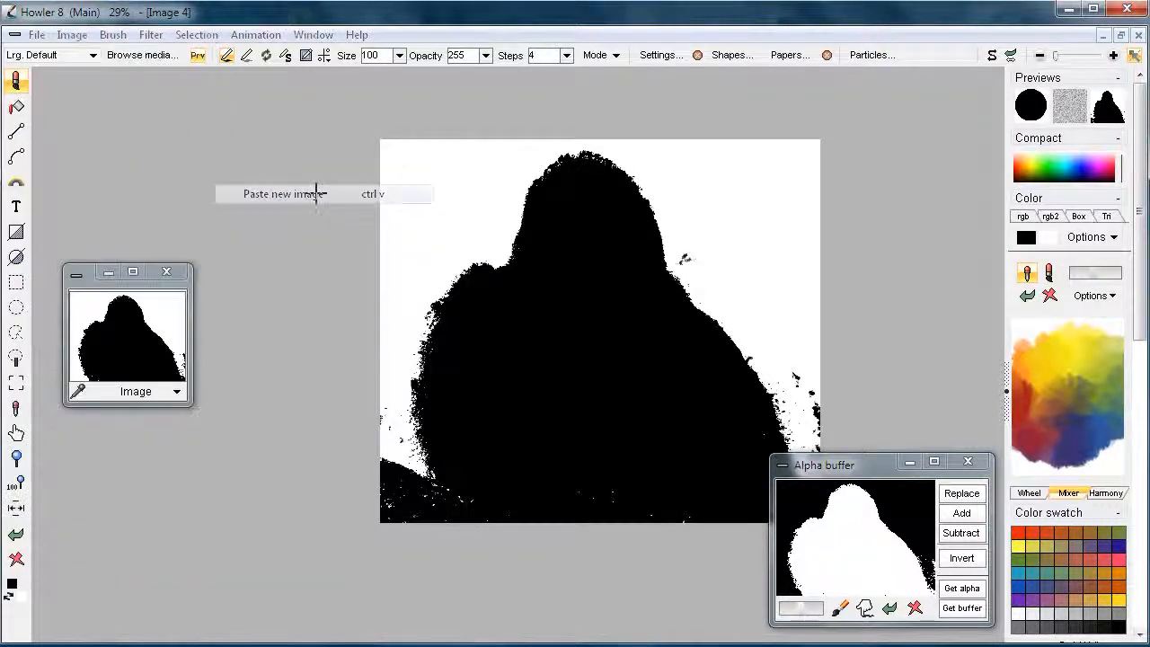
Paste the original gorilla photo from the clipboard as the current brush
click(827, 476)
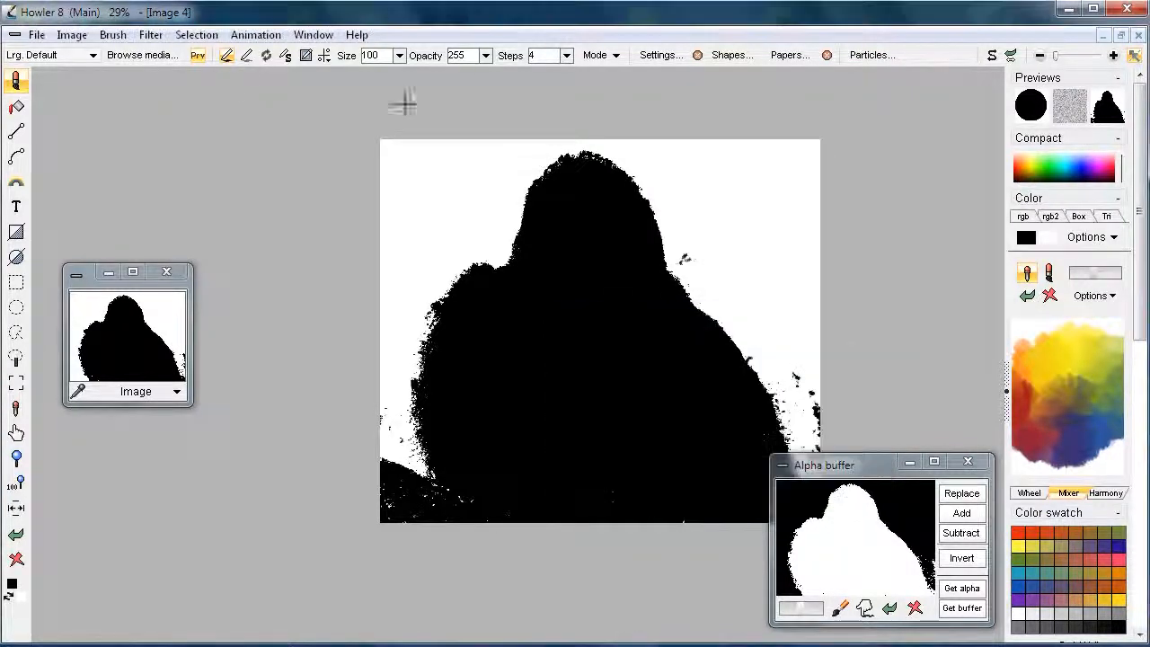
click(115, 35)
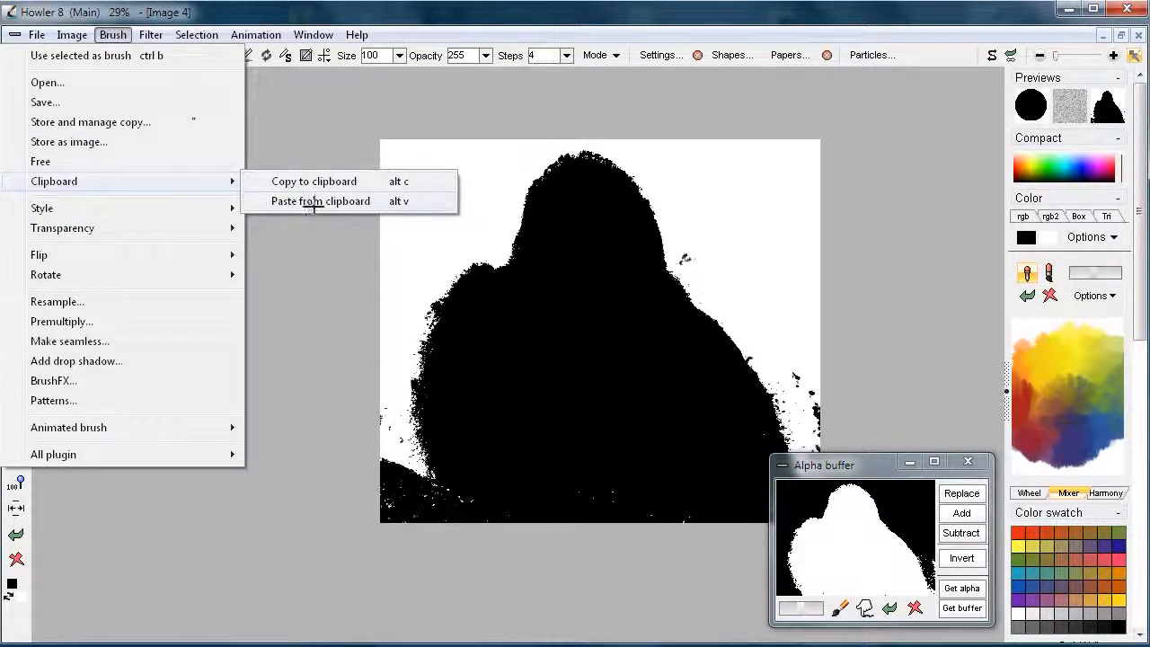
click(364, 200)
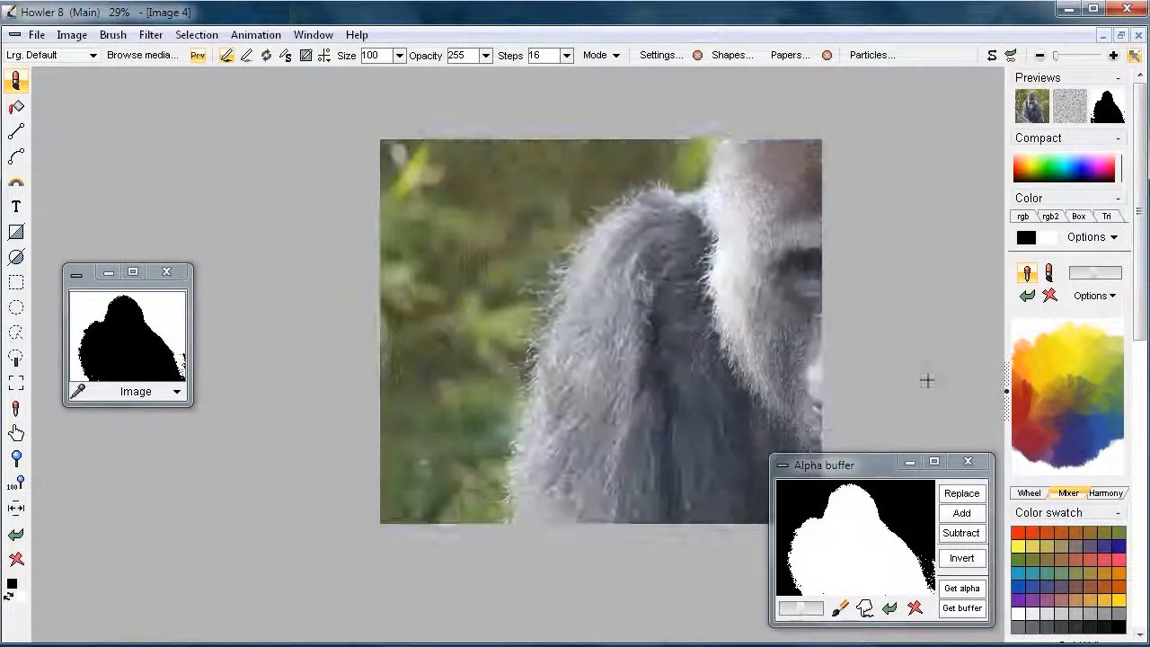
Lower the brush opacity to 169 so the photo can be compared with the silhouette beneath it
click(485, 55)
drag(475, 77, 431, 81)
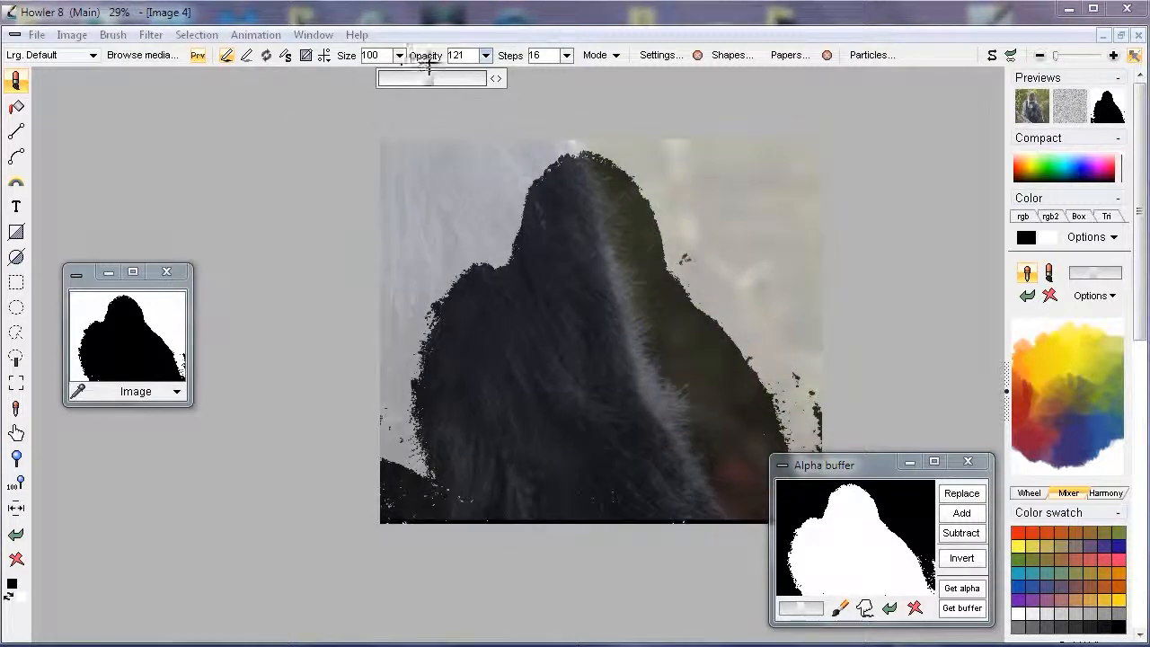
drag(430, 78, 449, 80)
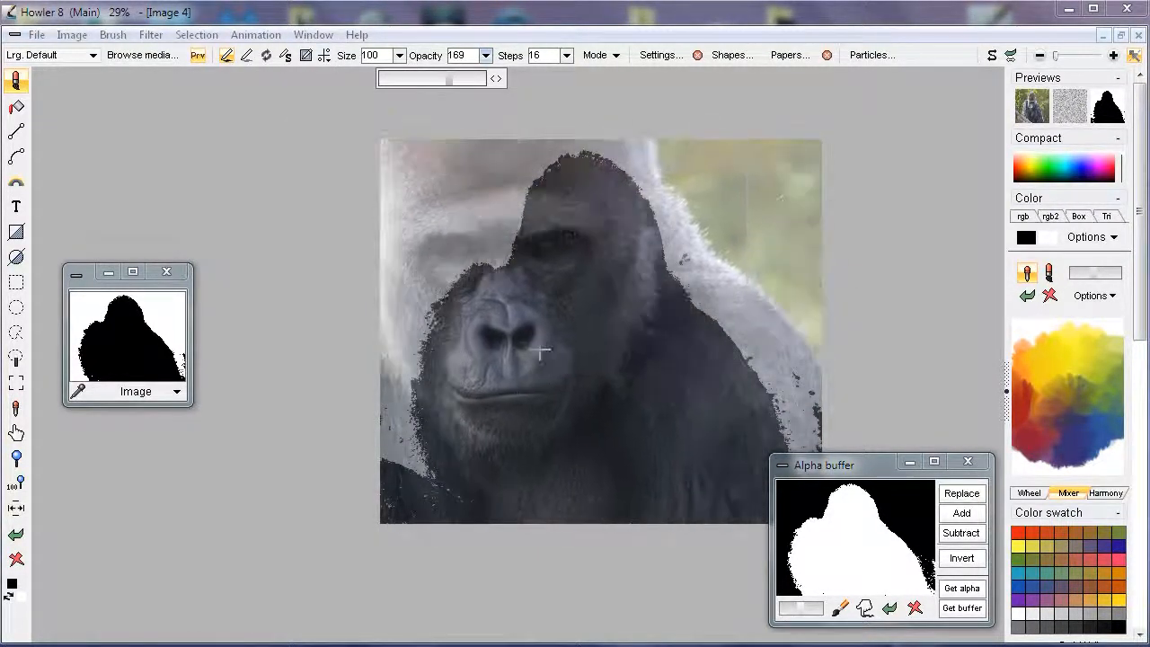
scroll(629, 344, up, 2)
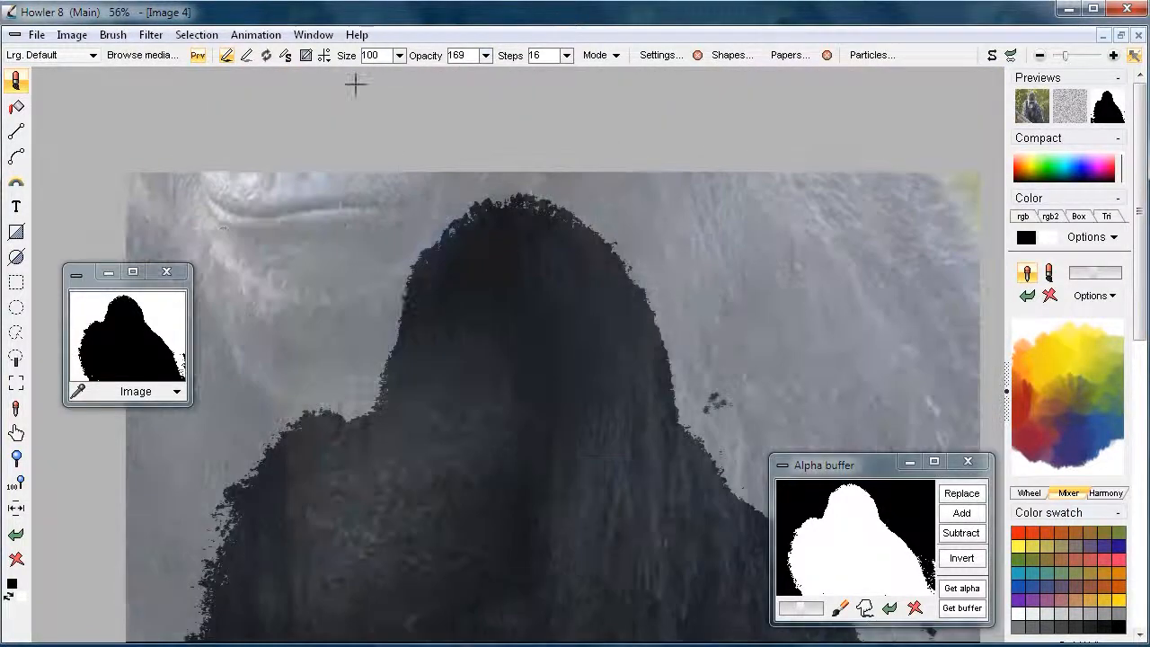
Try resampling the photo brush to 45 percent, 2332 by 1555 pixels, with proportions constrained
click(109, 37)
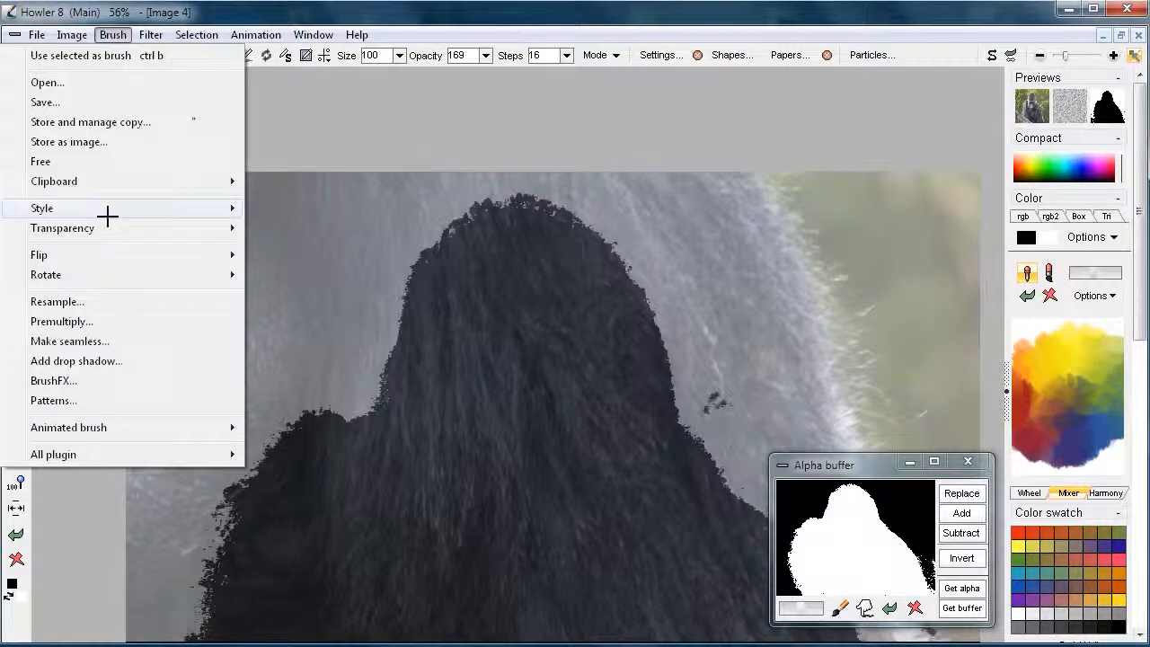
click(72, 301)
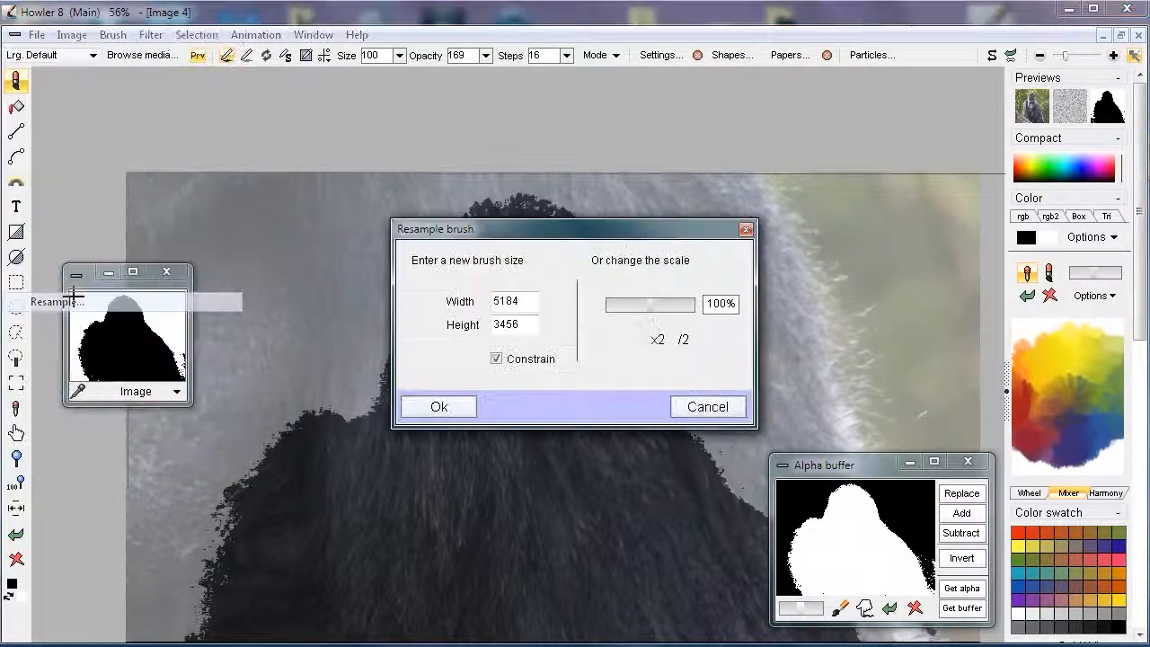
mouse_move(645, 306)
mouse_down()
mouse_move(616, 303)
mouse_move(626, 306)
mouse_up()
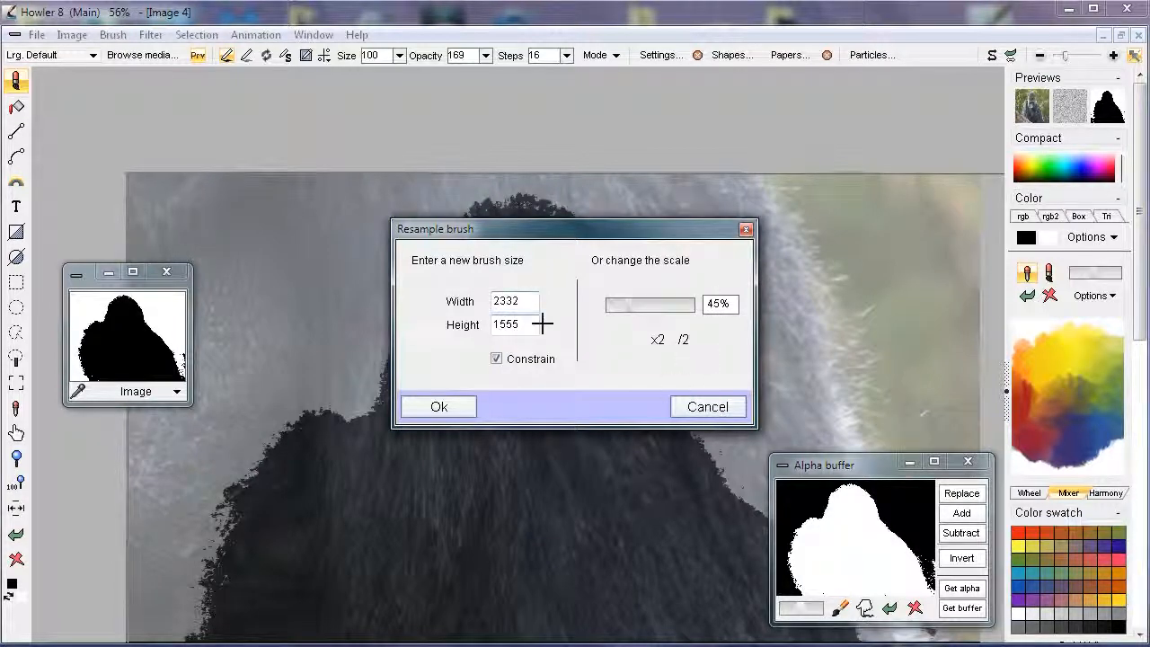
click(453, 407)
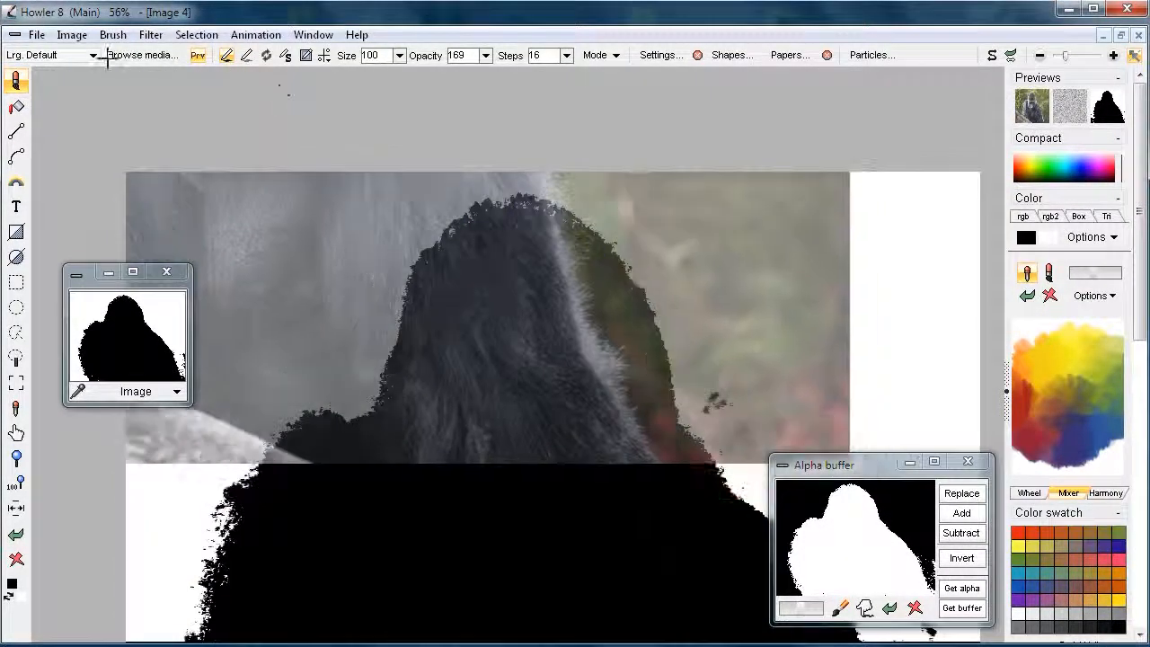
Replace the resampled brush with the full-size photo from the clipboard
click(109, 32)
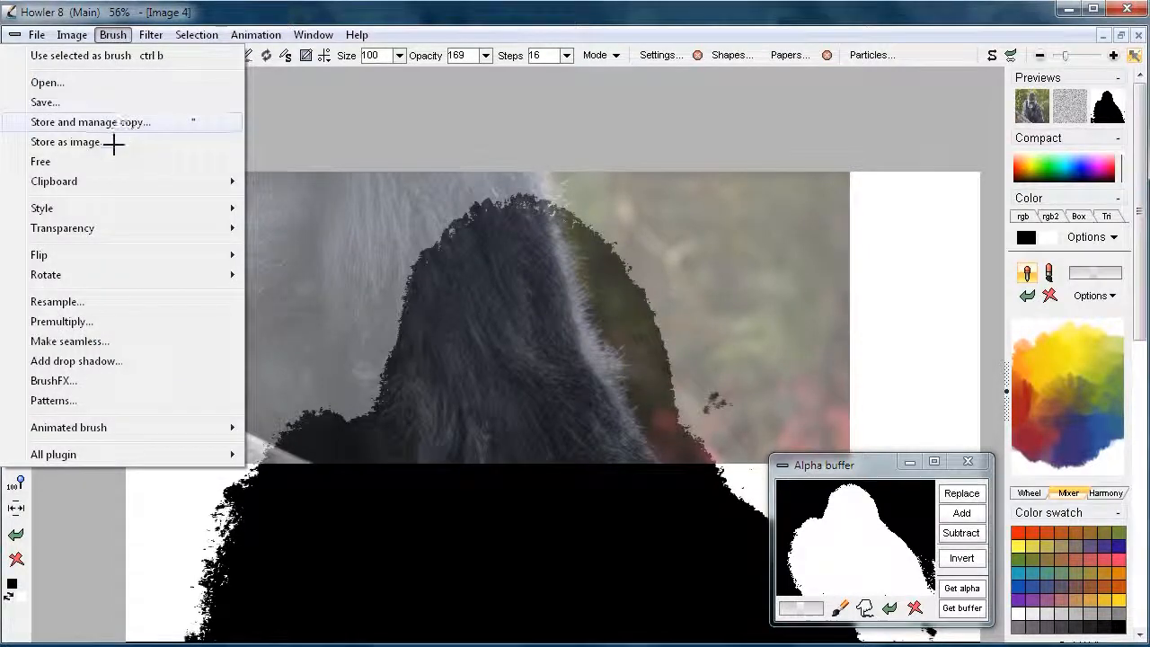
mouse_move(108, 182)
click(324, 201)
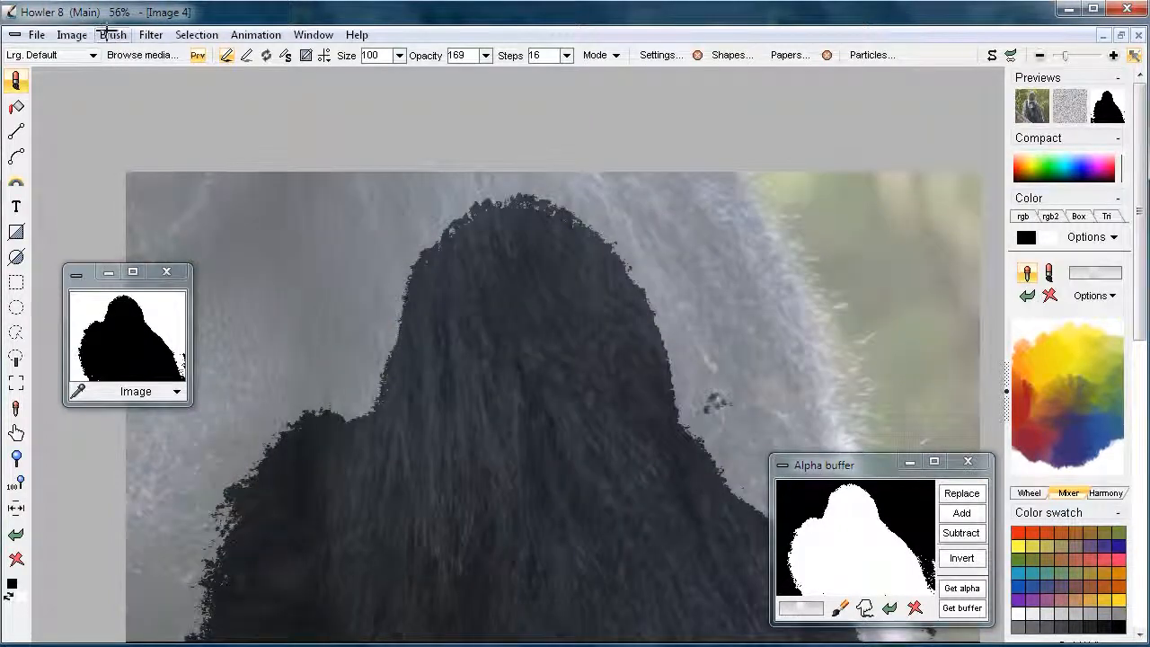
Store the photo brush in the brush buffer and scale it to 50 percent to match the silhouette's size
click(111, 34)
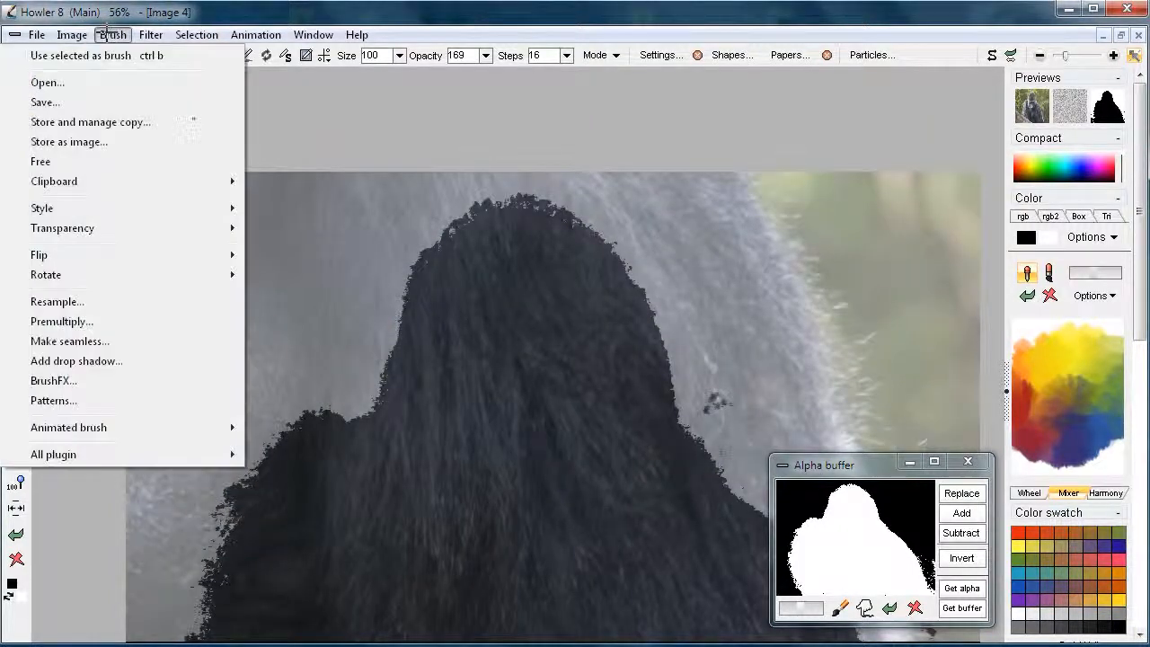
click(120, 122)
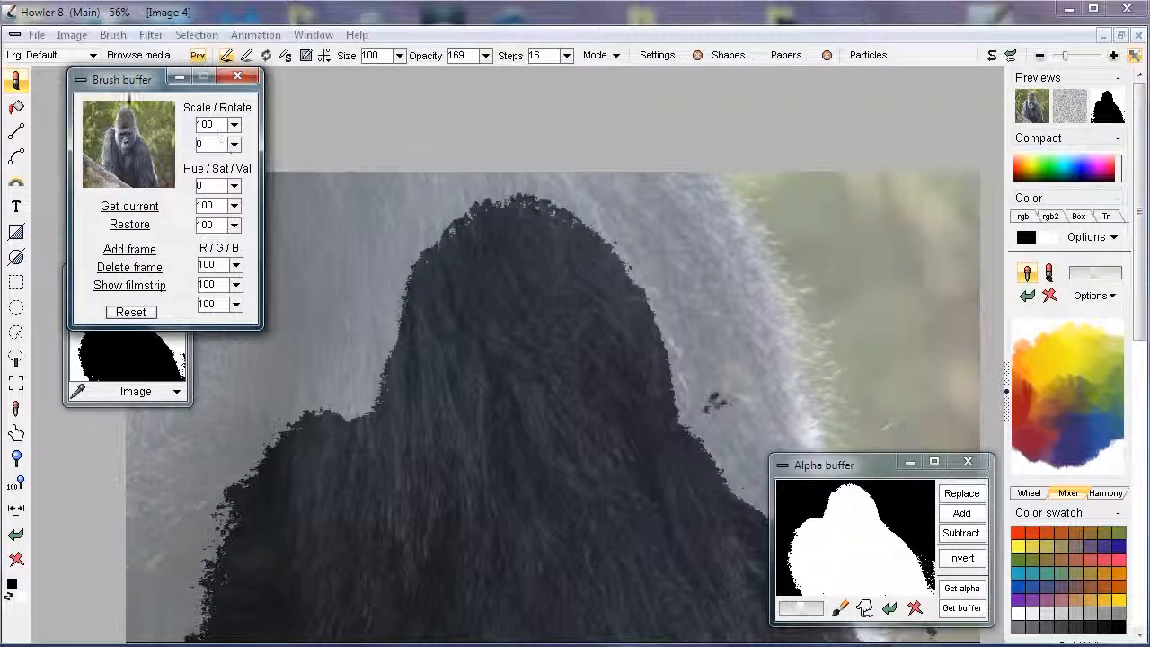
drag(116, 78, 160, 75)
drag(271, 140, 219, 144)
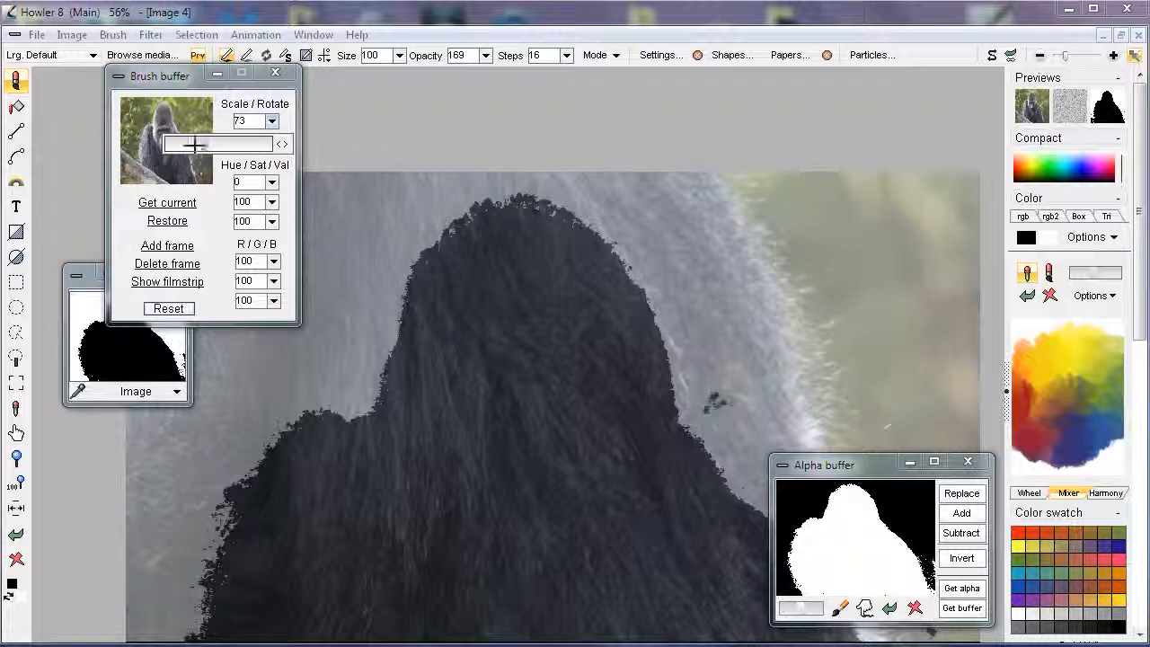
drag(193, 144, 195, 144)
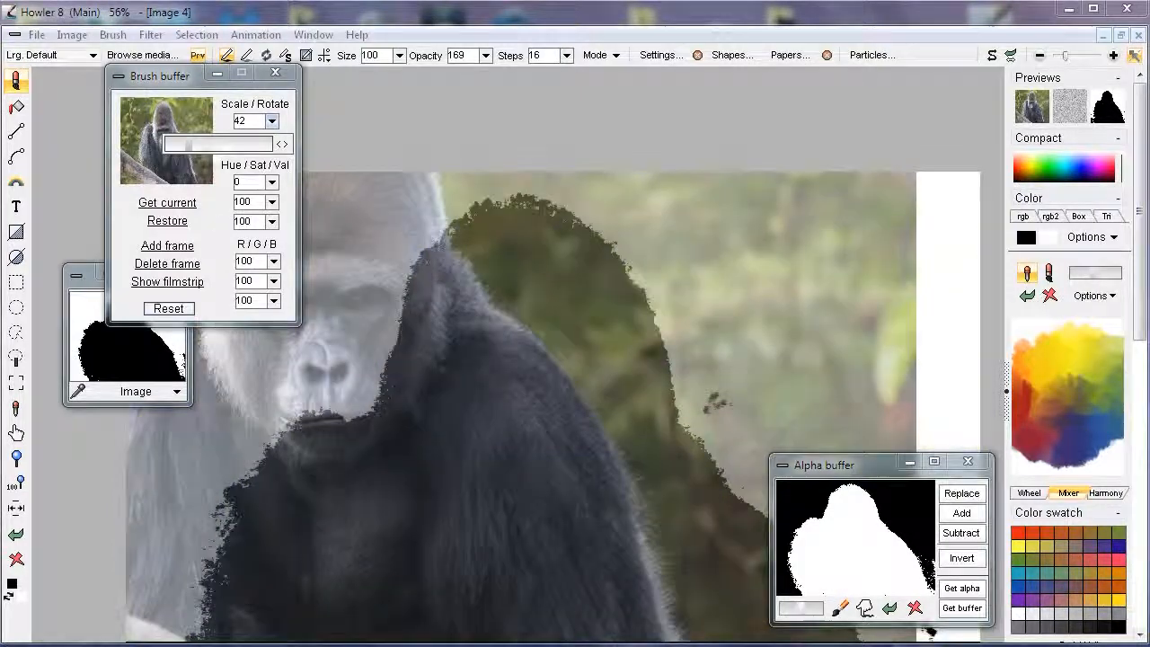
drag(188, 144, 191, 143)
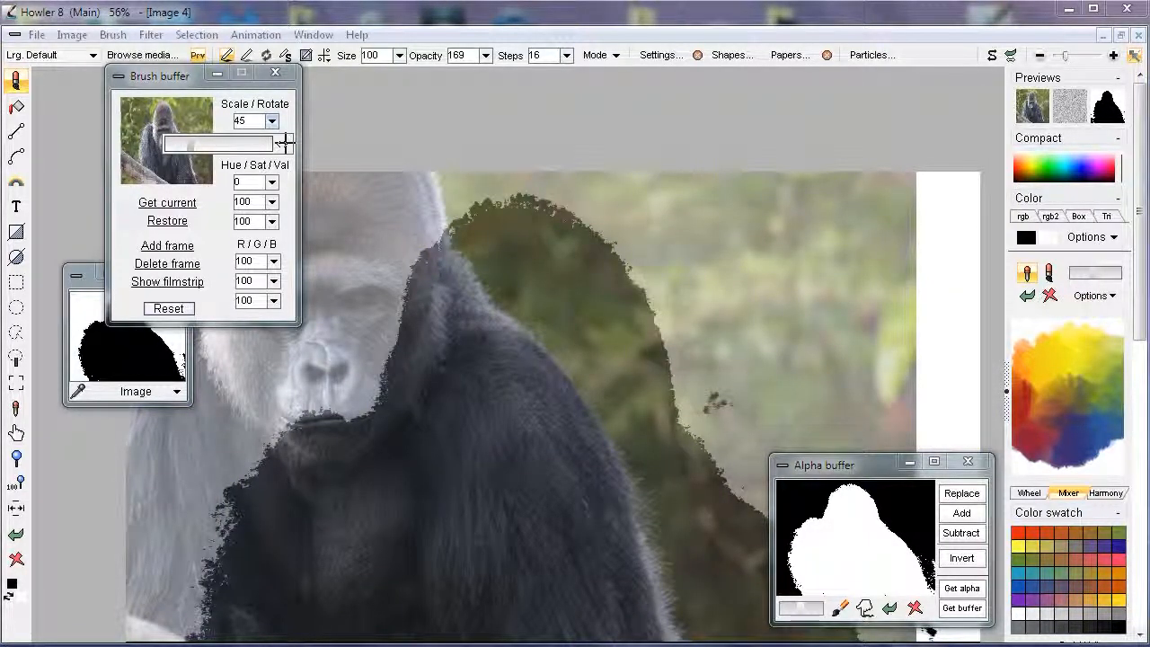
drag(284, 144, 286, 144)
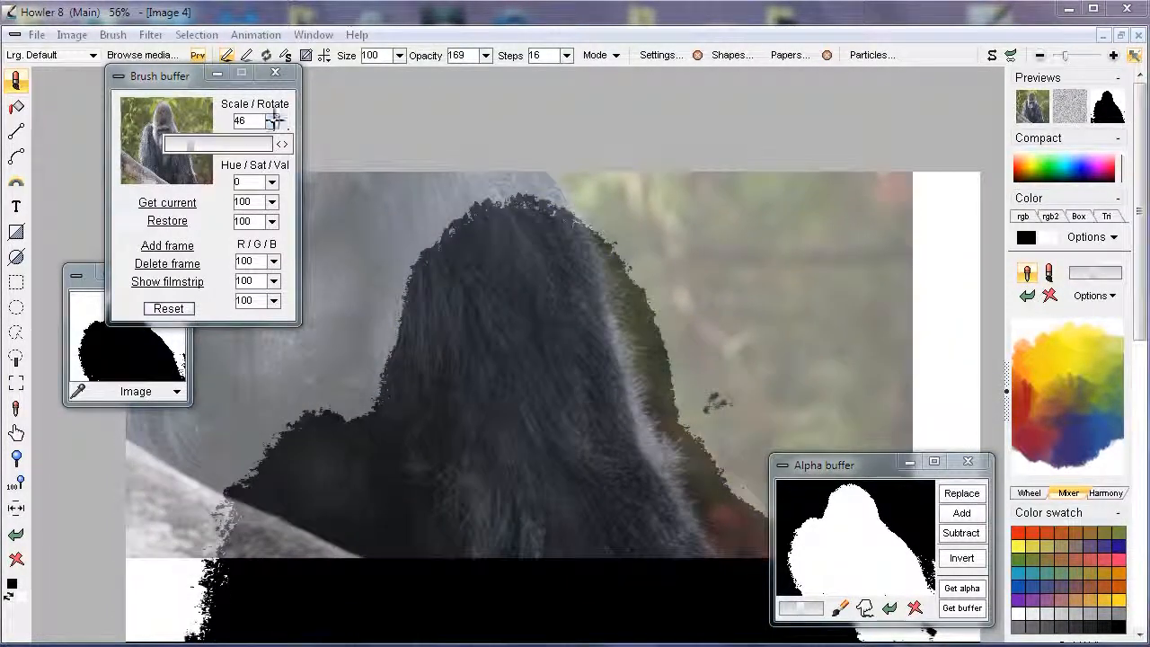
drag(284, 144, 285, 144)
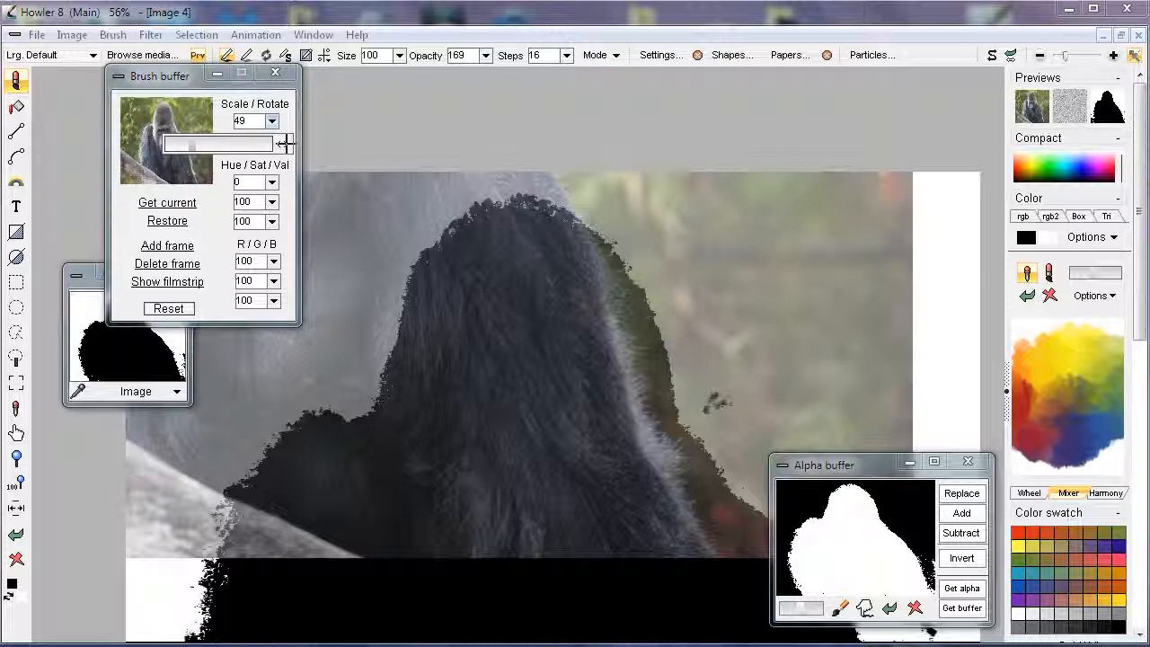
drag(285, 143, 286, 144)
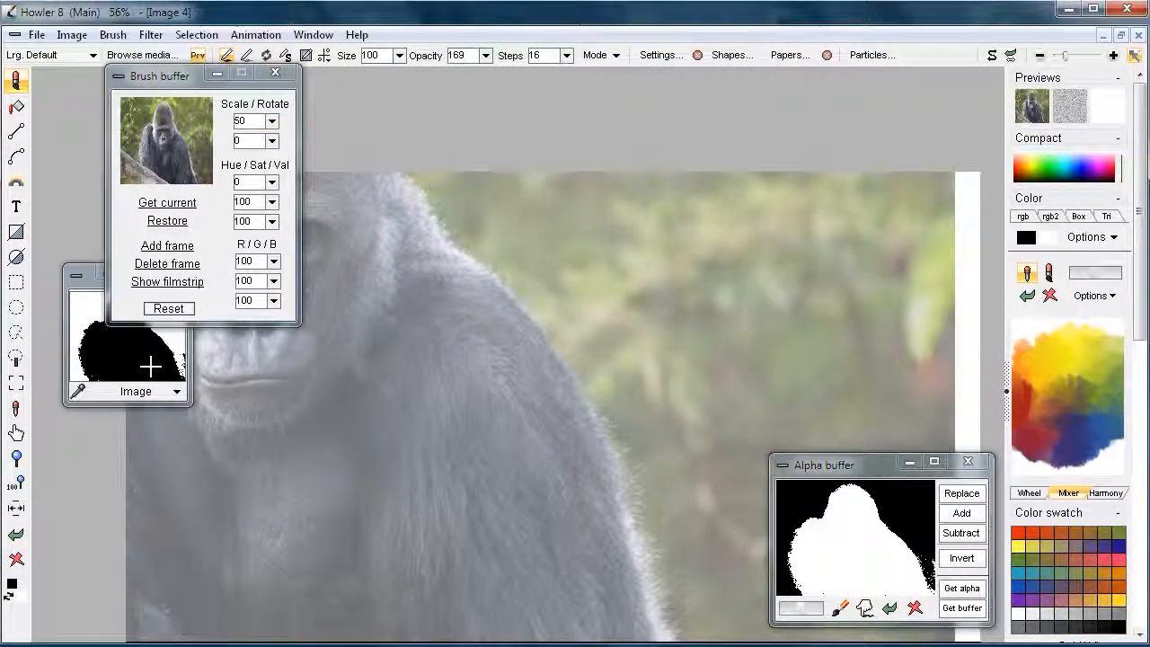
Replace the alpha with the stored silhouette and stamp the gorilla photo through it at opacity 255, finishing with the brush opacity at 137
click(176, 392)
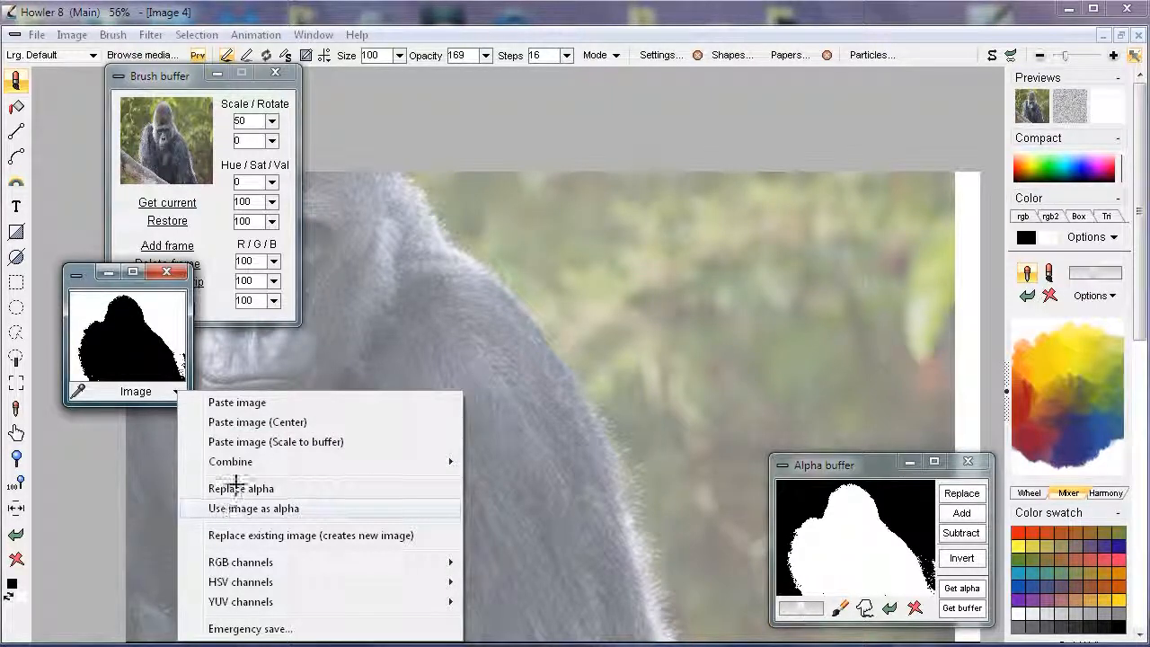
click(242, 488)
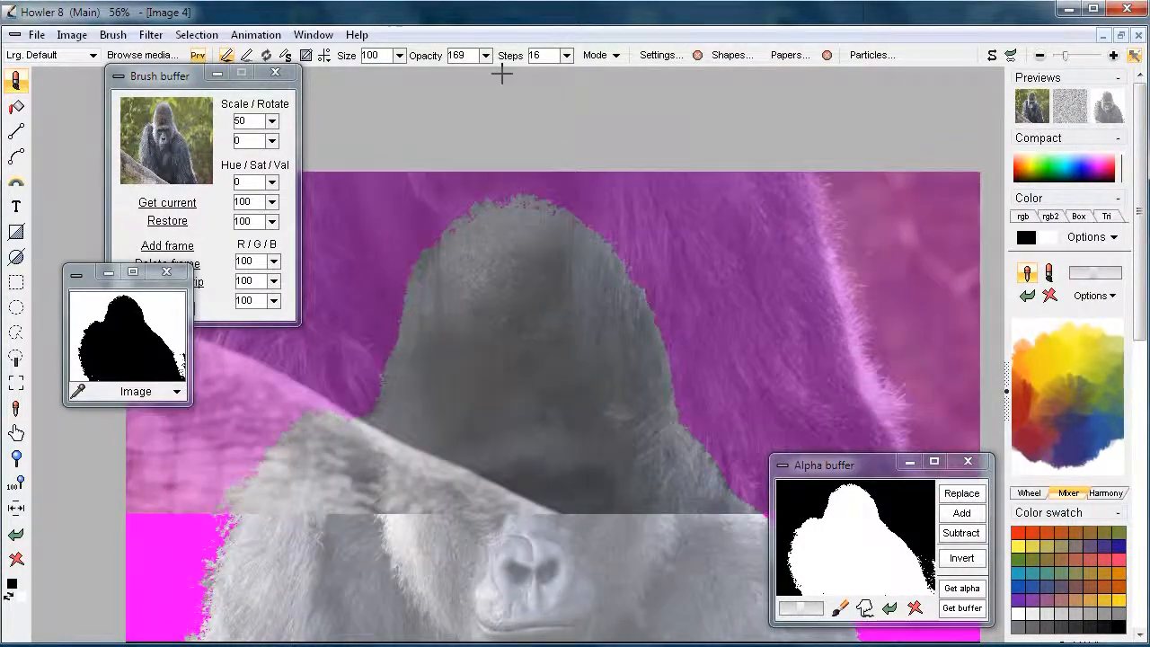
click(485, 55)
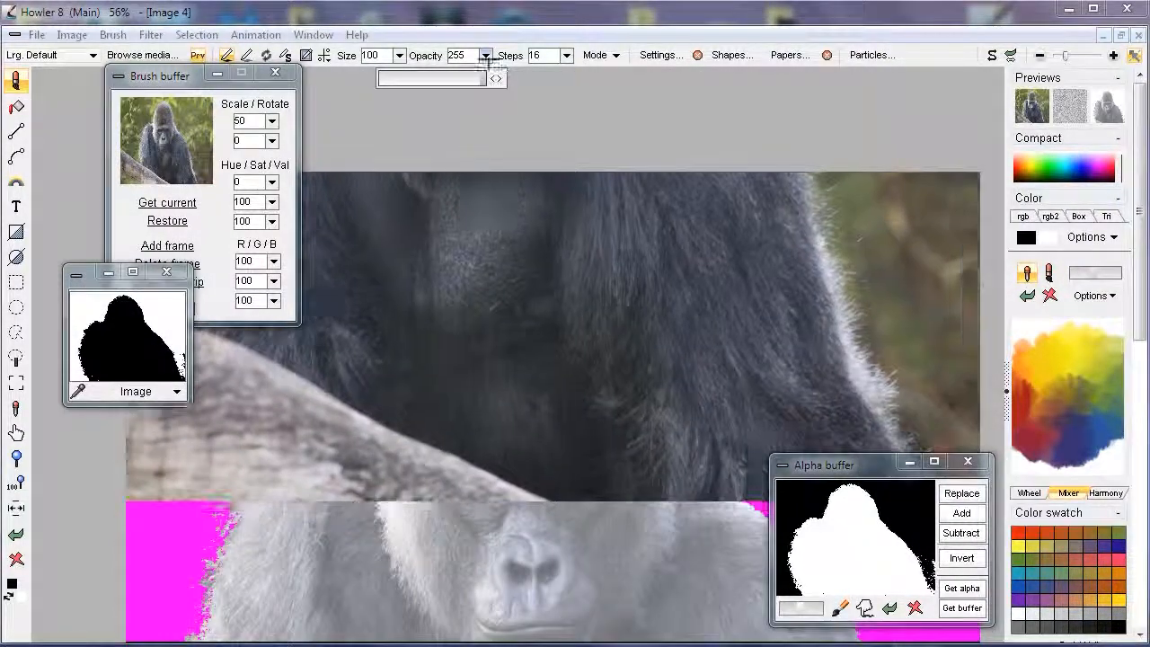
drag(482, 79, 437, 80)
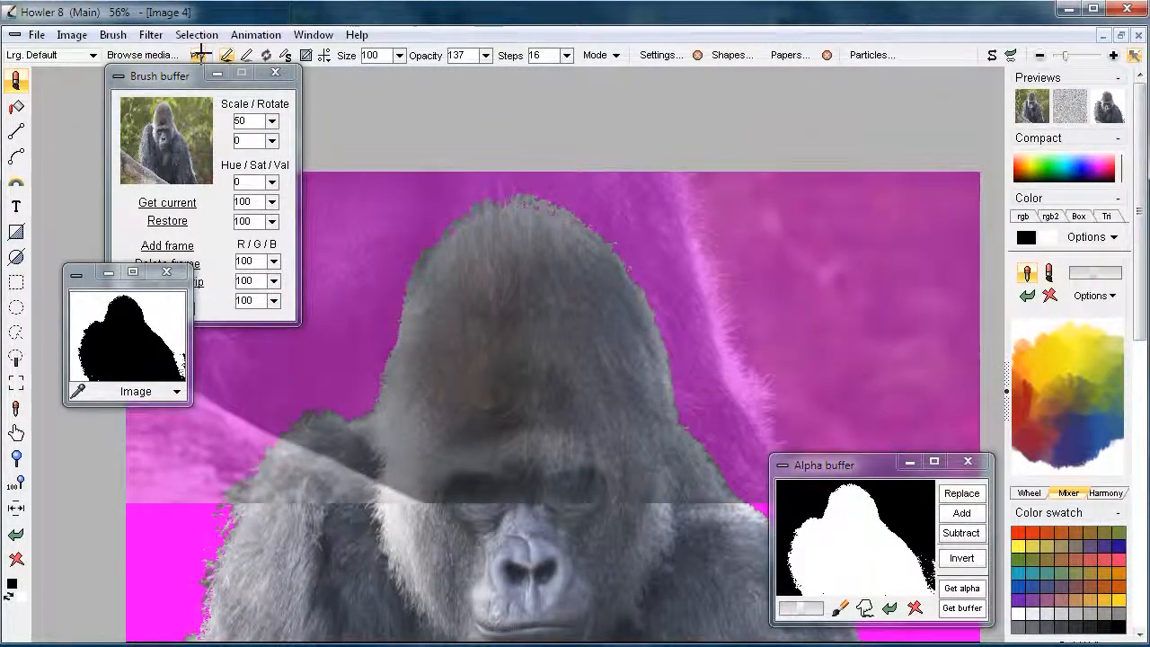
Turn off the brush preview and clear the brush buffer and alpha buffer windows away from the masked gorilla
click(200, 55)
mouse_move(184, 81)
mouse_down()
mouse_move(216, 144)
mouse_move(928, 79)
mouse_move(1060, 99)
mouse_up()
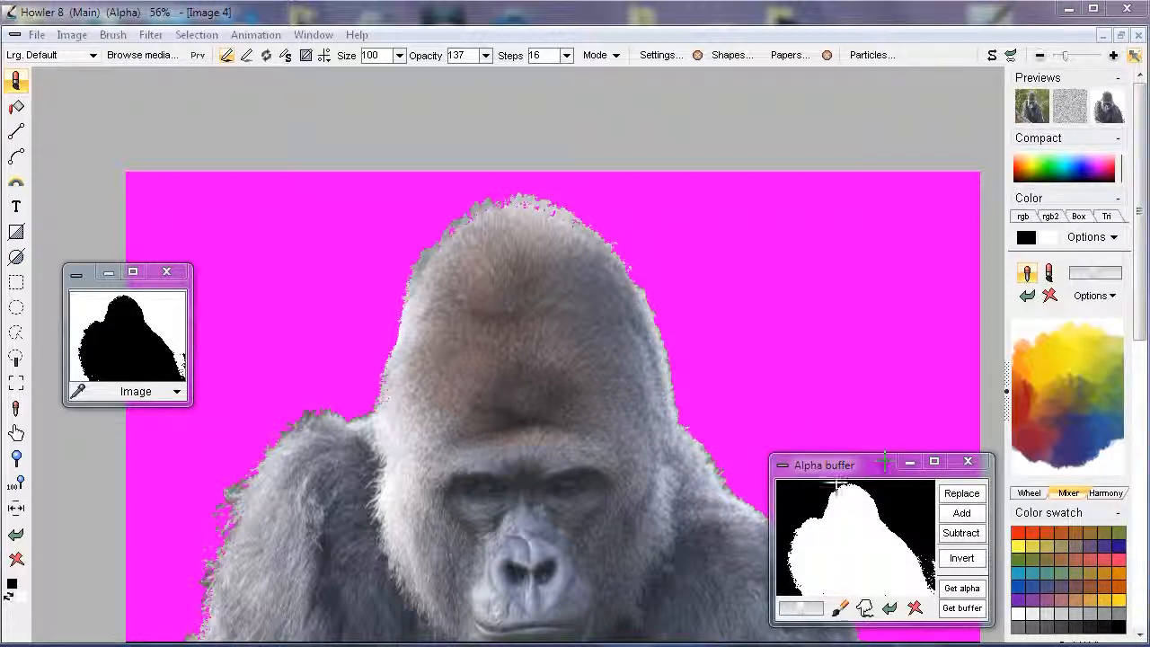
drag(842, 464, 837, 223)
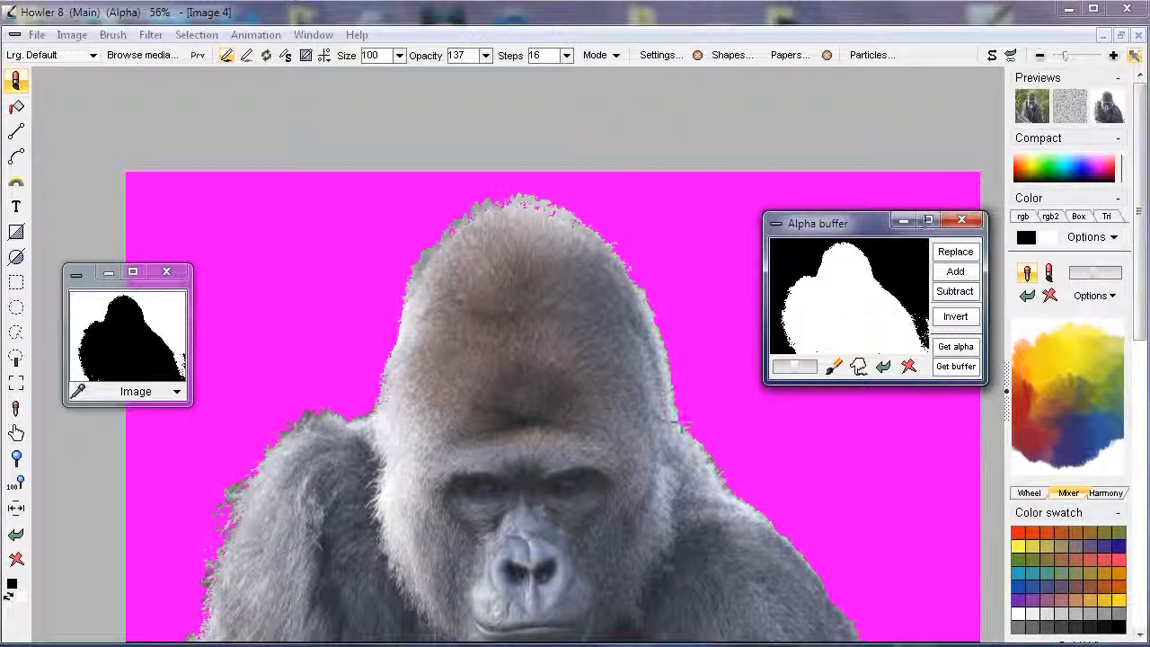
drag(889, 223, 888, 97)
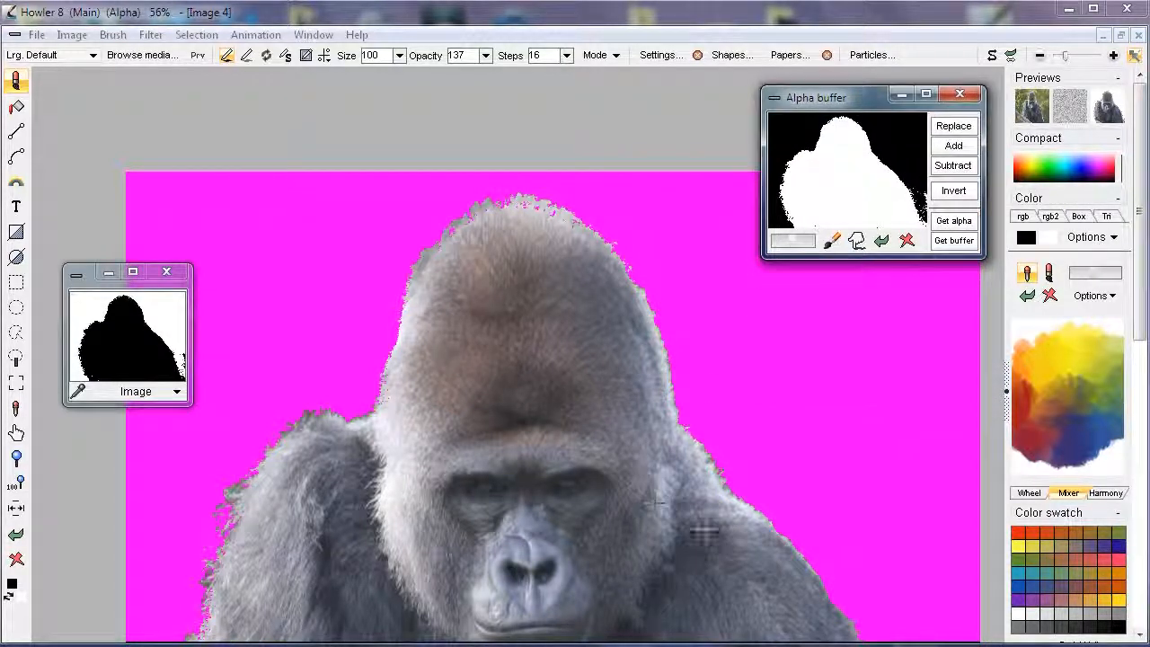
scroll(658, 501, down, 2)
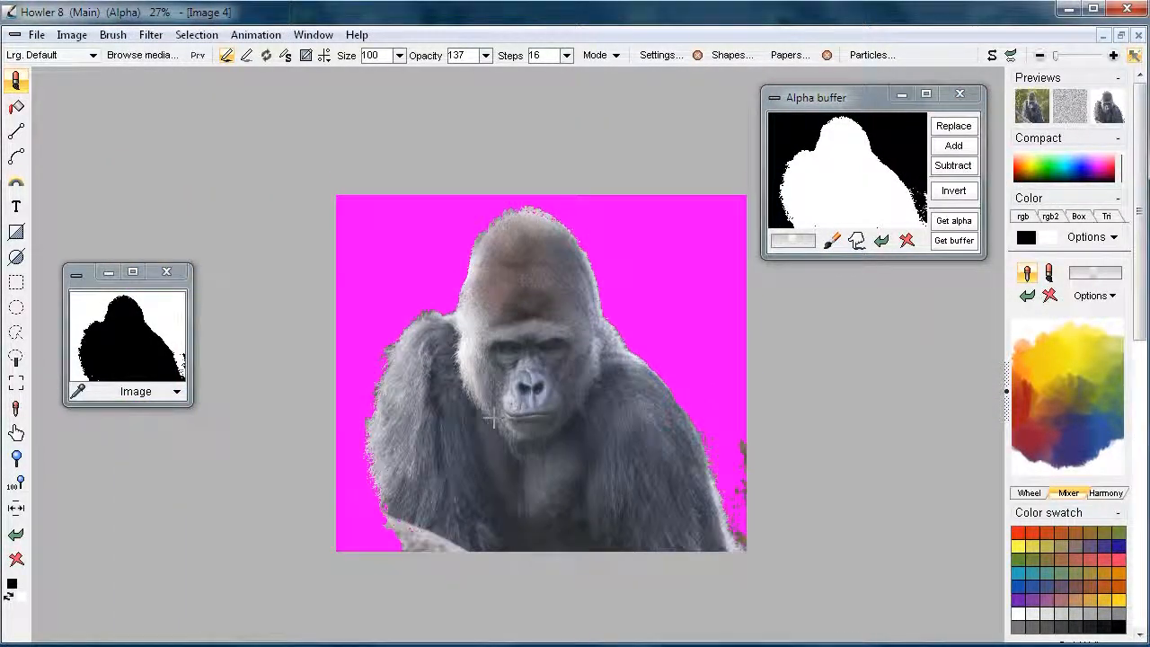
Try to pick up the masked gorilla's head and upper body as a new brush
click(16, 384)
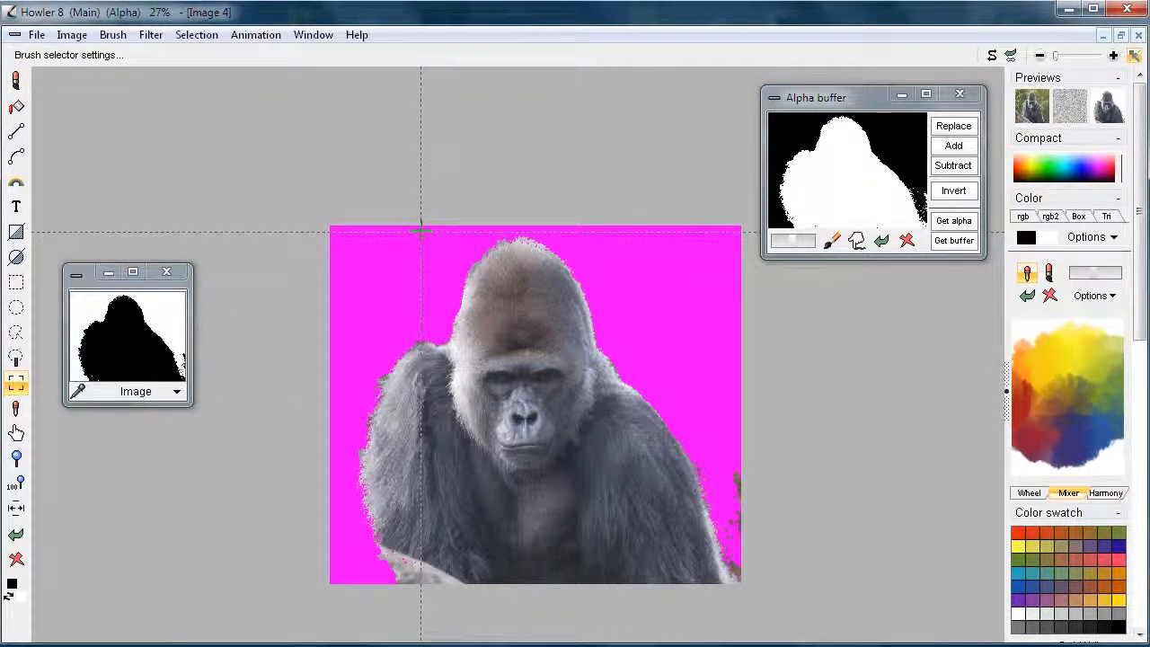
mouse_move(544, 399)
mouse_down()
mouse_move(624, 500)
mouse_move(636, 508)
mouse_move(647, 495)
mouse_move(635, 533)
mouse_move(624, 497)
mouse_up()
scroll(455, 390, up, 5)
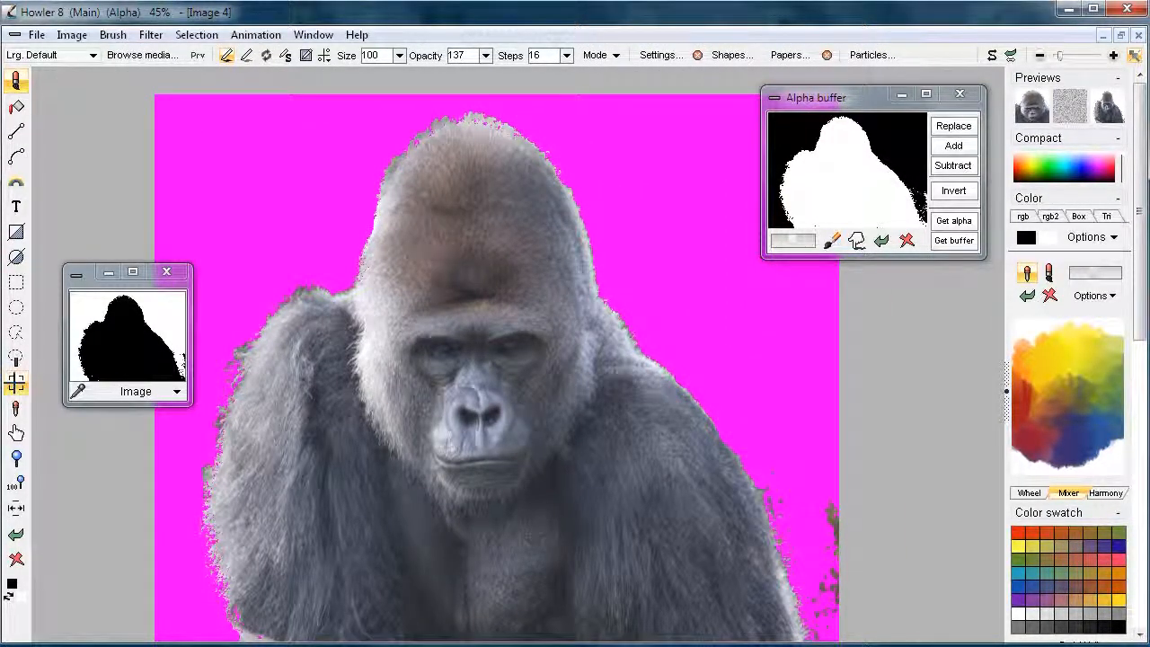
click(15, 383)
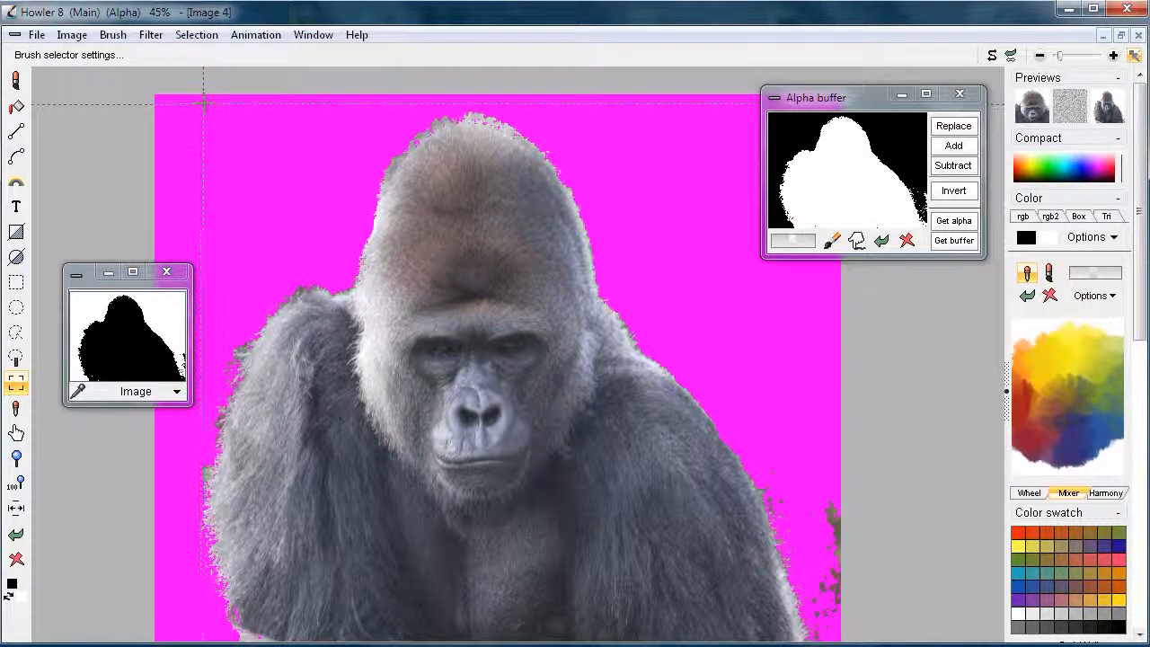
mouse_move(585, 352)
mouse_down()
mouse_move(737, 545)
mouse_move(739, 526)
mouse_up()
Pick up the masked gorilla from the head down to the chest as a brush and preview it at opacity 255
click(16, 385)
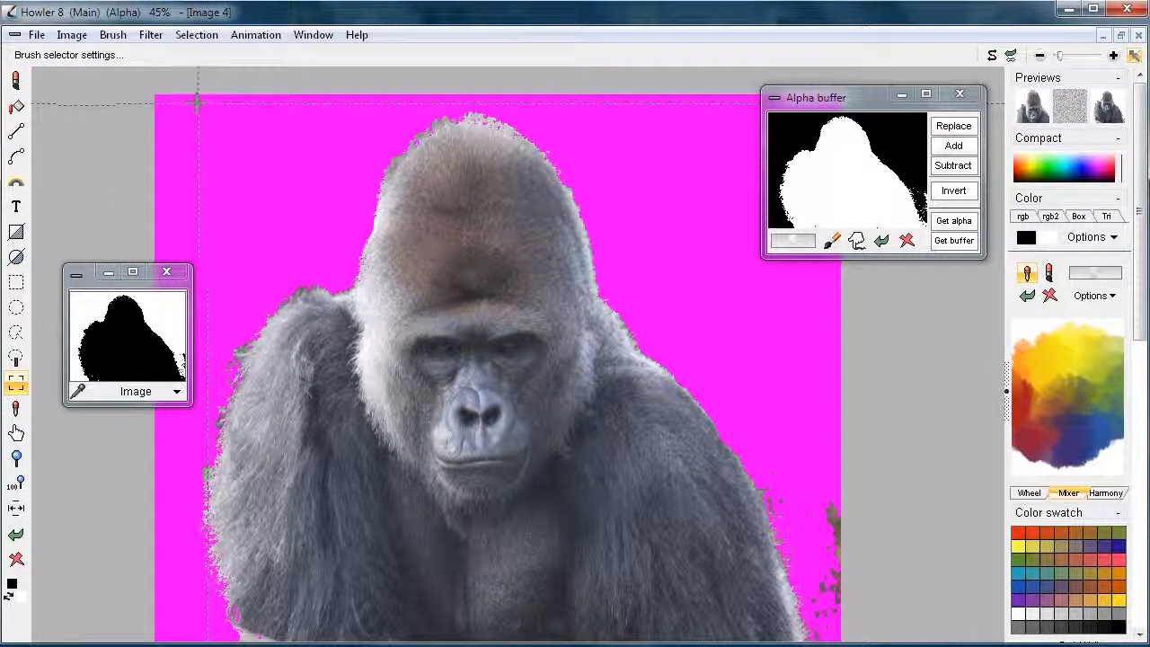
mouse_move(191, 105)
mouse_down()
mouse_move(746, 557)
mouse_move(730, 561)
mouse_up()
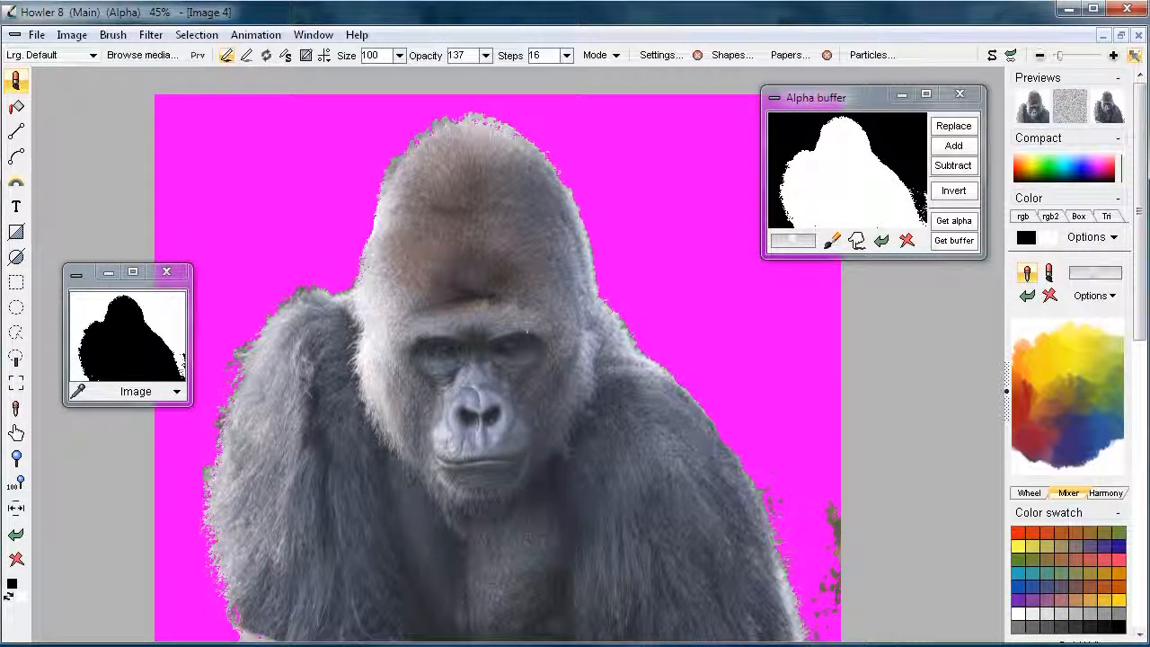
click(197, 56)
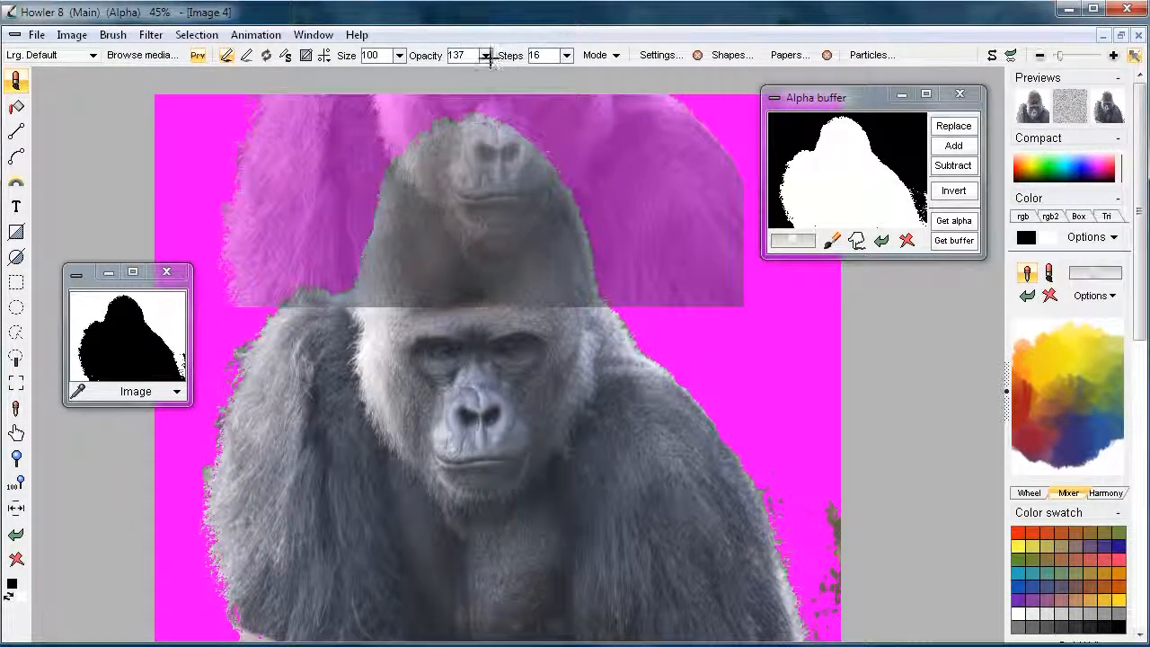
click(485, 55)
drag(449, 78, 501, 79)
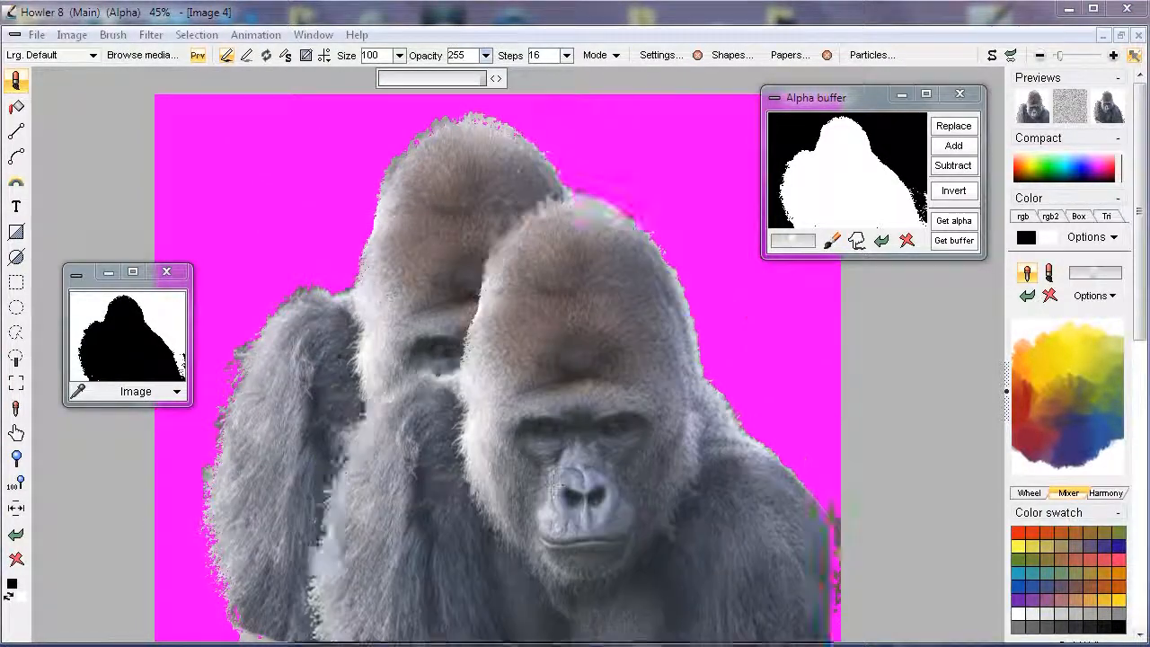
Store a copy of the gorilla brush in the brush buffer and move the buffer window over the gorilla's face
click(113, 34)
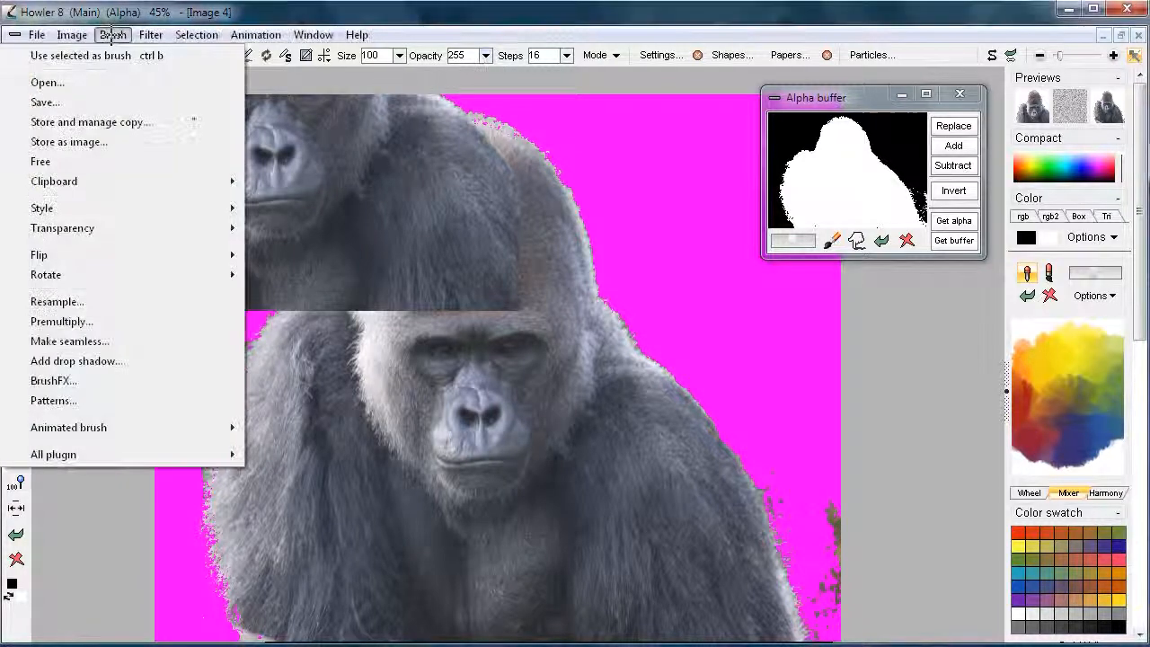
click(111, 121)
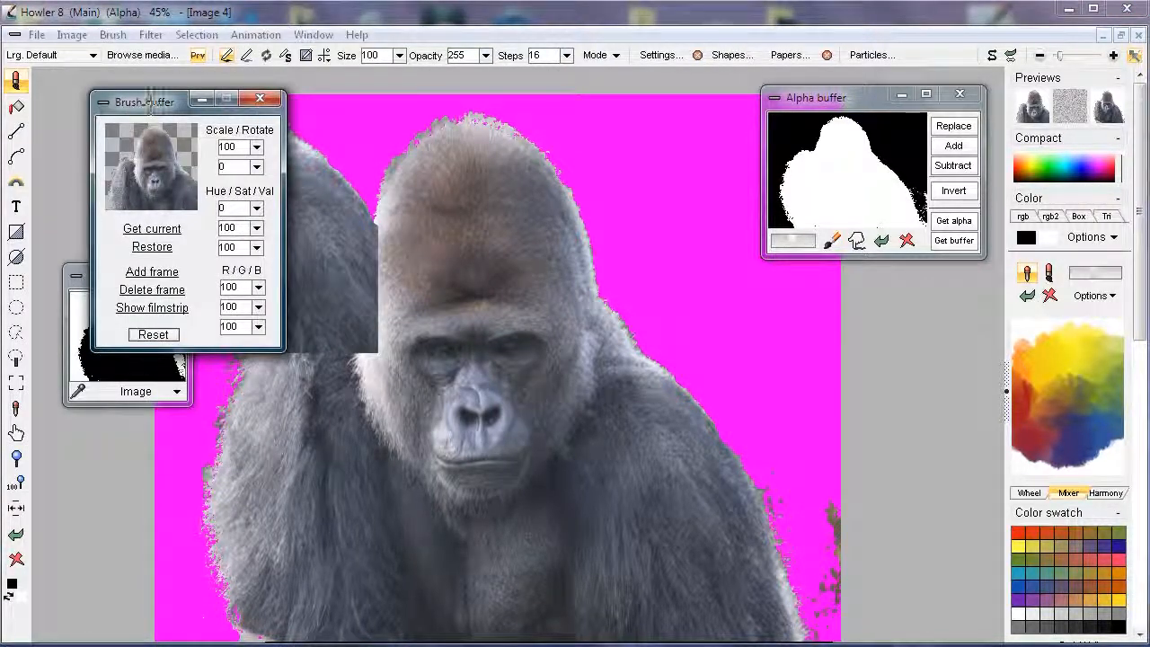
drag(152, 102, 474, 157)
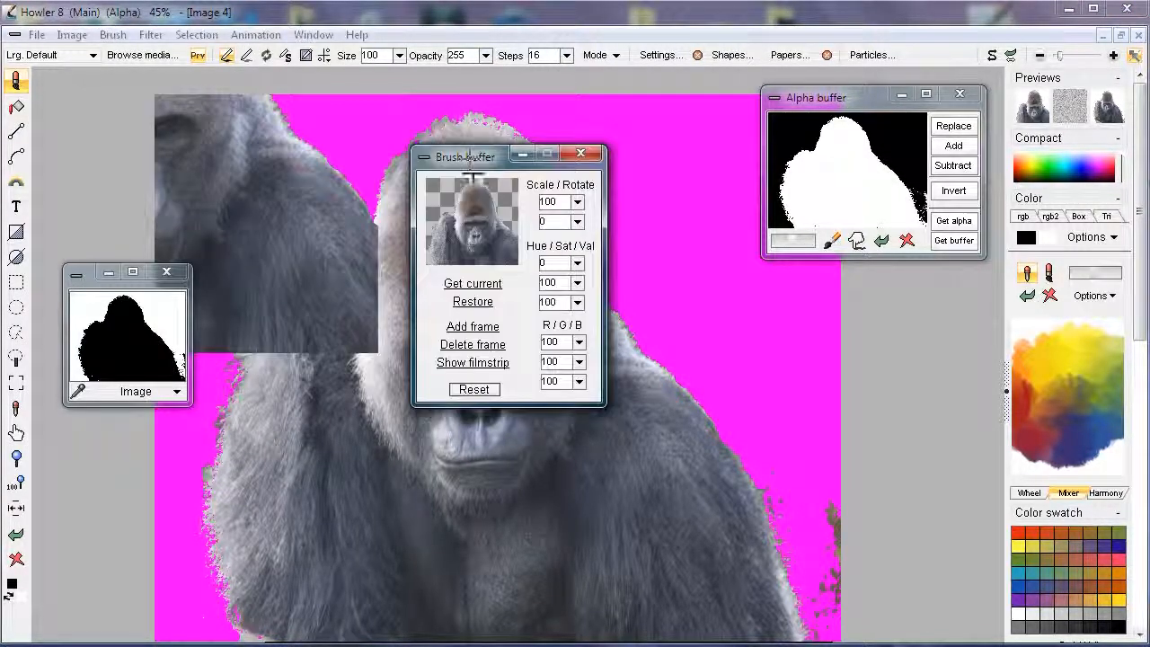
click(112, 34)
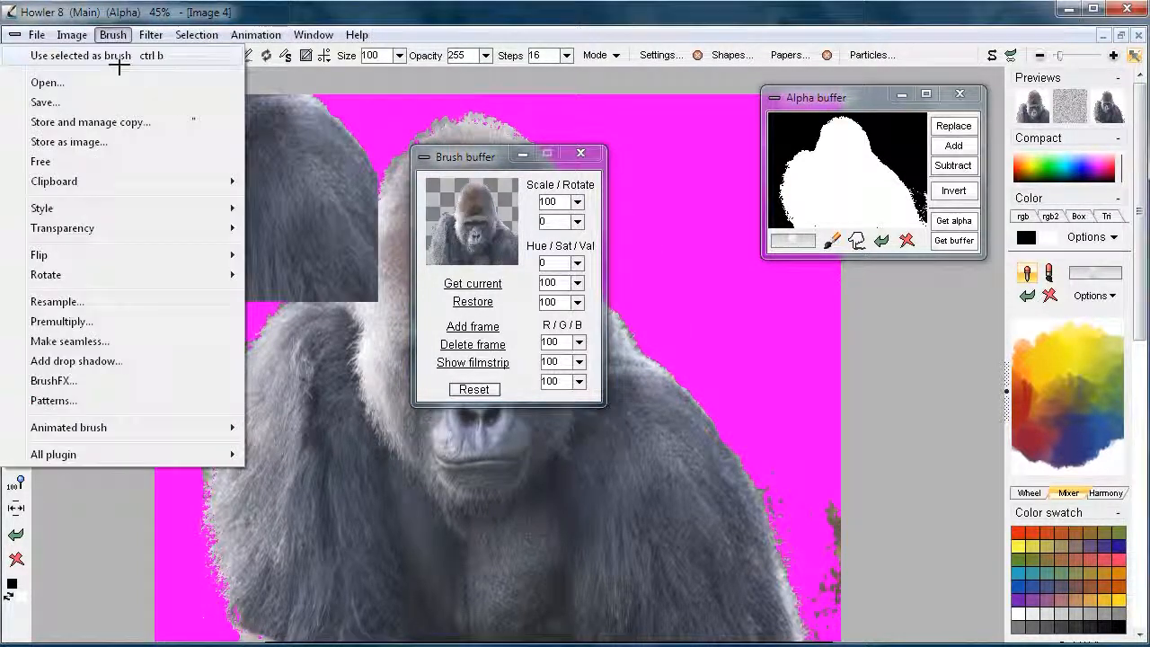
click(72, 103)
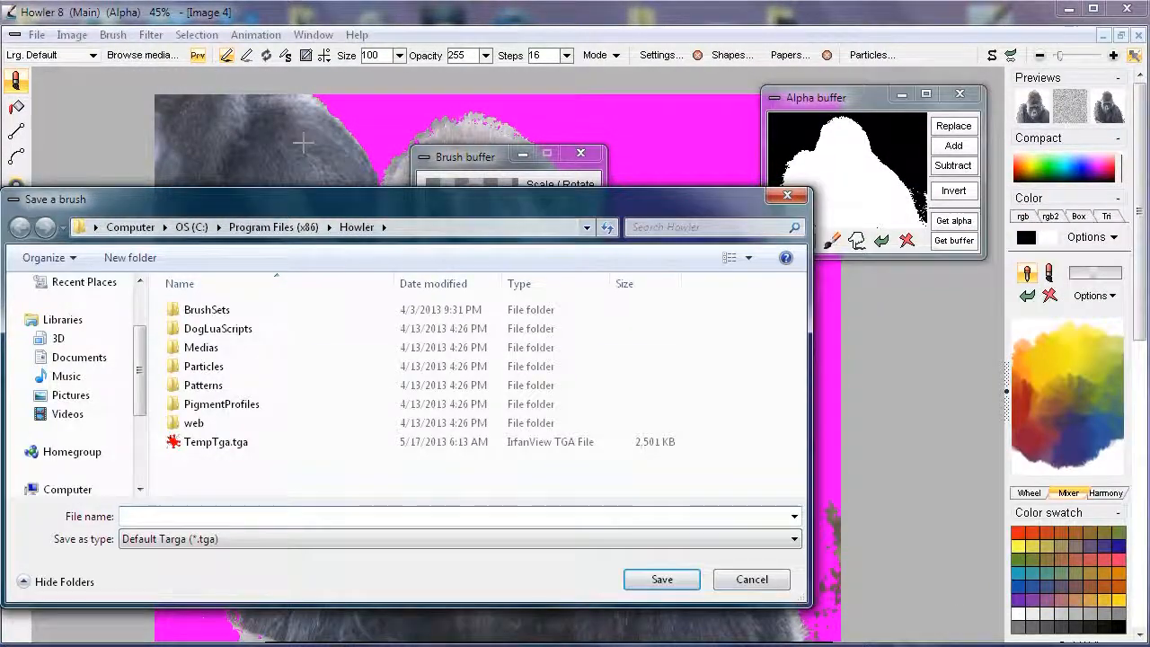
mouse_move(316, 198)
mouse_down()
mouse_move(404, 146)
mouse_move(388, 177)
mouse_up()
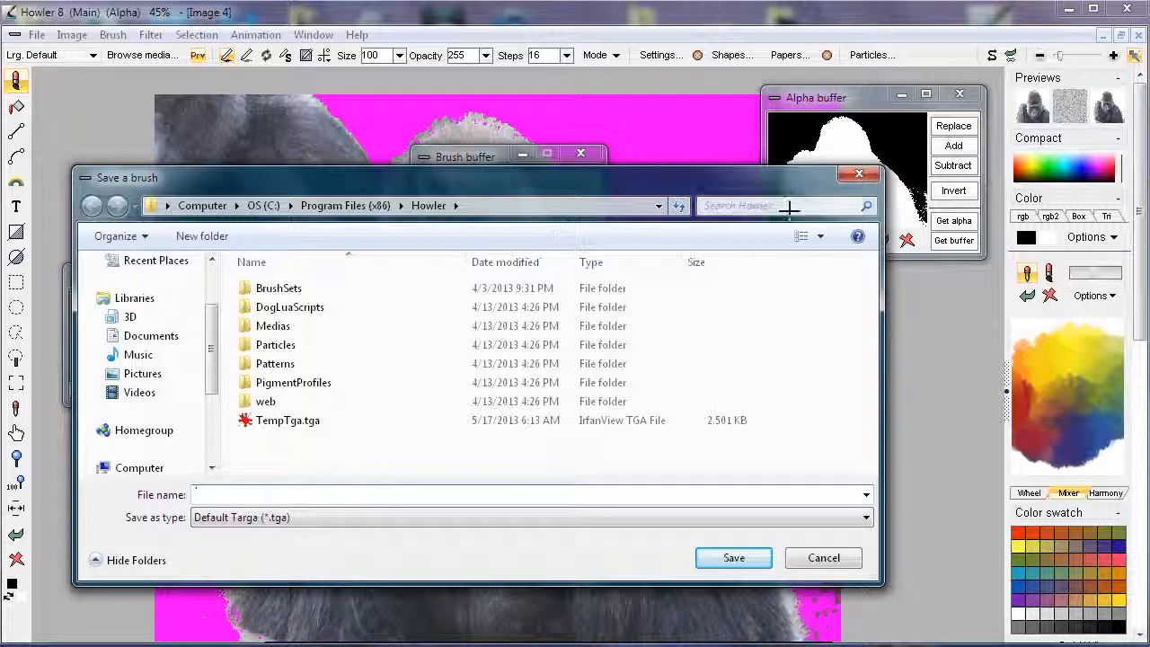
click(813, 557)
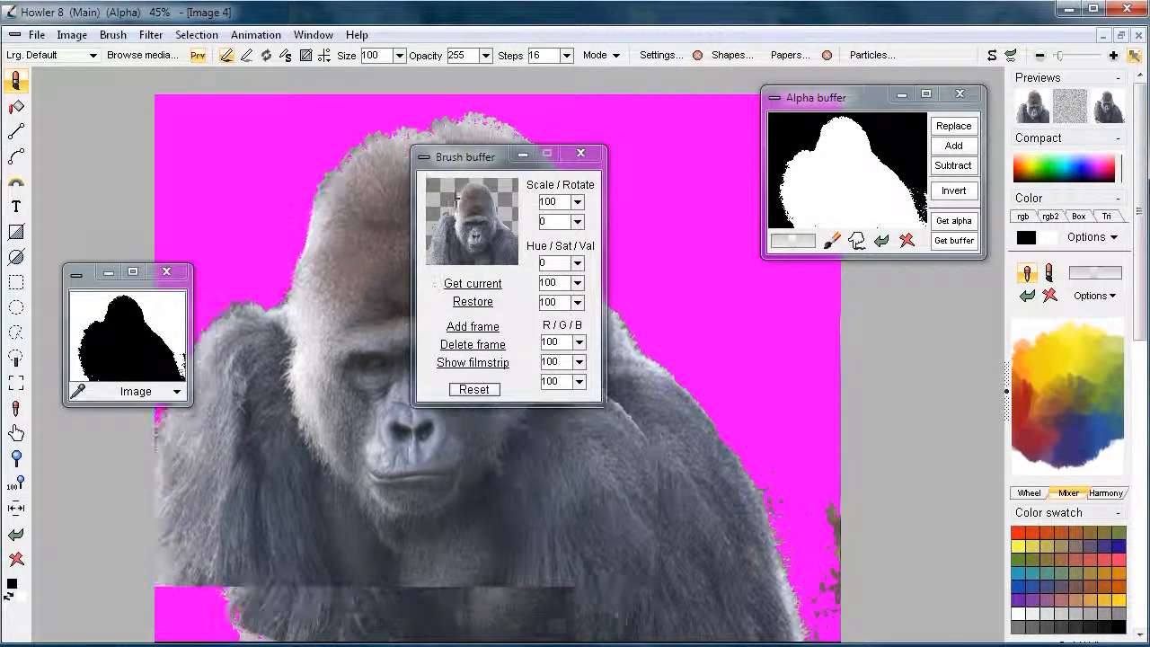
Move the brush buffer window off the gorilla to just below the alpha buffer window
mouse_move(465, 157)
mouse_down()
mouse_move(745, 295)
mouse_move(856, 287)
mouse_move(840, 290)
mouse_up()
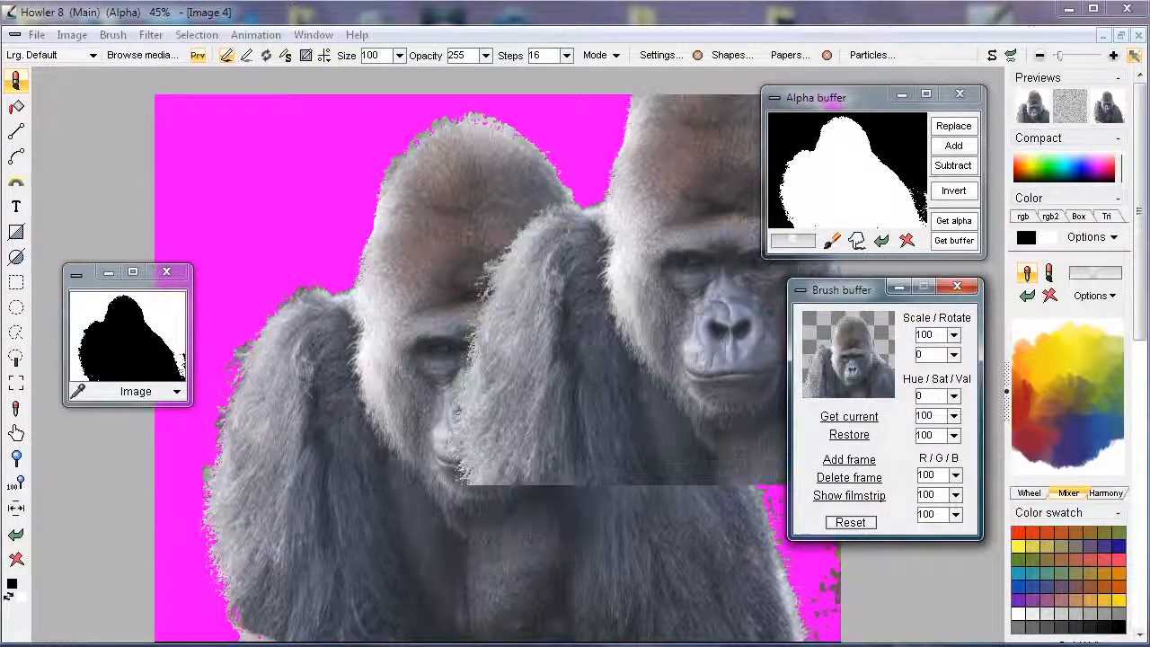